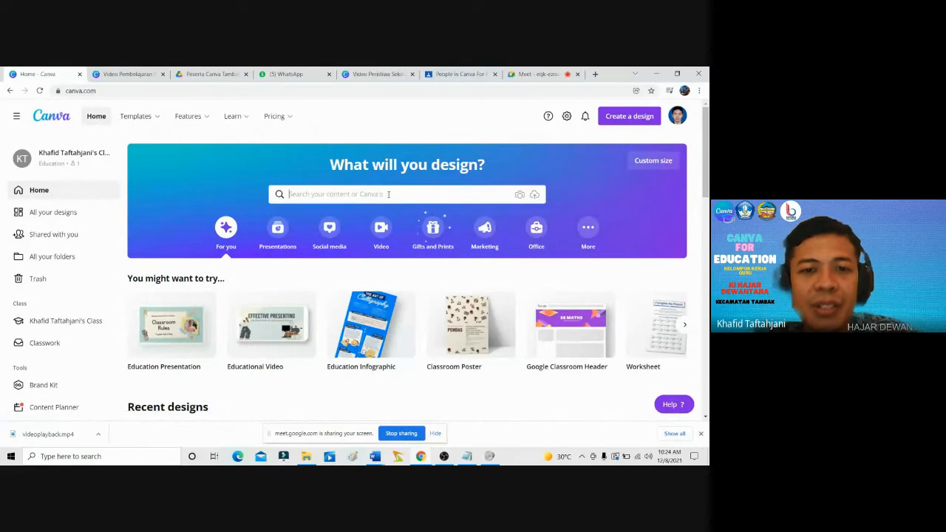
Create a blank Educational Video design from the suggested design types.
click(388, 194)
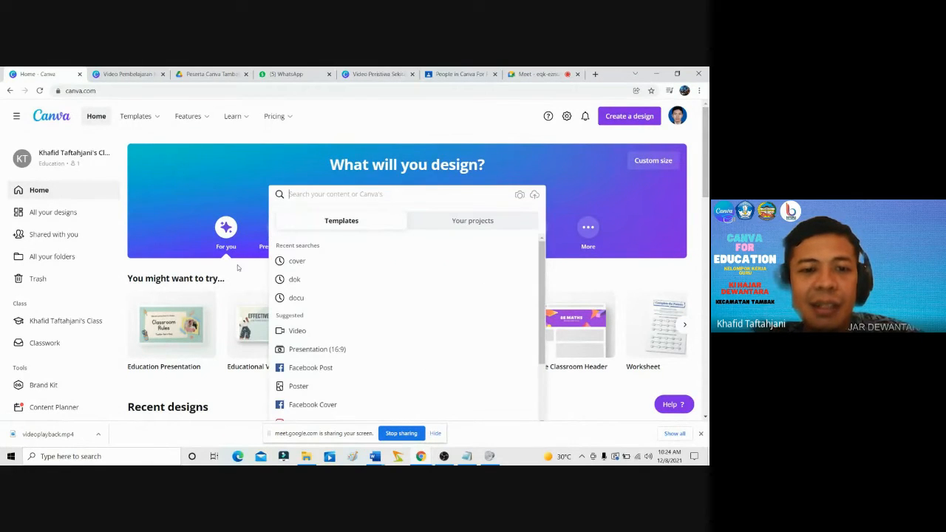
click(192, 206)
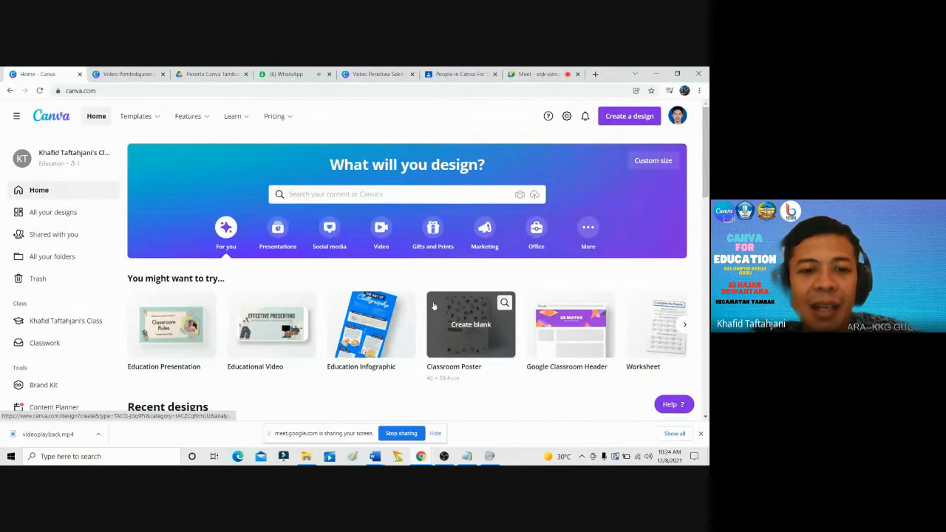
click(274, 351)
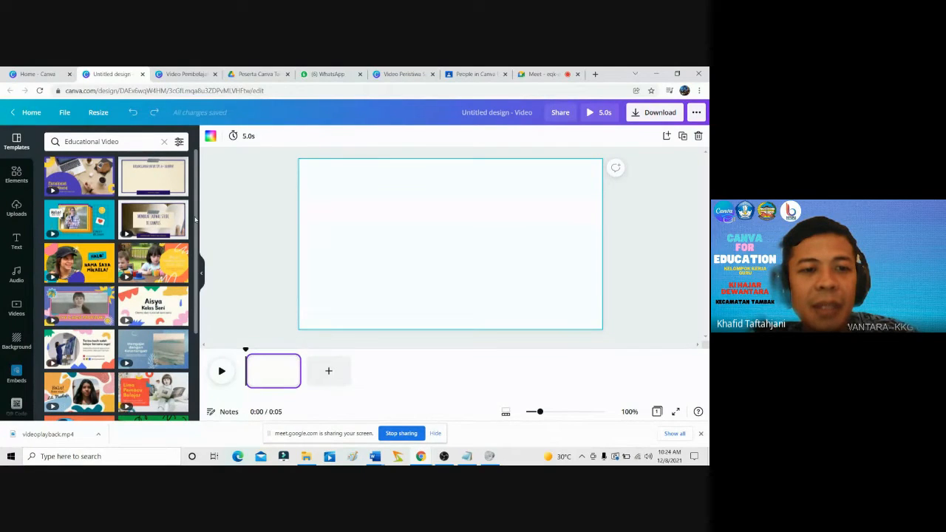
Browse the Educational Video templates for a suitable layout.
drag(196, 218, 191, 266)
scroll(188, 288, down, 3)
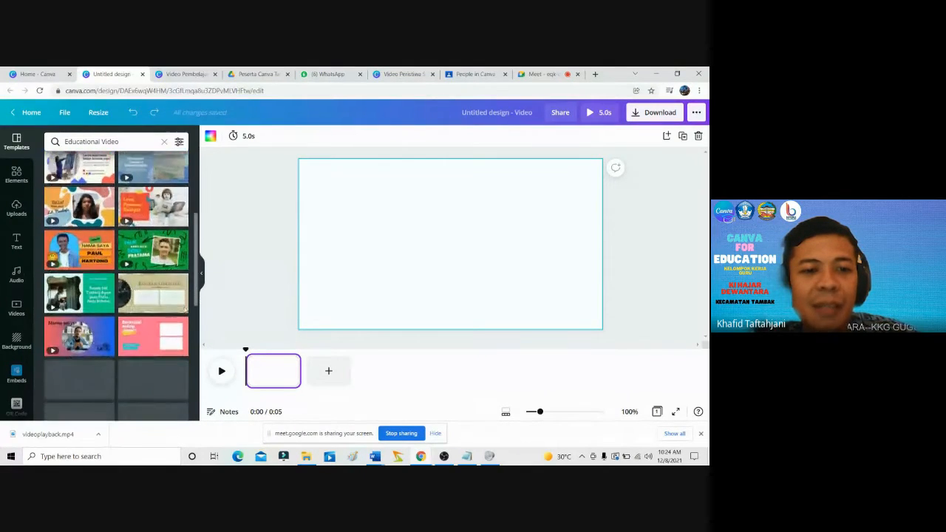
scroll(185, 311, up, 3)
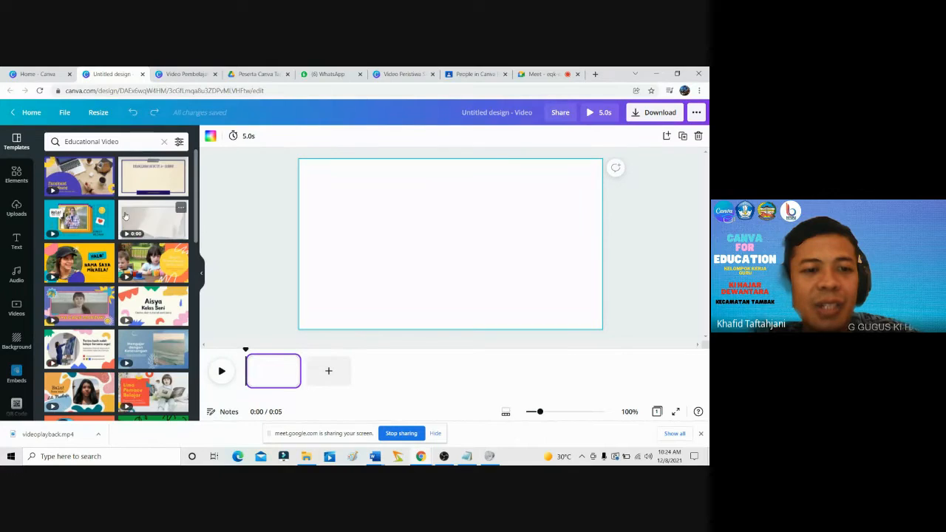
scroll(122, 200, down, 5)
scroll(124, 217, down, 5)
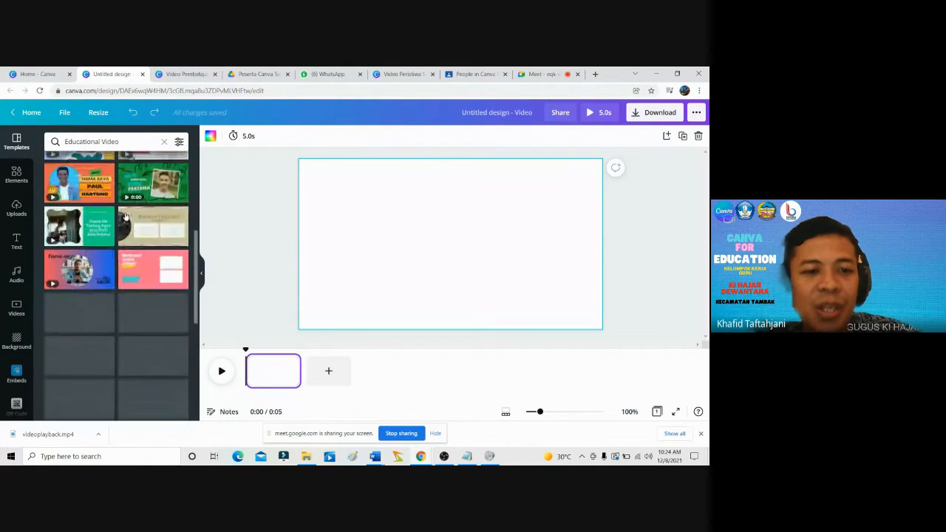
scroll(126, 216, down, 1)
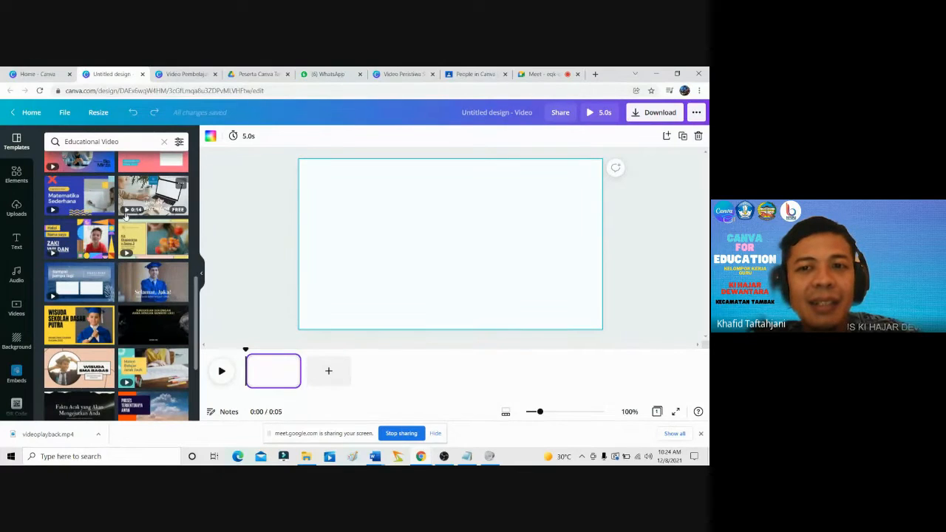
Switch to Google Drive and examine the learning-video assessment criteria in rubrik penilaian Canva.pdf.
click(470, 75)
scroll(329, 183, up, 1)
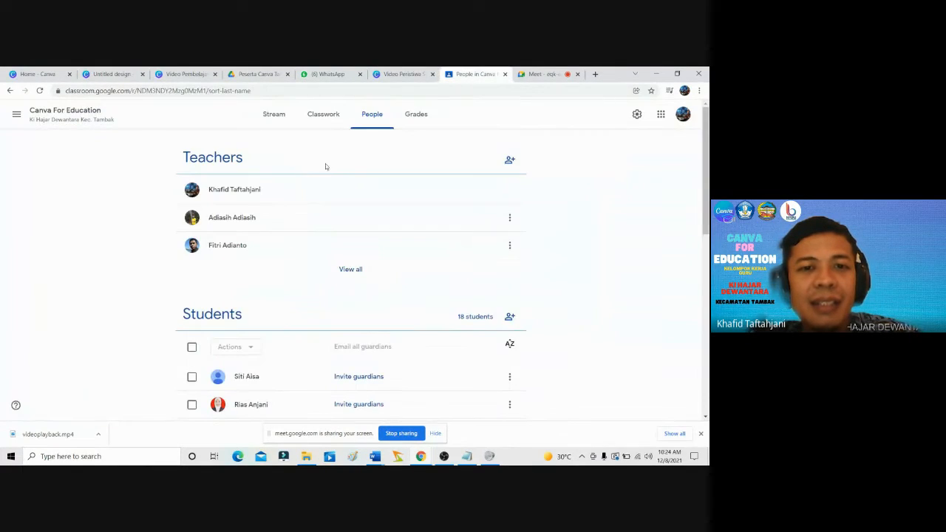
click(251, 75)
scroll(297, 263, up, 3)
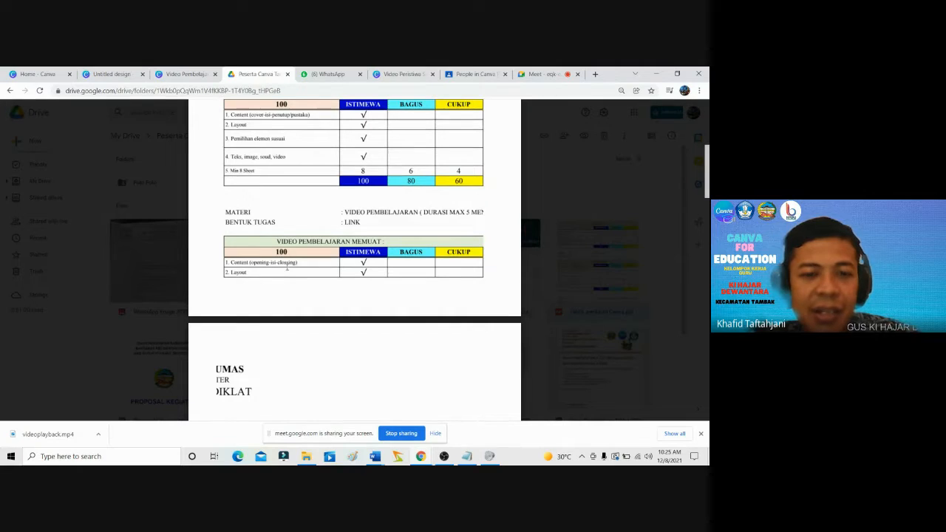
scroll(284, 258, down, 1)
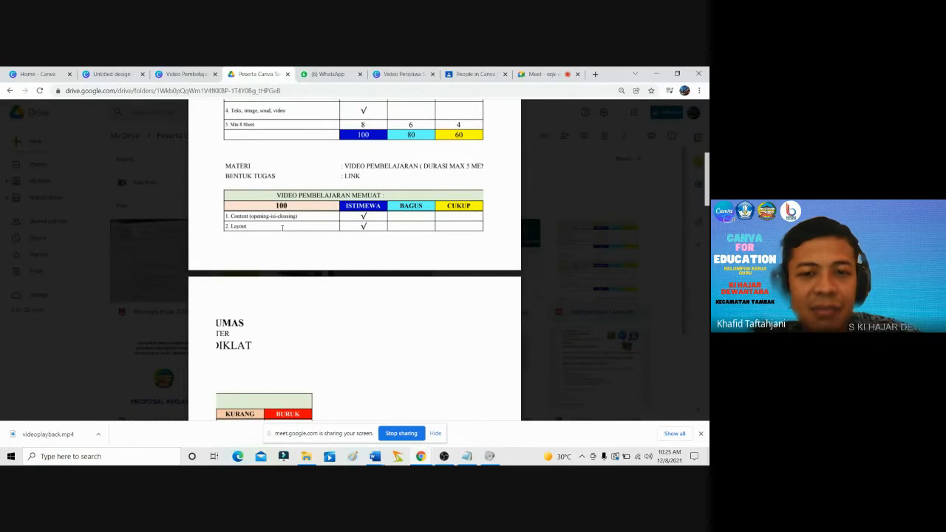
scroll(282, 227, down, 9)
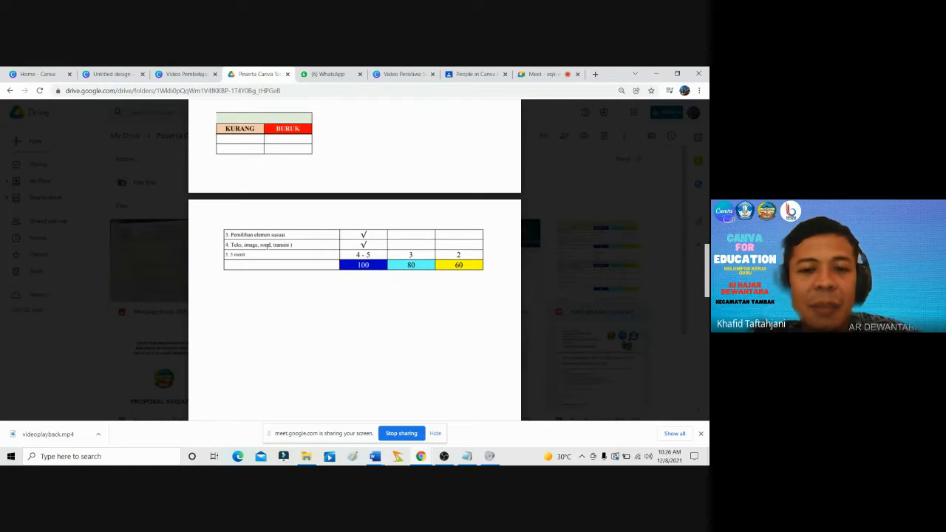
scroll(268, 248, up, 5)
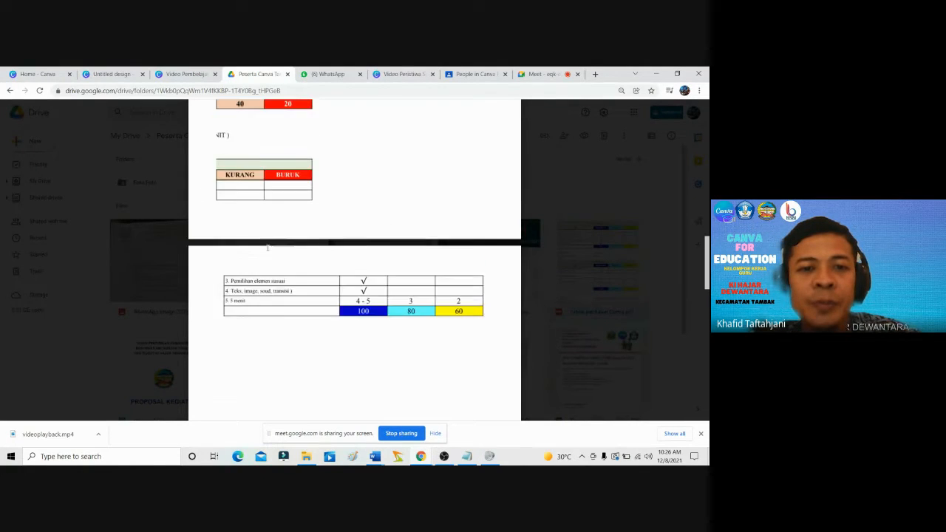
scroll(267, 249, up, 10)
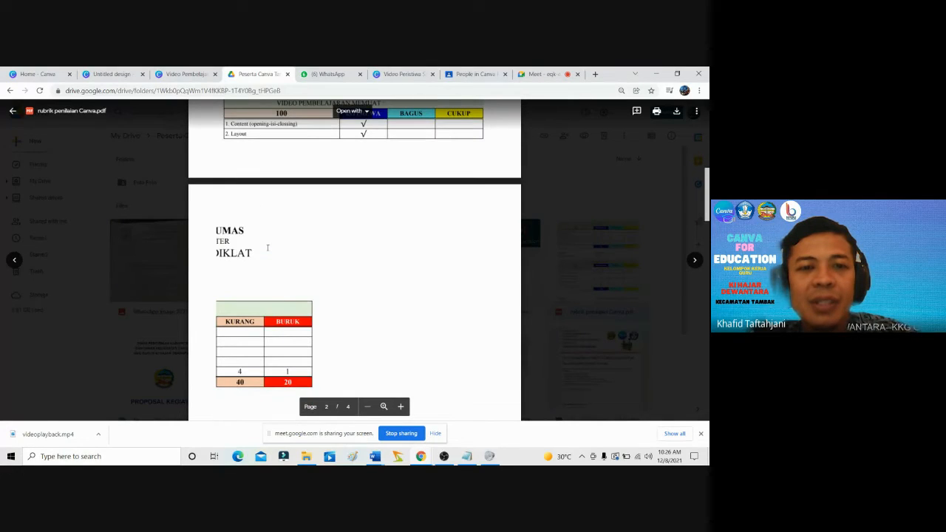
scroll(267, 248, down, 10)
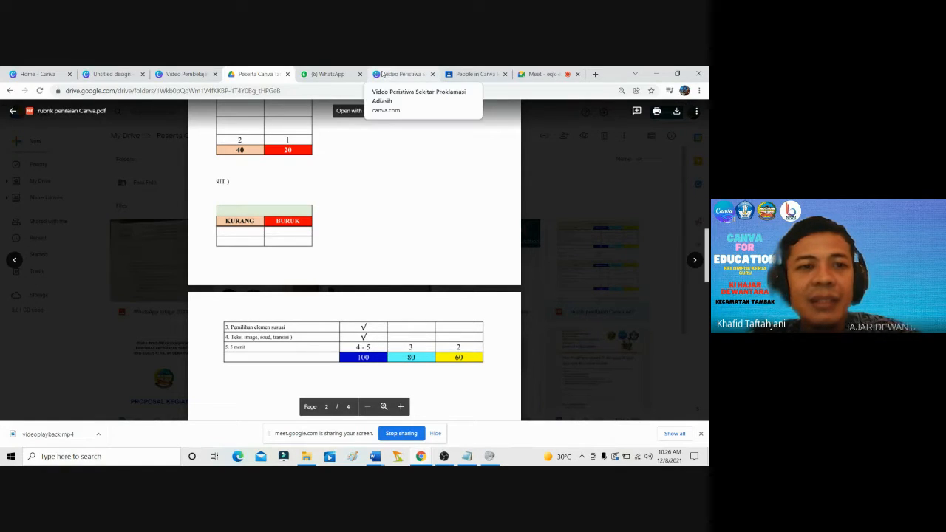
Return to the untitled Canva video and apply the cover page of the "Ungu dan Kuning Urusan Uang Pembelajaran Jarak Jauh" template.
click(108, 75)
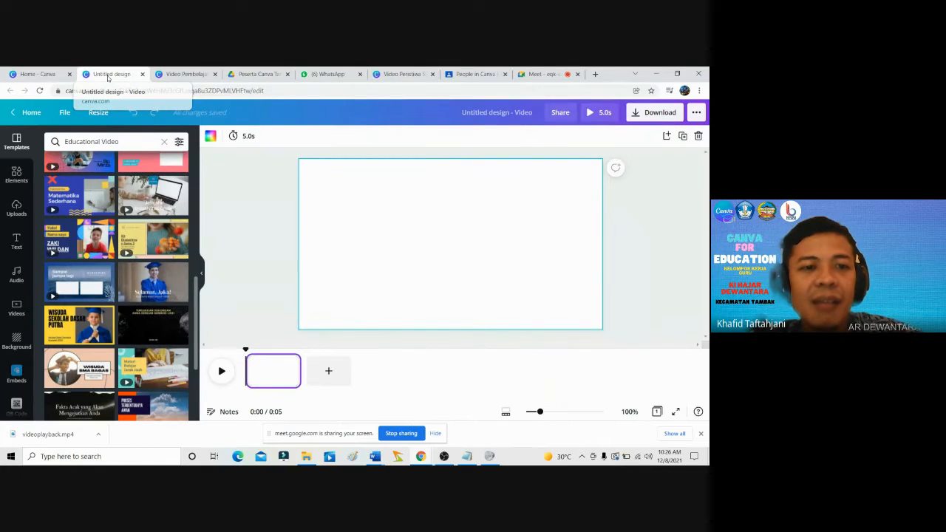
scroll(107, 221, up, 2)
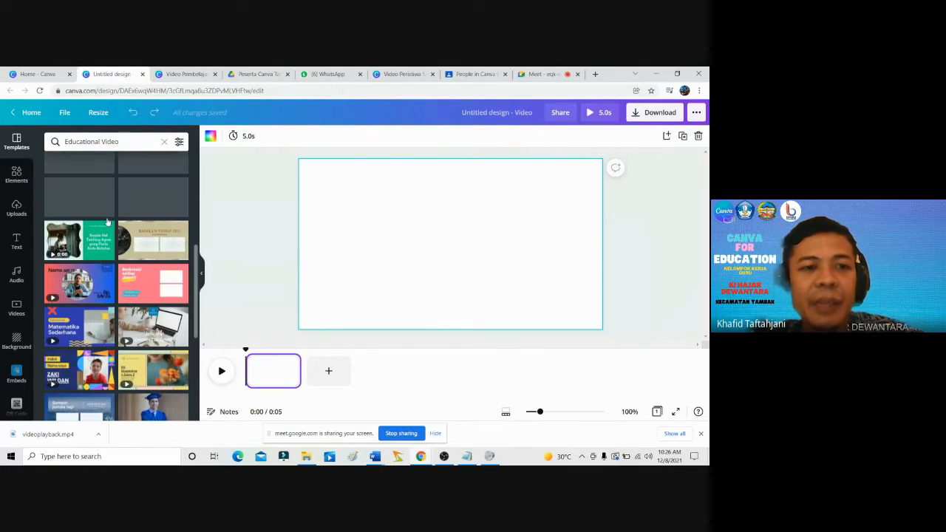
scroll(108, 221, up, 2)
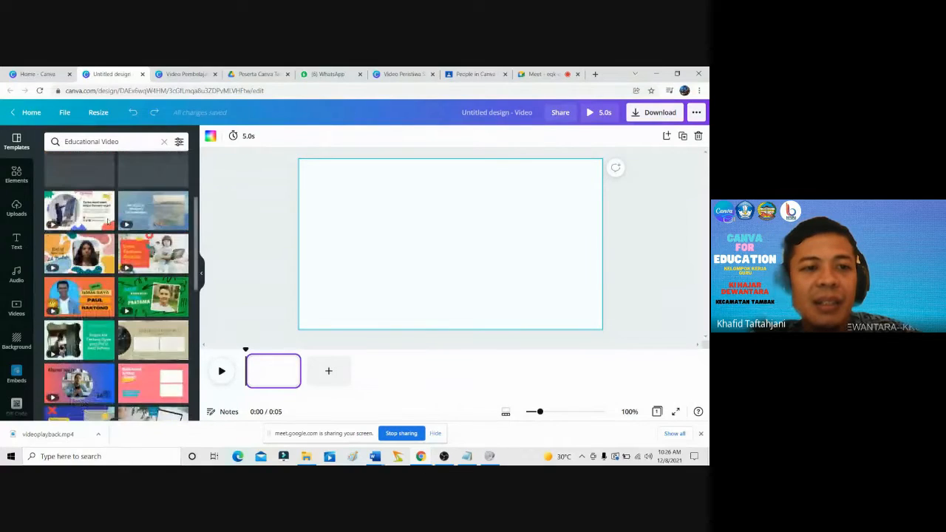
scroll(107, 220, up, 1)
scroll(107, 220, up, 1)
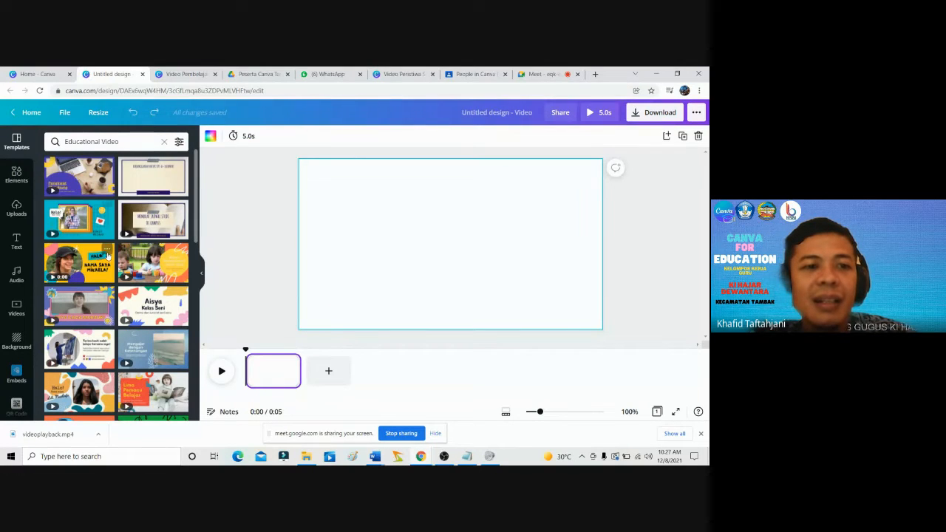
click(87, 175)
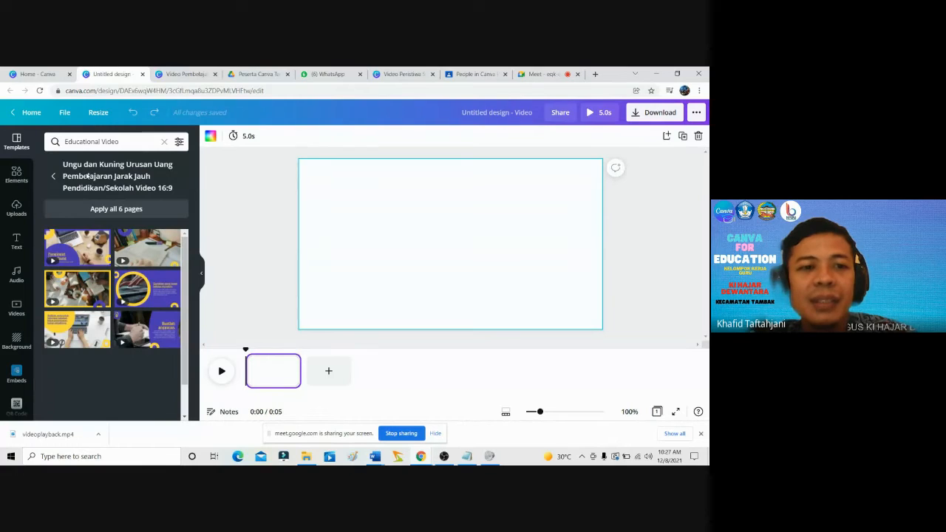
click(94, 257)
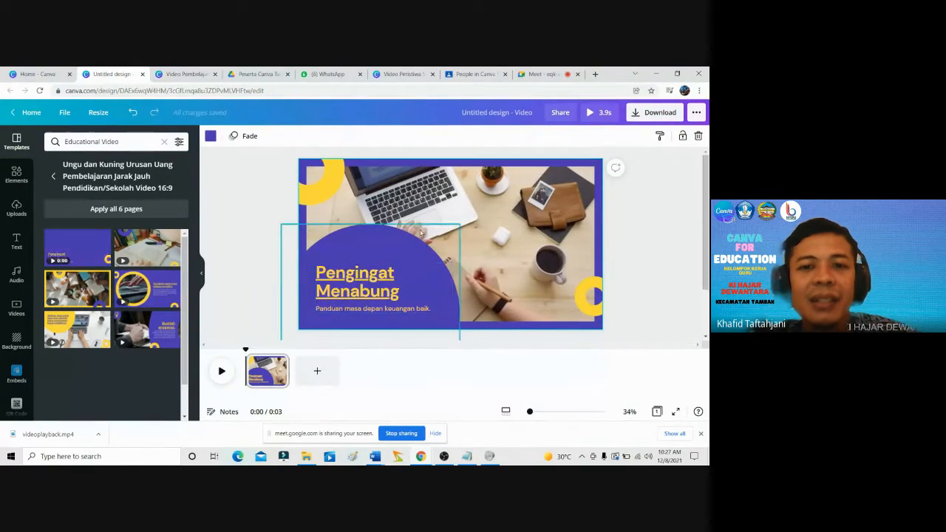
Replace the cover title "Pengingat Menabung" with "Video Pem".
click(464, 253)
click(515, 244)
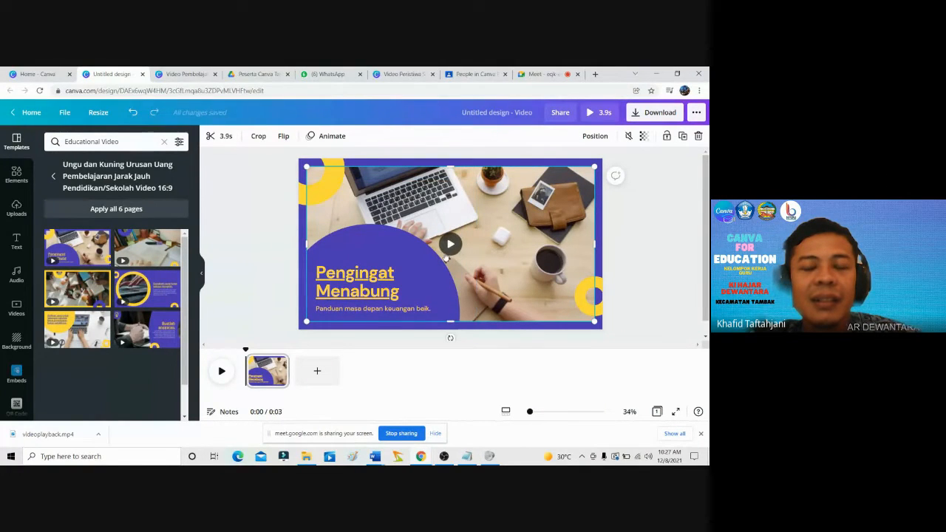
click(383, 285)
double_click(398, 281)
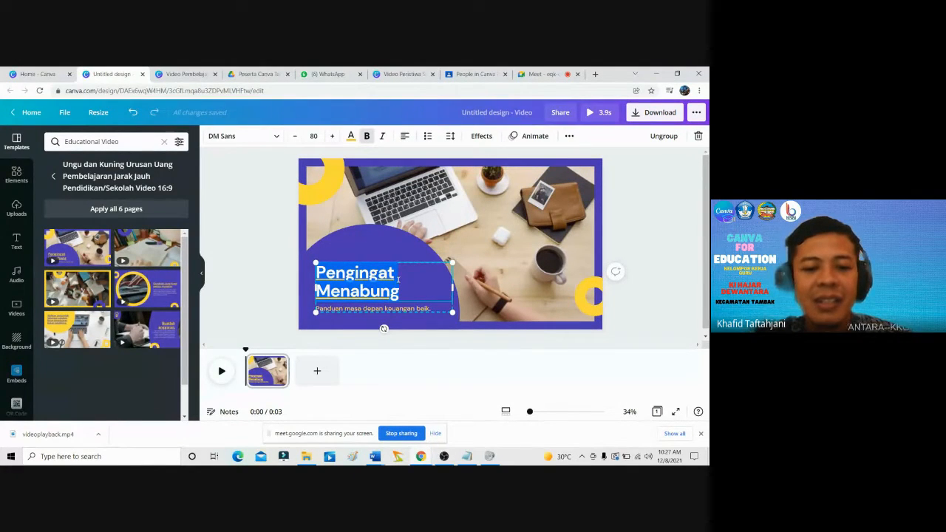
text(Video Pem)
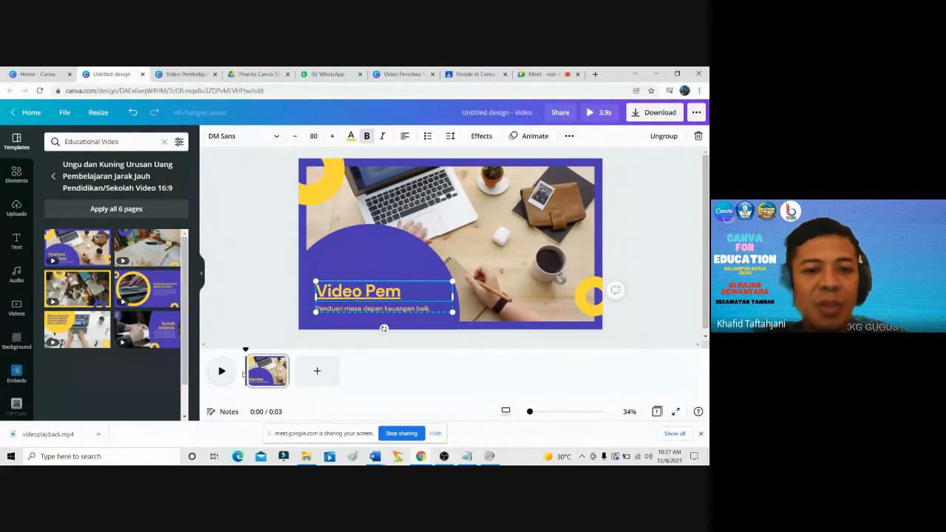
Delete the template cover page from the video timeline.
mouse_move(264, 375)
mouse_down()
mouse_move(317, 376)
mouse_move(270, 366)
mouse_up()
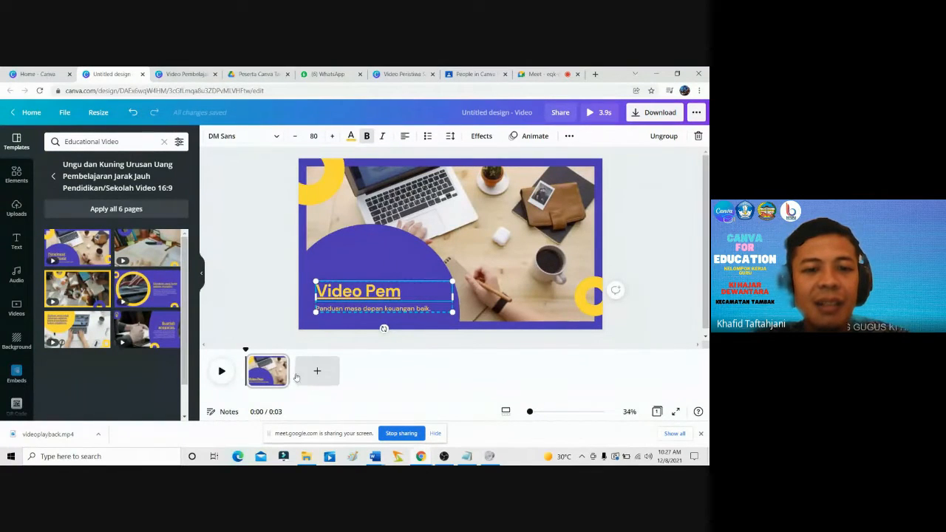
click(325, 224)
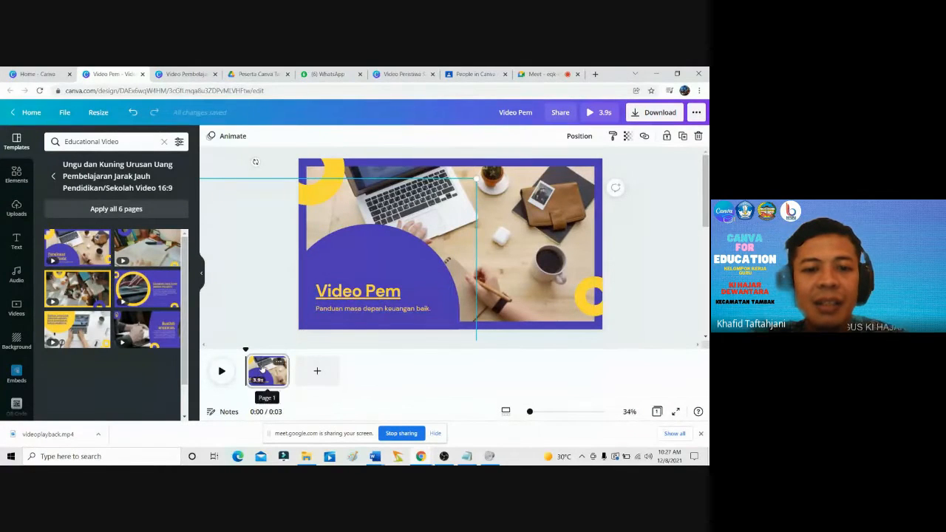
click(260, 373)
click(698, 136)
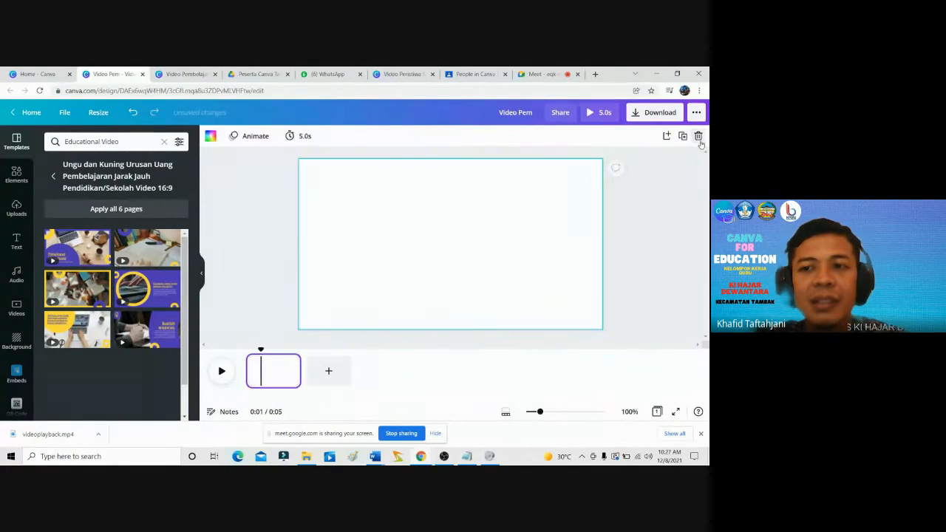
Search the video library for "opening".
click(16, 307)
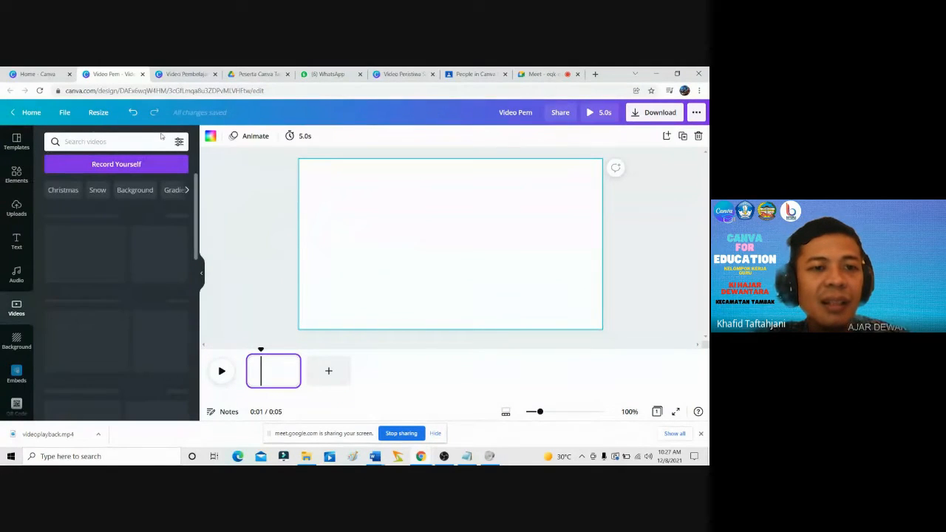
text(opening)
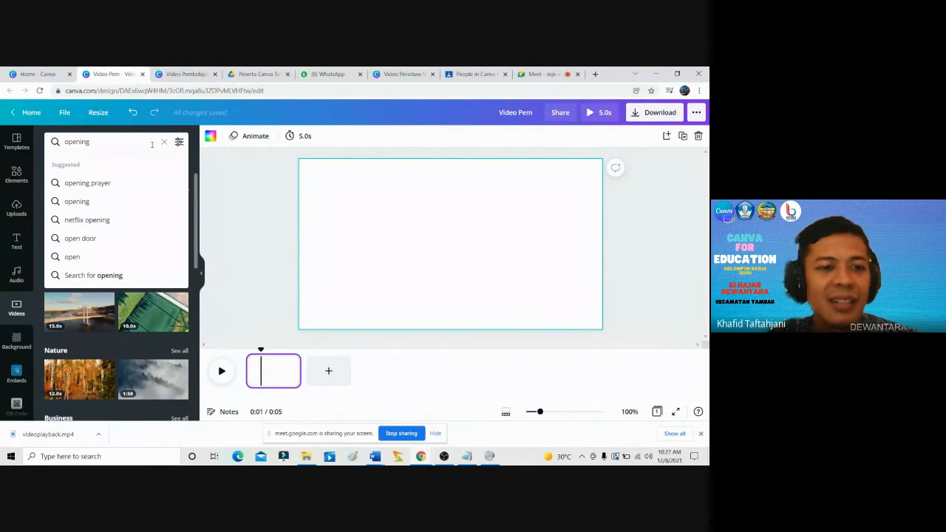
click(104, 205)
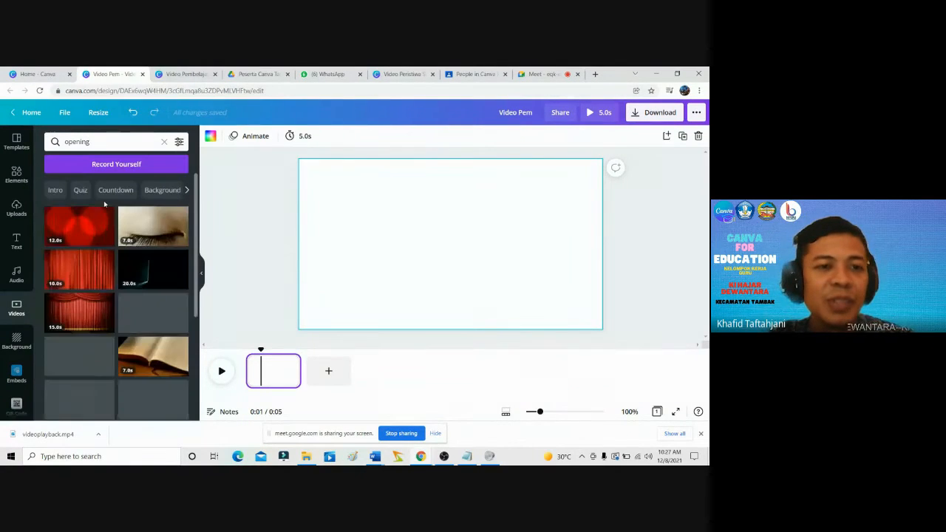
Translate the editor page into Indonesian.
right_click(21, 282)
click(69, 376)
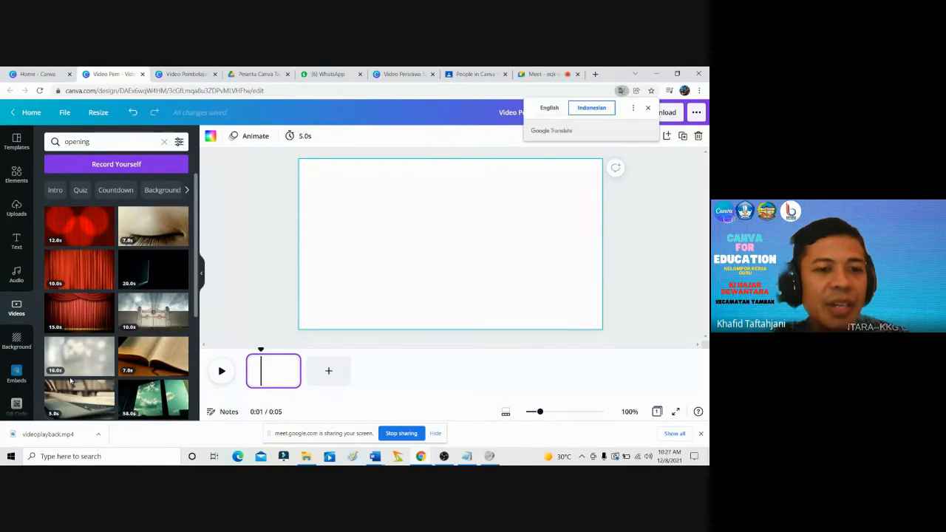
Look through the "opening" clips, and search the video library for "opening video" to find a suitable opener.
scroll(178, 233, down, 1)
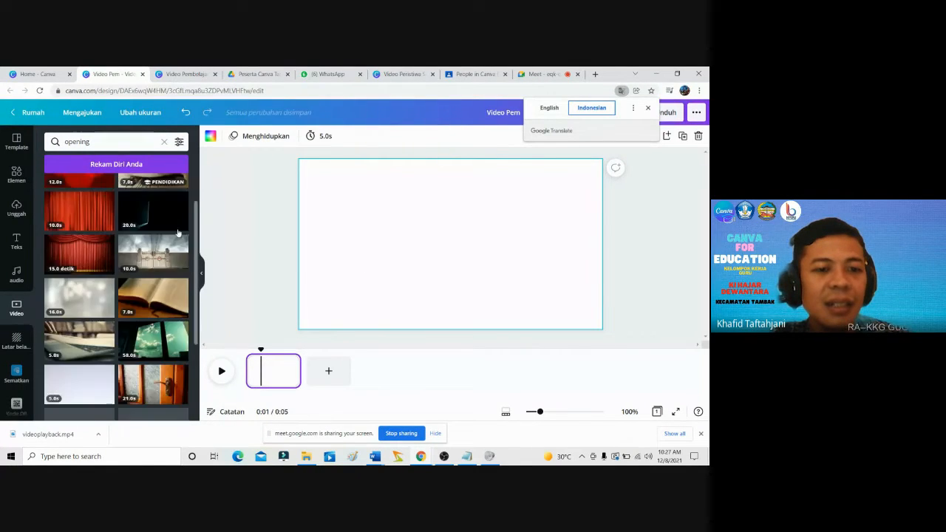
scroll(177, 232, down, 4)
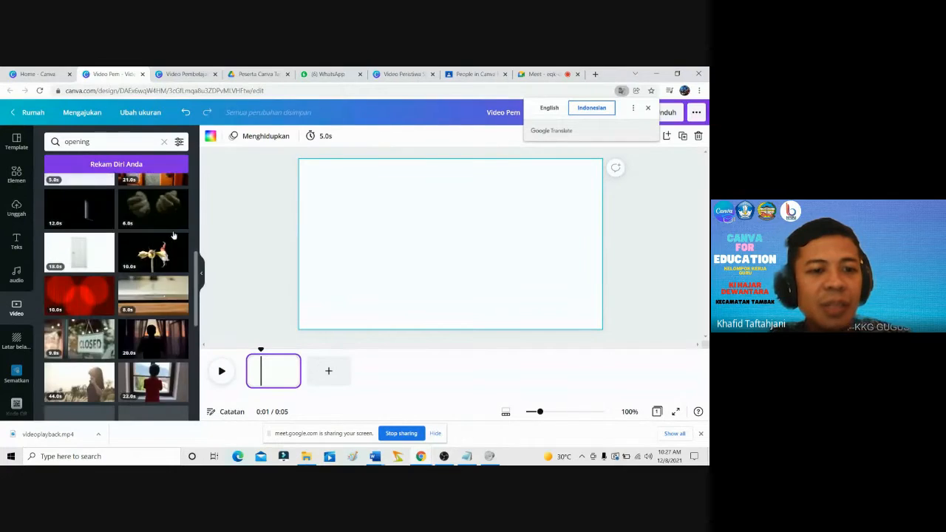
scroll(173, 235, down, 5)
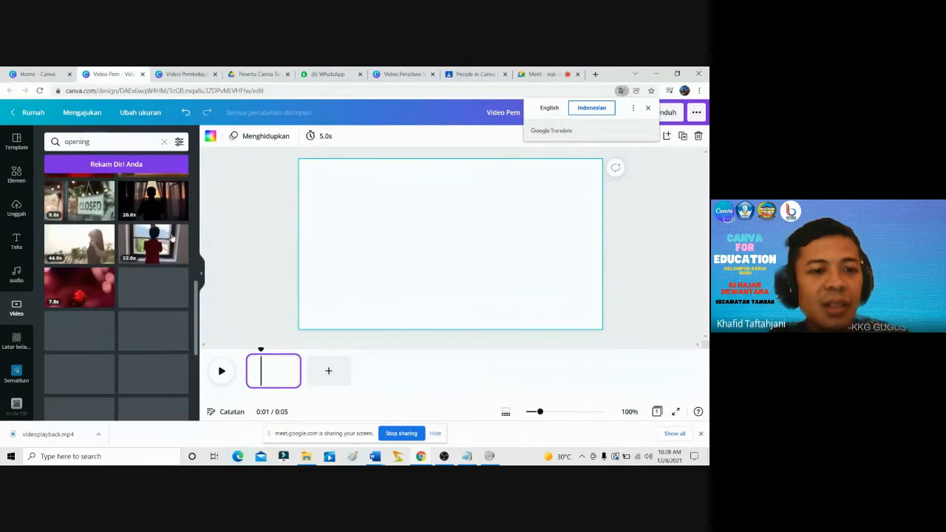
click(114, 140)
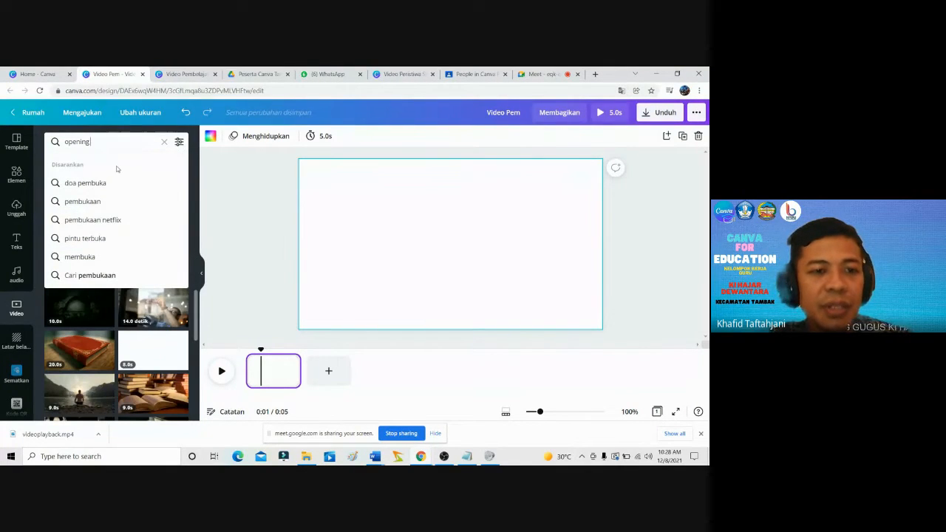
text(video)
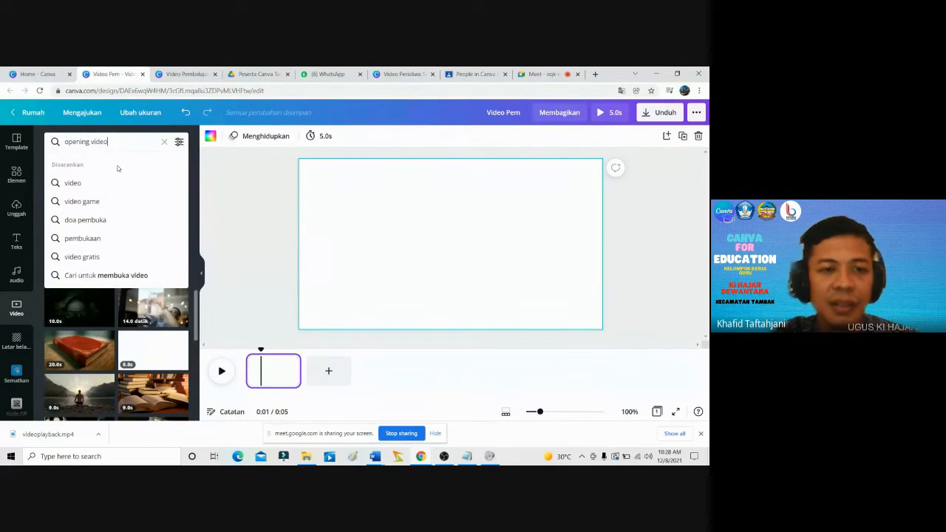
key(Return)
scroll(109, 254, down, 5)
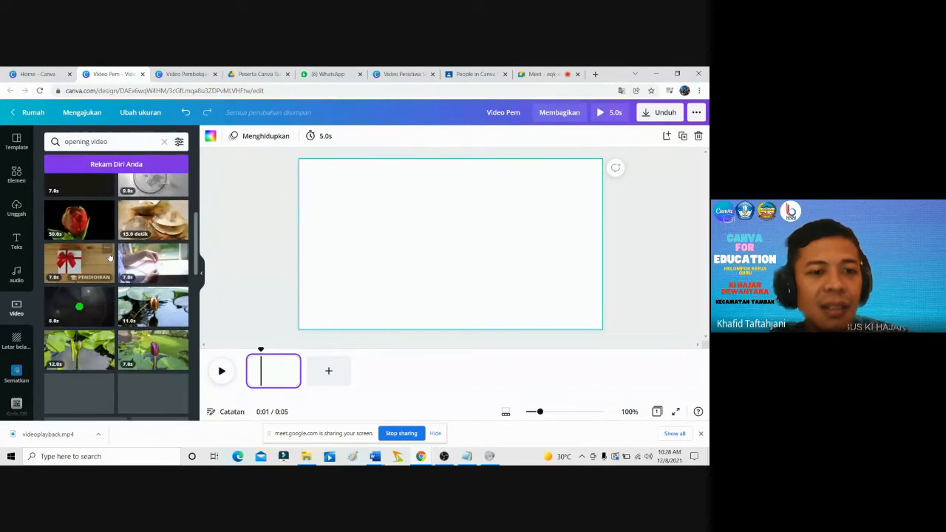
scroll(109, 257, down, 5)
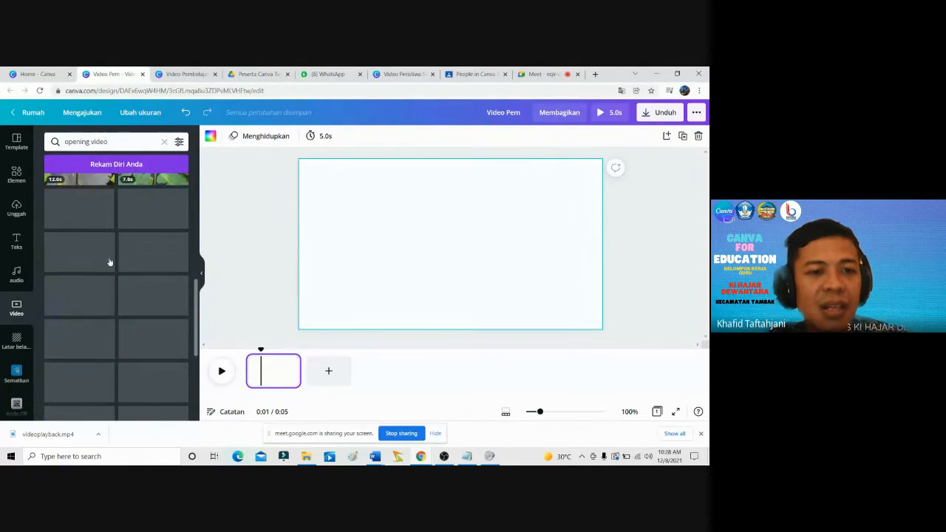
scroll(109, 258, down, 8)
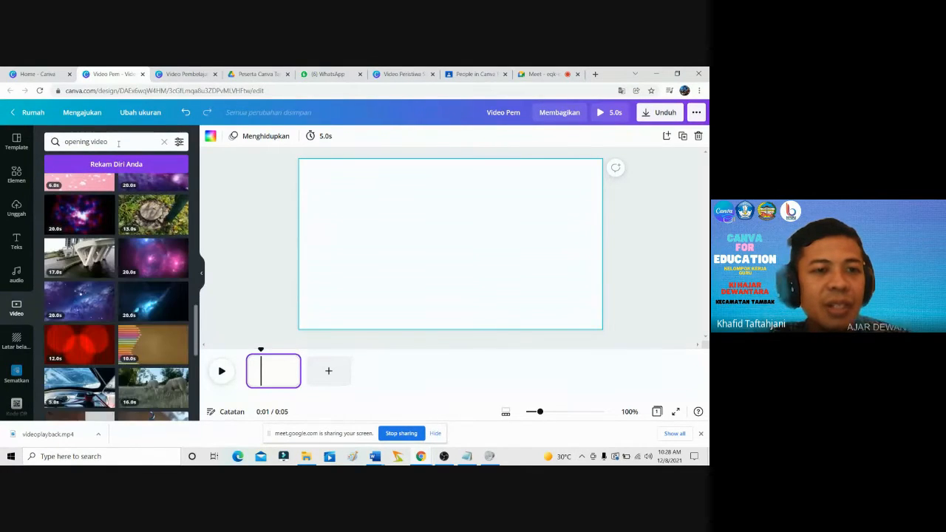
scroll(96, 269, up, 10)
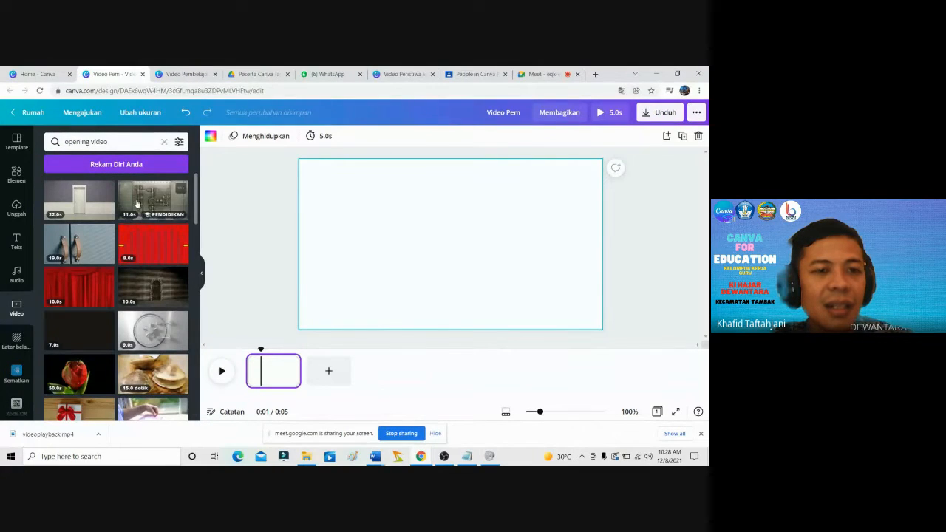
Add the 11-second metal vault door clip to the blank page and play the timeline.
click(156, 209)
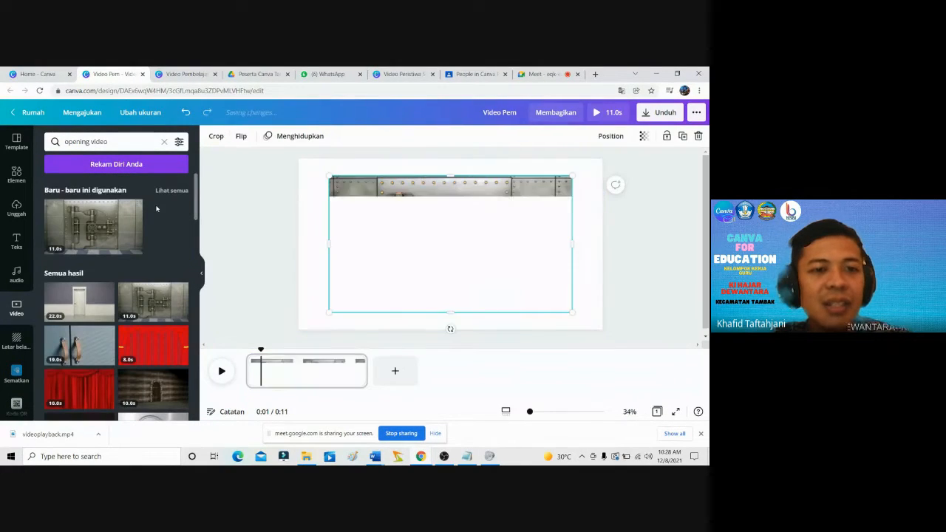
click(222, 372)
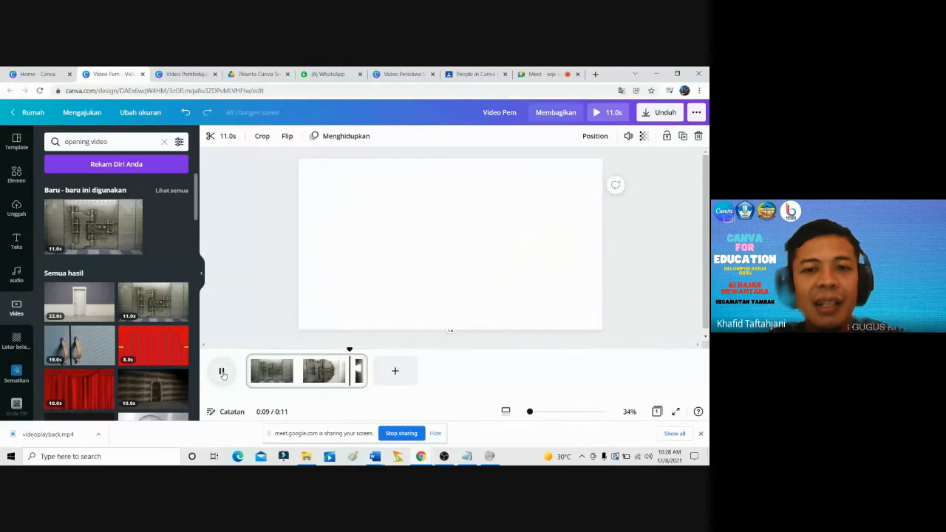
Search the video library for "countdown" and add the 6-second grey film-style countdown clip to the page.
click(117, 141)
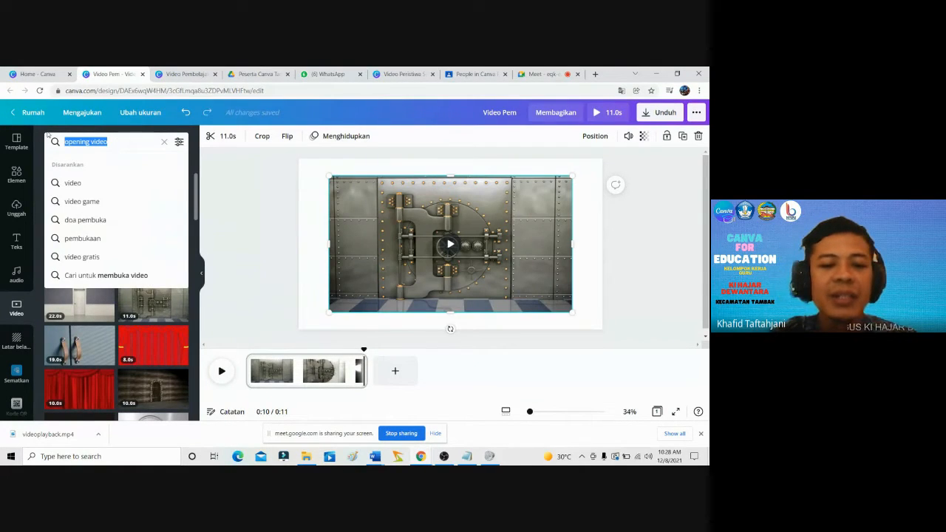
text(cu)
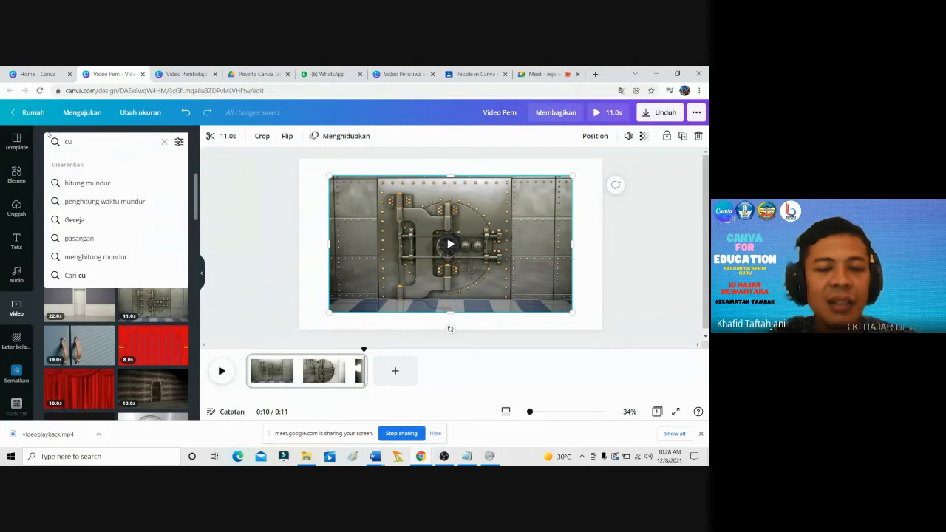
key(BackSpace)
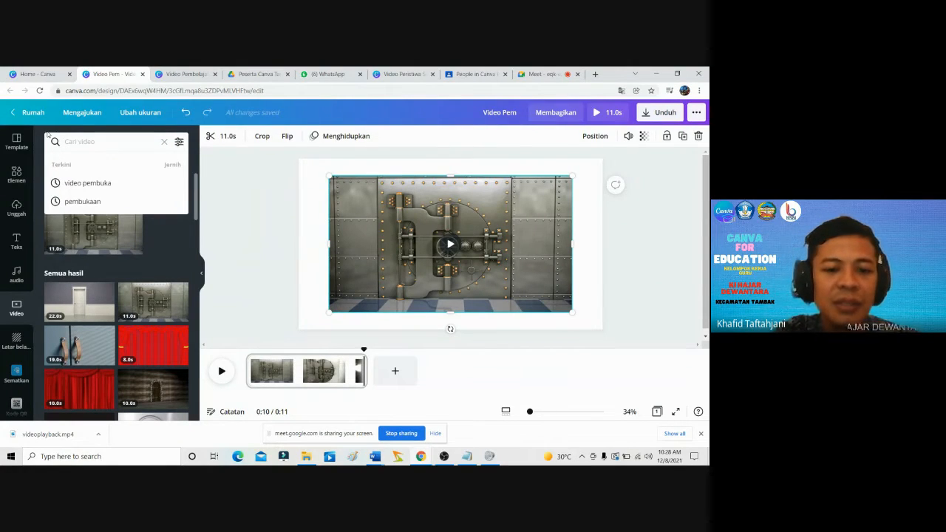
text(cou)
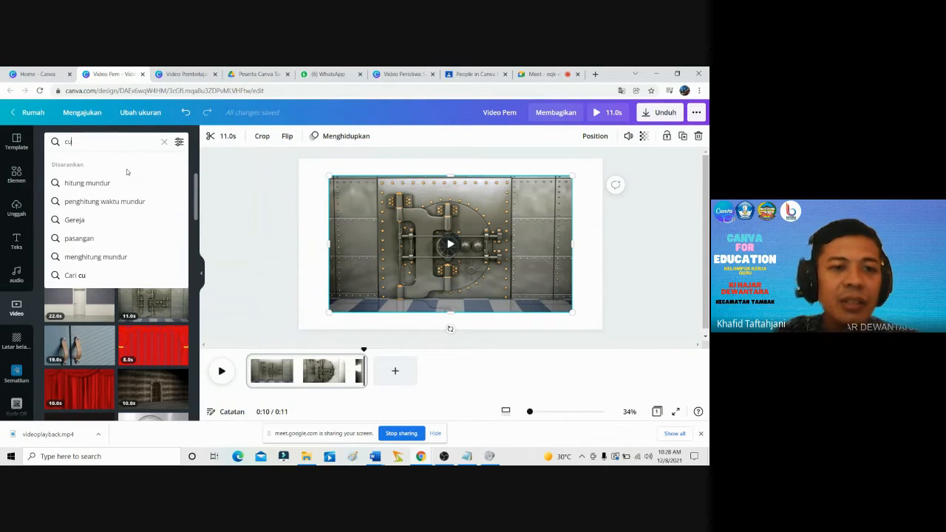
text(ntdown)
key(Return)
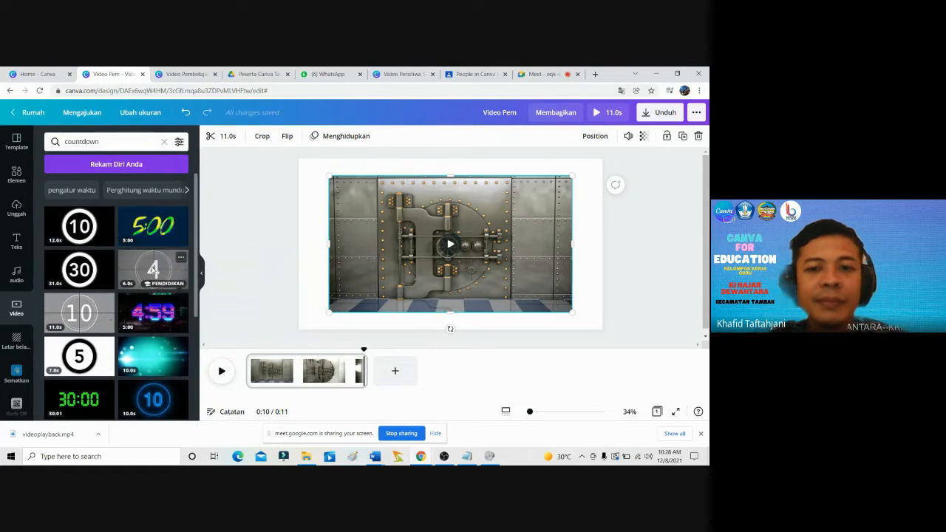
click(153, 269)
click(407, 296)
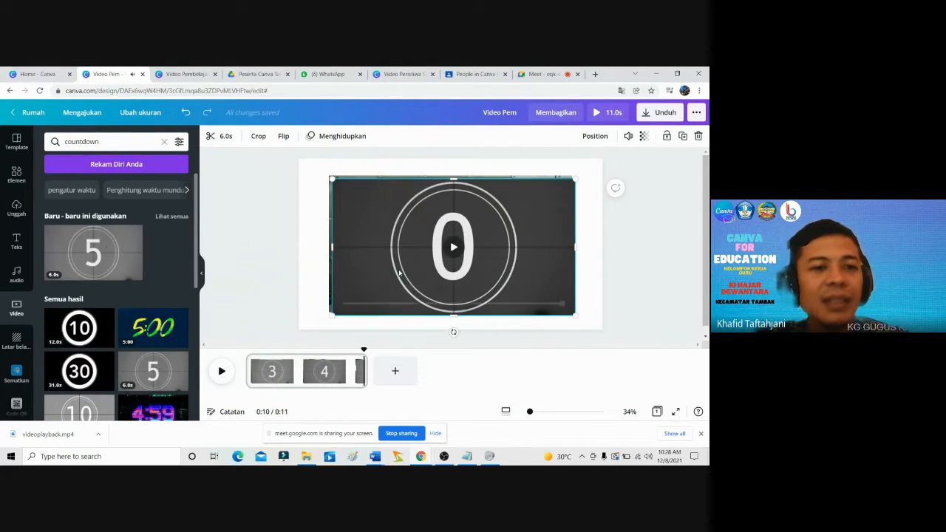
Move the countdown clip aside and delete the vault door clip beneath it.
drag(382, 259, 349, 237)
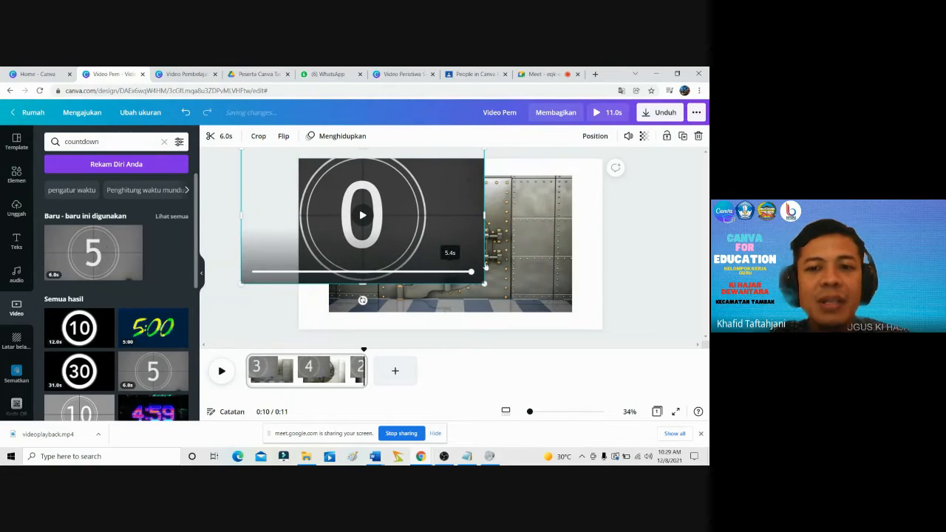
click(513, 266)
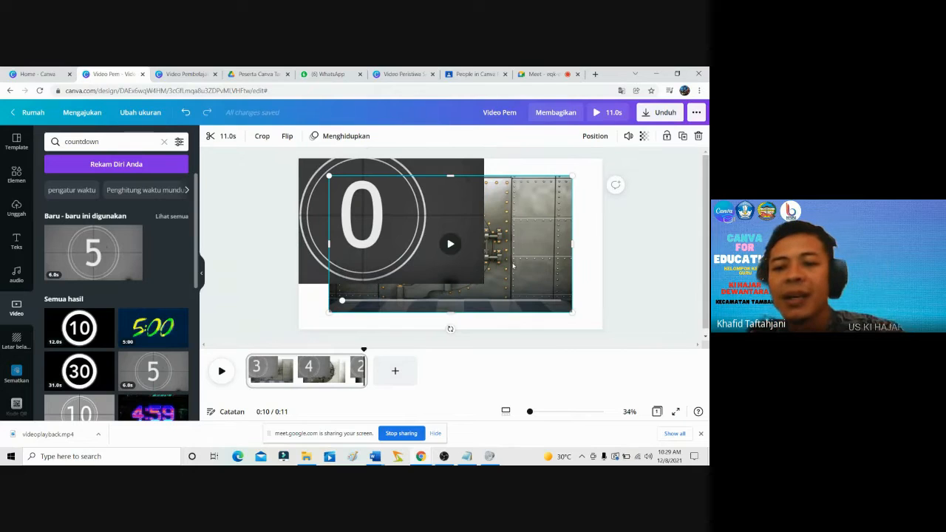
key(Delete)
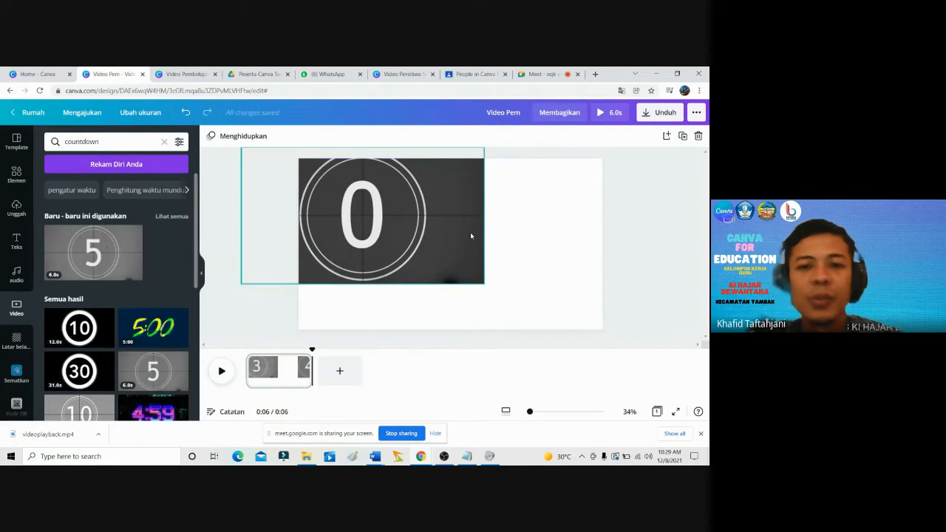
Reposition the countdown clip and enlarge it to fill the whole first page.
drag(470, 232, 527, 243)
drag(540, 294, 588, 354)
click(681, 215)
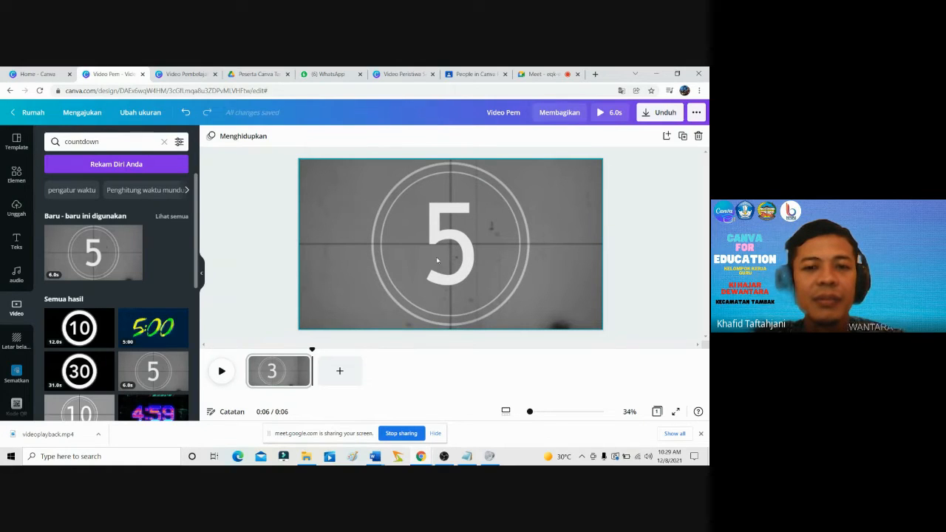
Look through the other countdown clips in the video library.
drag(196, 204, 187, 403)
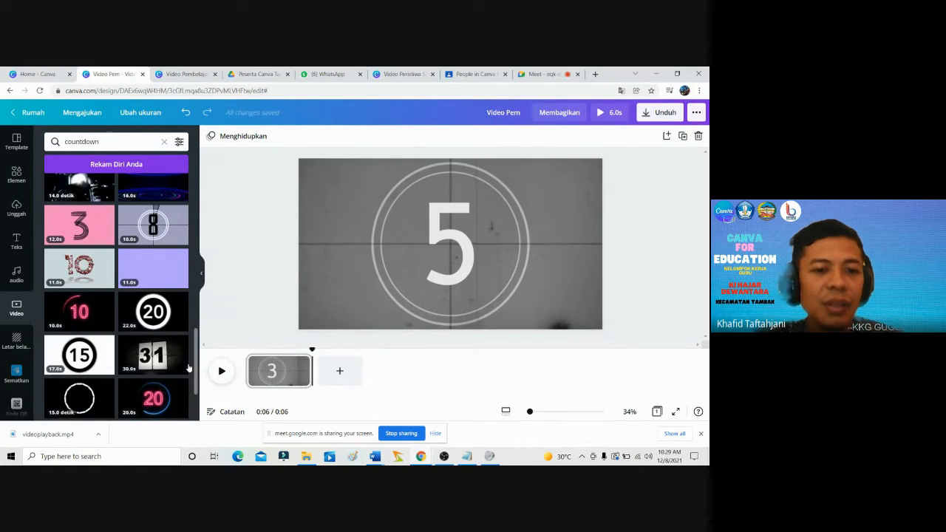
scroll(190, 384, down, 3)
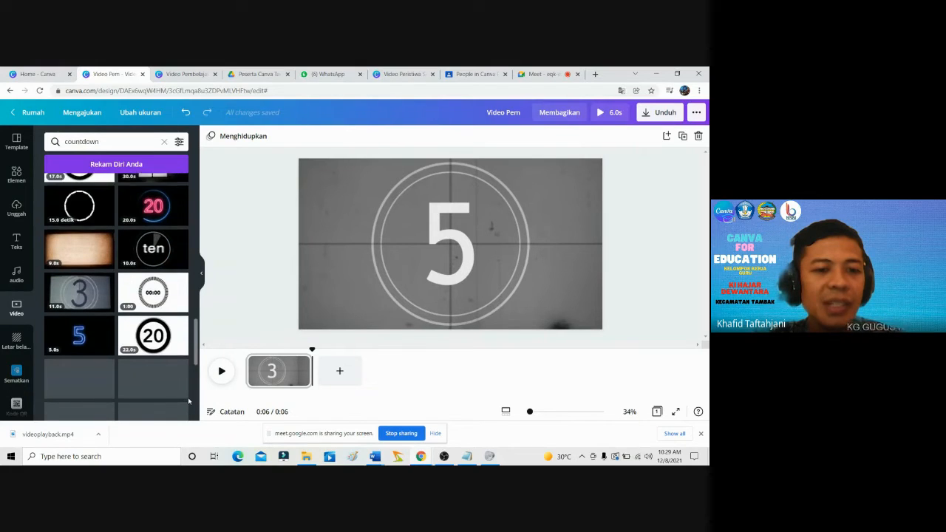
scroll(188, 396, down, 1)
scroll(193, 391, down, 4)
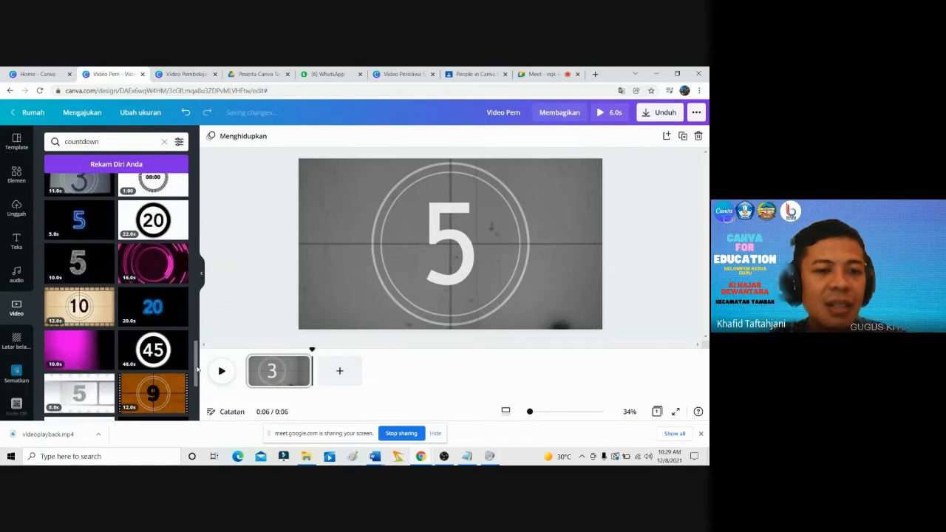
drag(197, 376, 214, 217)
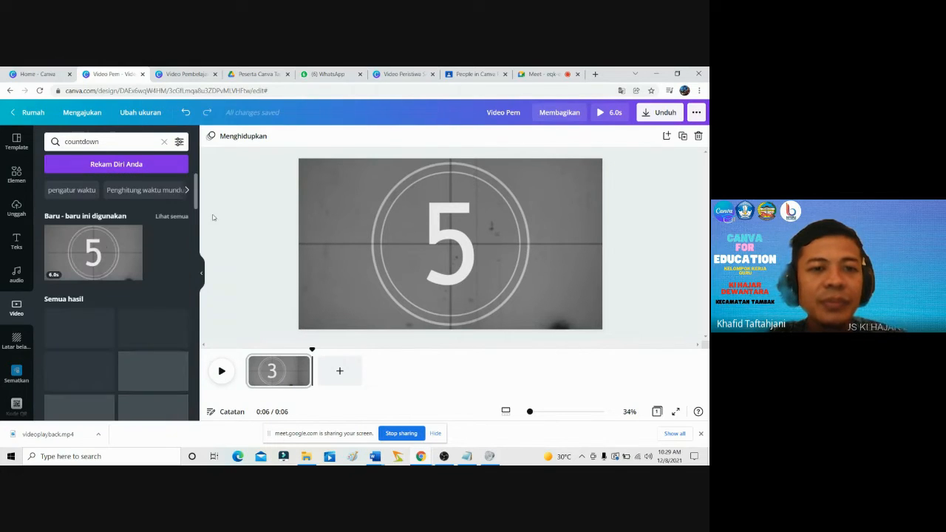
Add a blank second page after the countdown and search the video library for "education".
click(339, 371)
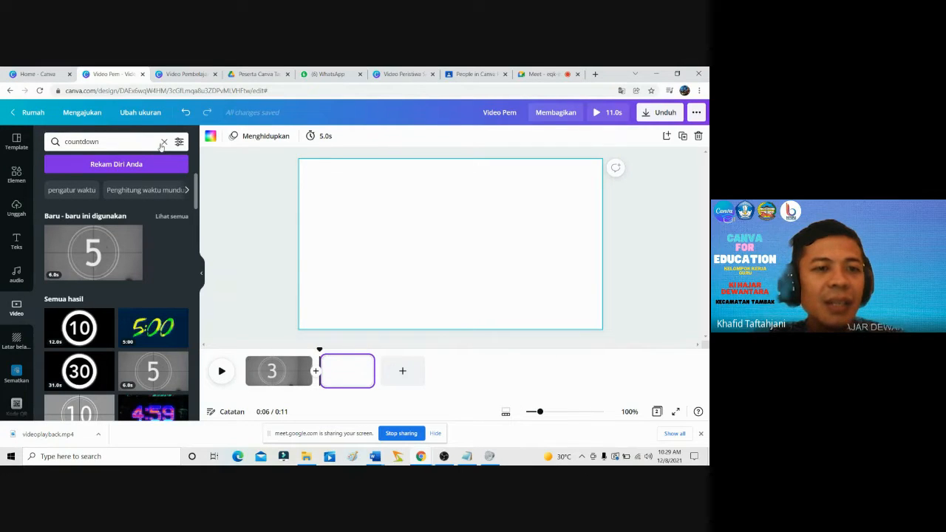
double_click(135, 140)
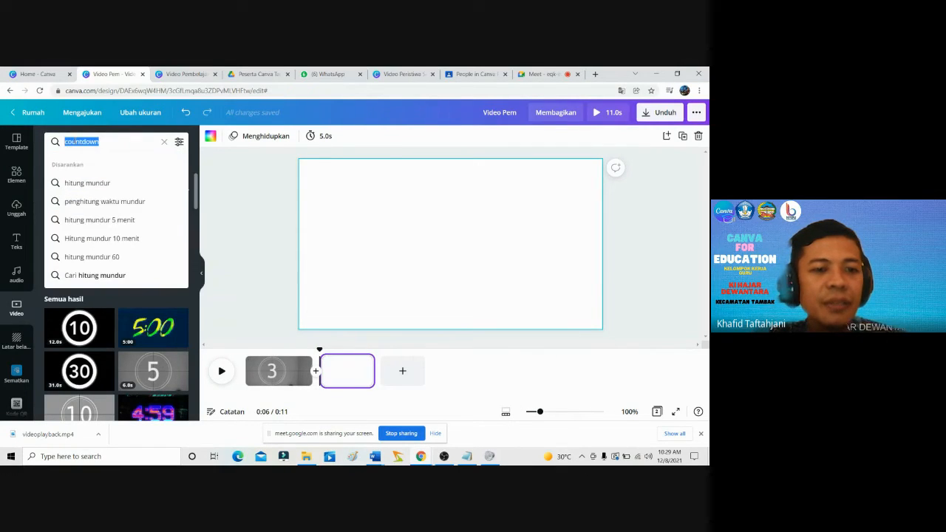
text(e)
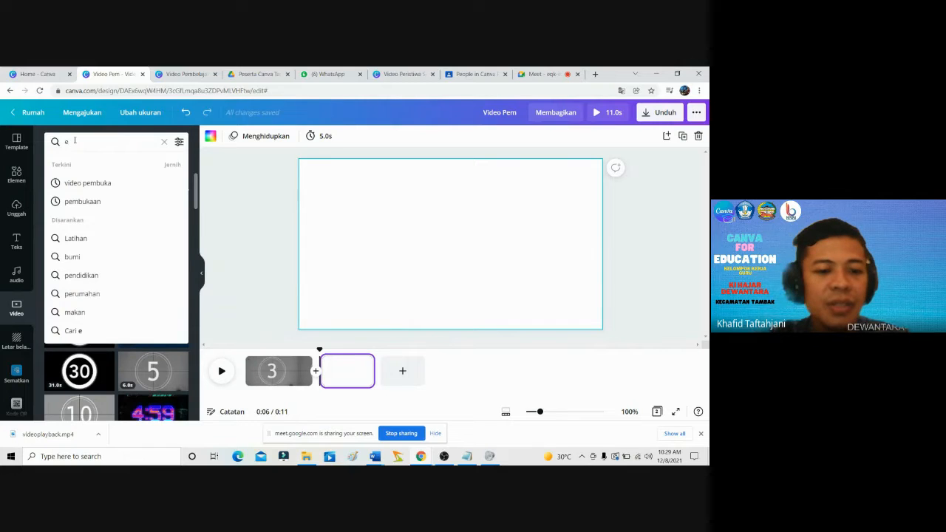
text(duca)
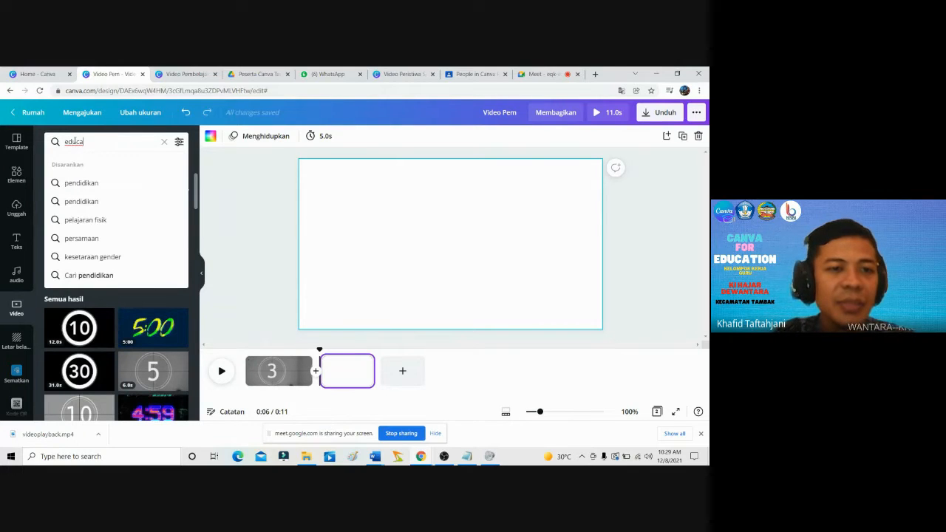
text(tion)
key(Return)
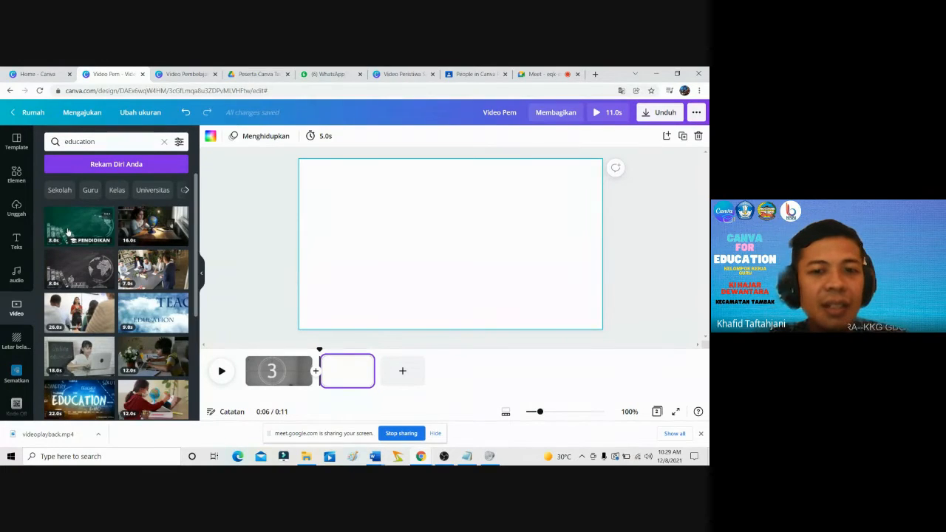
Add the green chalkboard clip with books and a globe to the second page and enlarge it to fill the page.
click(67, 232)
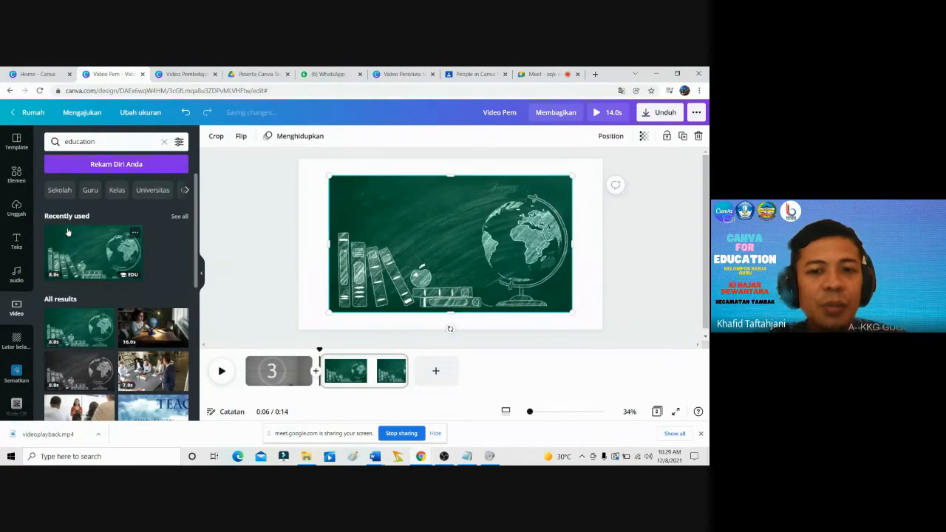
click(419, 226)
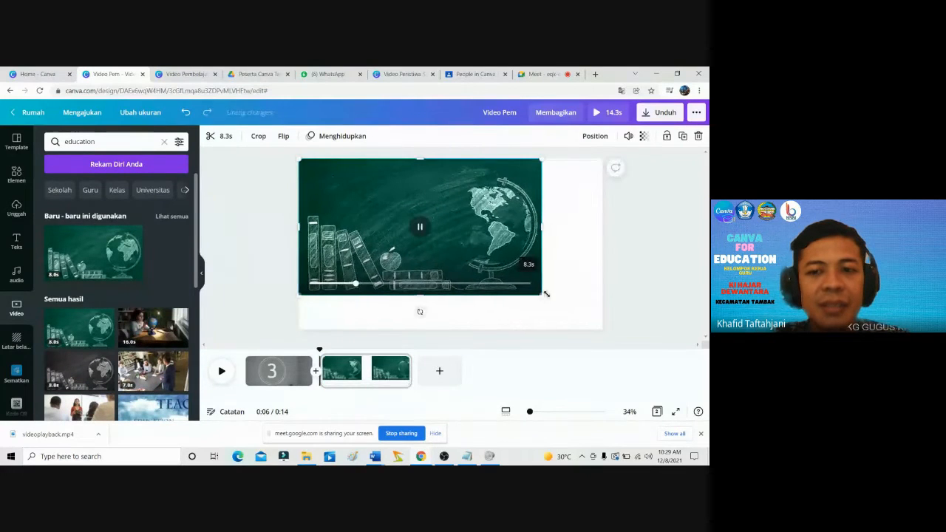
drag(546, 294, 586, 361)
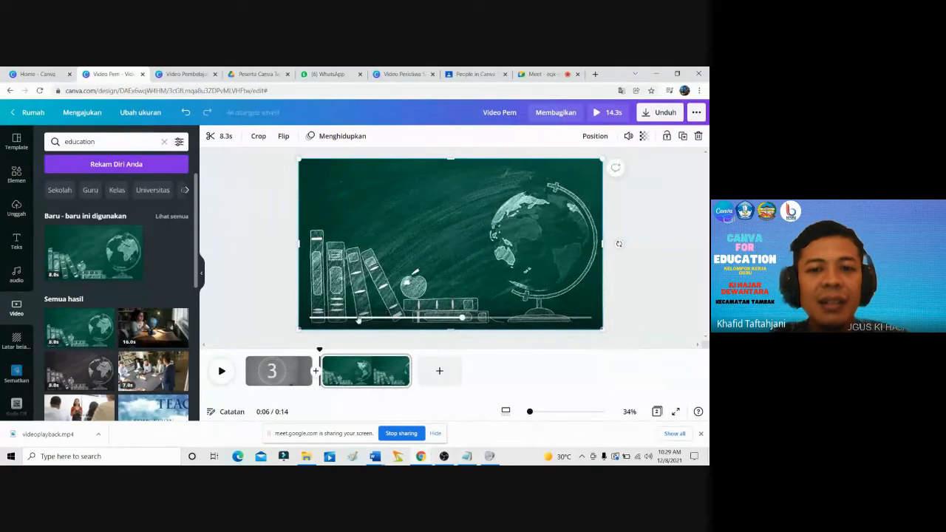
Add a heading text box to the chalkboard page and place it in the page's upper-left area.
click(11, 248)
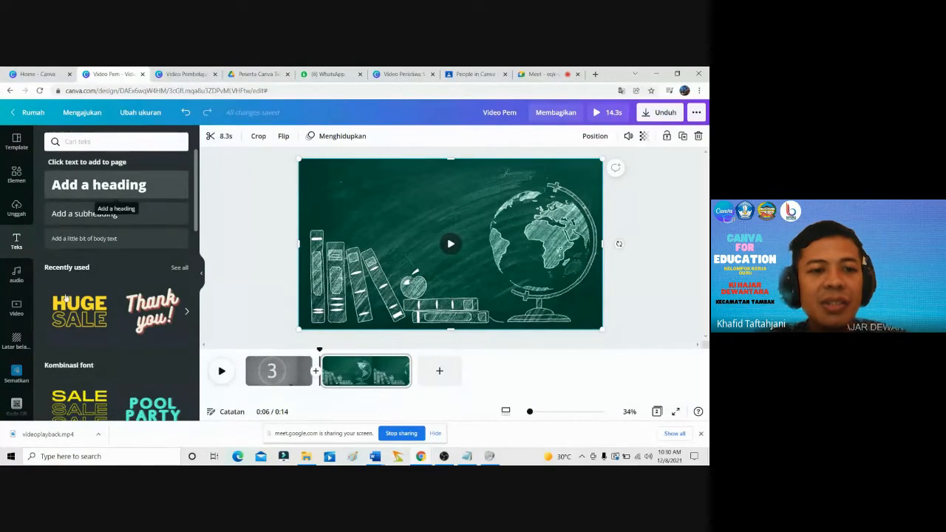
scroll(125, 283, down, 5)
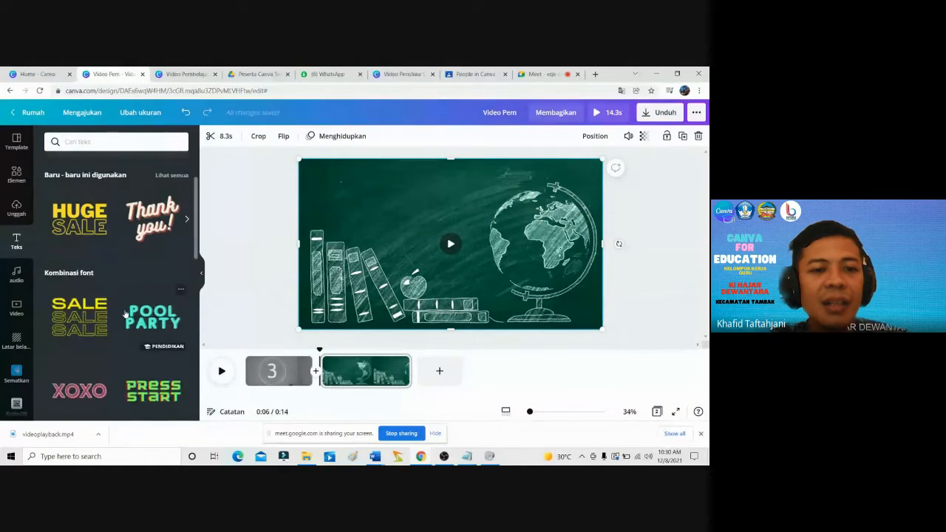
scroll(122, 293, up, 5)
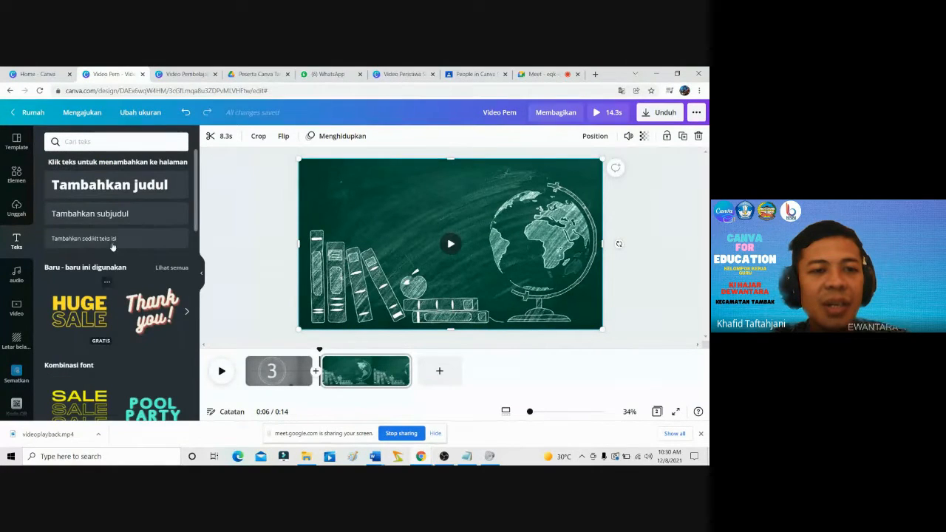
click(103, 191)
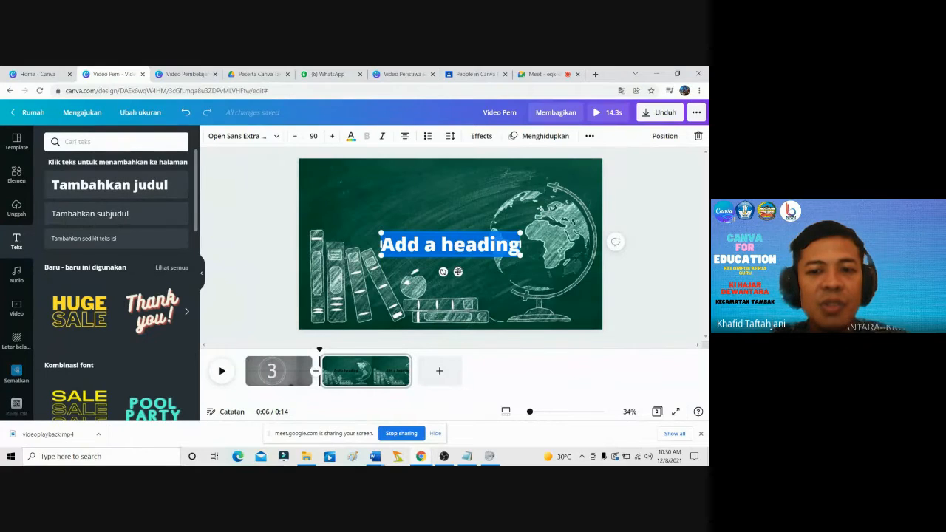
drag(458, 271, 387, 206)
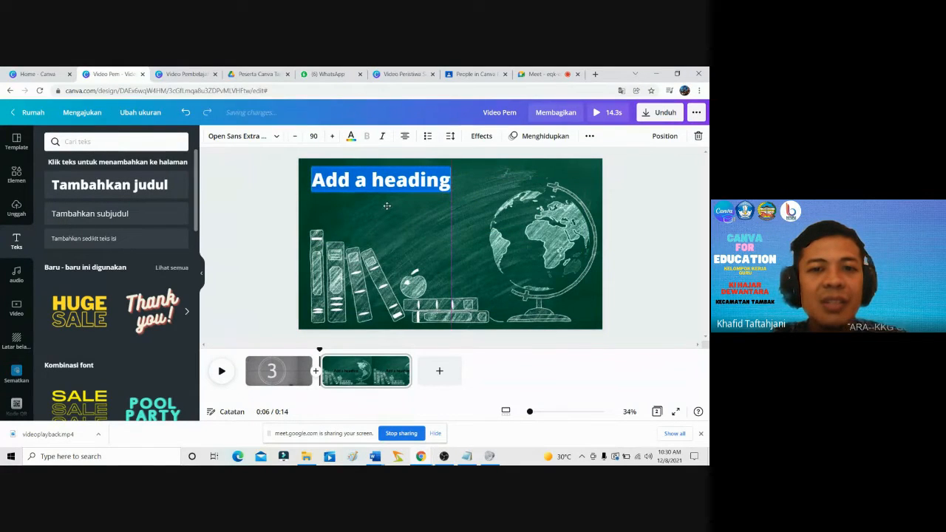
Replace the heading's placeholder text with "Video Pembelajaran", "Tema 8" and "Tata Surya", starting new lines before "Tema 8" and "Tata Surya".
double_click(385, 185)
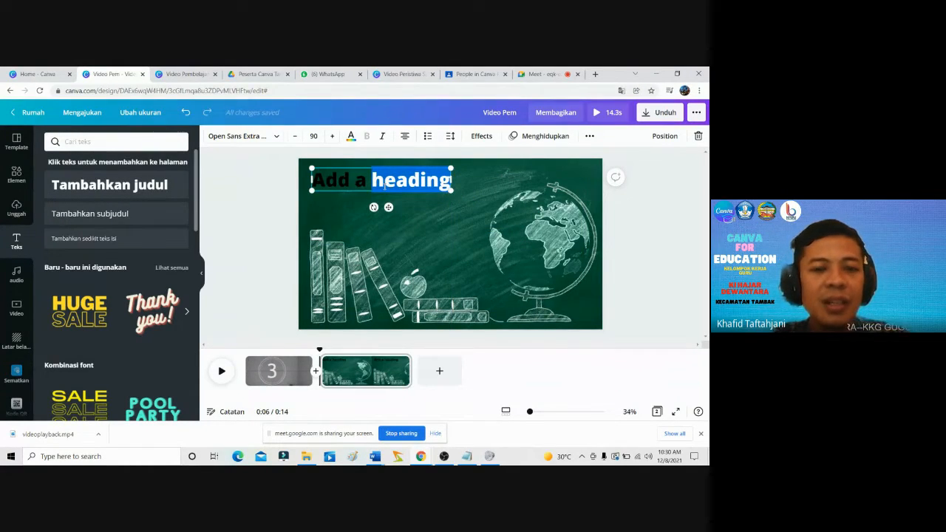
triple_click(384, 187)
text(Video)
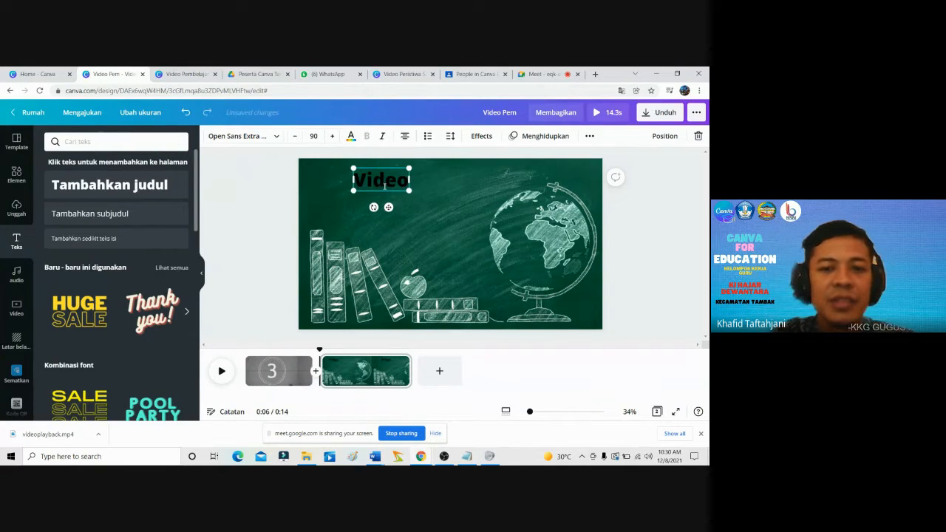
text( Pembelajaran)
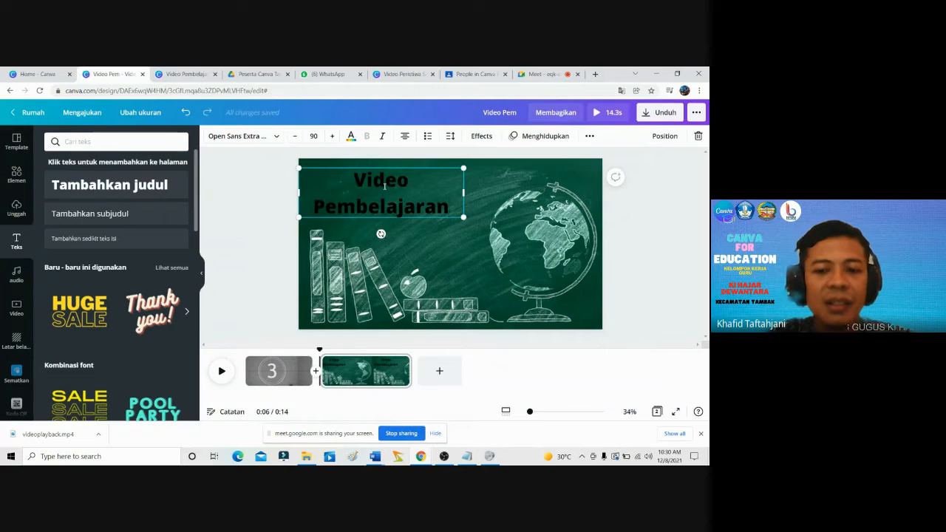
key(Return)
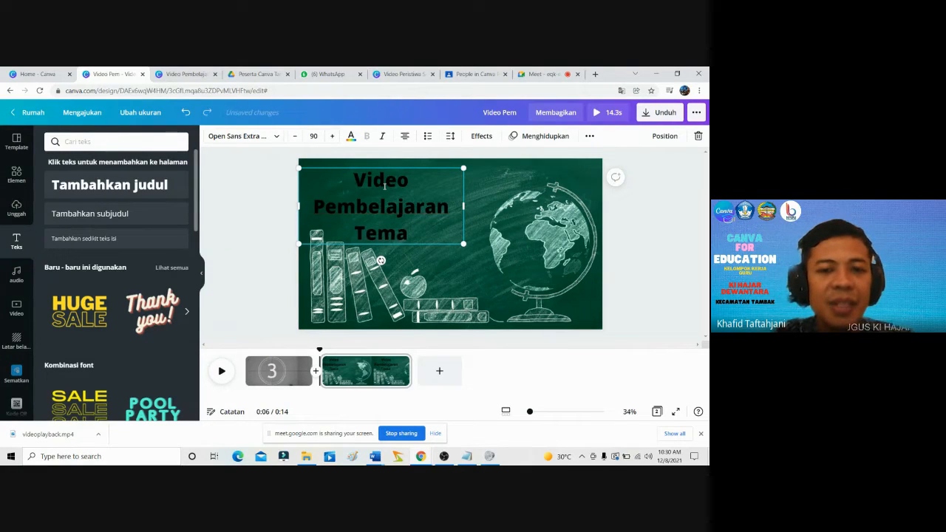
text(Tema 8)
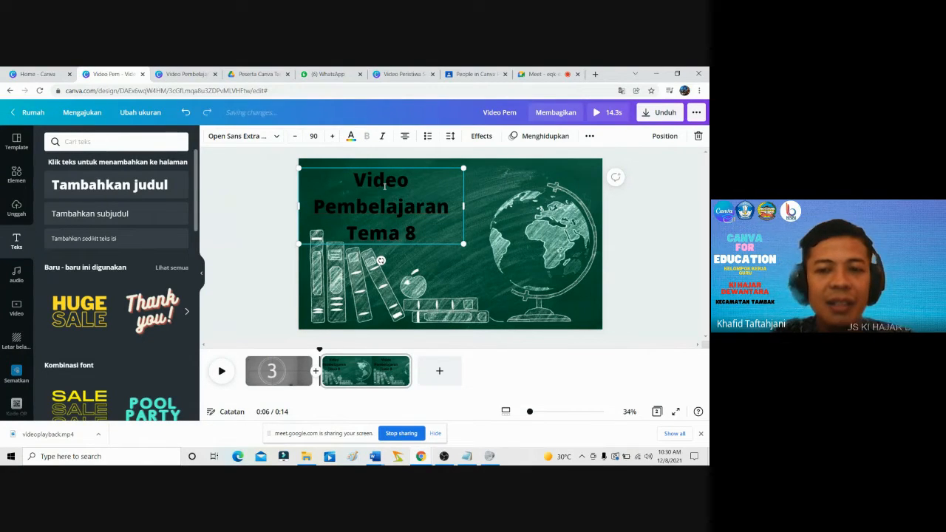
key(Return)
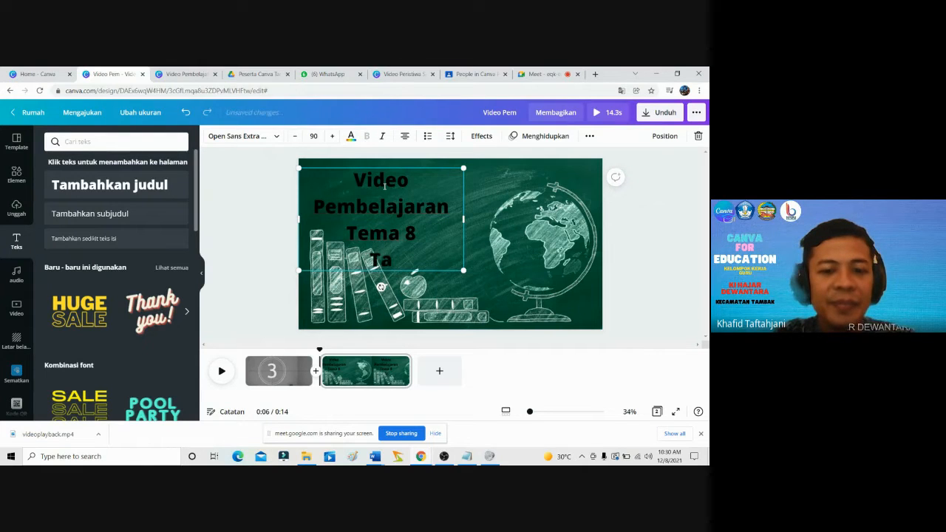
text(Surya)
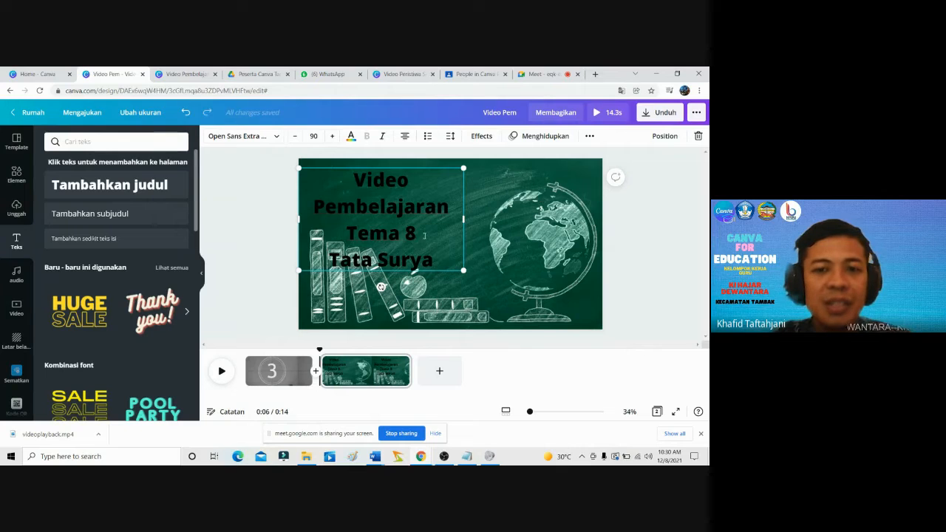
Delete the "Tema 8" line from the title and shift the text box up to the page's top edge.
drag(424, 235, 368, 233)
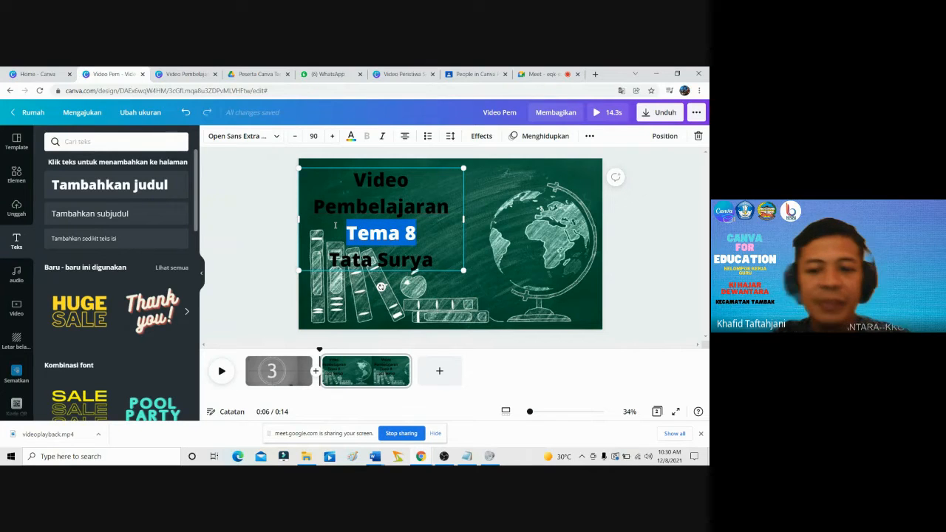
key(BackSpace)
key(BackSpace)
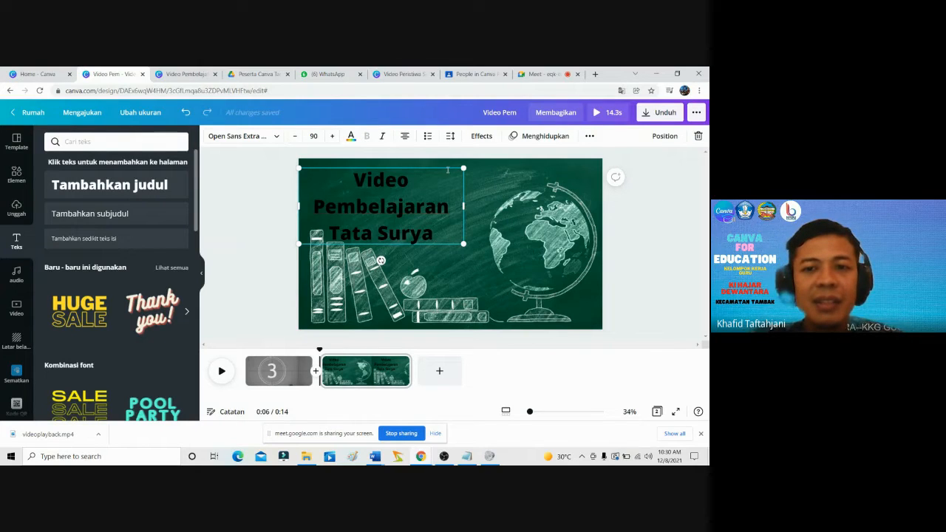
drag(447, 167, 447, 158)
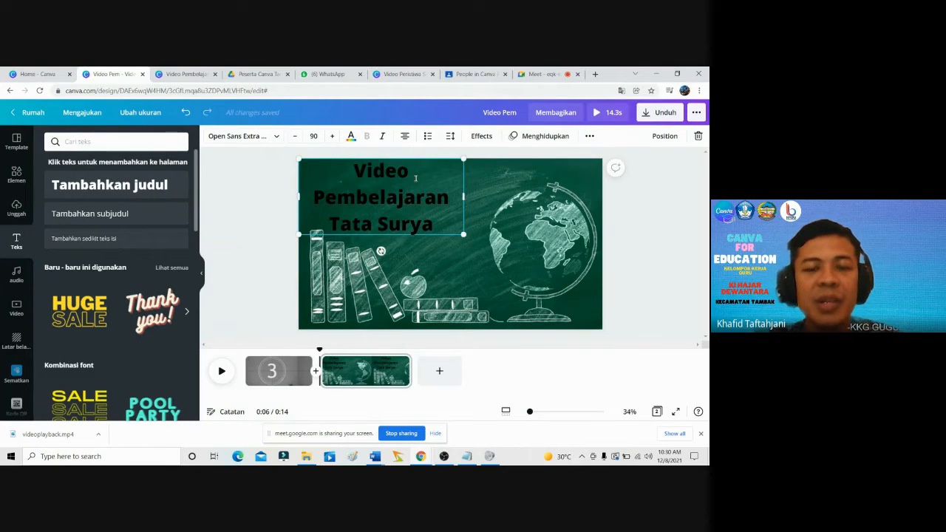
Change the color of the whole title text to white.
key(ctrl+a)
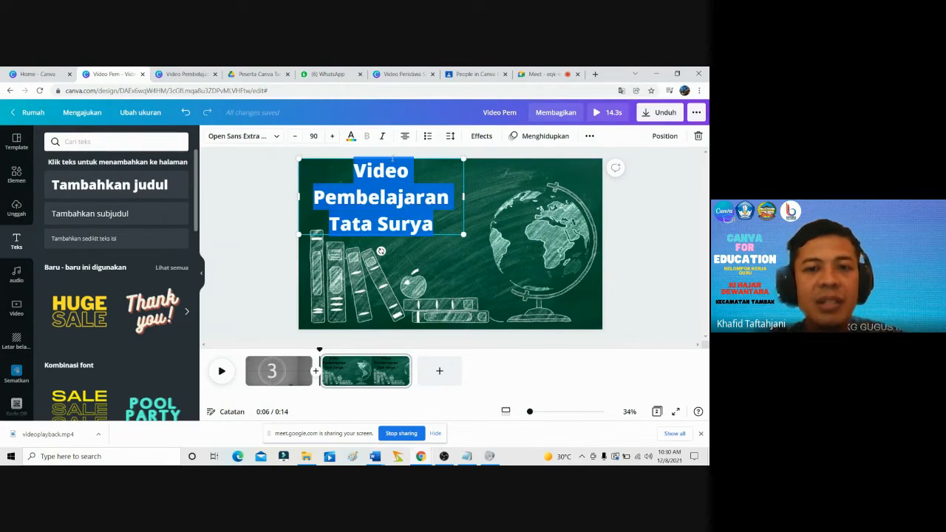
click(351, 137)
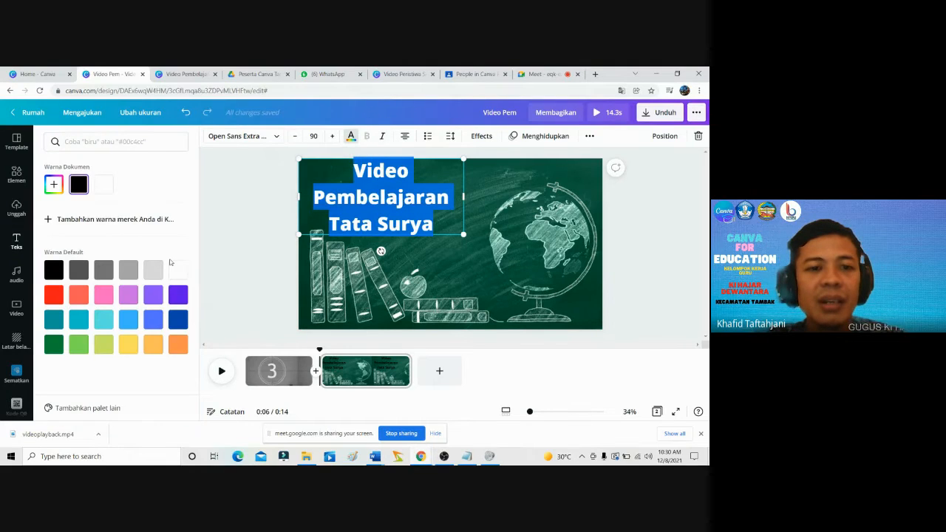
click(177, 267)
key(Escape)
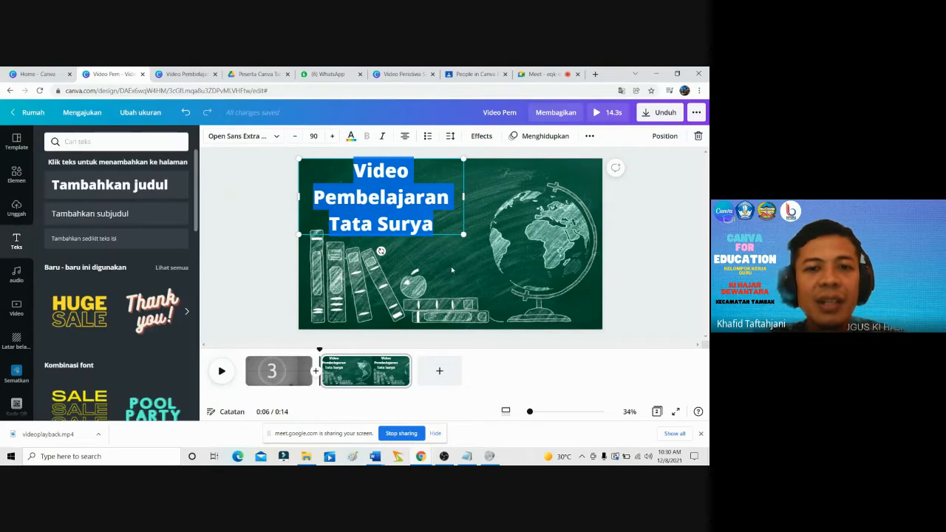
click(451, 266)
click(664, 253)
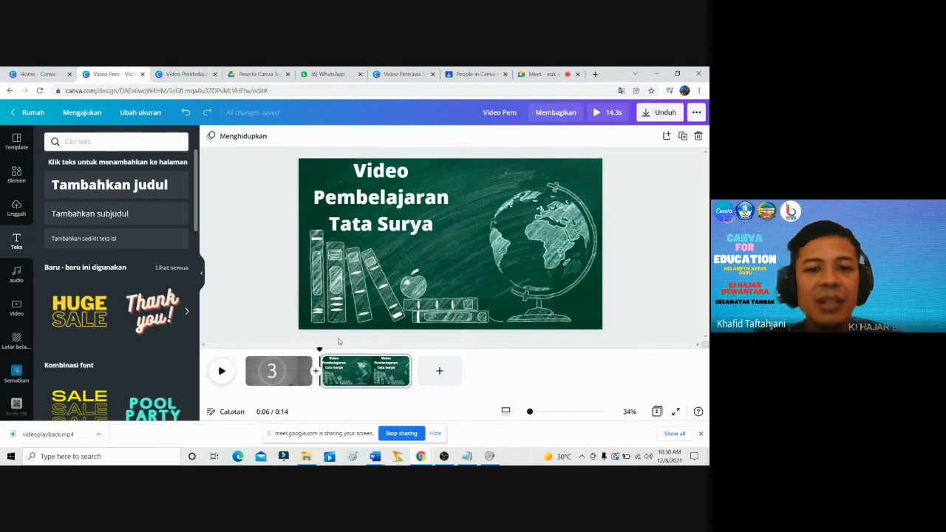
Play back the chalkboard page with its title and return to that page.
click(222, 371)
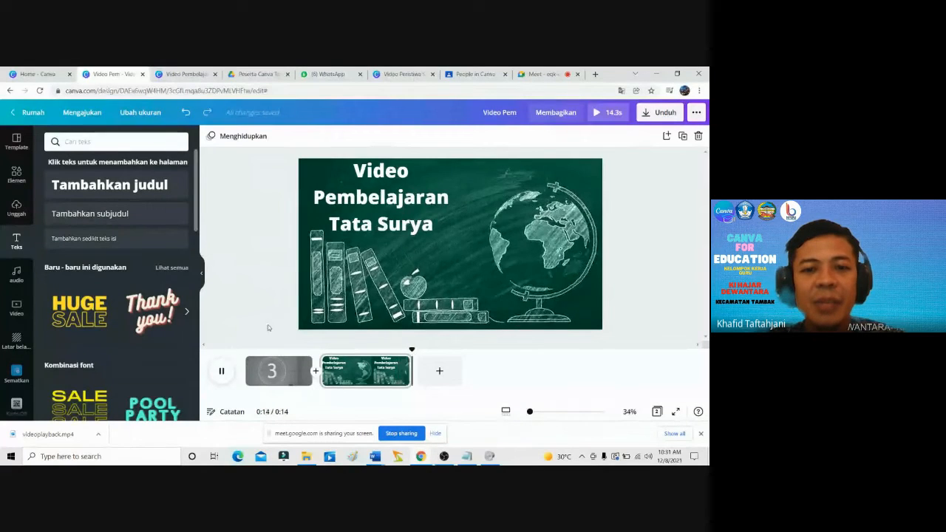
click(348, 380)
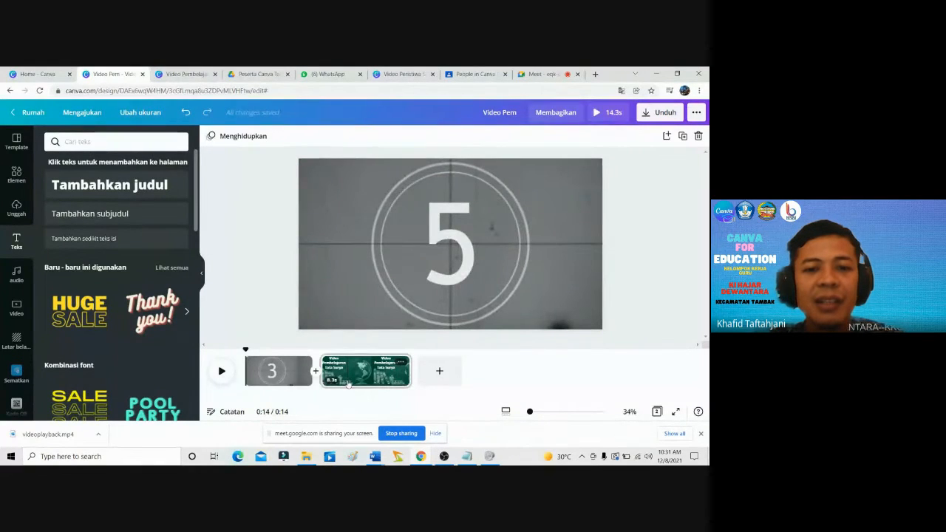
click(385, 211)
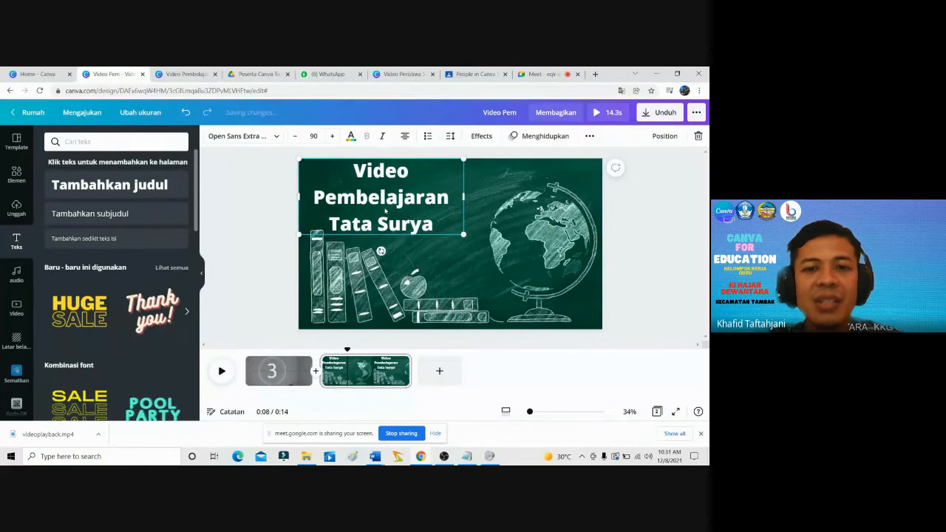
click(246, 209)
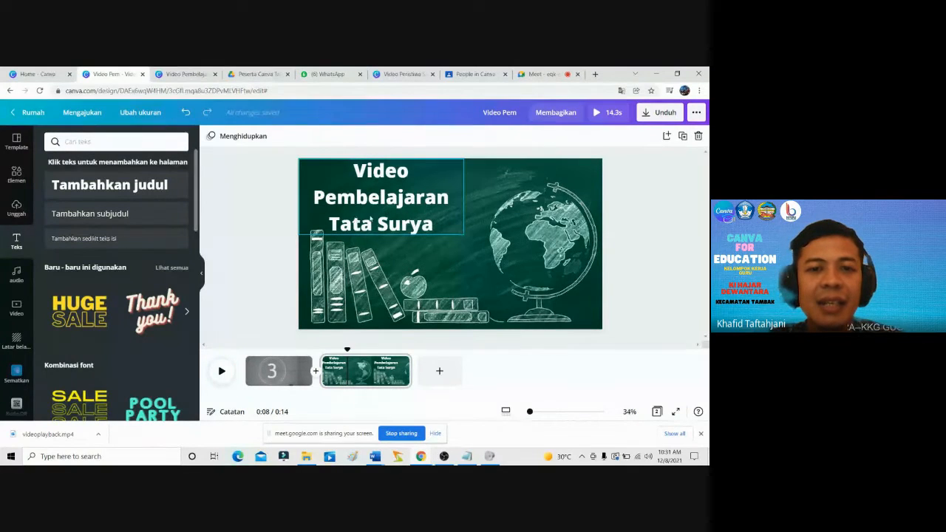
Apply the Typewriter (Mesin tik) text animation to the title "Video Pembelajaran Tata Surya".
click(379, 212)
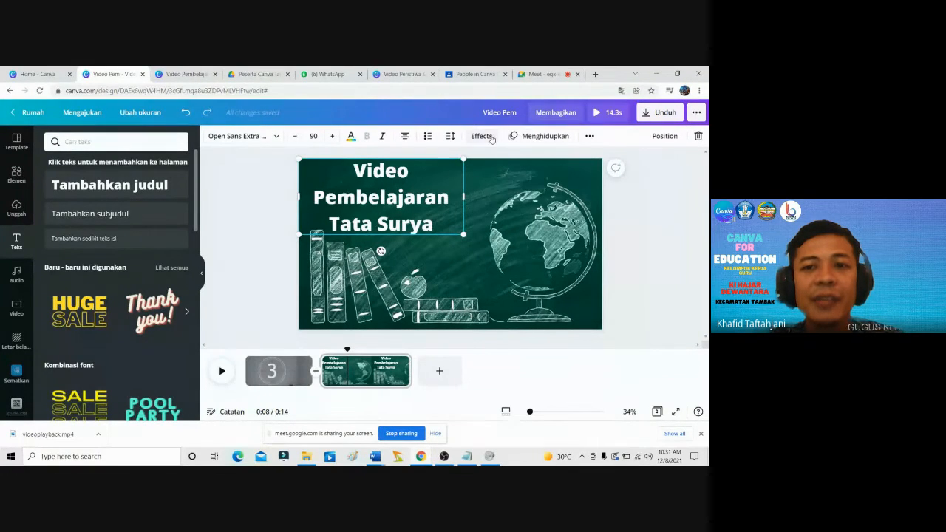
click(519, 138)
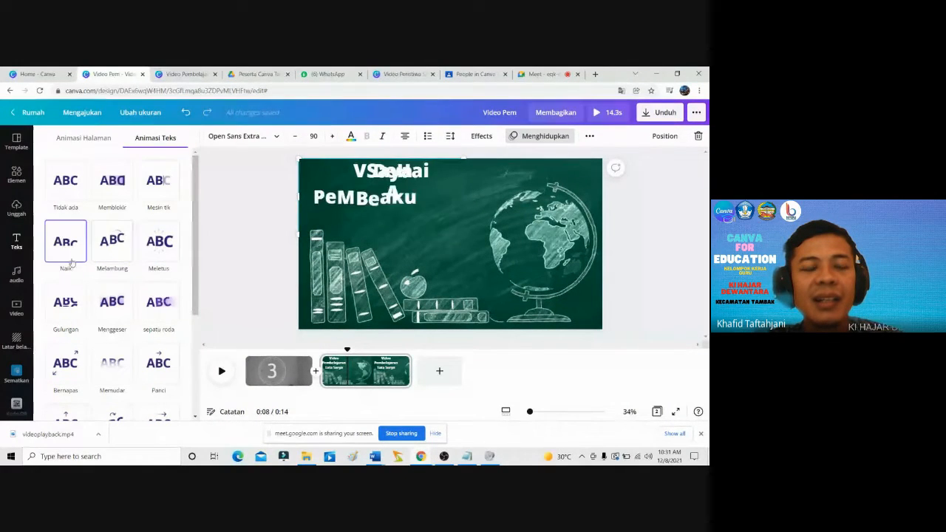
scroll(66, 269, down, 1)
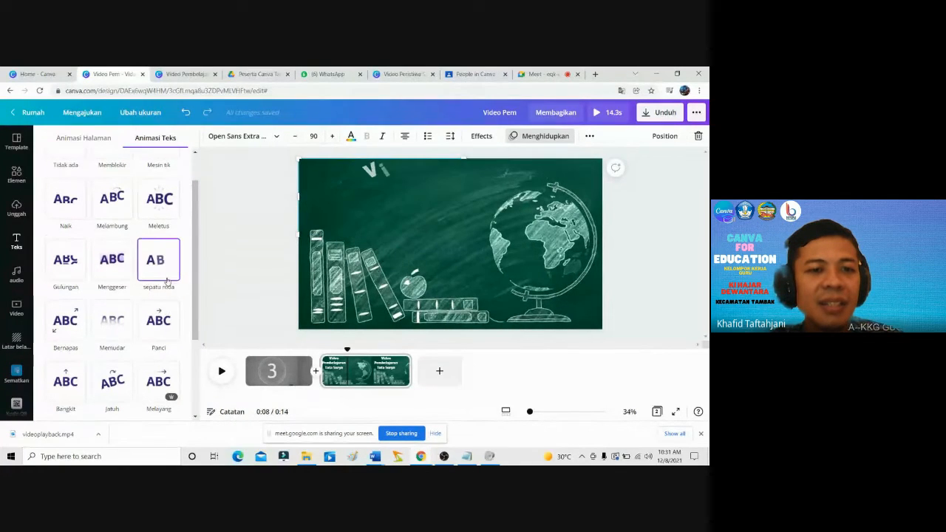
scroll(159, 244, up, 1)
click(156, 199)
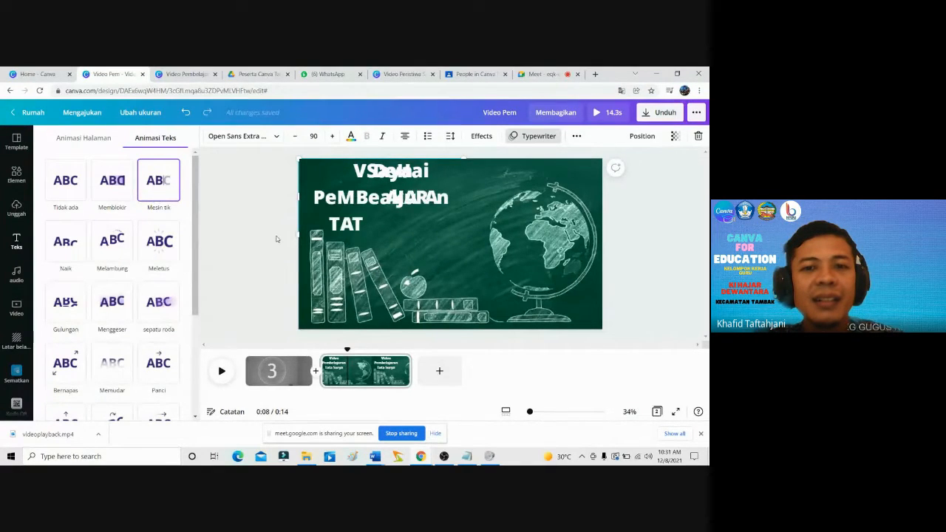
Try the Rise, Pan, Fade, Breathe, Photo Flow and Photo Zoom page animations on the chalkboard page, and settle on Tumble (Jatuh).
click(279, 370)
click(342, 379)
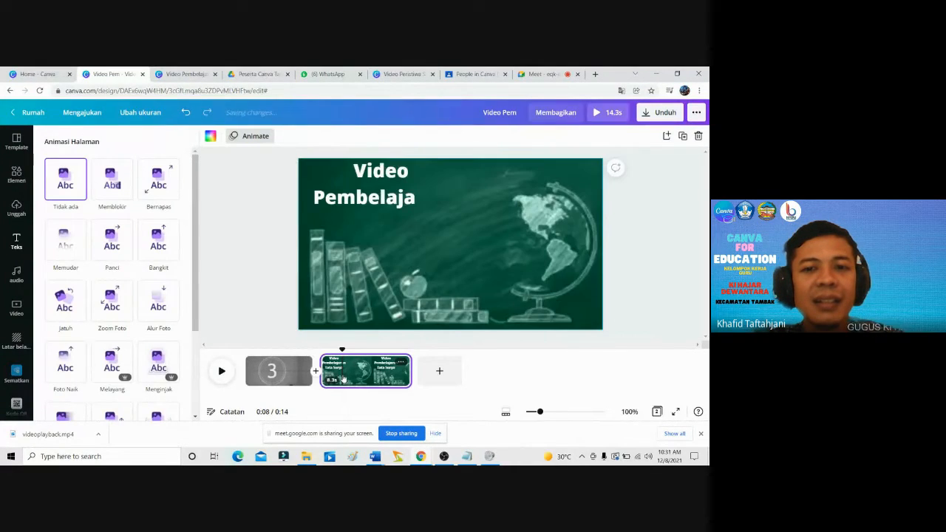
click(153, 249)
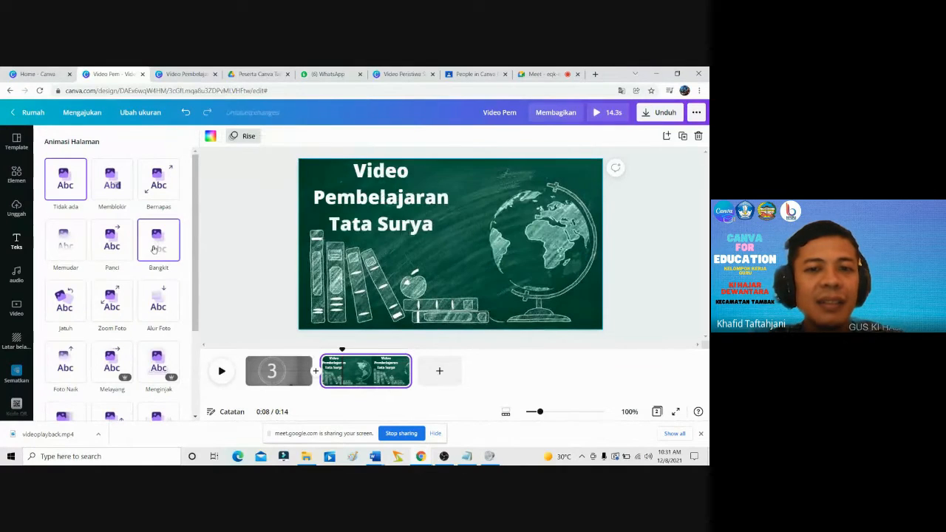
click(112, 248)
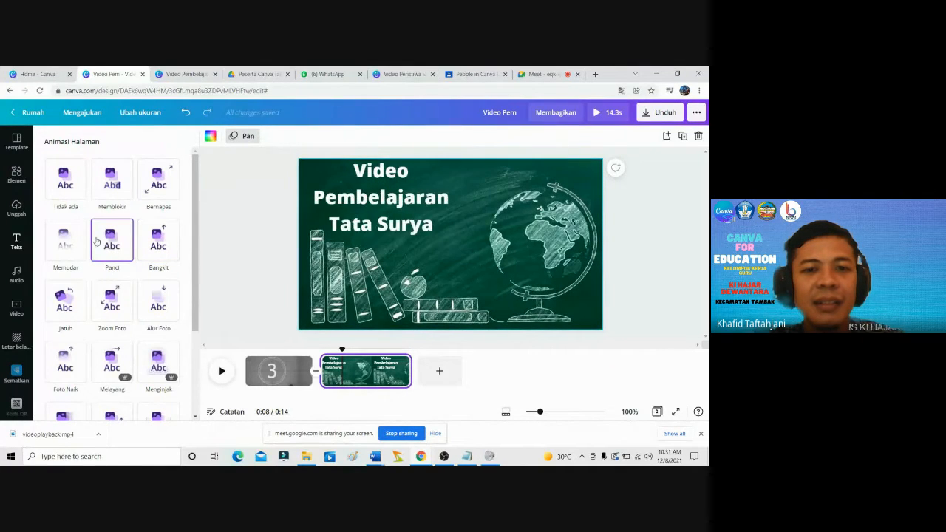
click(65, 241)
click(167, 190)
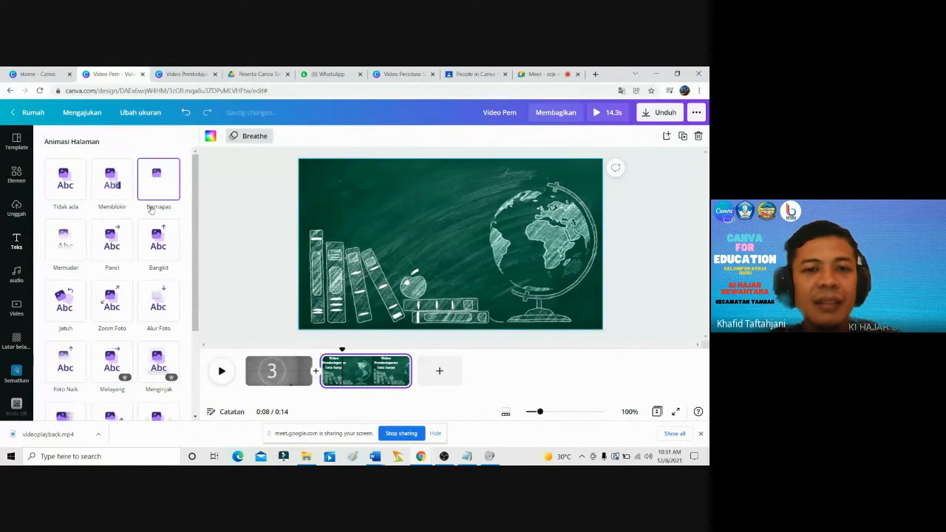
click(158, 298)
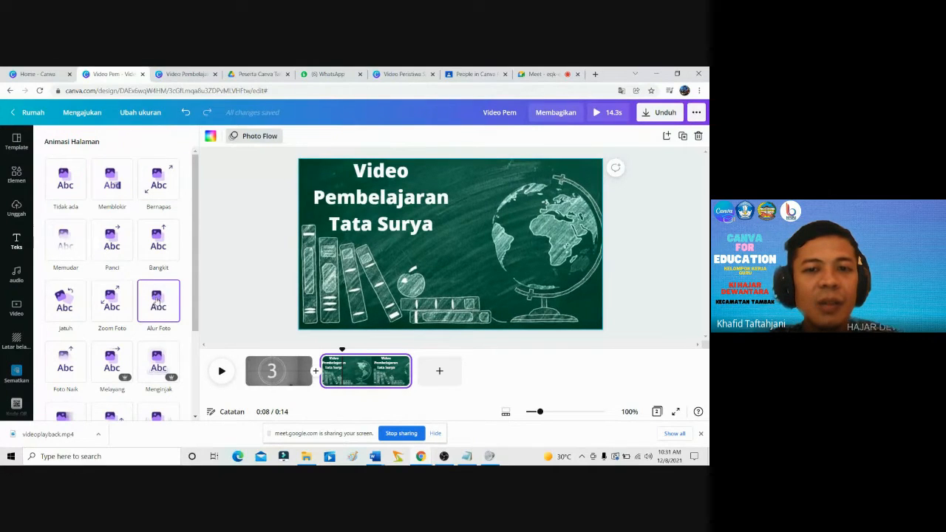
click(113, 314)
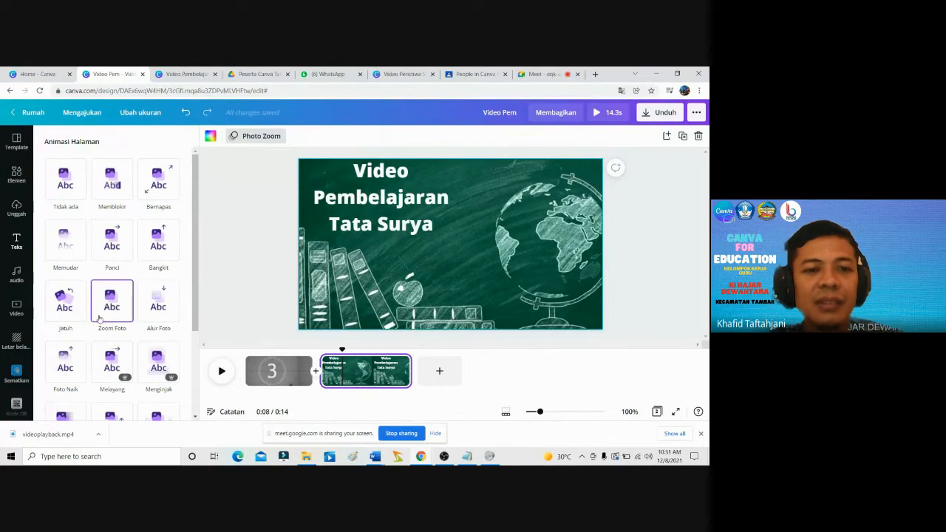
click(66, 310)
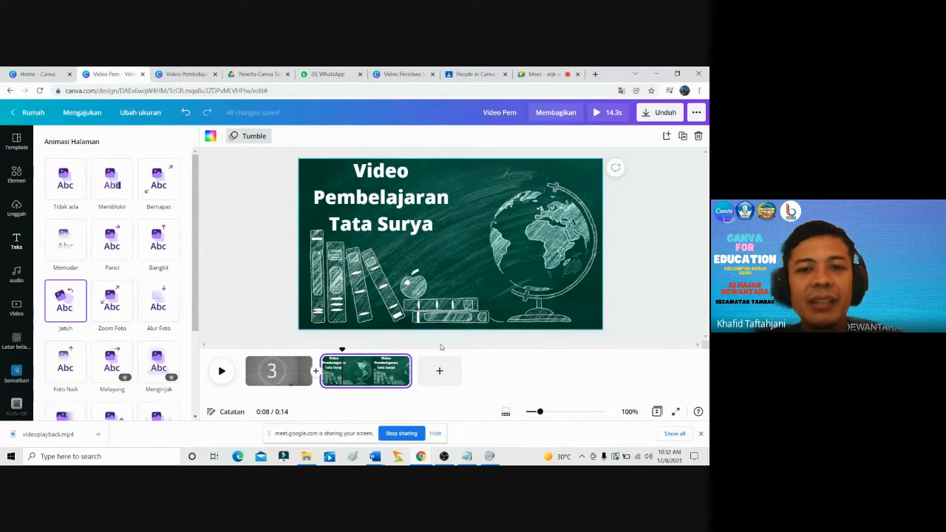
click(244, 245)
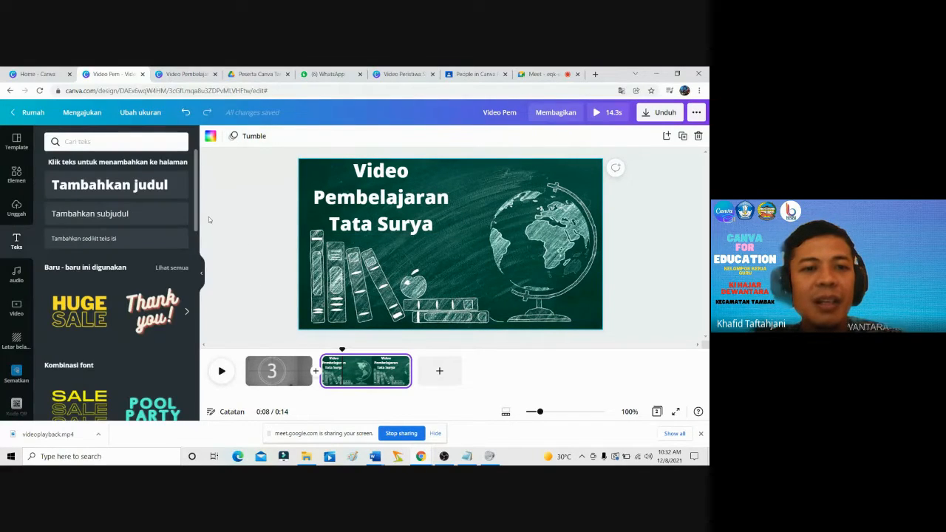
Search the elements for "roket" and add the rocket graphic with people riding it to the chalkboard title page.
click(11, 185)
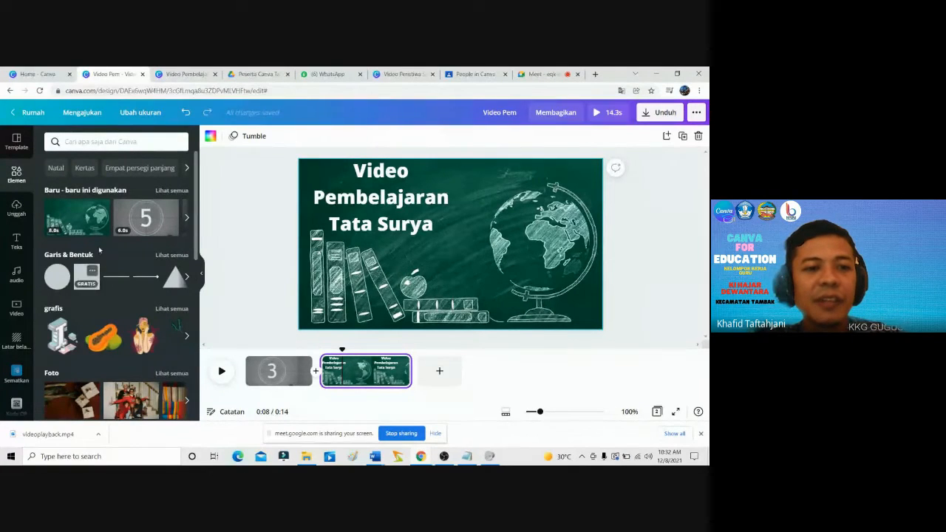
click(83, 144)
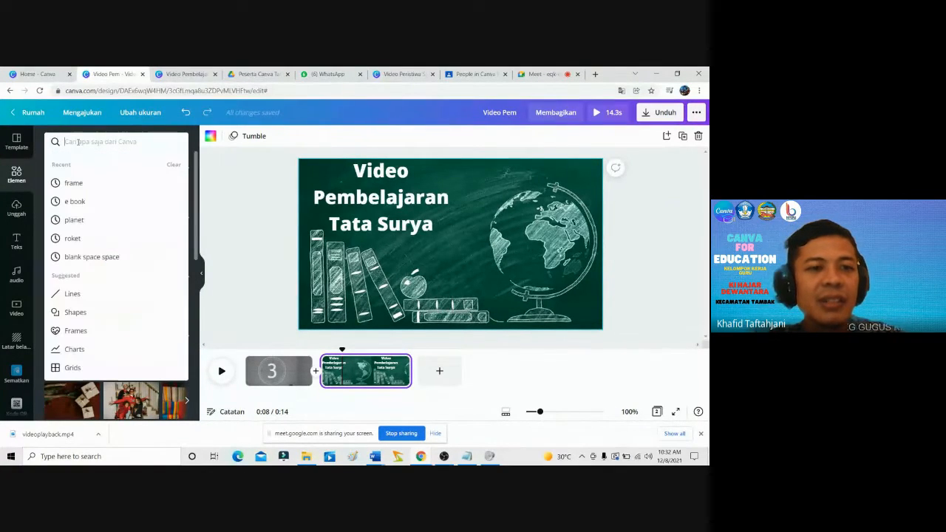
text(ro)
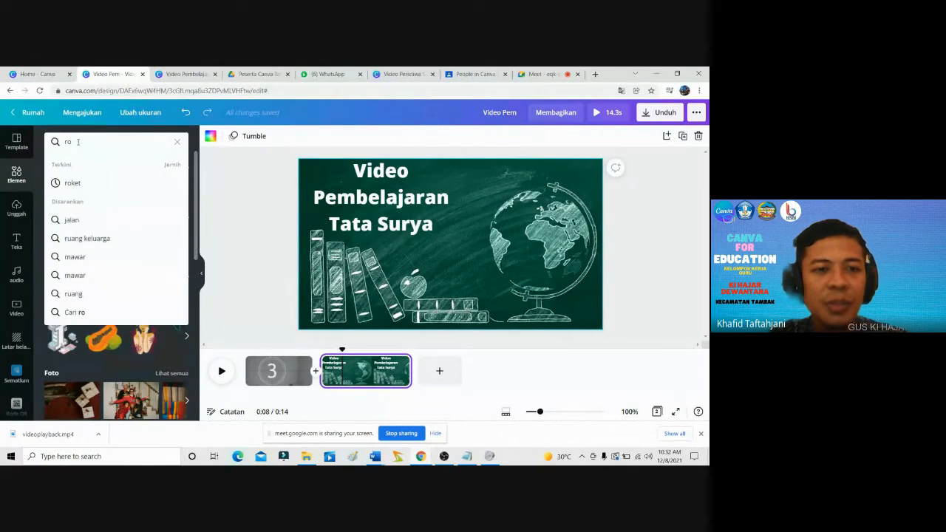
click(73, 182)
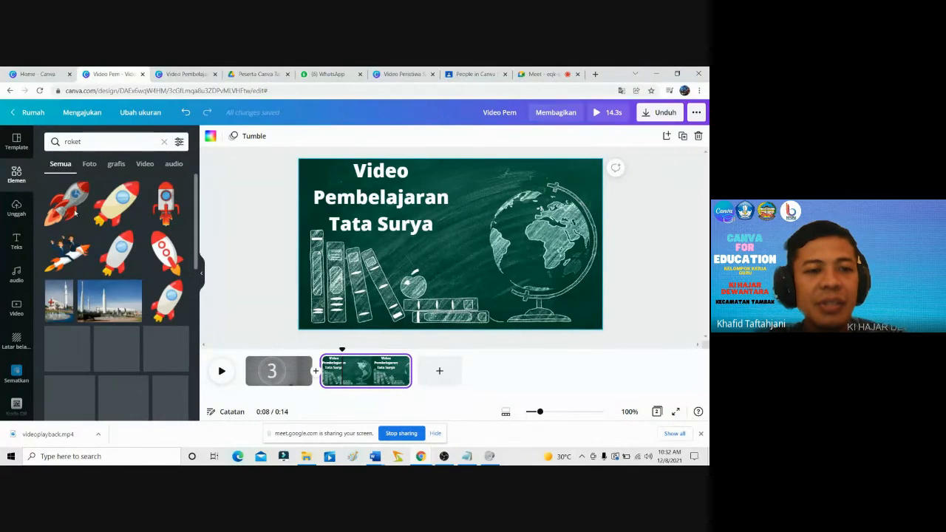
click(68, 255)
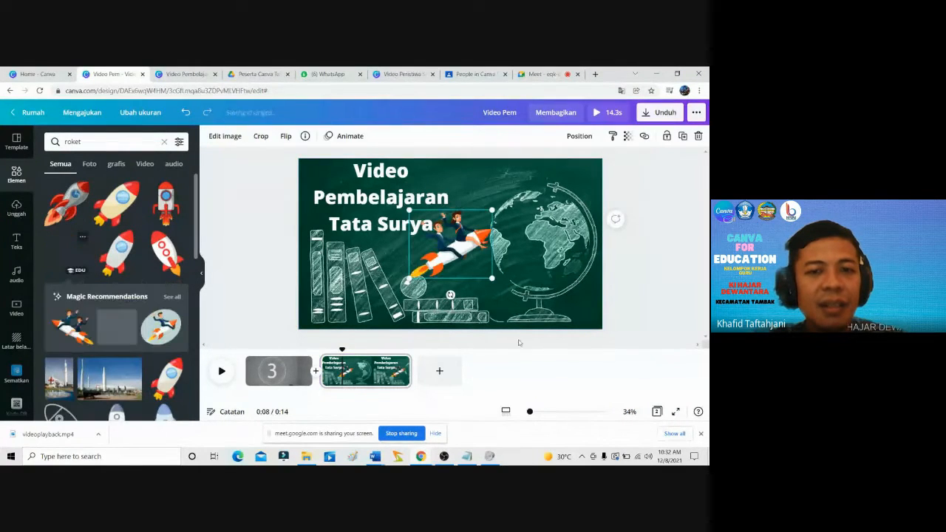
Place the rocket over the drawn books, tilted slightly clockwise, and give it the Drift (Melayang) element animation.
drag(376, 286, 314, 305)
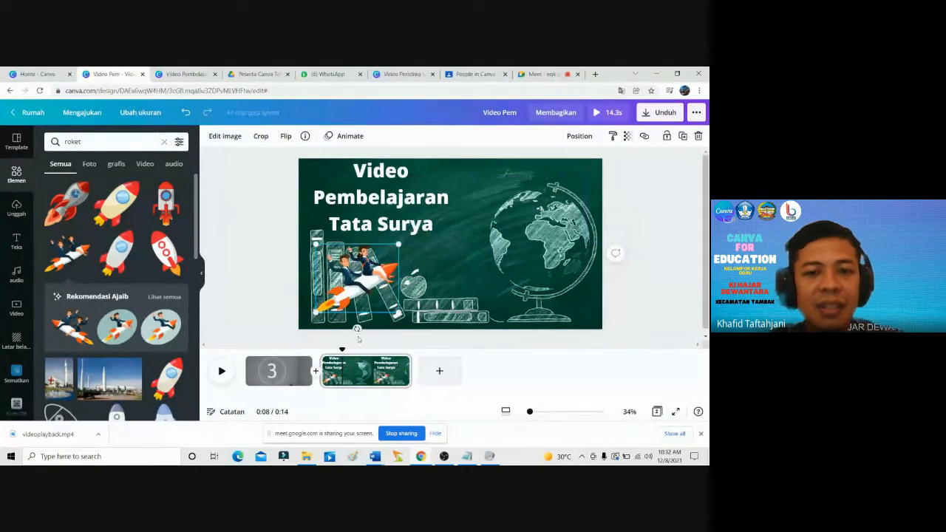
drag(355, 328, 348, 328)
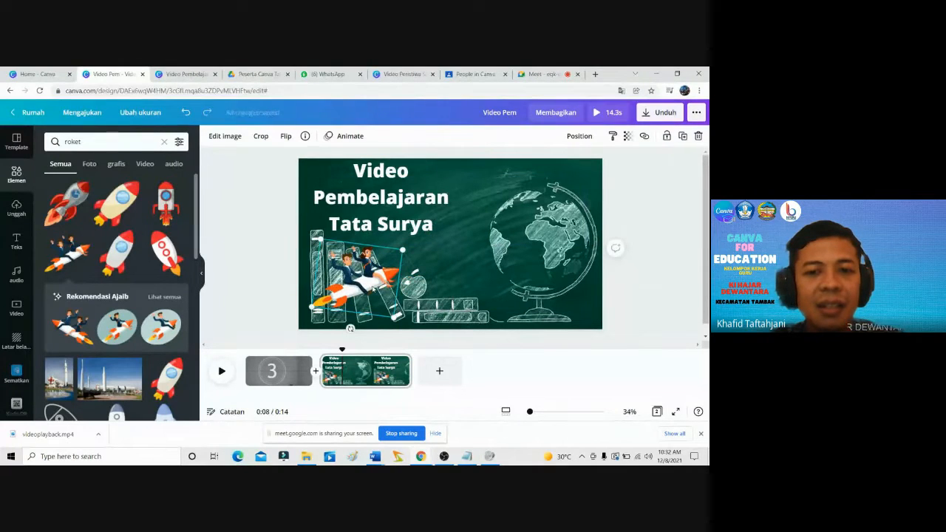
click(349, 136)
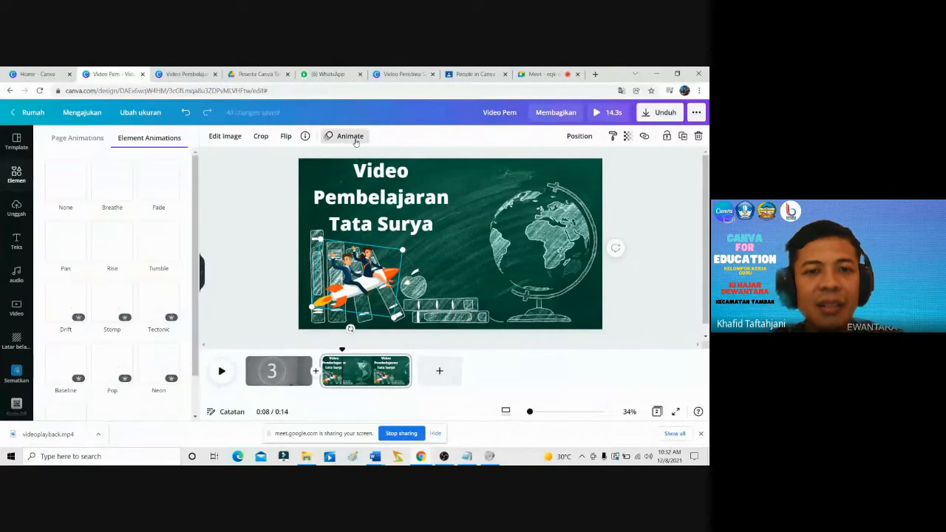
click(67, 303)
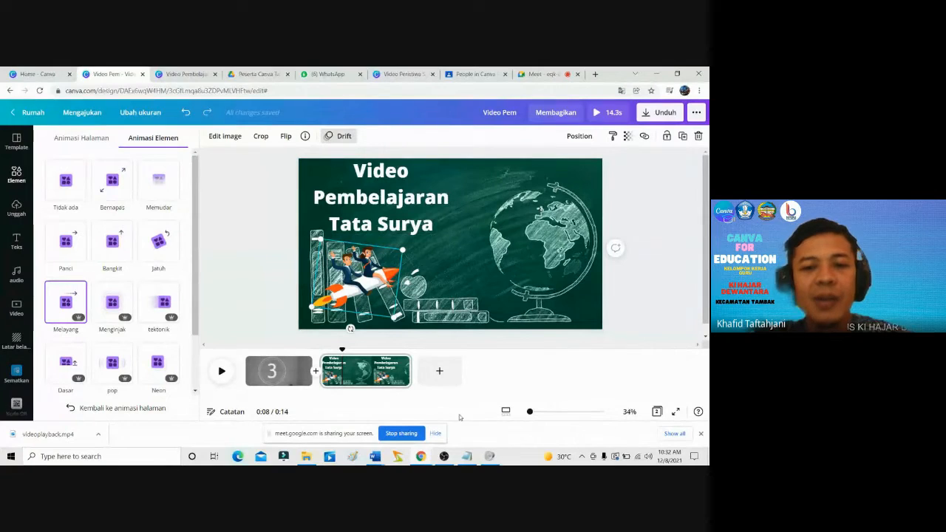
Add a blank page after the title page and search the video library for "langit".
click(447, 373)
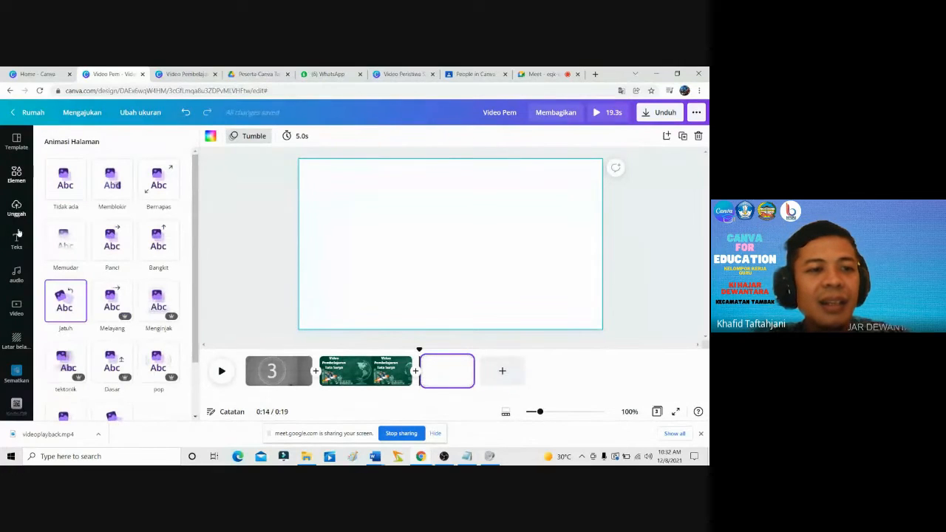
click(16, 309)
scroll(148, 295, down, 3)
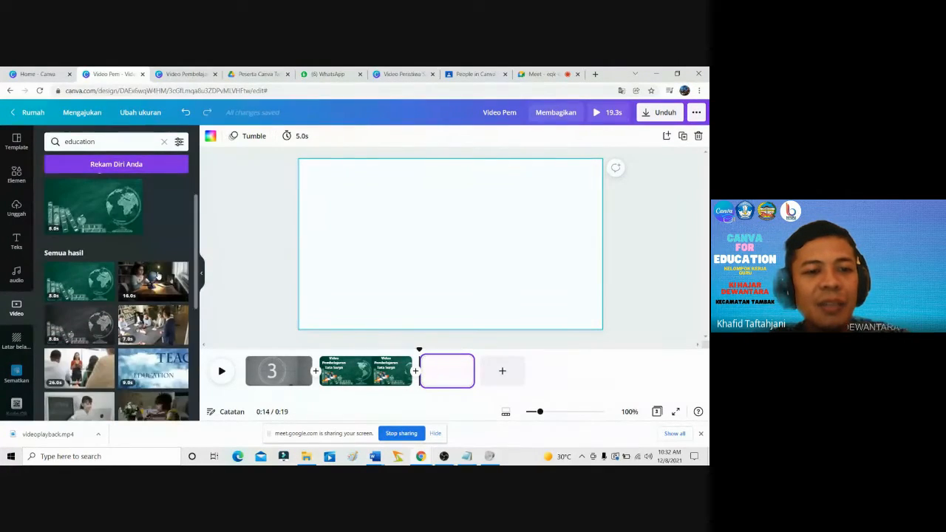
scroll(161, 283, down, 1)
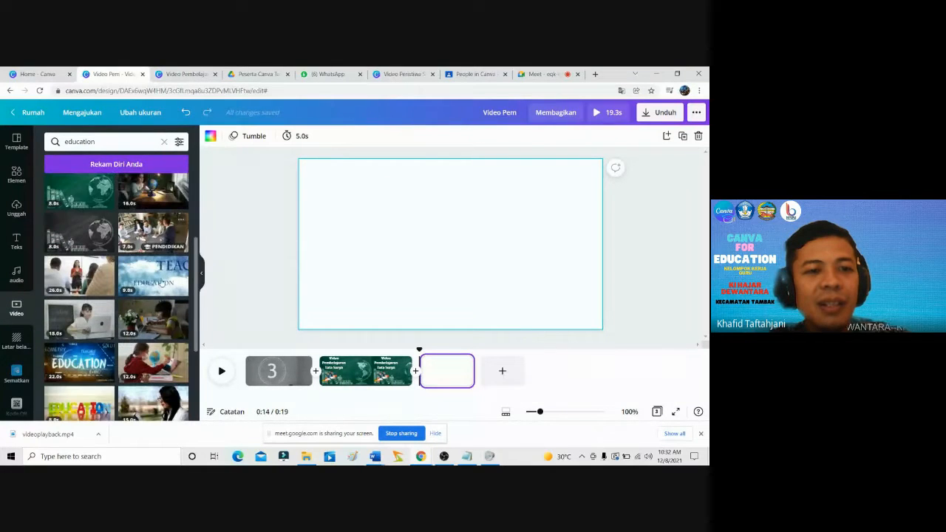
click(104, 141)
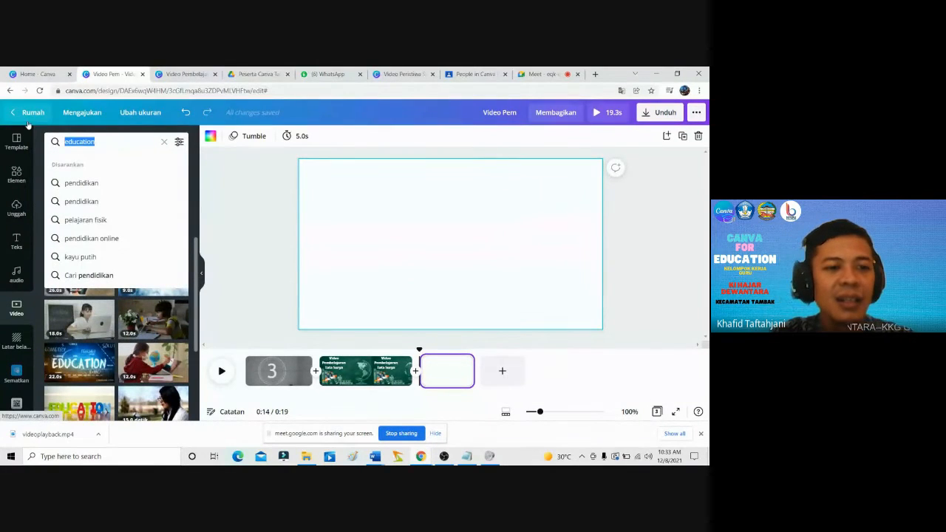
text(langi)
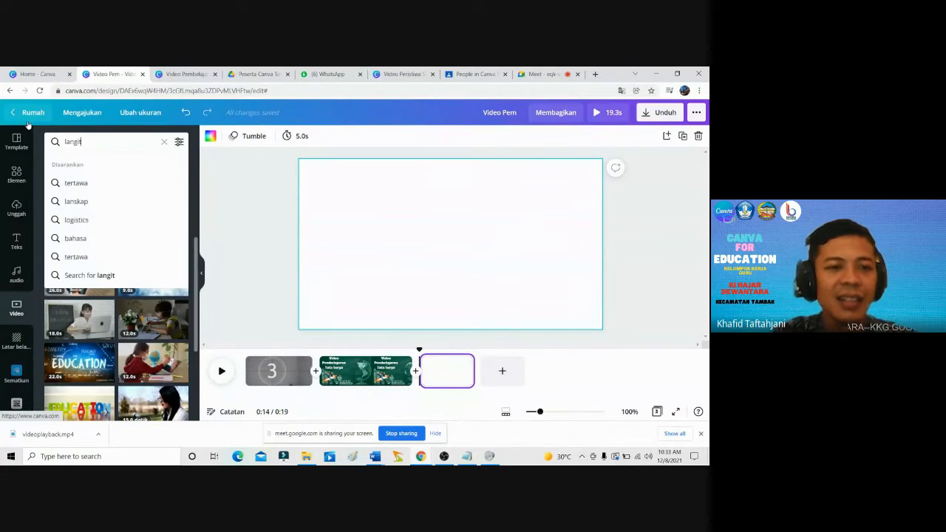
text(t)
key(Return)
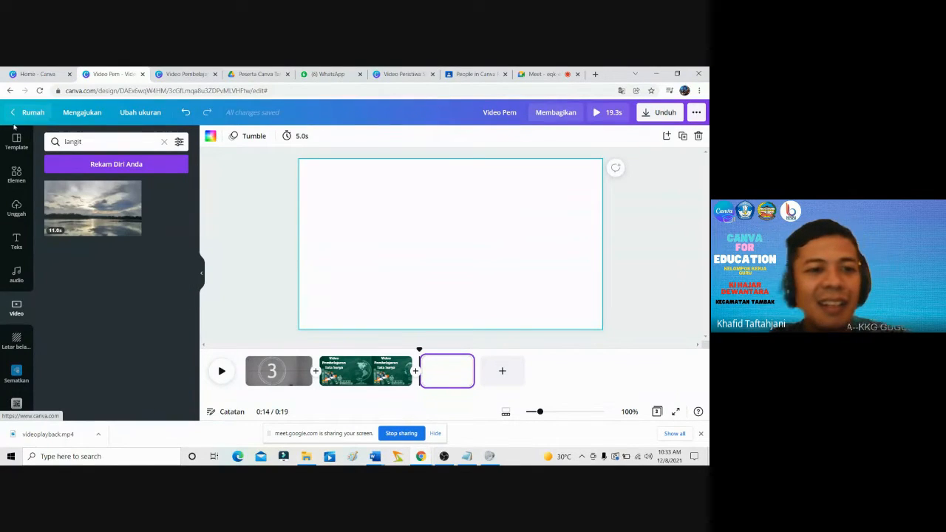
Add the cloudy sky-over-lake video to the blank page and enlarge it to fill the whole page.
drag(93, 207, 366, 246)
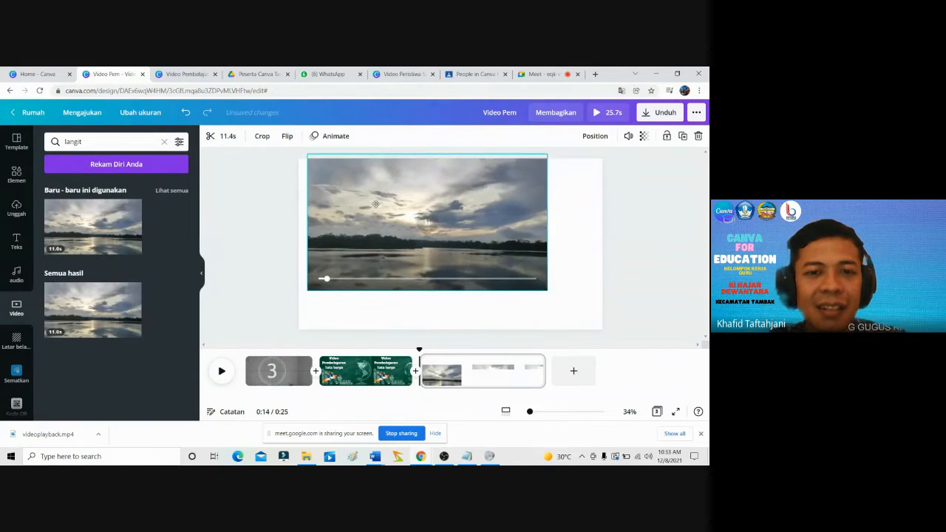
drag(375, 204, 366, 210)
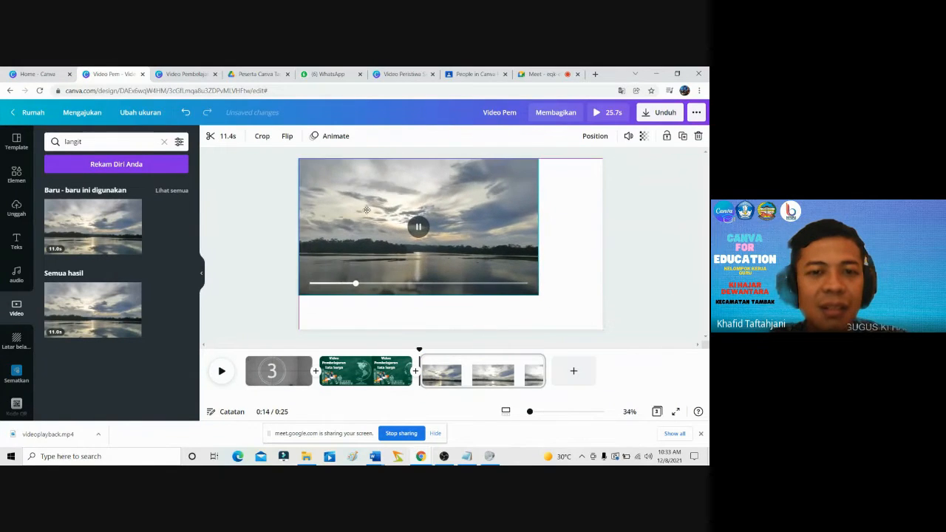
drag(540, 297, 603, 331)
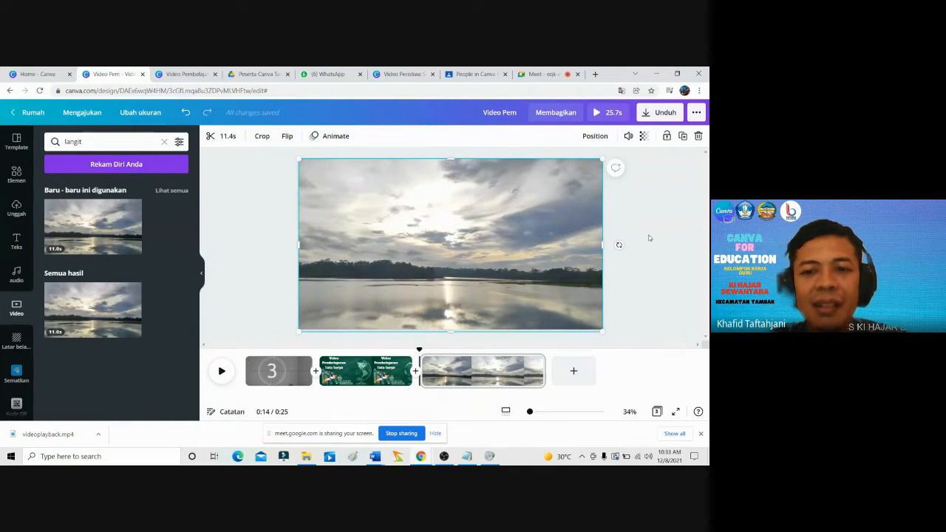
click(650, 232)
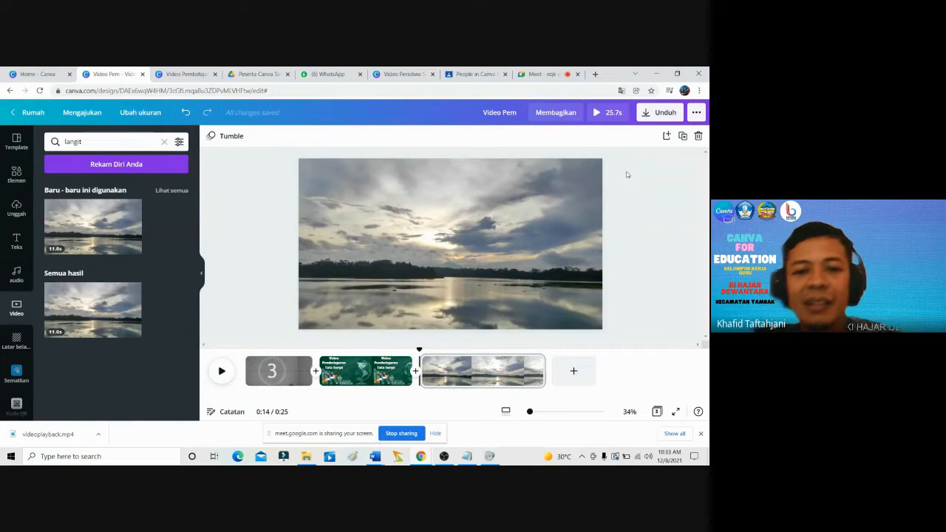
Search Google for "tata surya" in a new browser tab and open the Indonesian Wikipedia article.
click(595, 74)
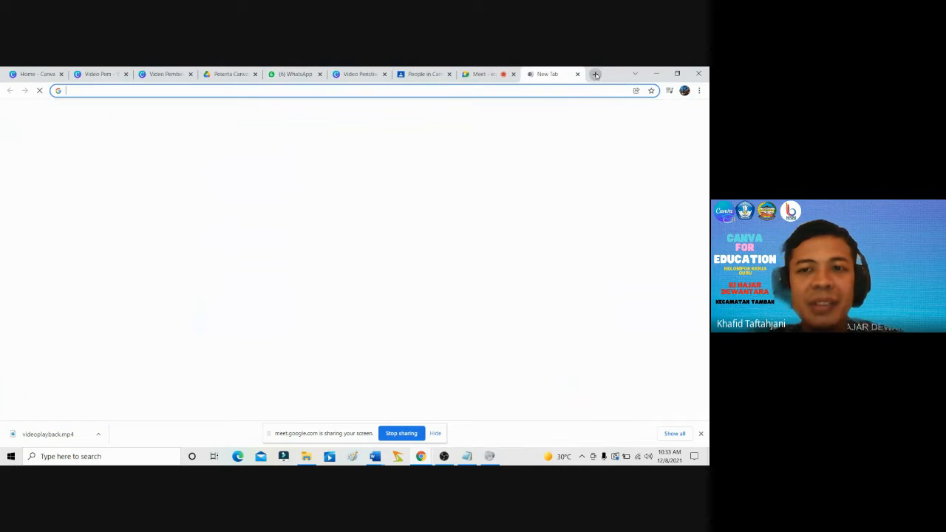
click(526, 91)
text(tata surya)
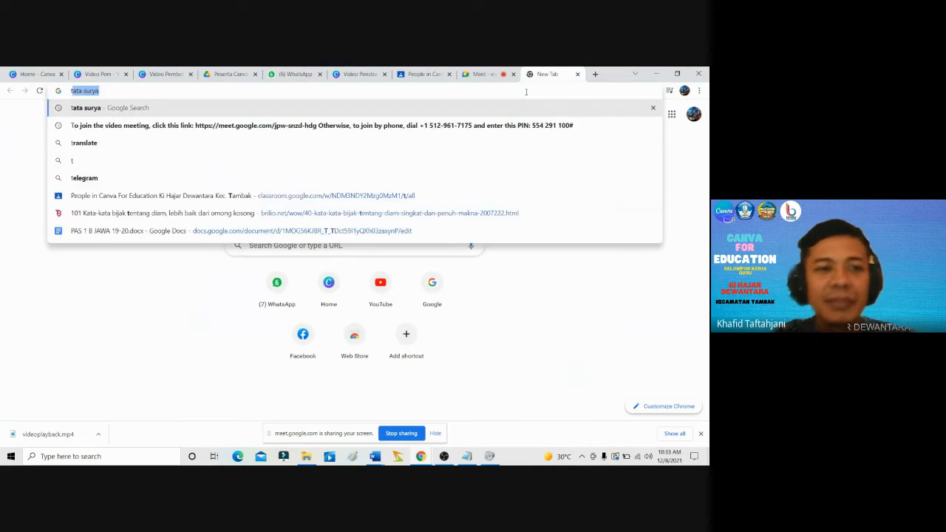
key(Return)
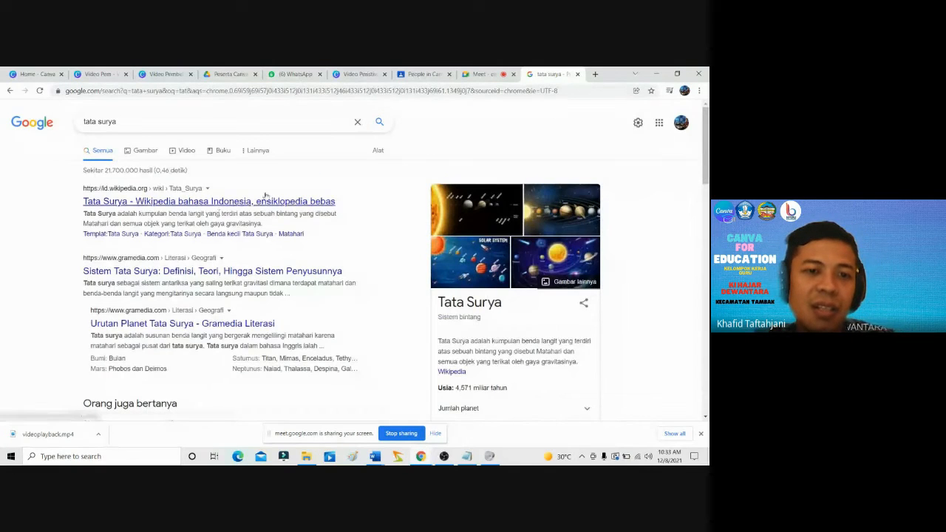
click(227, 201)
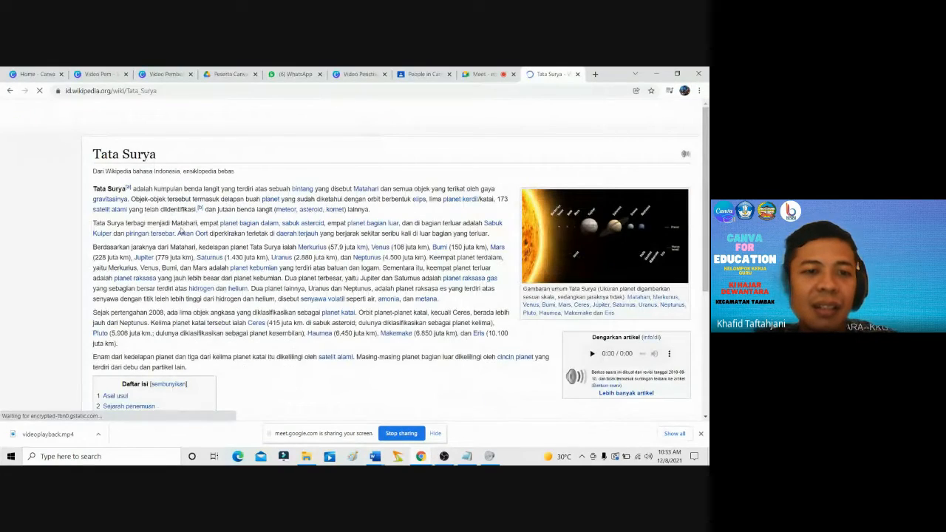
Skim the Tata Surya article and select its opening definition, from "adalah kumpulan benda langit" to "lainnya", for copying.
scroll(179, 232, down, 2)
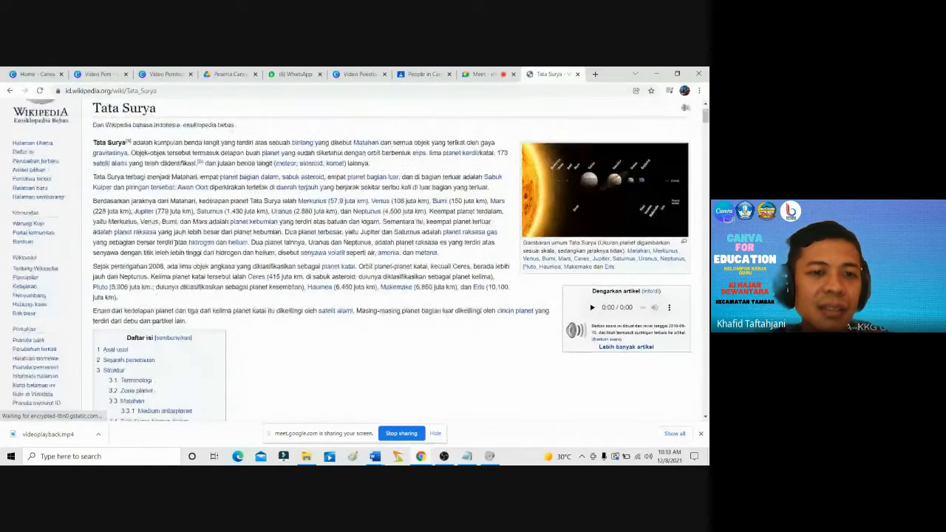
scroll(126, 242, down, 8)
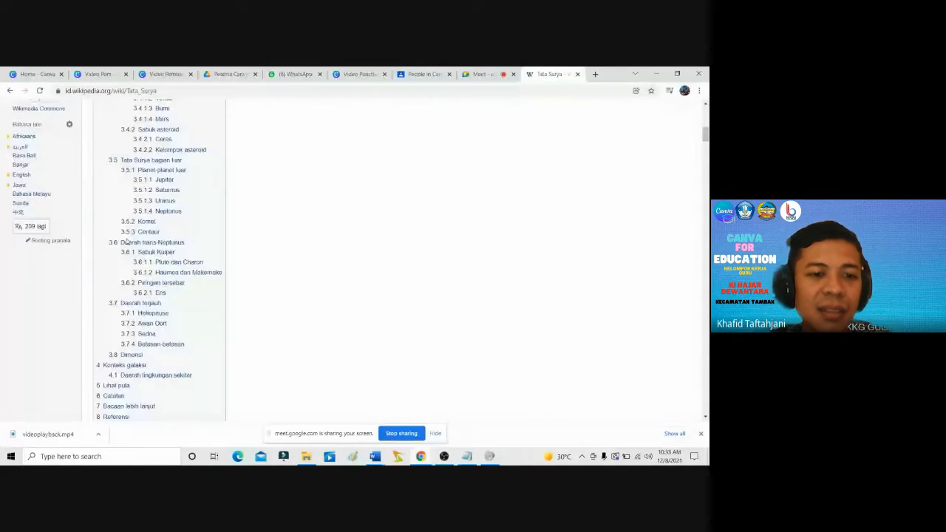
scroll(126, 241, down, 3)
scroll(125, 229, up, 6)
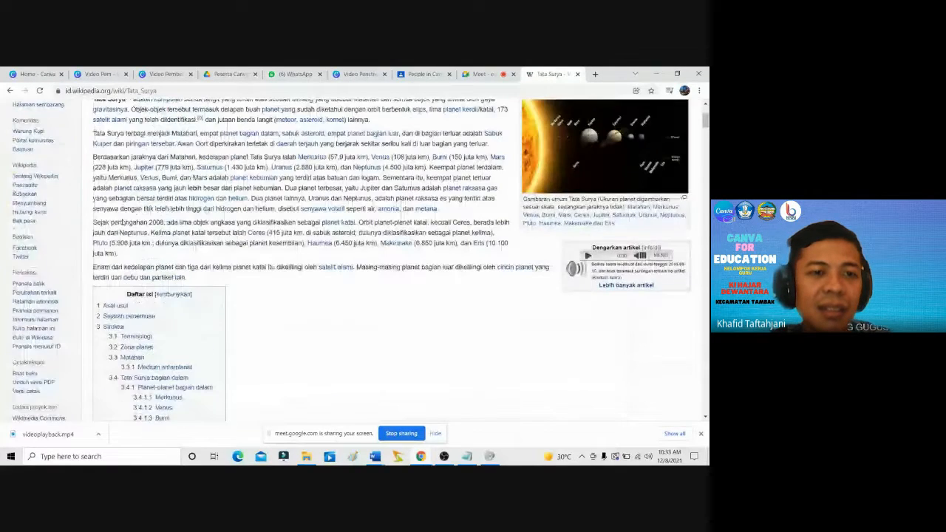
scroll(122, 222, up, 3)
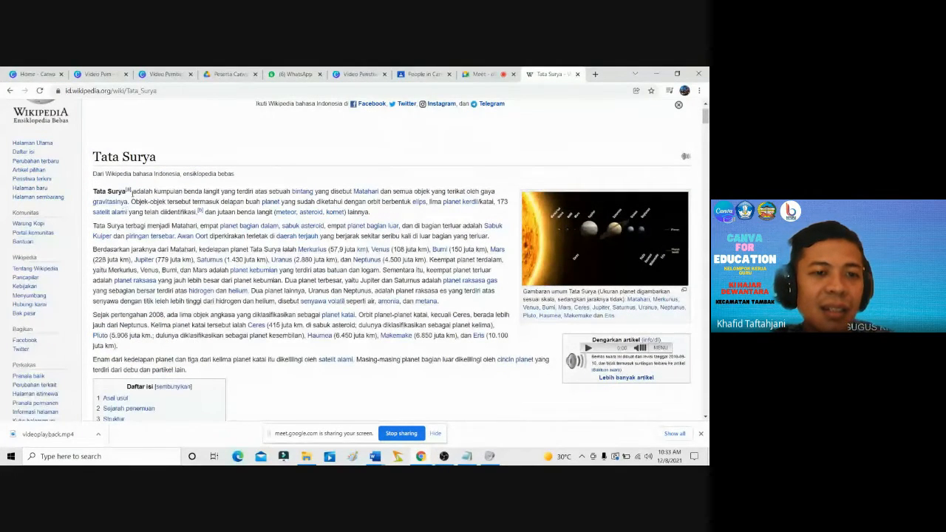
drag(132, 192, 383, 213)
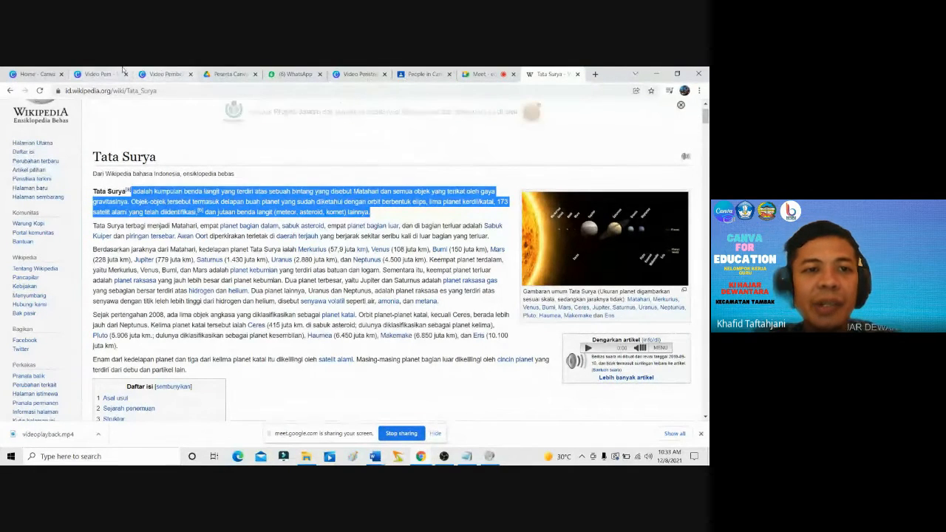
Switch back to the Canva video design, add the heading "TATA SURYA" to the sky page and move it to the page's upper-left corner.
click(167, 74)
click(109, 73)
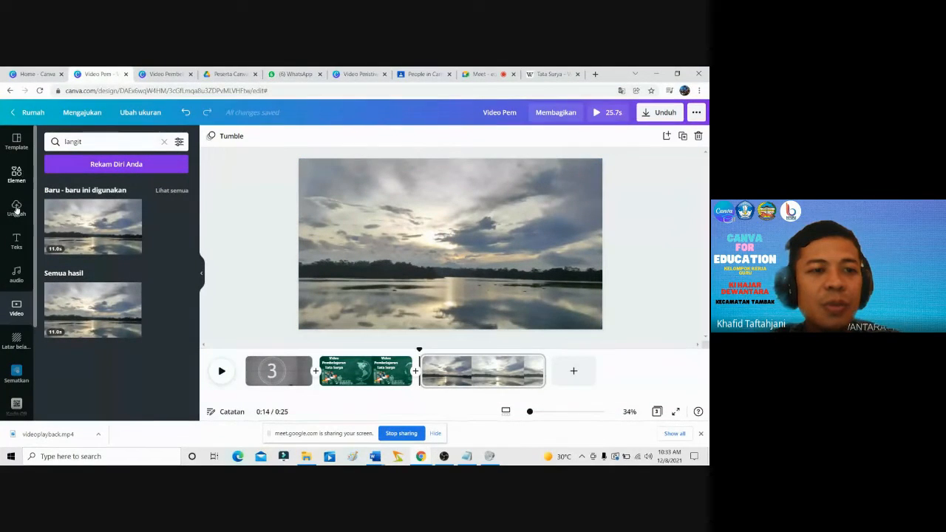
click(16, 240)
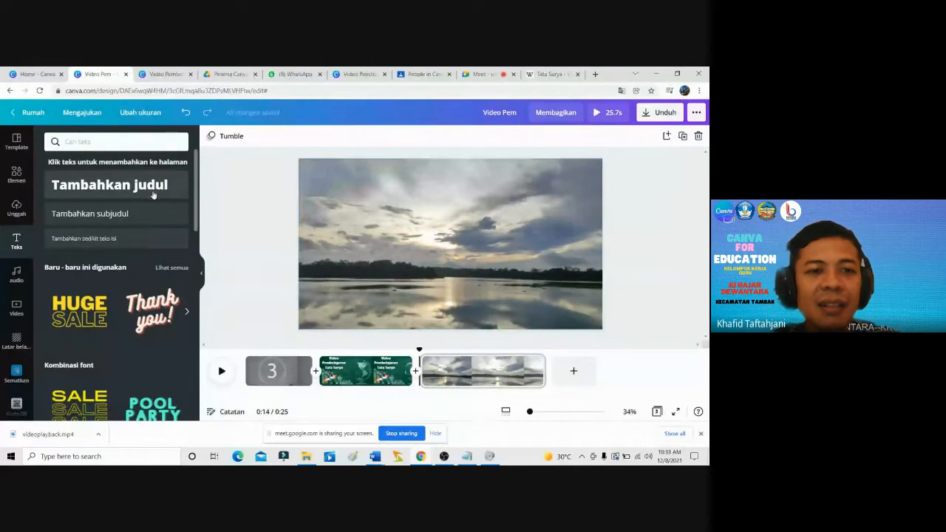
click(151, 193)
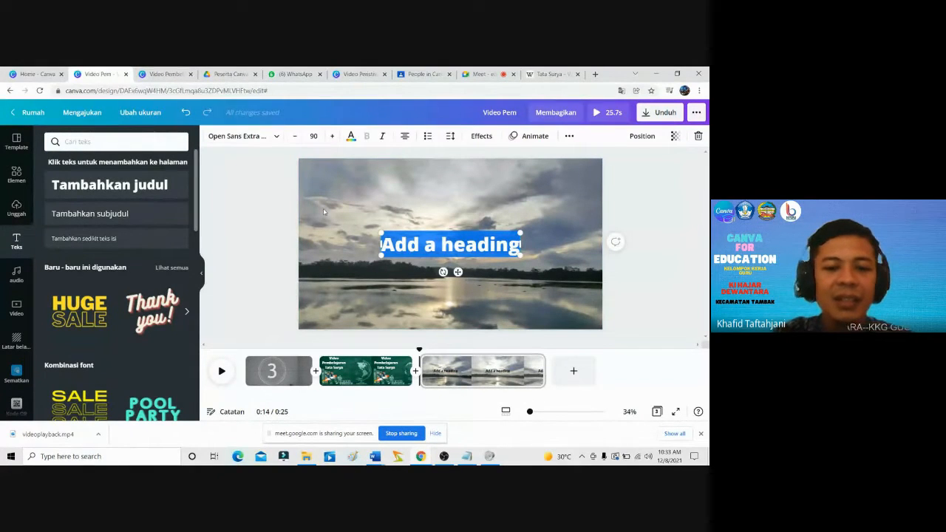
text(TATA)
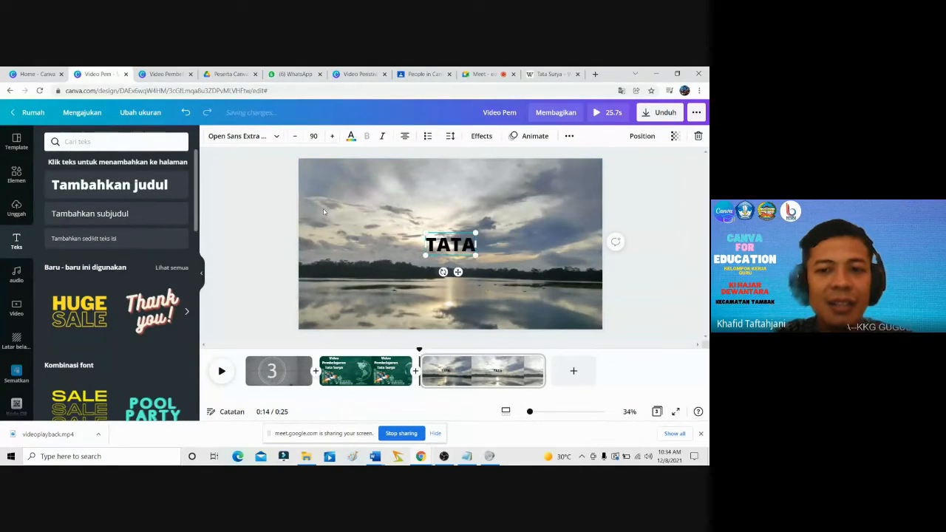
text( SURYA)
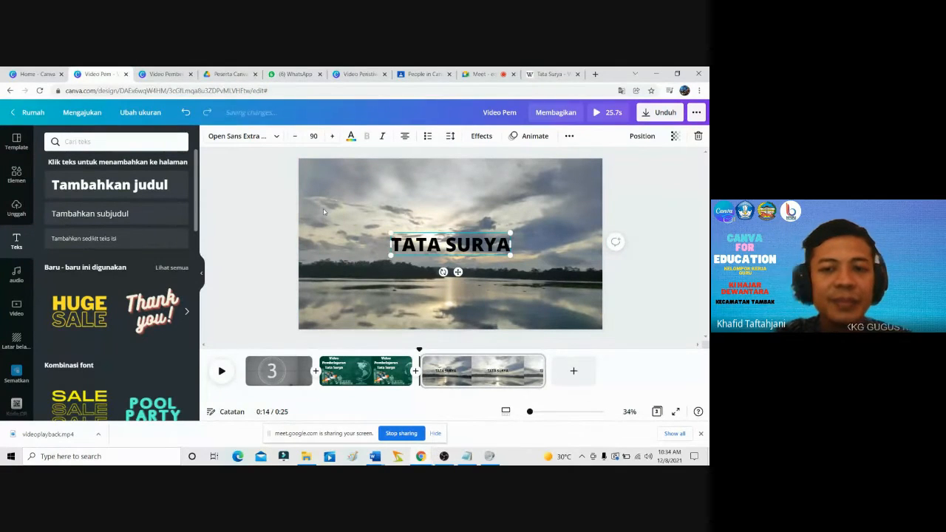
drag(458, 271, 369, 206)
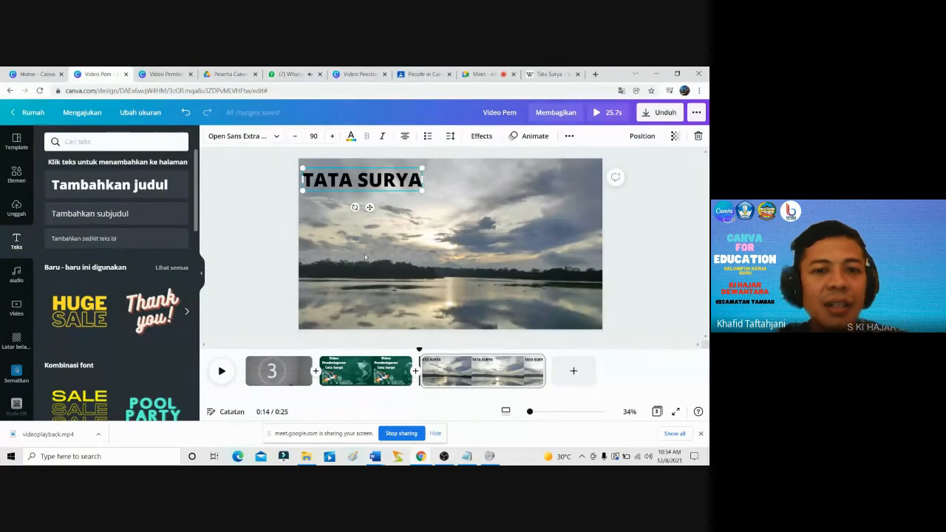
click(247, 218)
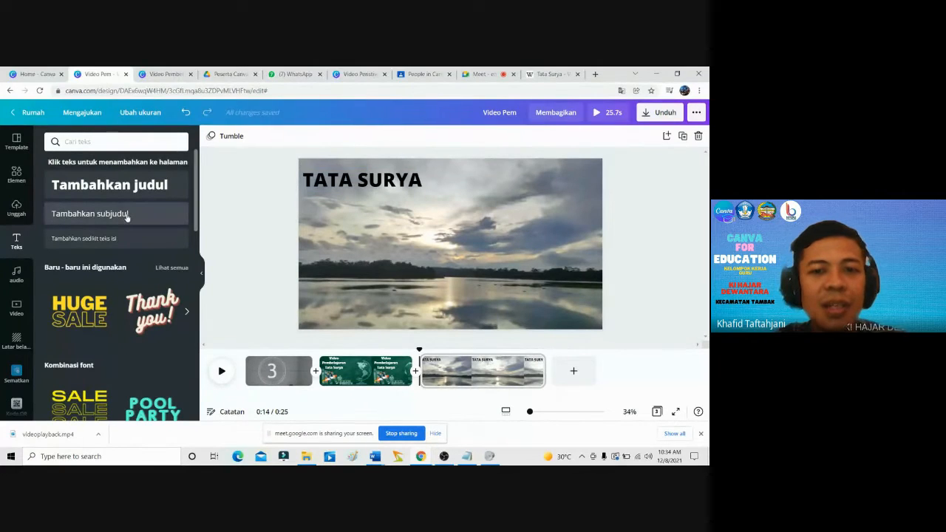
Add a subheading reading "Pengertian" to the sky page.
click(127, 216)
text(Penge)
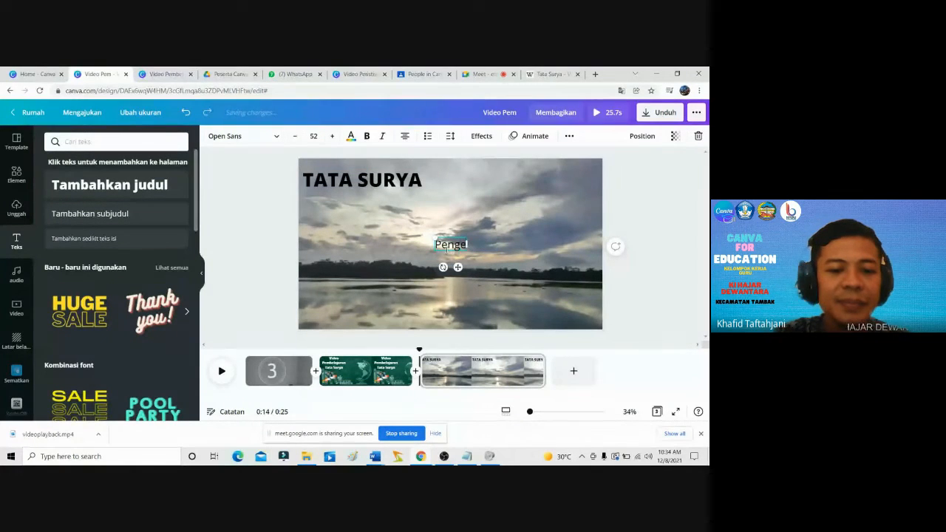
text(rtian)
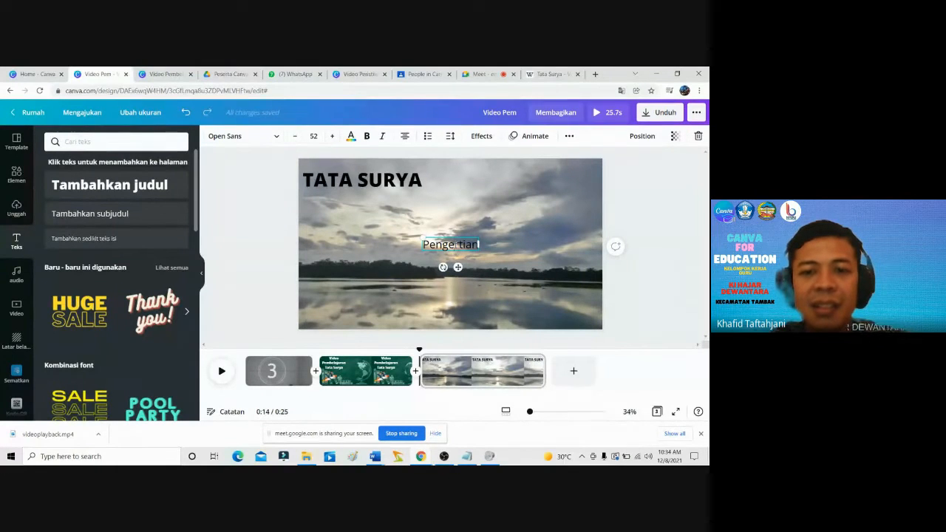
Enlarge the "Pengertian" subheading to font size 68 and place it directly beneath the TATA SURYA heading, aligned with its left edge.
double_click(452, 244)
key(ctrl+shift+period)
key(ctrl+shift+period)
key(ctrl+shift+period)
key(ctrl+shift+period)
key(ctrl+shift+period)
key(ctrl+shift+period)
key(ctrl+shift+period)
key(ctrl+shift+period)
key(ctrl+shift+period)
key(ctrl+shift+period)
key(ctrl+shift+period)
key(ctrl+shift+period)
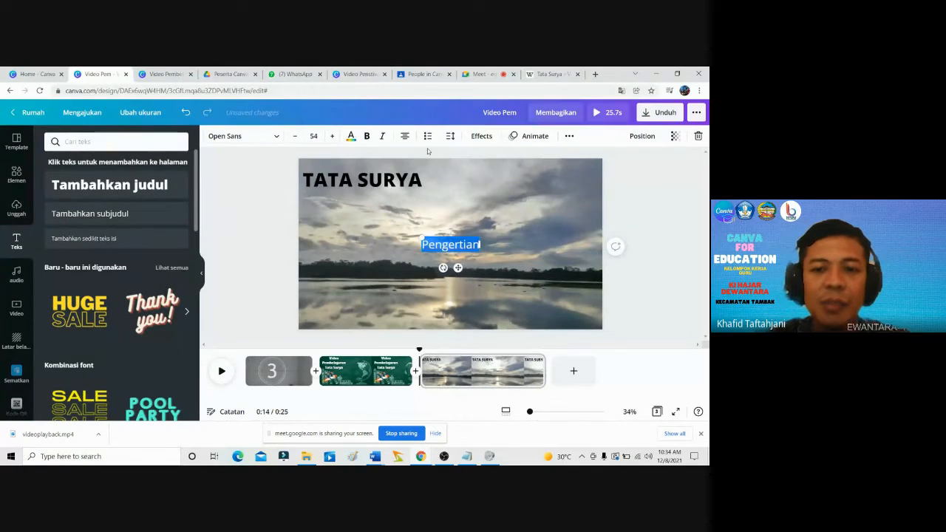
key(ctrl+shift+period)
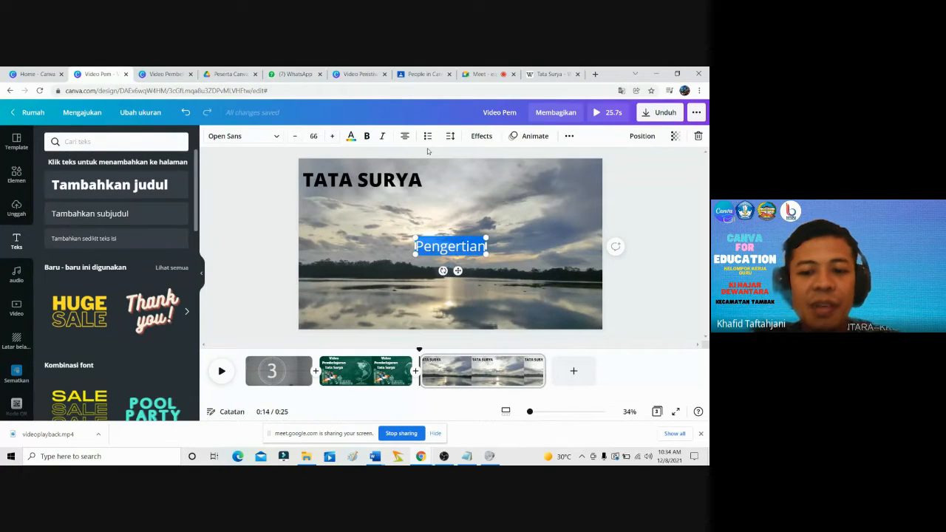
click(332, 136)
click(332, 136)
drag(458, 272, 348, 234)
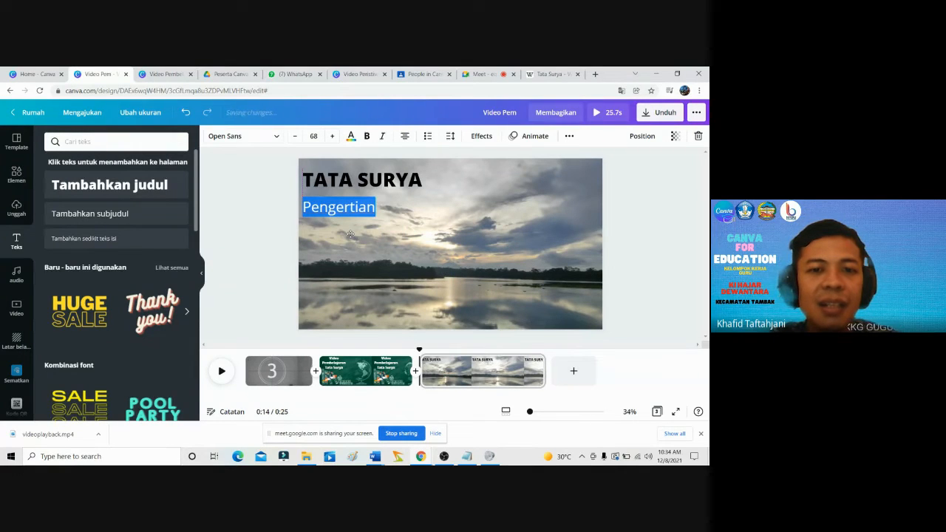
click(380, 238)
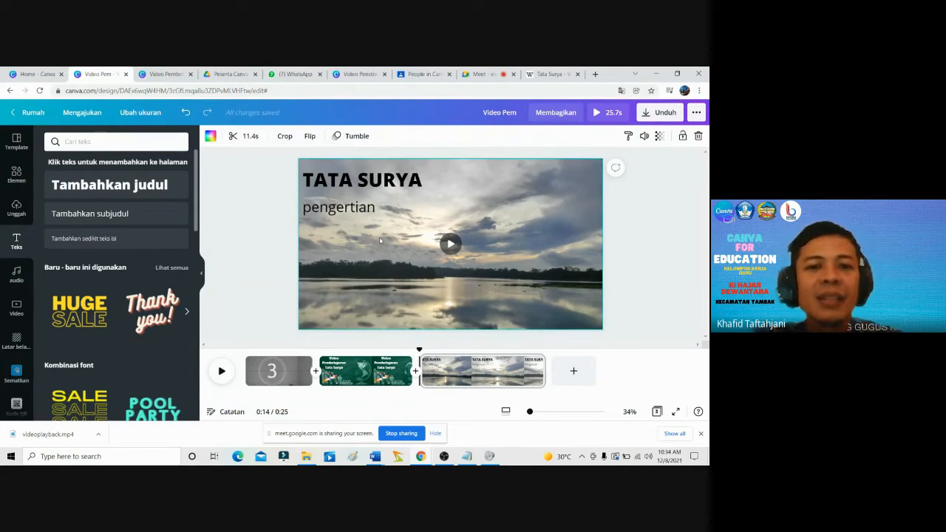
click(310, 210)
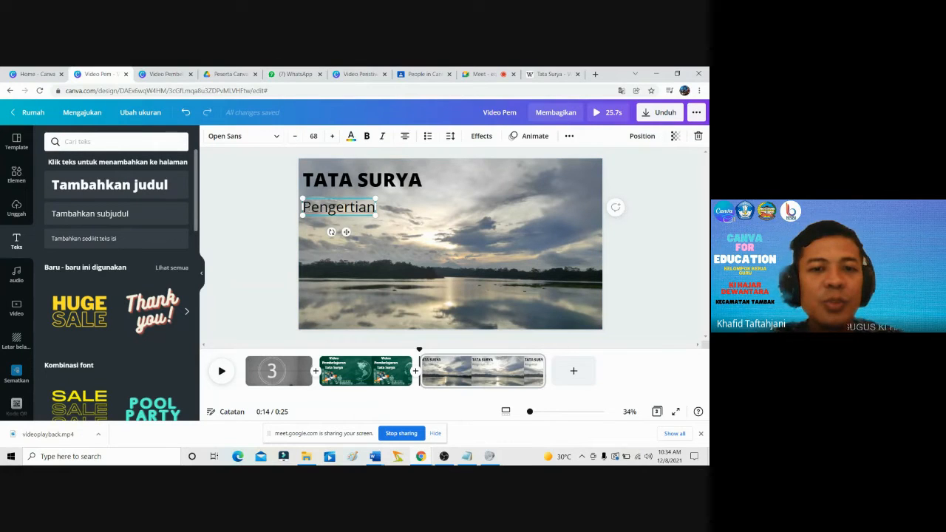
click(363, 302)
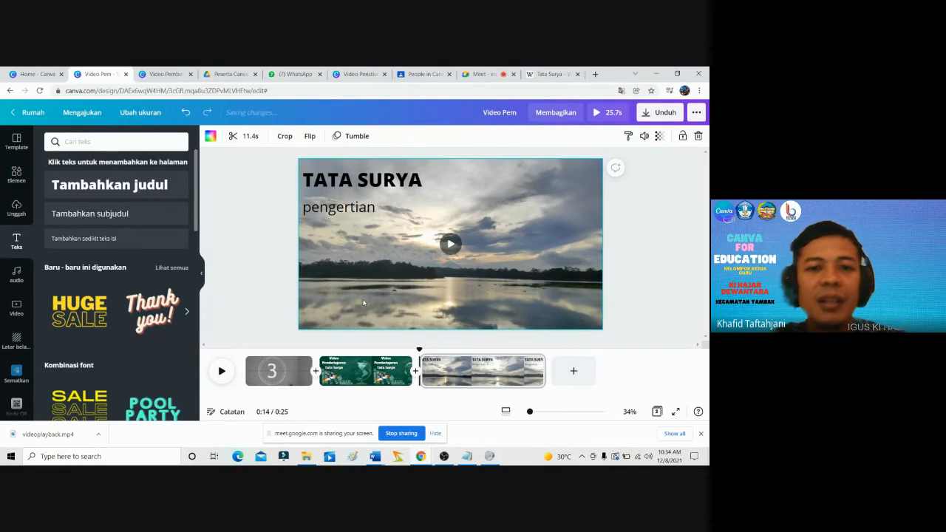
click(324, 216)
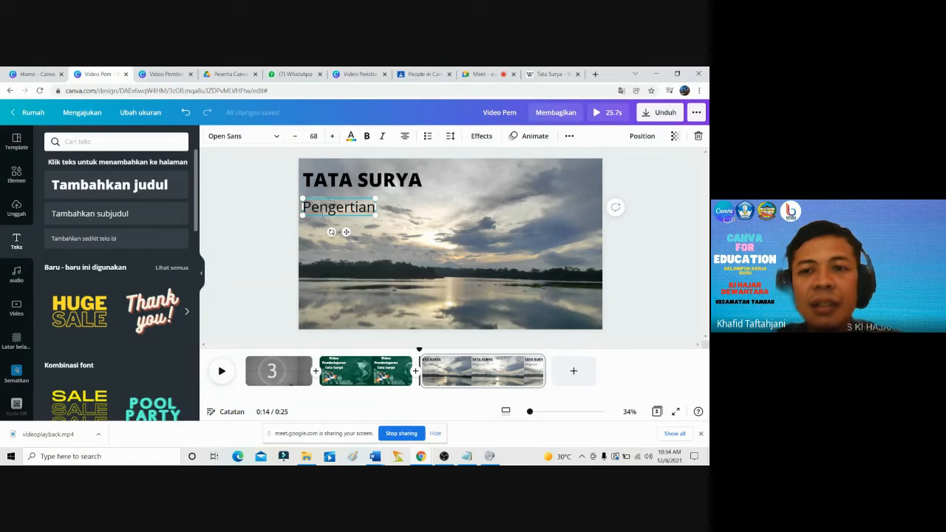
click(316, 274)
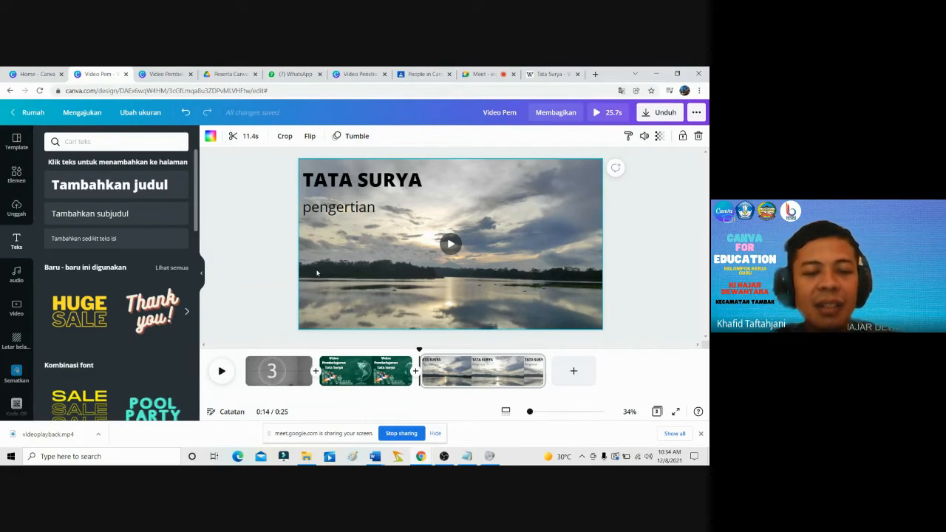
Revisit the selected definition in the Wikipedia article, return to the Video Pem design and paste the definition onto the sky page.
click(545, 74)
mouse_move(376, 193)
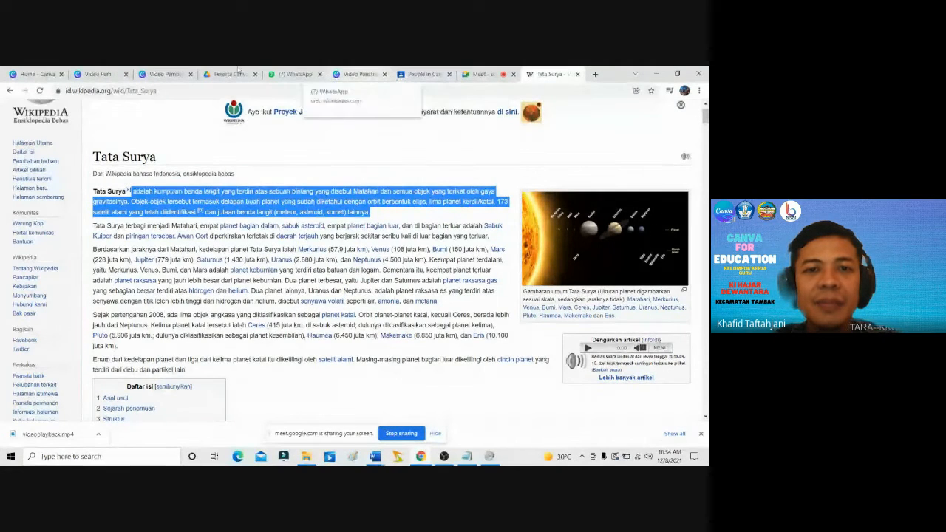
click(158, 75)
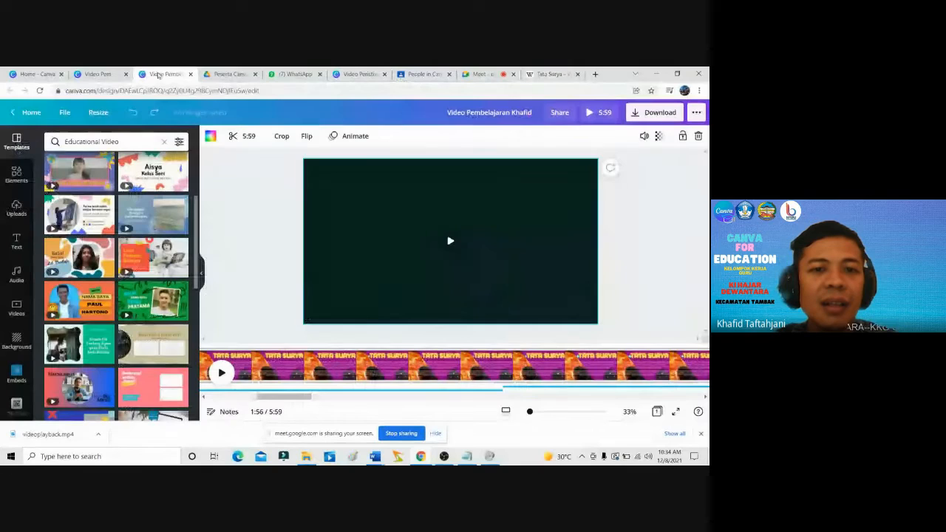
click(106, 74)
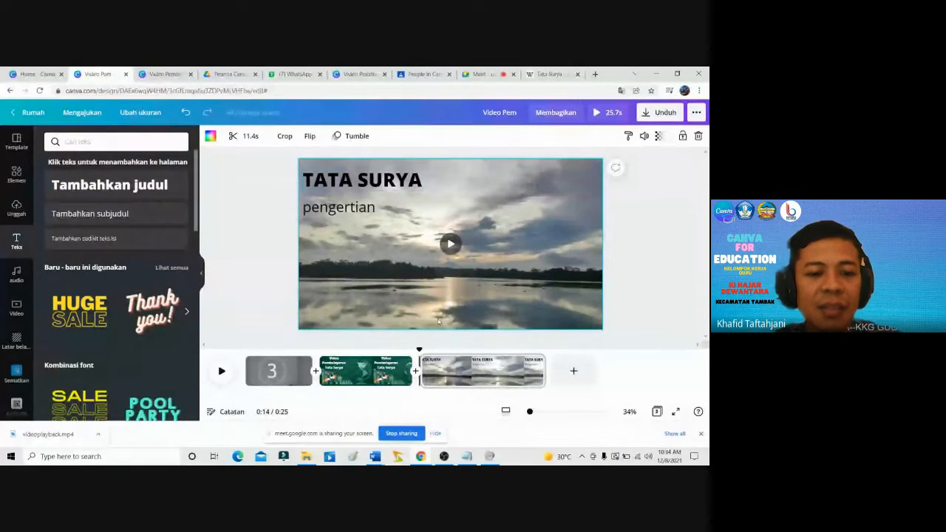
key(ctrl+v)
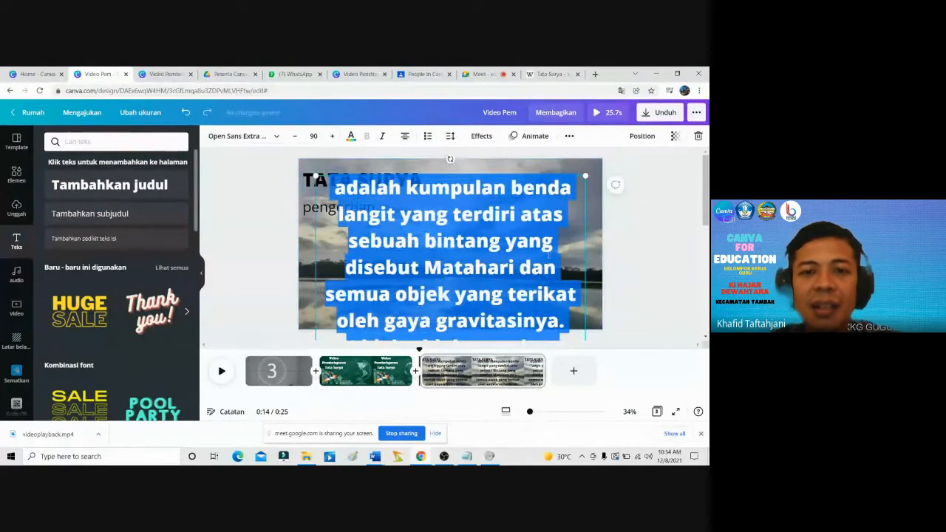
Reduce the pasted definition's font size to 64 and scale its text box down further to size 46.8.
click(295, 136)
click(295, 139)
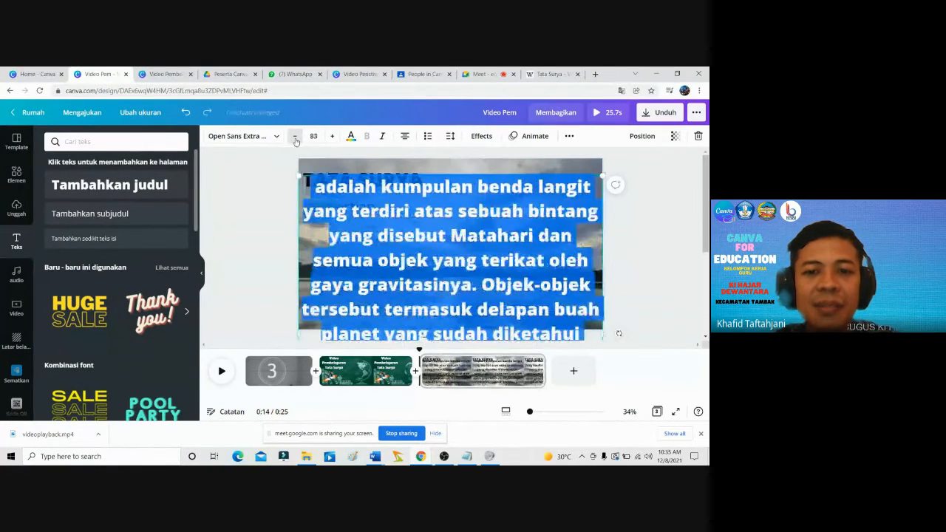
click(295, 139)
click(295, 139)
click(295, 138)
click(296, 139)
click(295, 139)
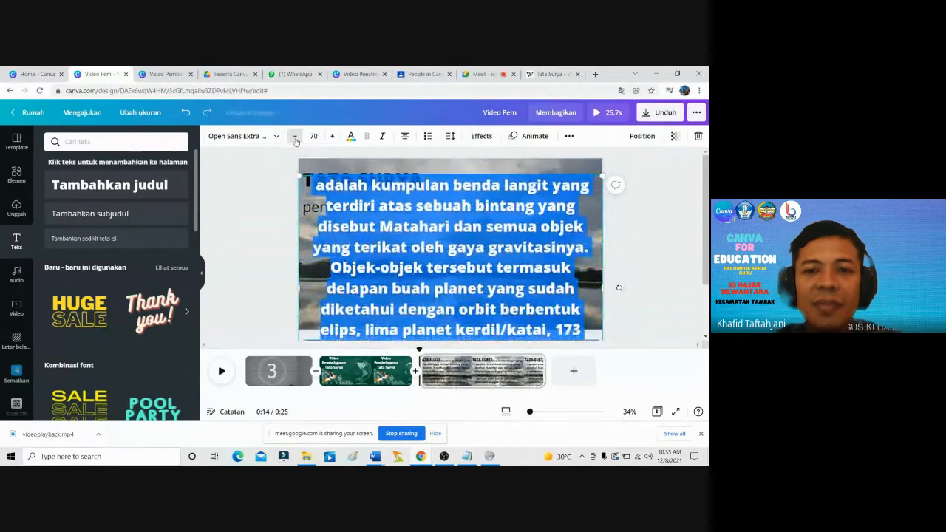
click(296, 139)
click(296, 139)
click(296, 139)
click(295, 139)
click(295, 139)
click(295, 139)
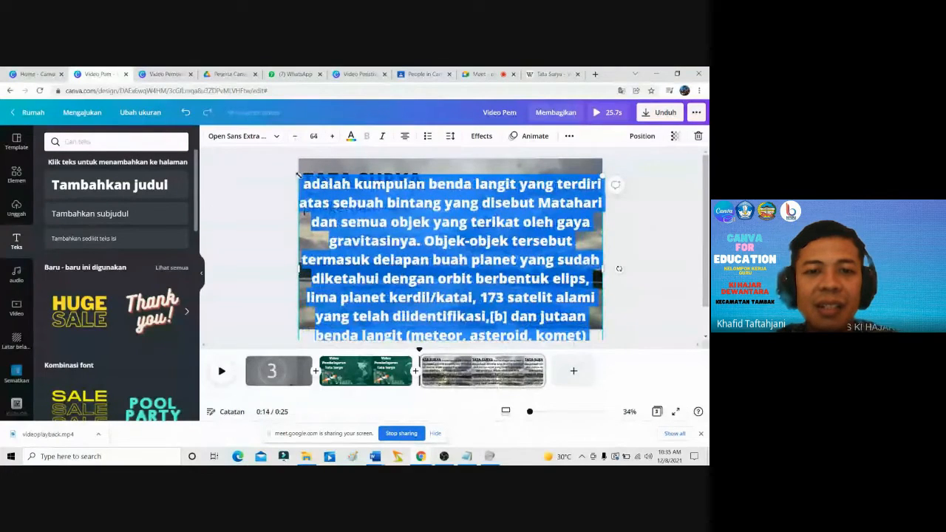
drag(298, 174, 380, 229)
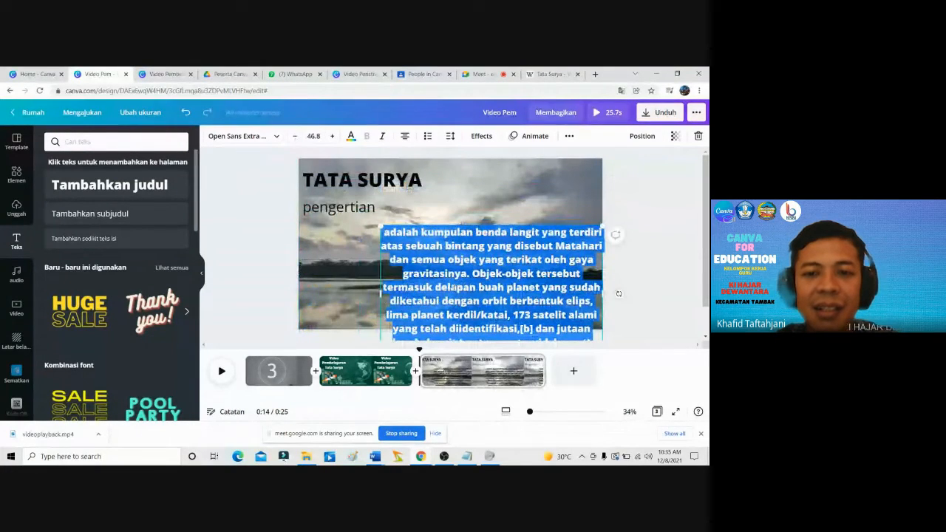
Move the definition just below the "Pengertian" subheading, aligned with its left edge, and widen its text box to nearly the full page width.
click(453, 286)
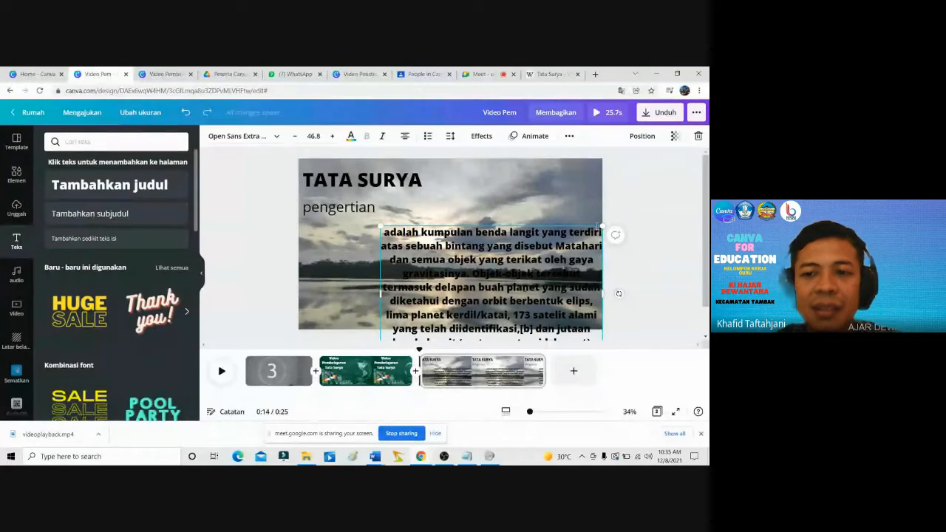
click(595, 233)
click(595, 232)
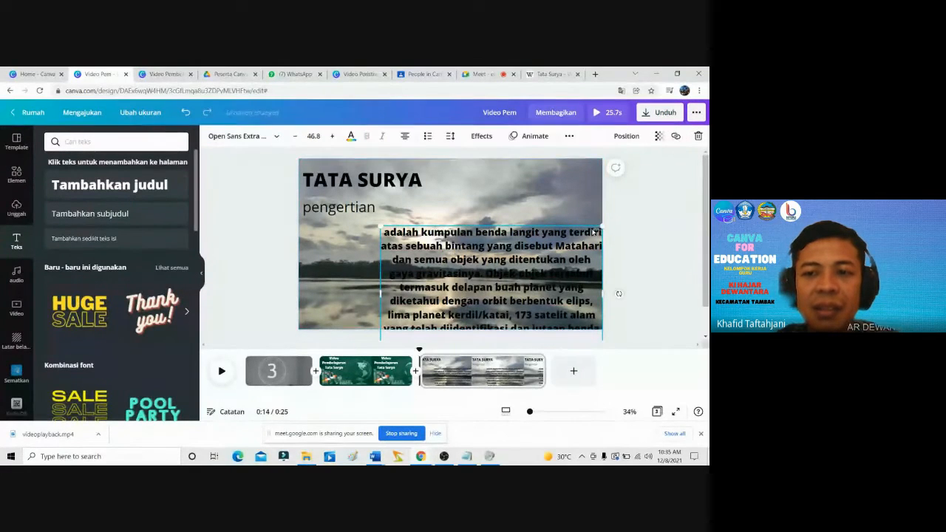
double_click(495, 231)
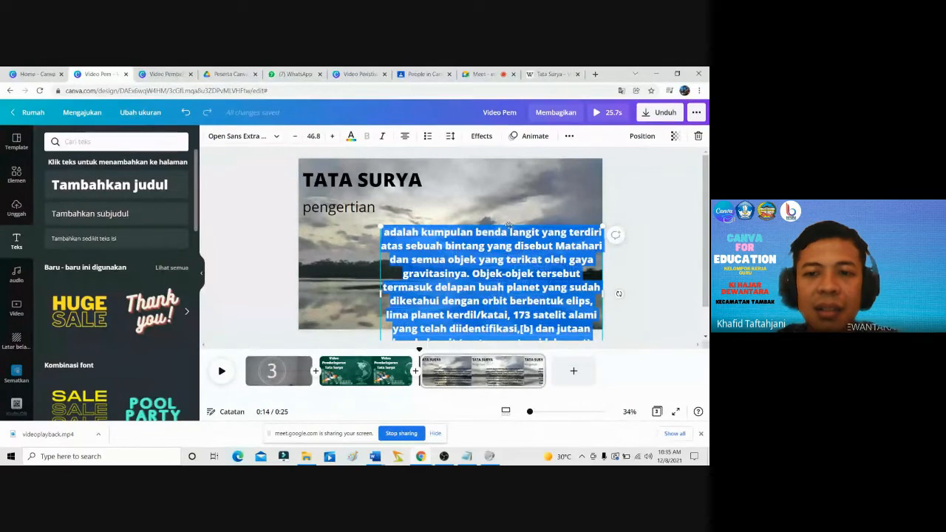
drag(510, 229, 434, 217)
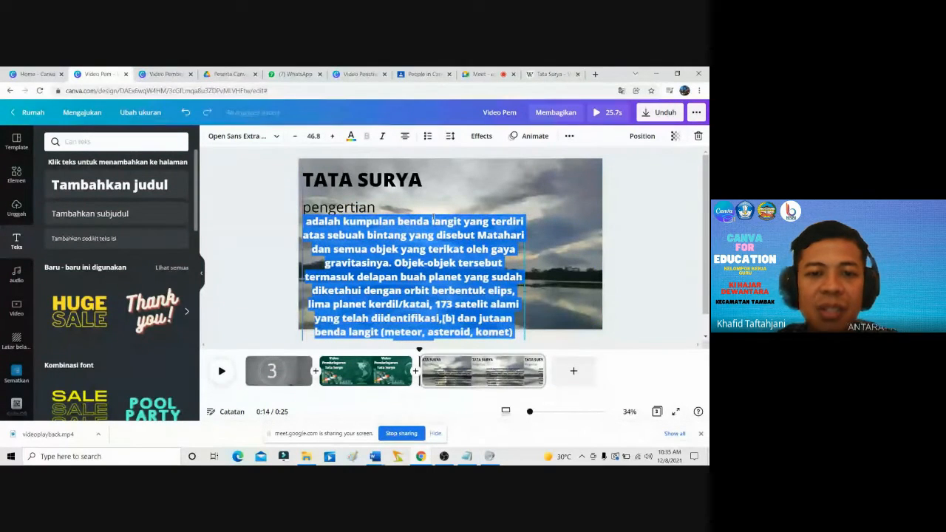
drag(524, 283, 589, 292)
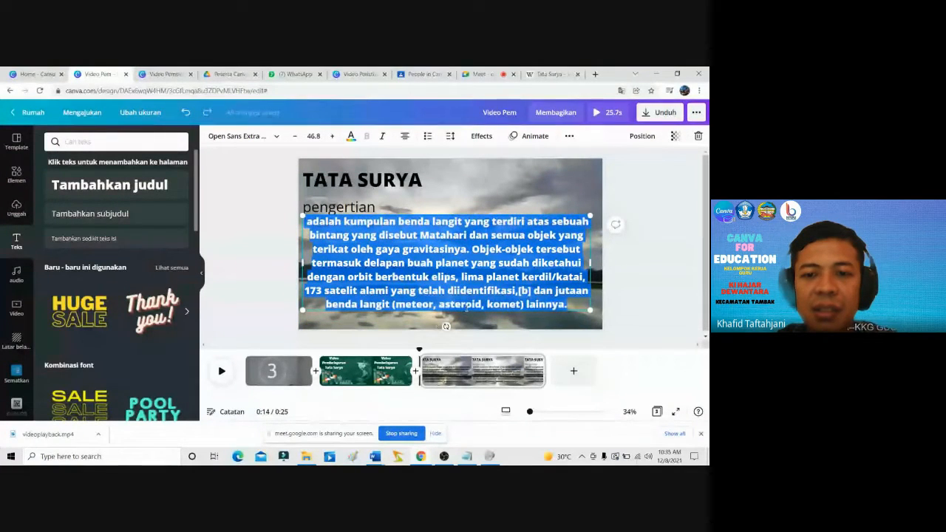
drag(465, 311, 465, 315)
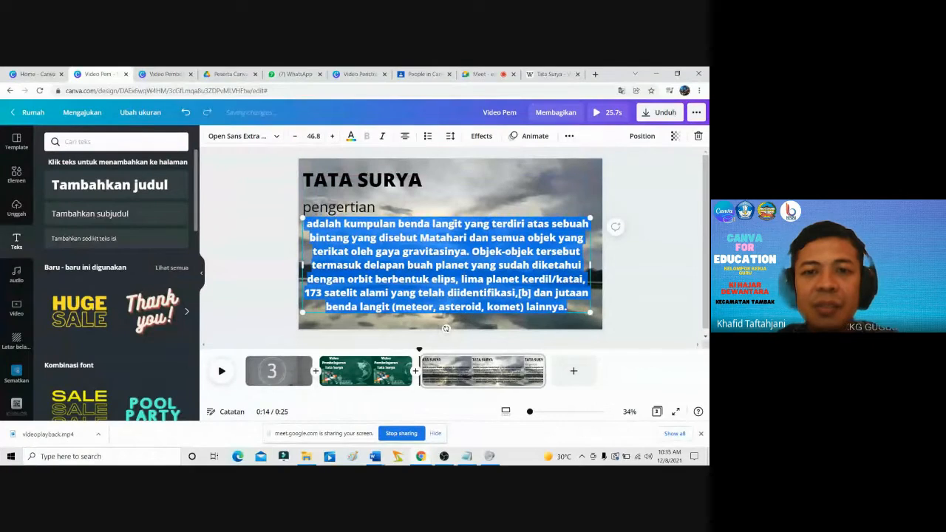
Justify the definition paragraph and delete the leading space before "adalah".
click(404, 140)
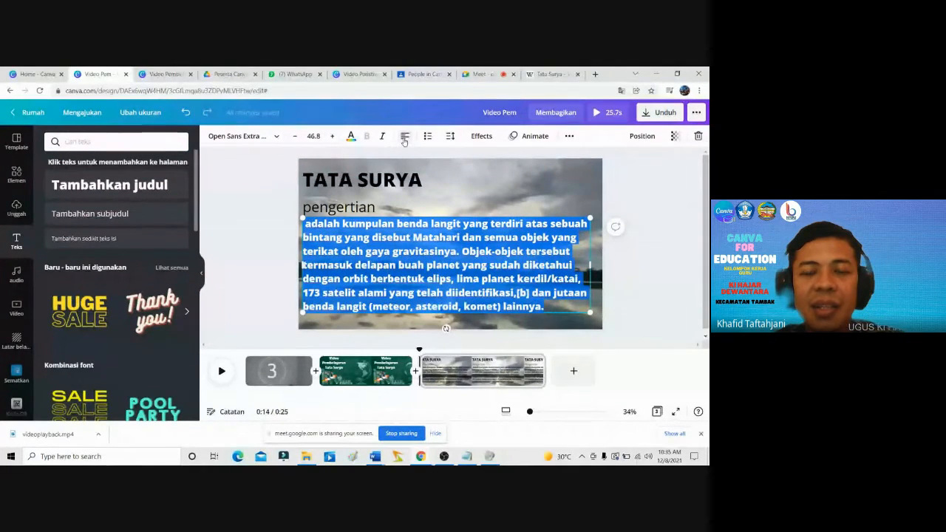
click(404, 140)
click(404, 139)
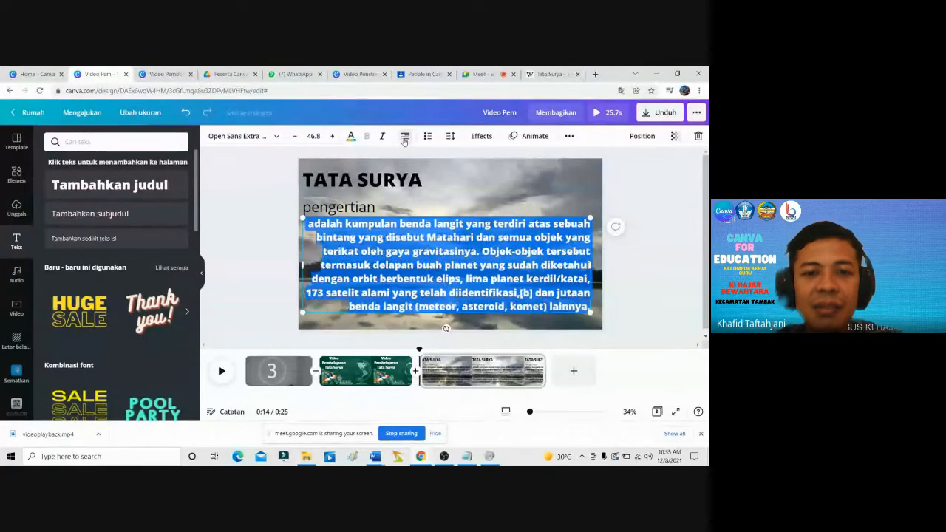
click(404, 141)
click(404, 140)
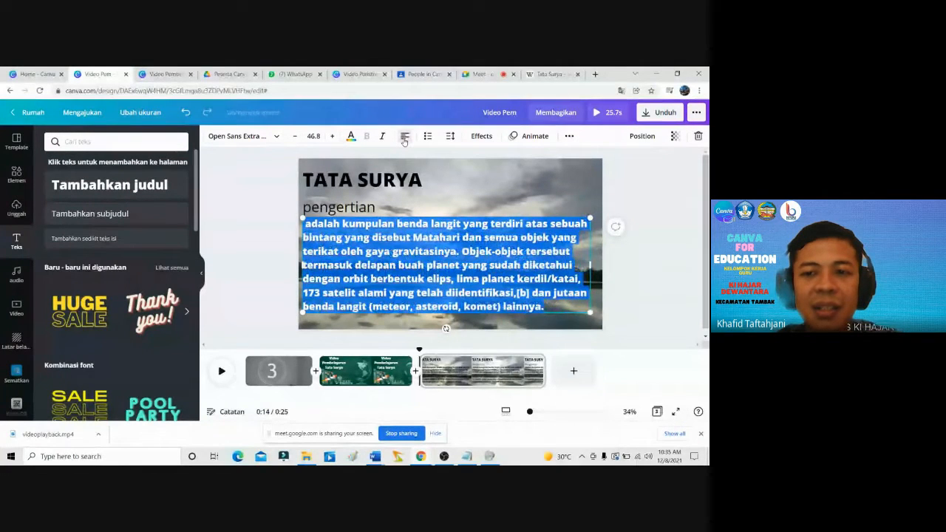
click(404, 140)
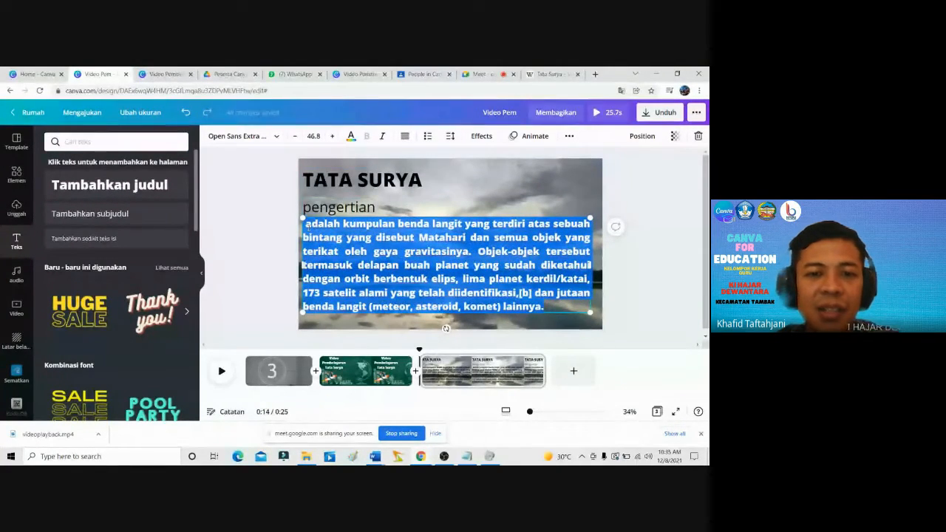
click(306, 226)
key(BackSpace)
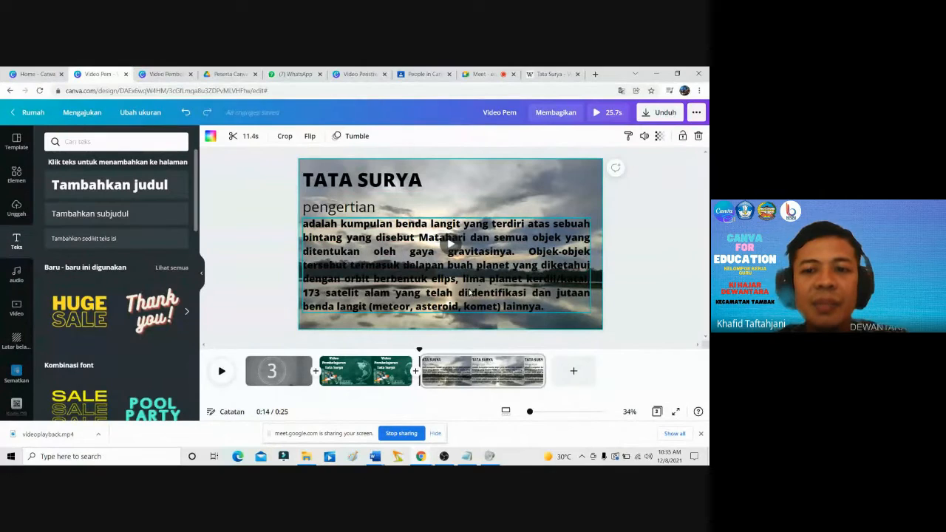
Change the text color of the whole definition paragraph to white.
key(ctrl+a)
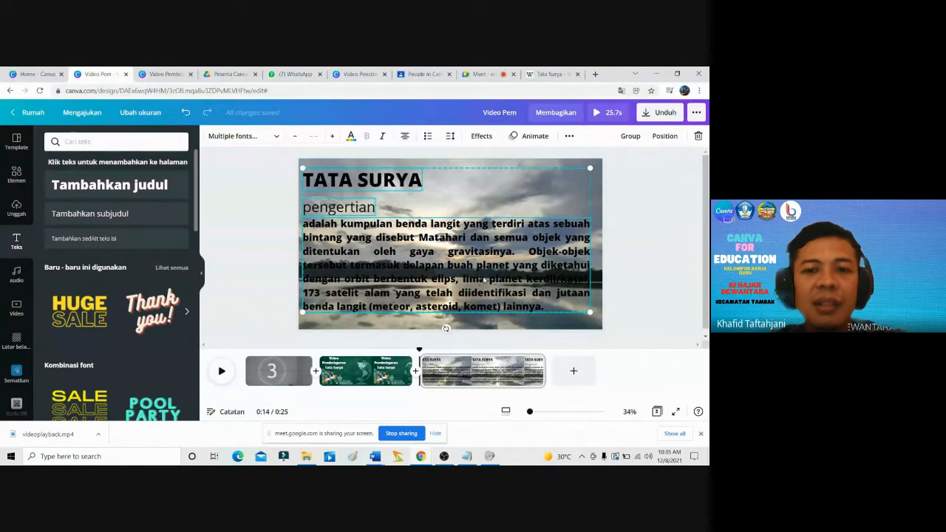
click(562, 273)
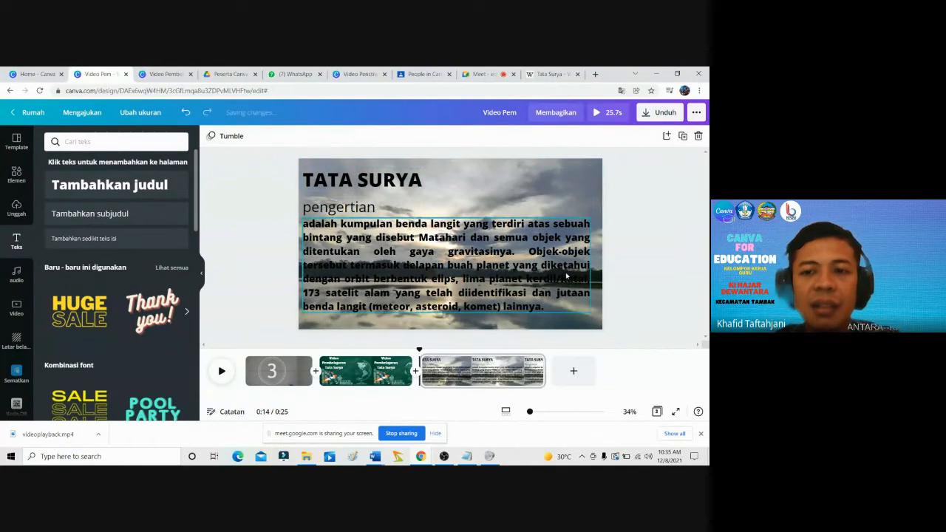
key(ctrl+z)
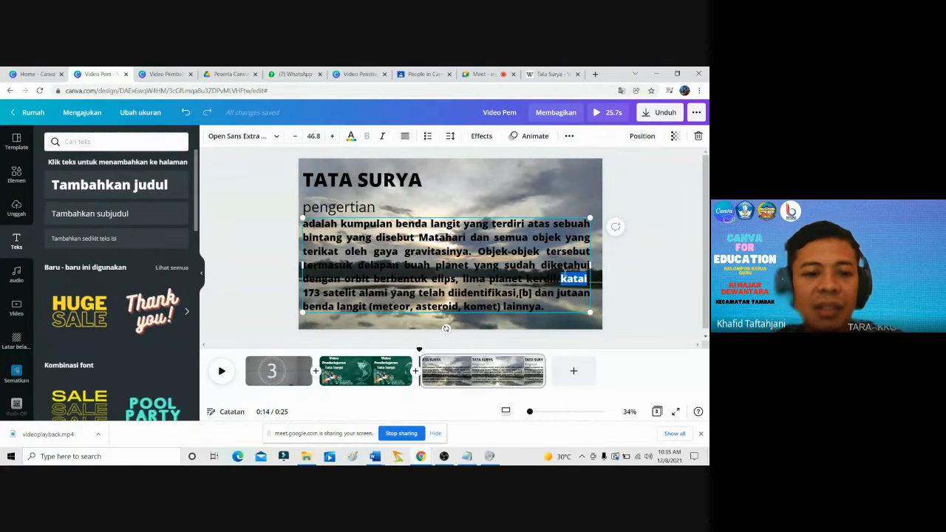
key(ctrl+a)
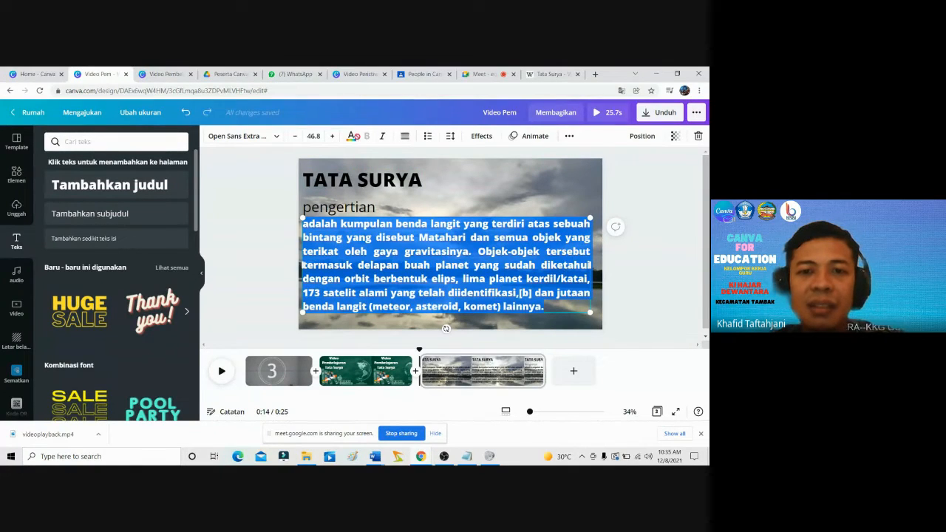
click(352, 136)
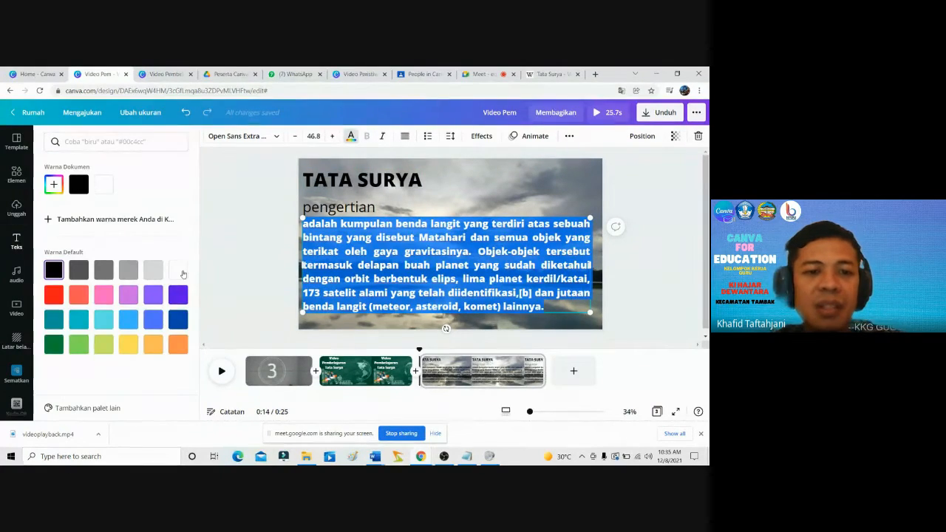
click(177, 271)
click(323, 232)
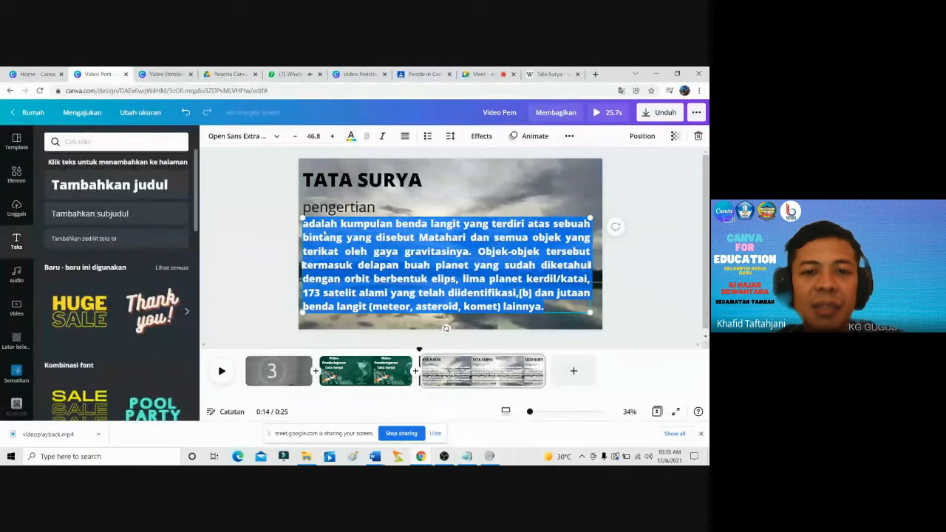
Change the text color of the whole definition paragraph to red.
click(597, 235)
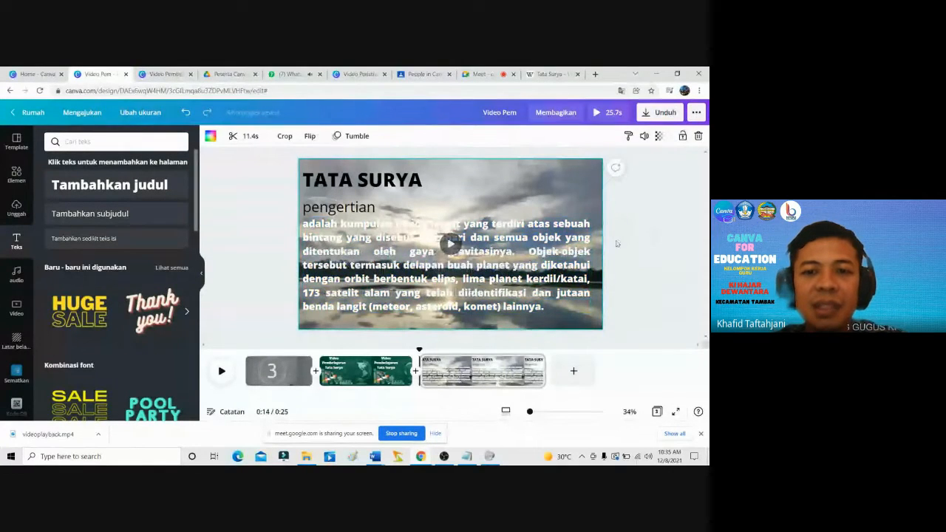
click(565, 264)
double_click(565, 265)
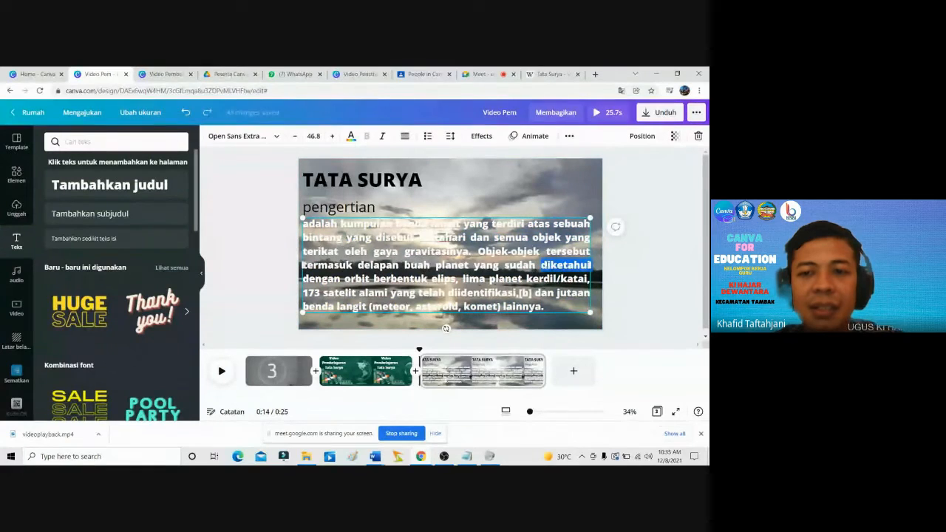
key(ctrl+a)
click(351, 136)
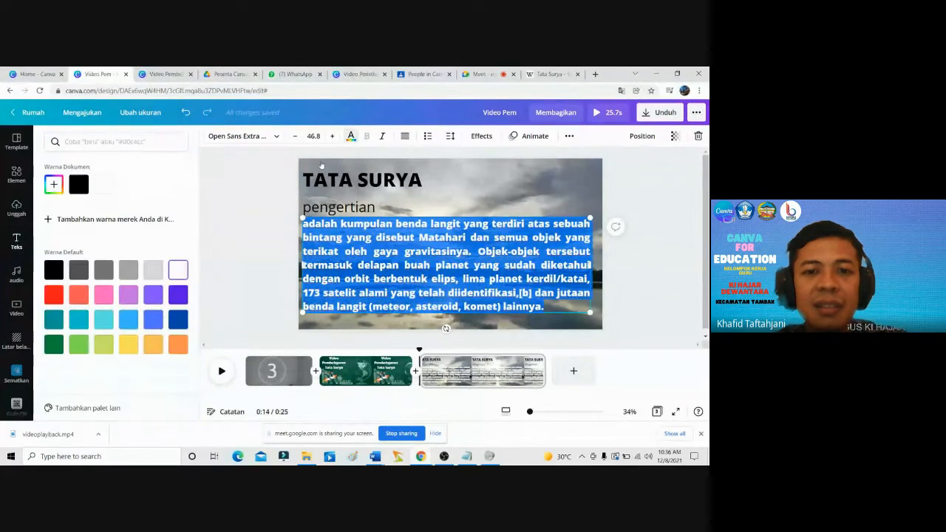
click(53, 295)
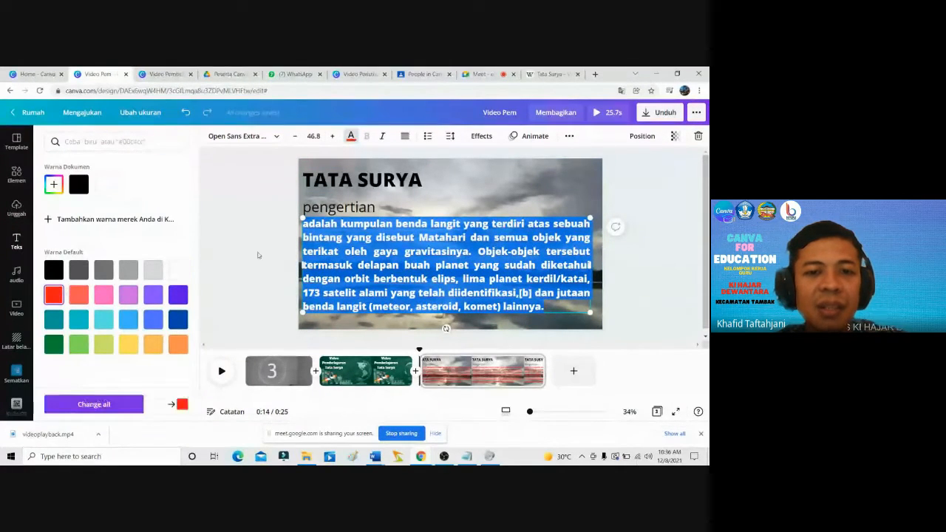
click(575, 200)
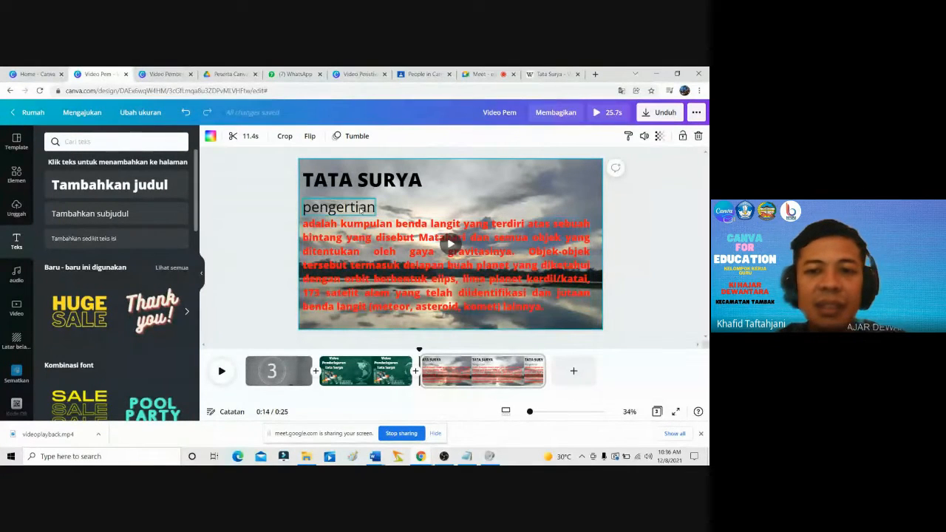
Change the text color of the "TATA SURYA" title to white.
click(369, 180)
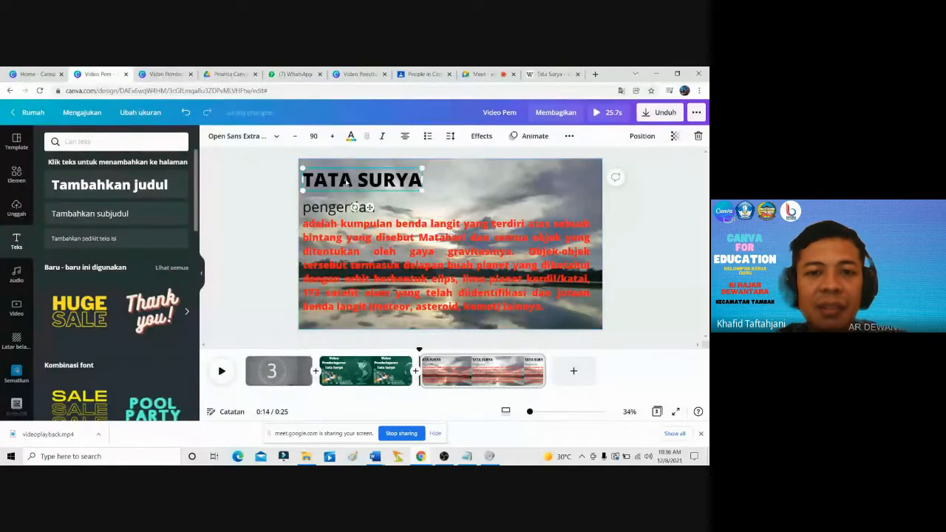
click(351, 138)
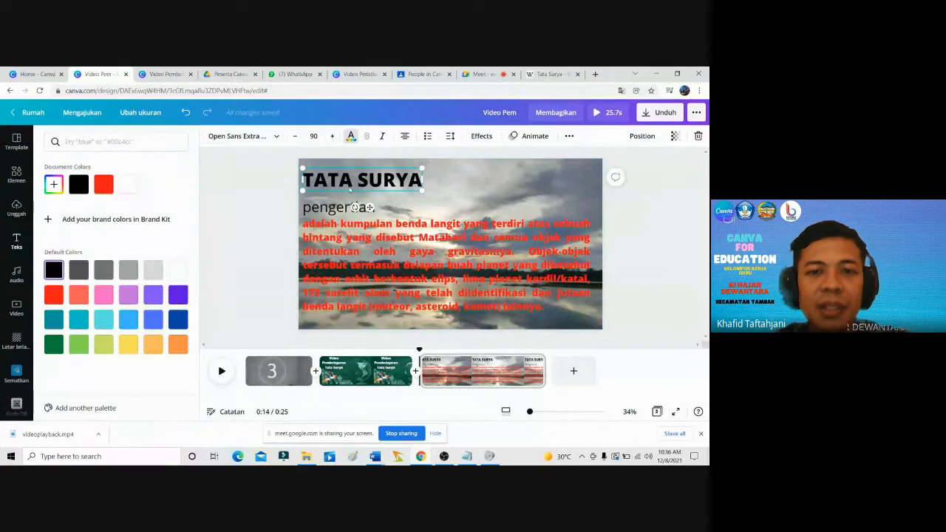
click(135, 187)
click(16, 240)
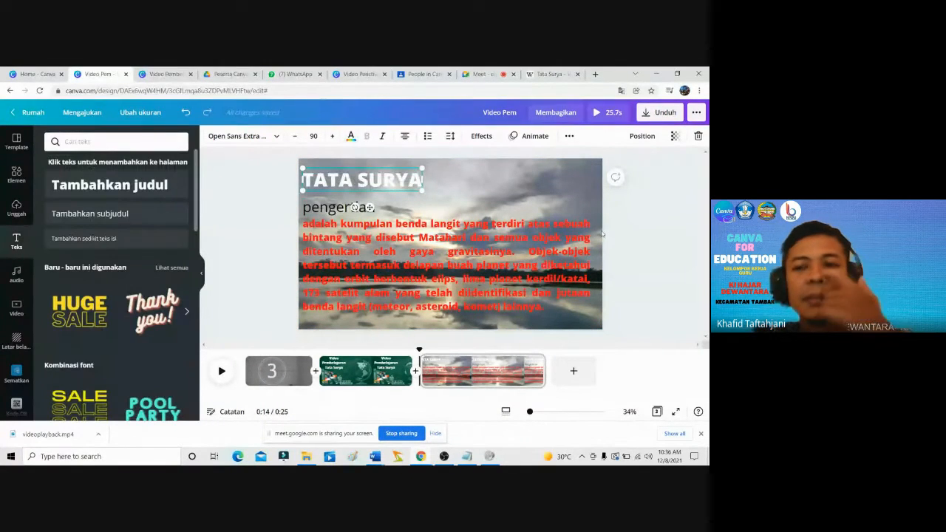
click(642, 223)
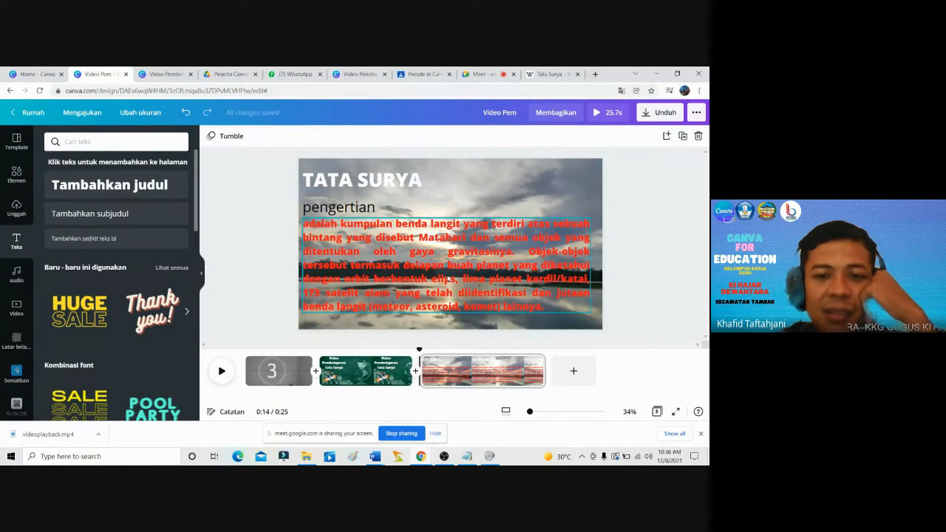
Add a blank page at the end of the video and open the Wikipedia article's "Tata Surya bagian dalam" section.
click(574, 372)
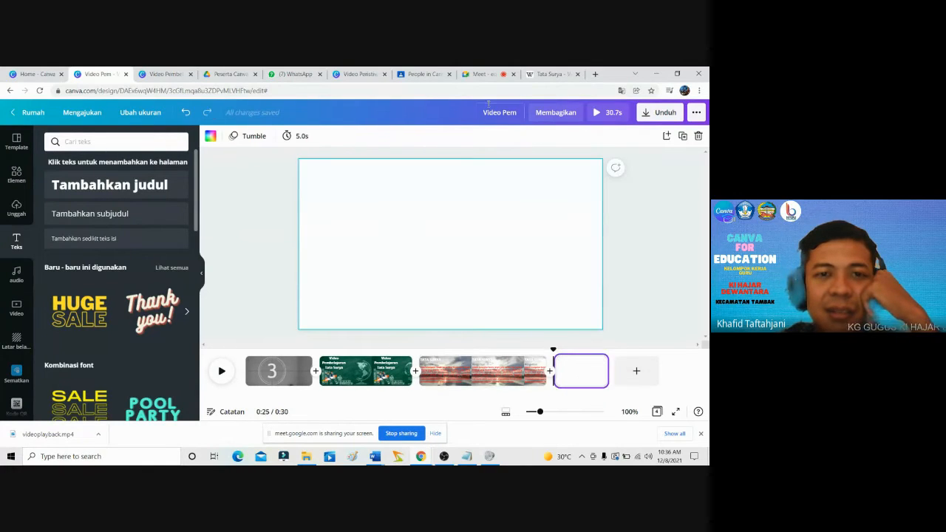
click(540, 75)
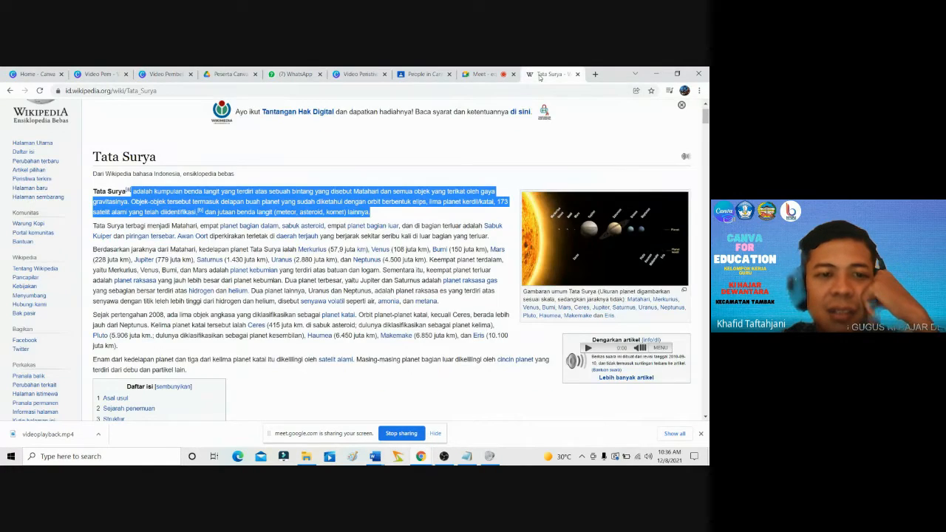
scroll(190, 282, down, 1)
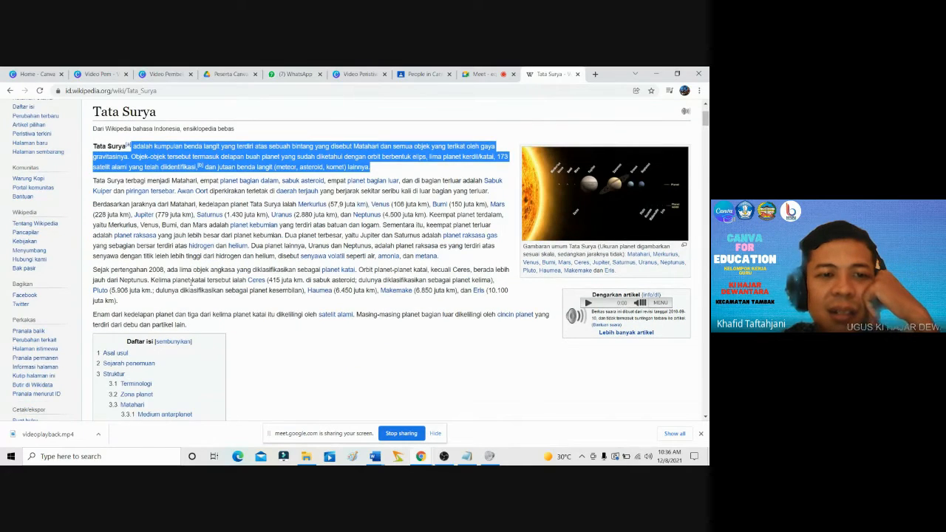
scroll(190, 283, down, 1)
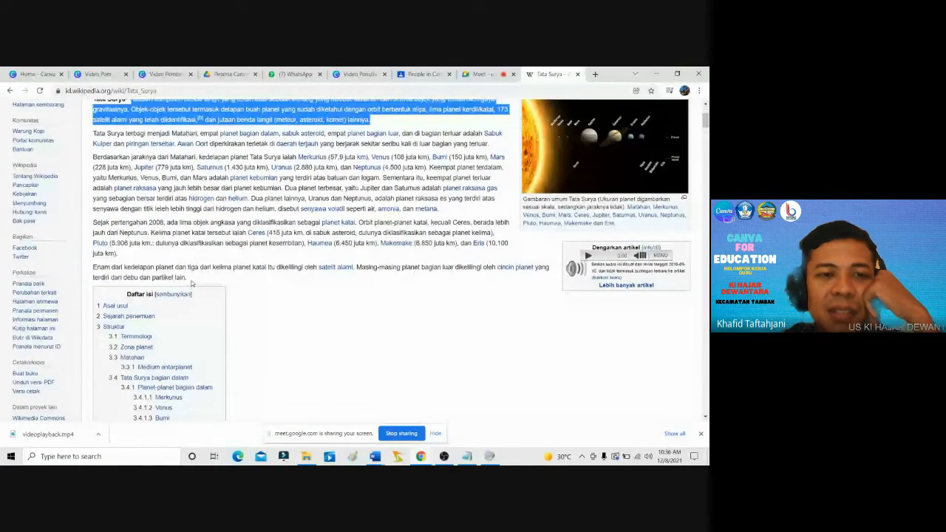
scroll(191, 281, up, 2)
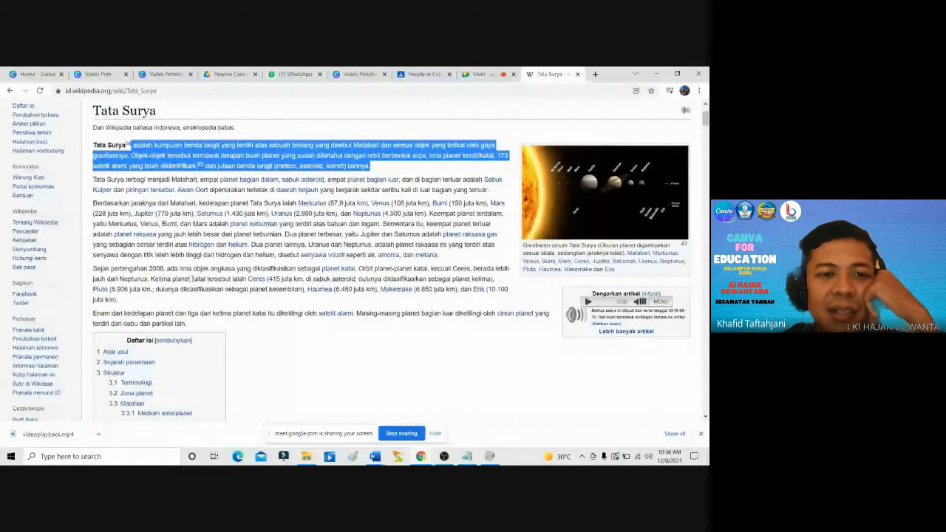
scroll(192, 279, down, 1)
scroll(193, 279, down, 6)
scroll(194, 278, up, 3)
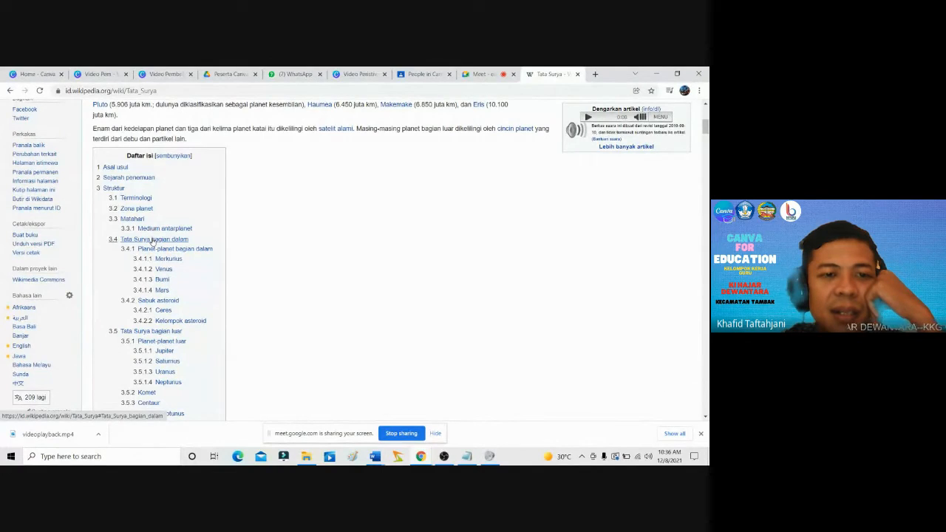
click(152, 239)
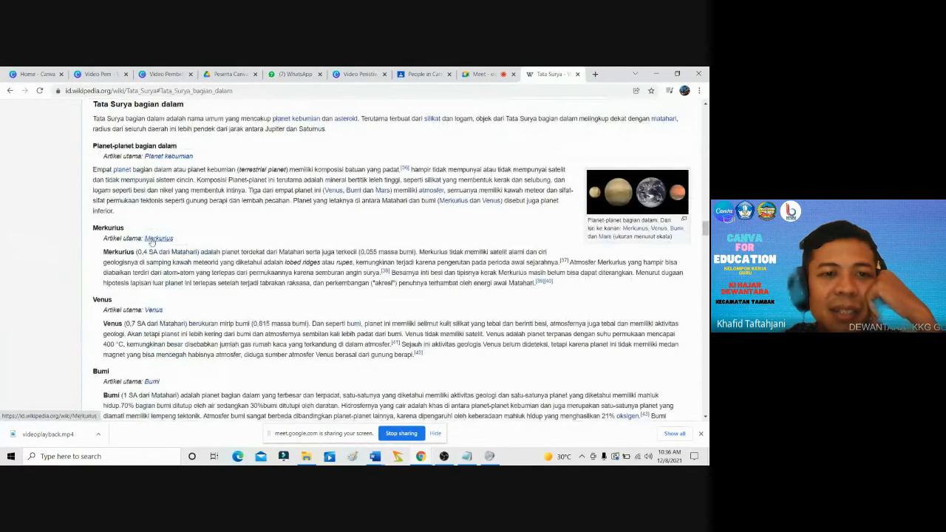
Read through the article's sections from "Struktur" to "Tata Surya bagian dalam" to find content for the new page.
scroll(152, 242, up, 10)
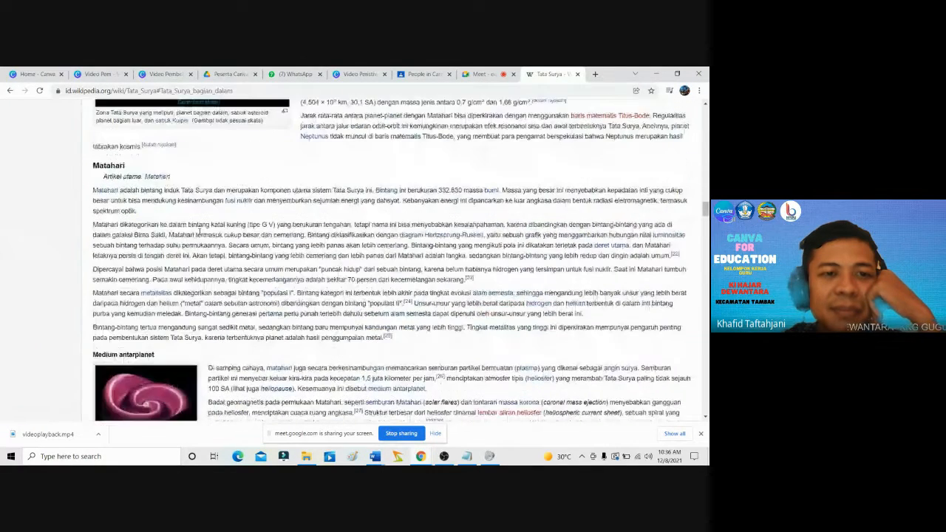
scroll(199, 232, up, 8)
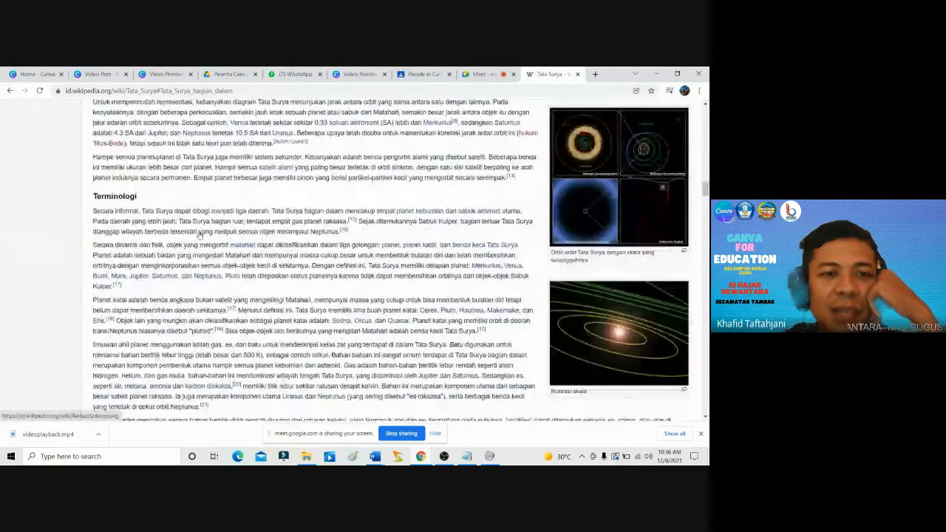
scroll(200, 234, up, 3)
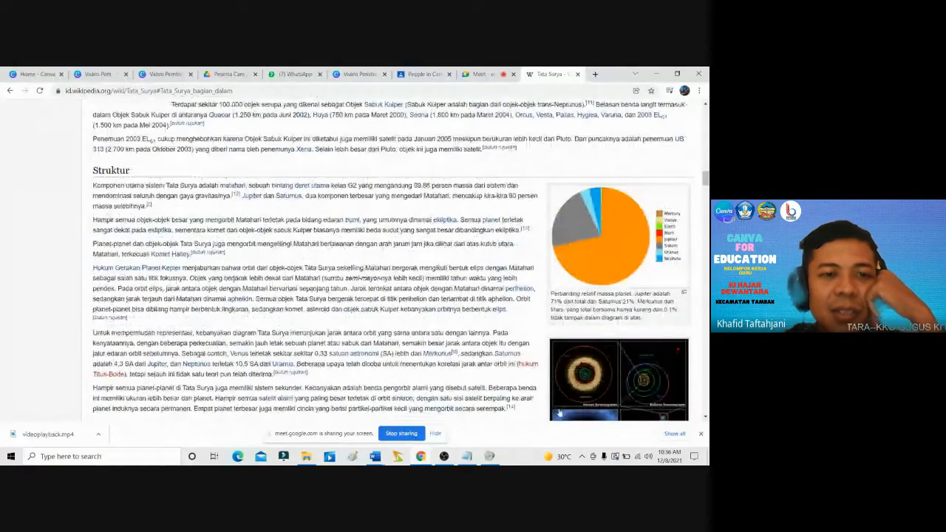
scroll(415, 379, down, 5)
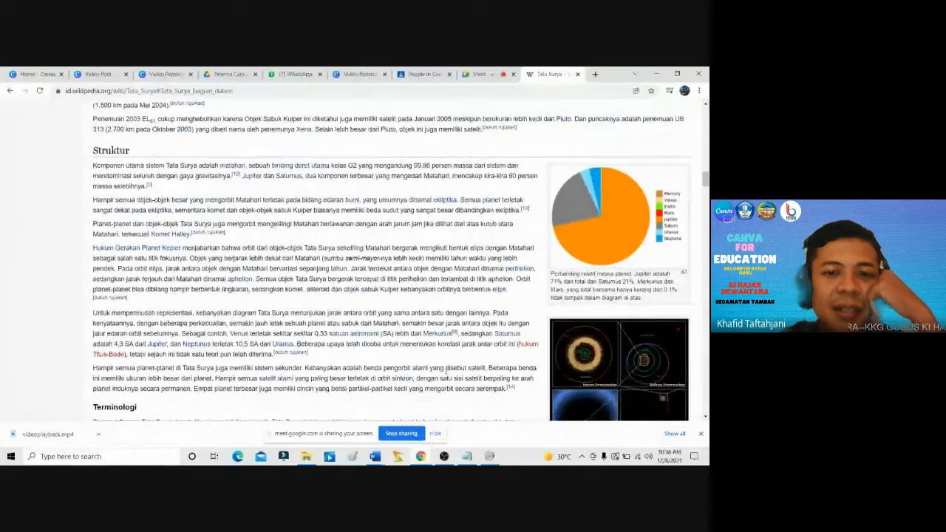
scroll(415, 378, down, 3)
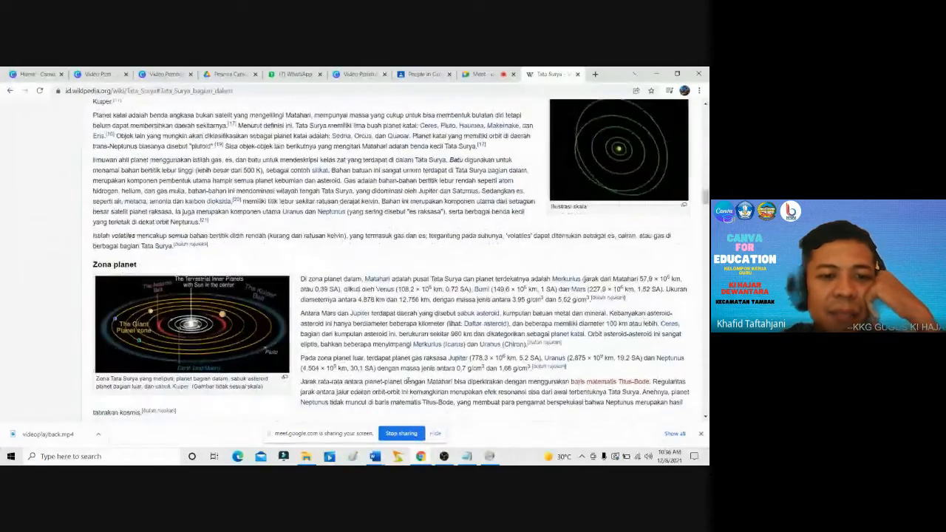
scroll(408, 380, down, 6)
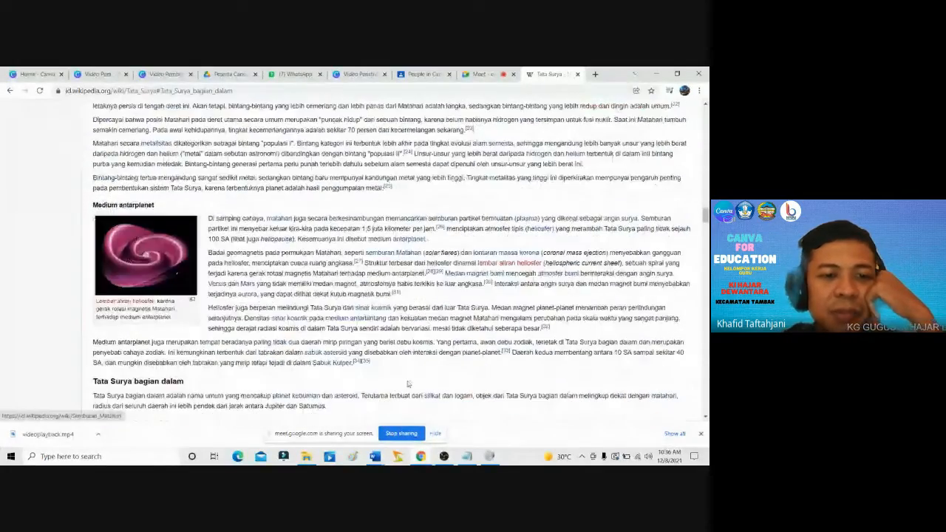
scroll(408, 383, down, 3)
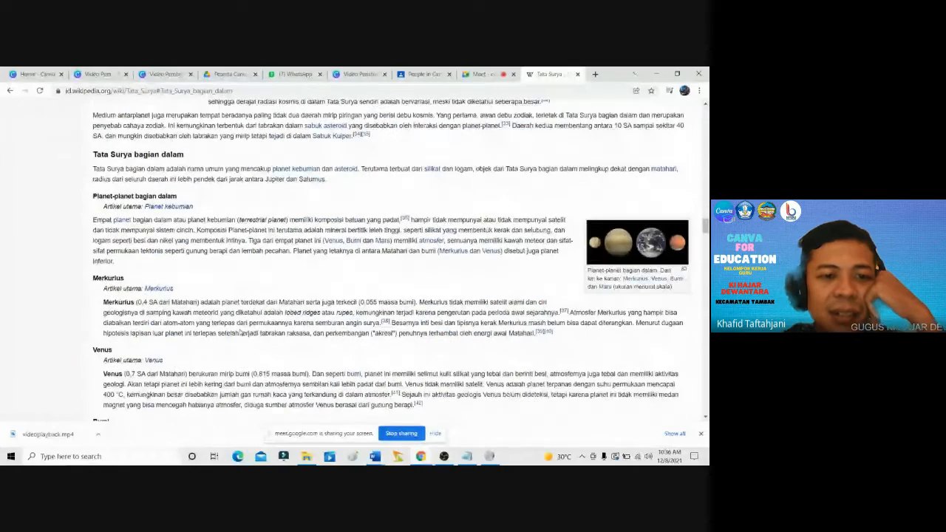
Select the "Tata Surya bagian dalam" heading with its introductory paragraph in the article and switch back to the Canva video design.
scroll(96, 235, up, 3)
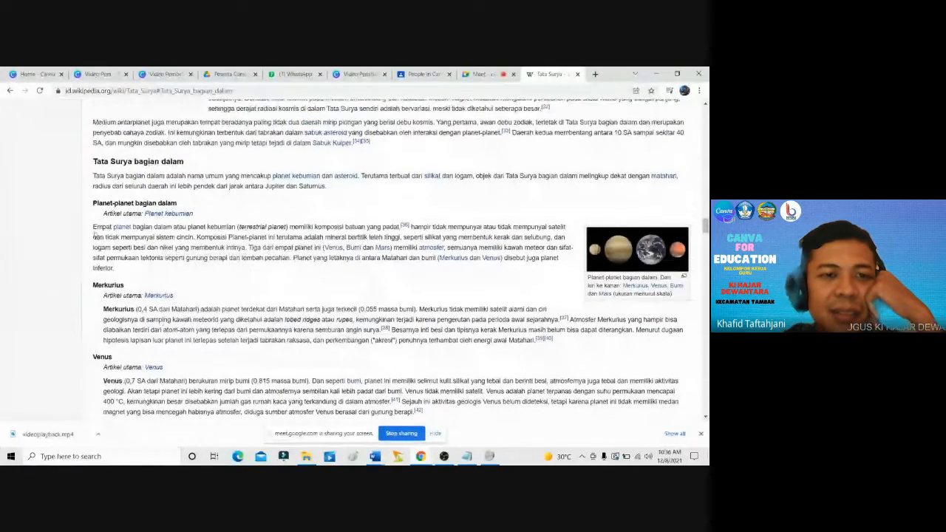
scroll(95, 234, up, 2)
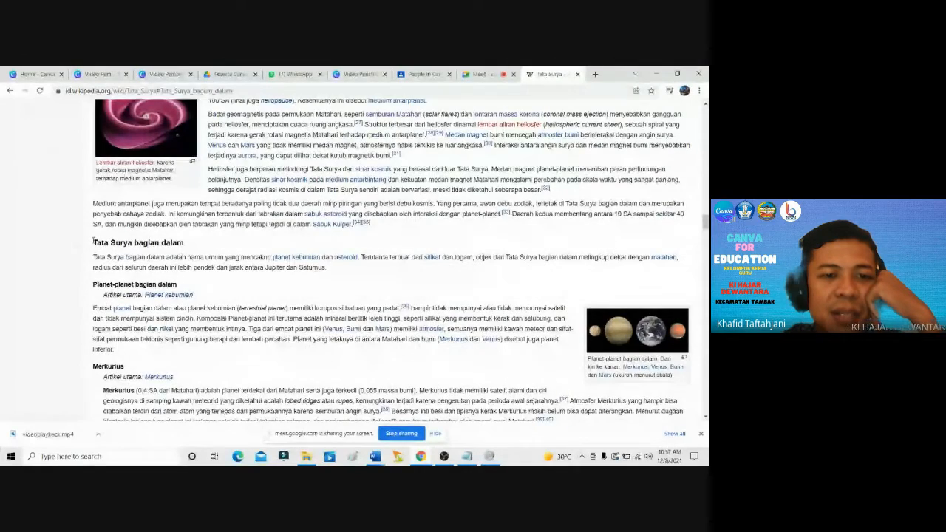
scroll(93, 242, up, 5)
scroll(96, 250, down, 5)
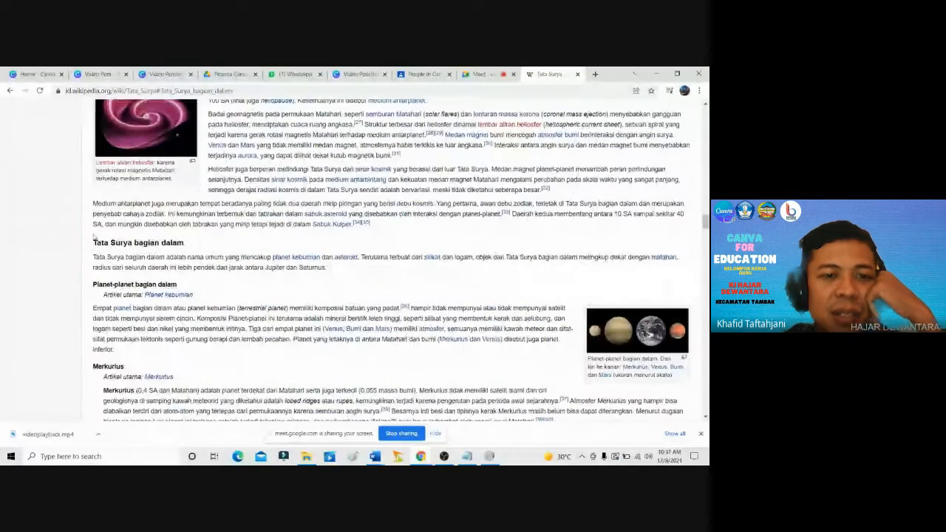
drag(89, 243, 338, 271)
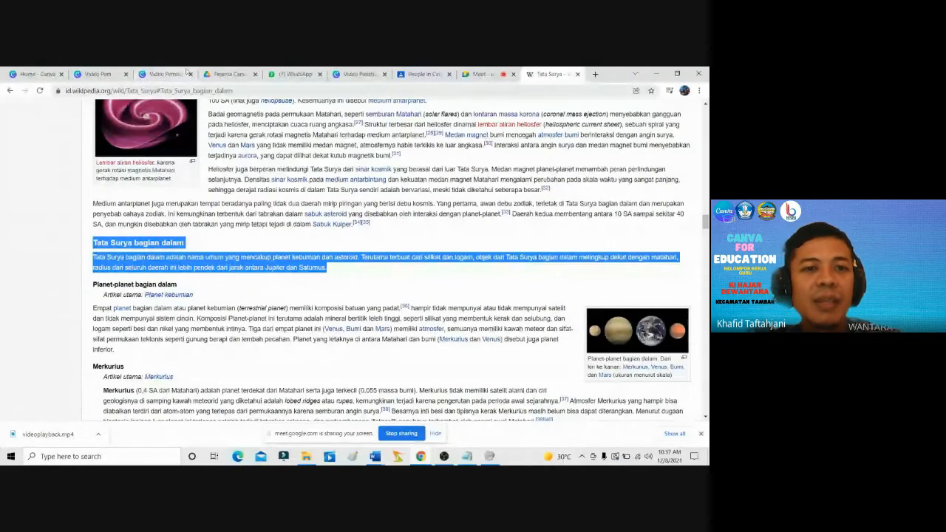
click(107, 74)
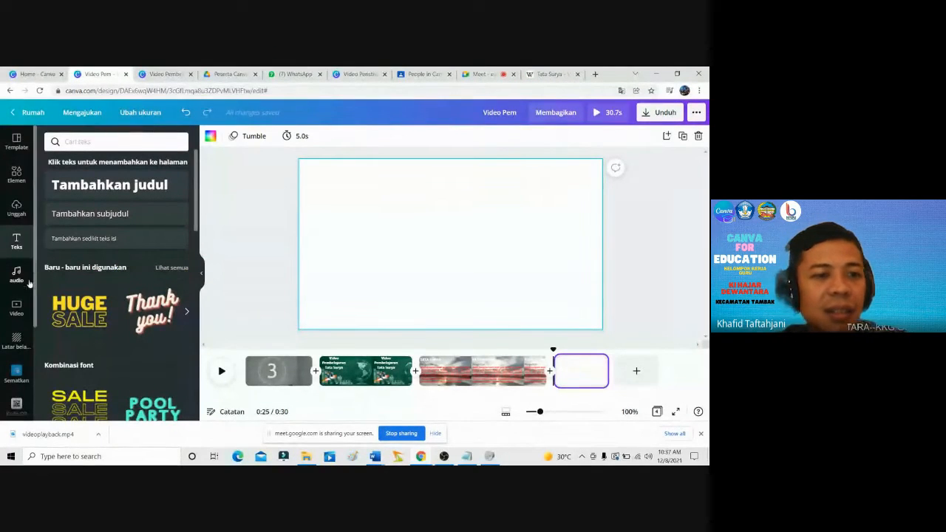
Clear the previous term in the video library and search for "angkasa" videos.
click(16, 309)
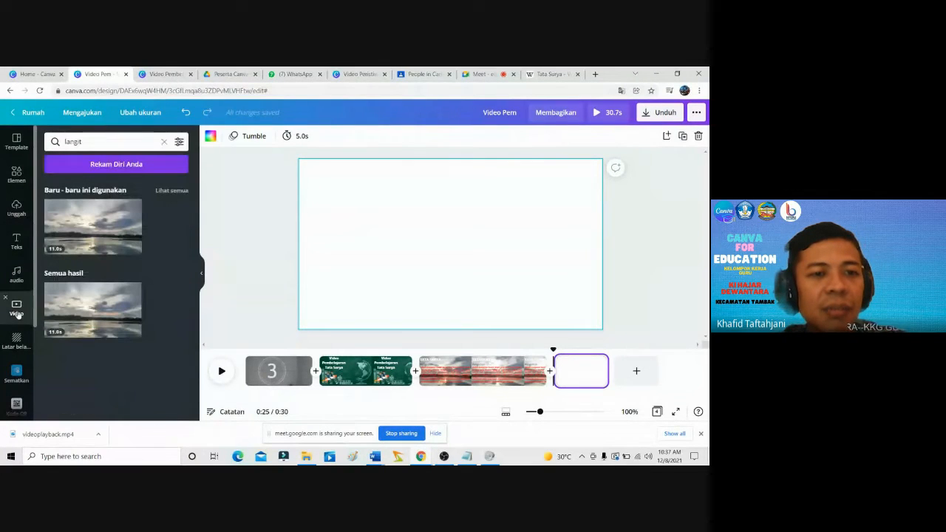
click(165, 143)
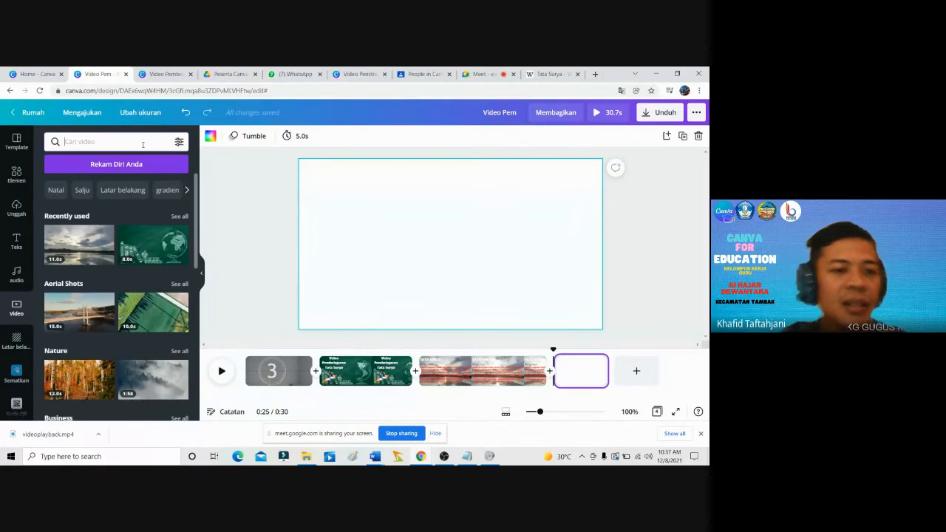
click(143, 142)
text(ang)
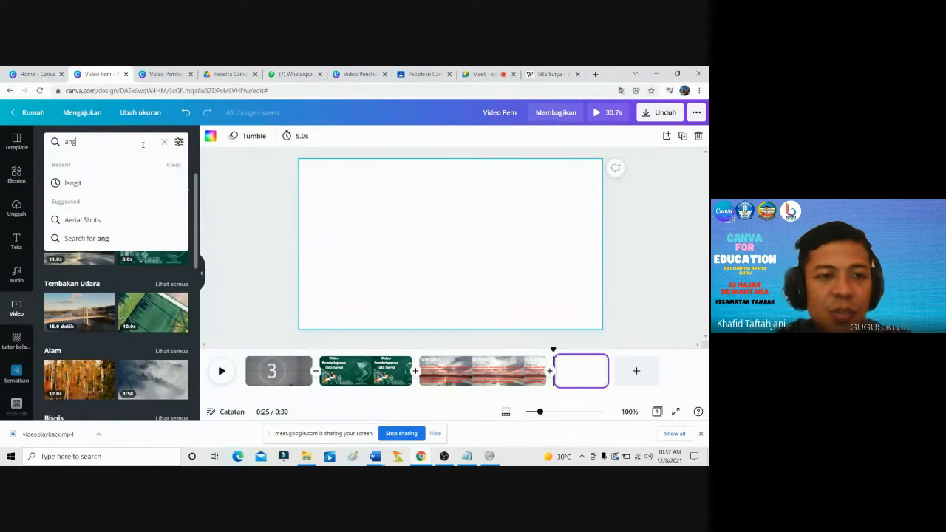
text(kasa)
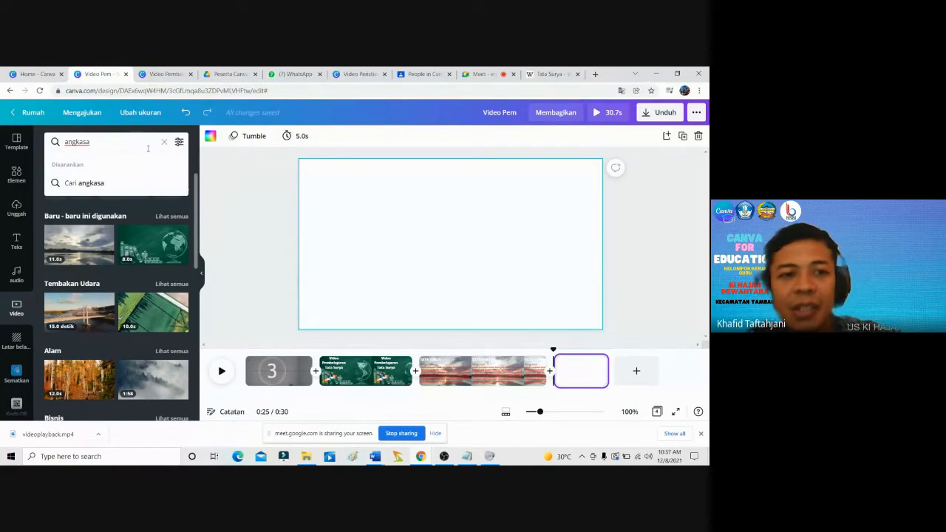
key(Return)
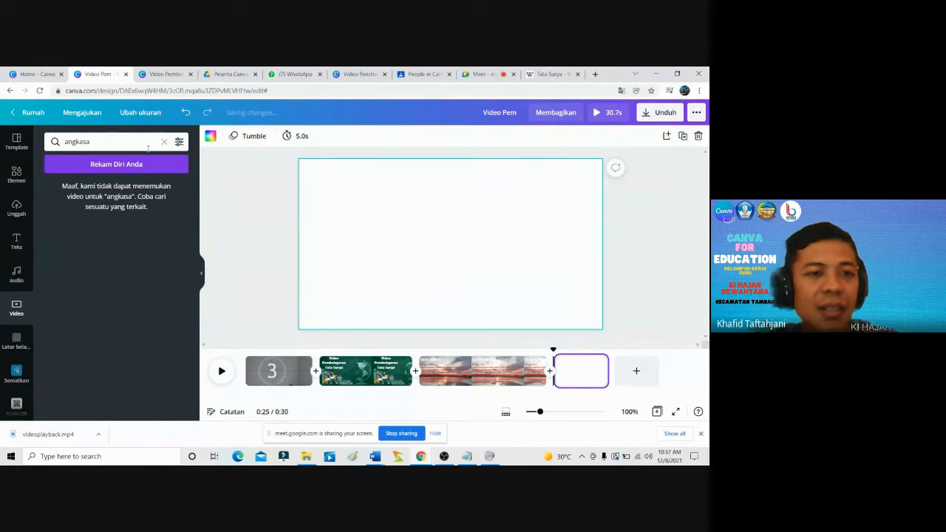
Search the video library for "antariksa" videos.
click(144, 145)
key(Escape)
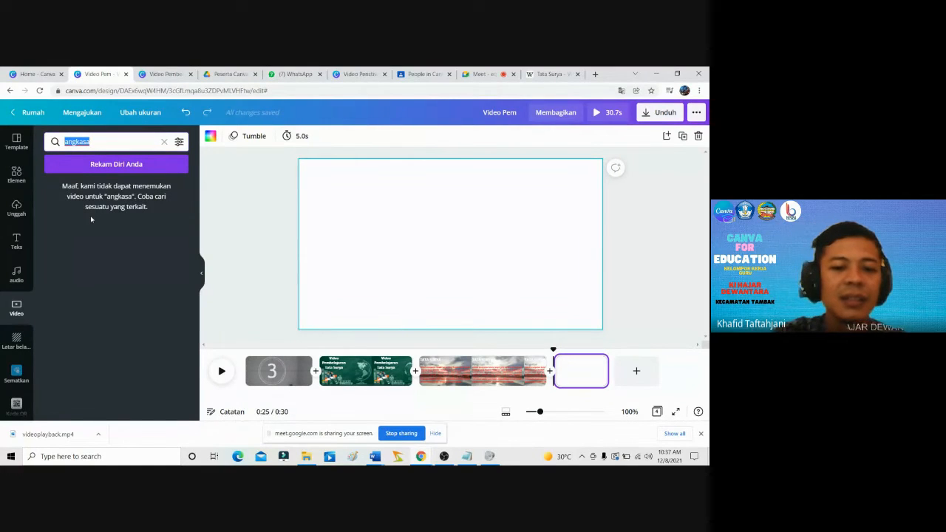
text(antari)
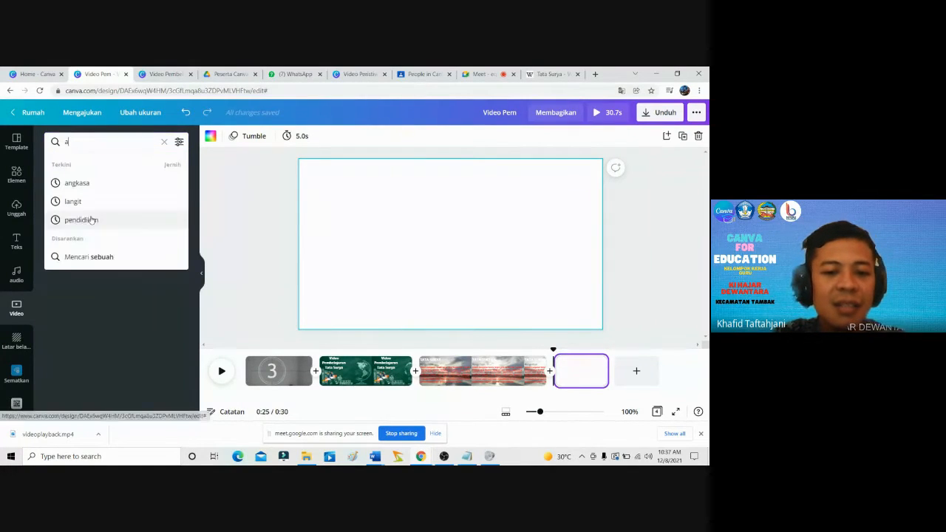
text(ksa)
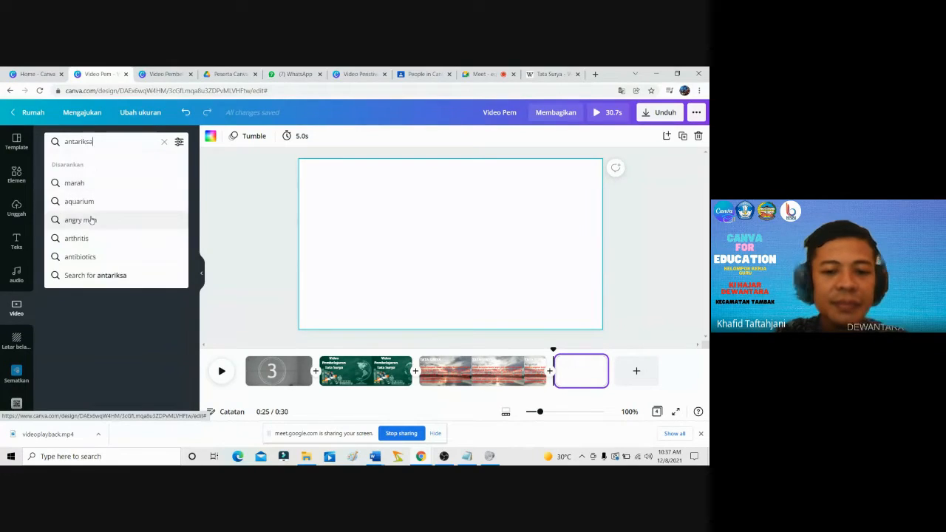
key(Return)
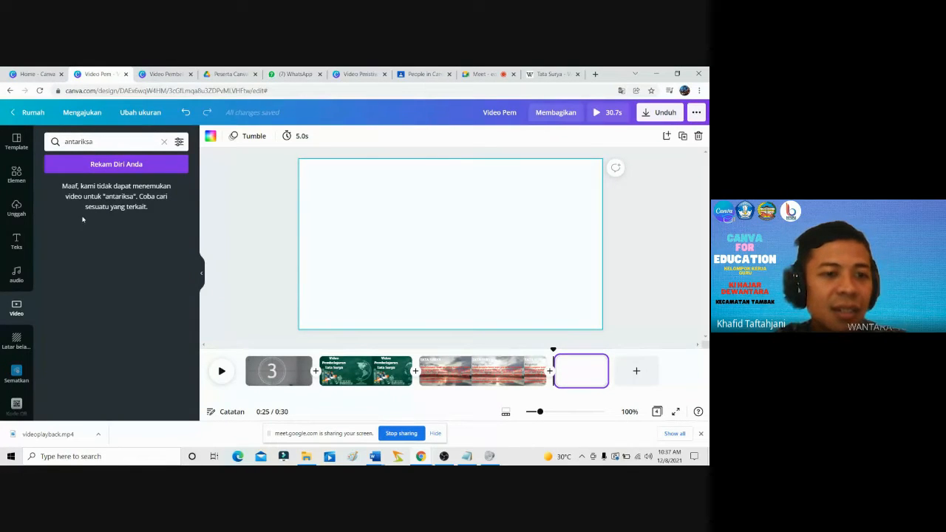
Search the video library for "planet" and check the selected passage in the Wikipedia article before returning to the design.
click(110, 147)
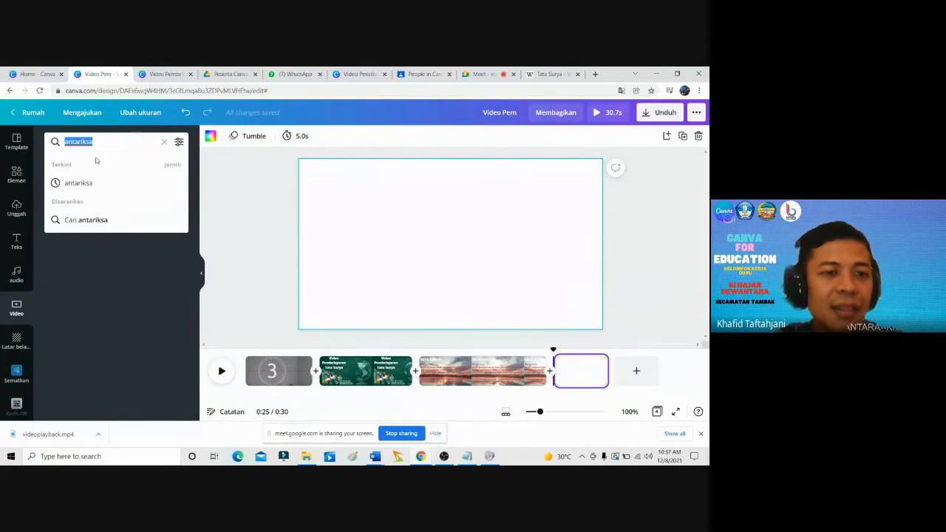
text(planet)
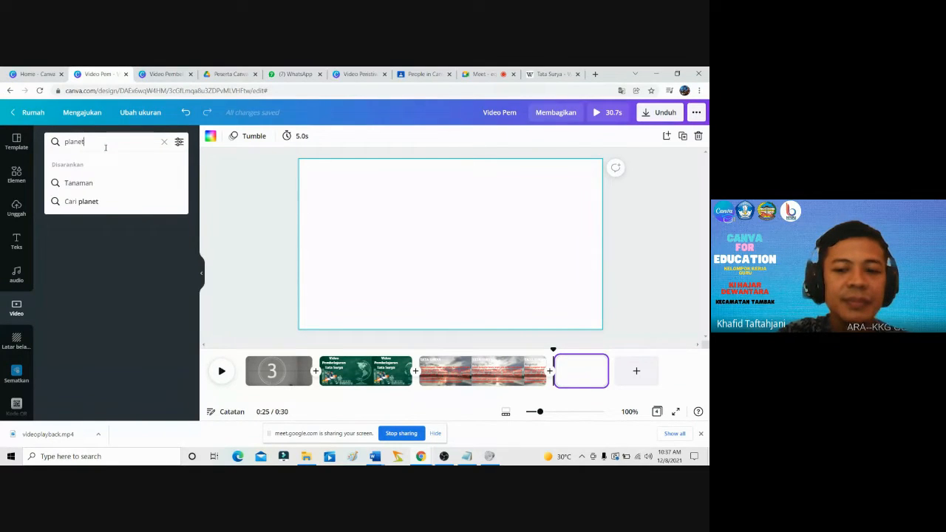
key(Return)
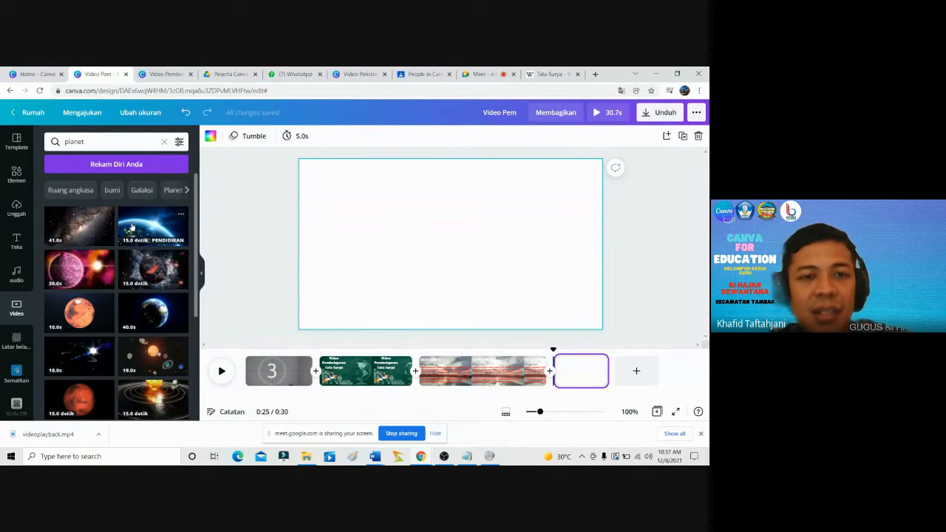
click(543, 75)
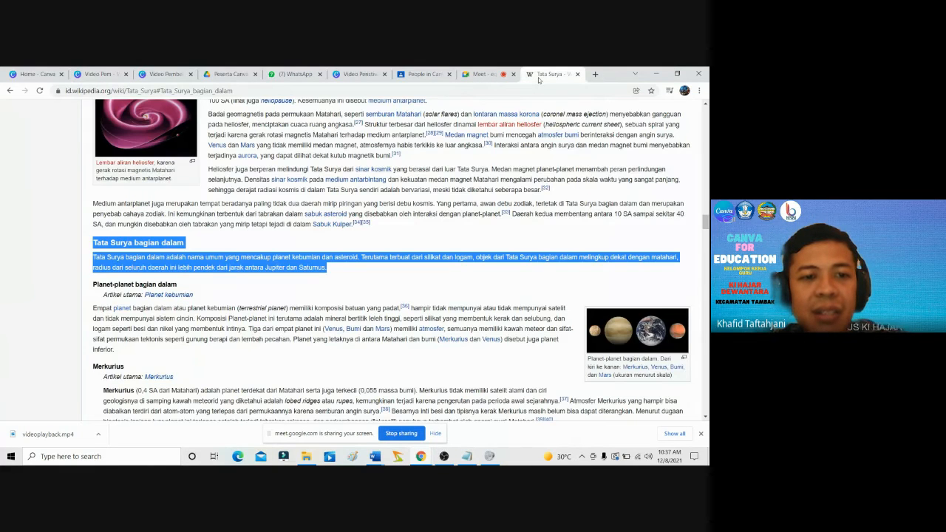
click(109, 75)
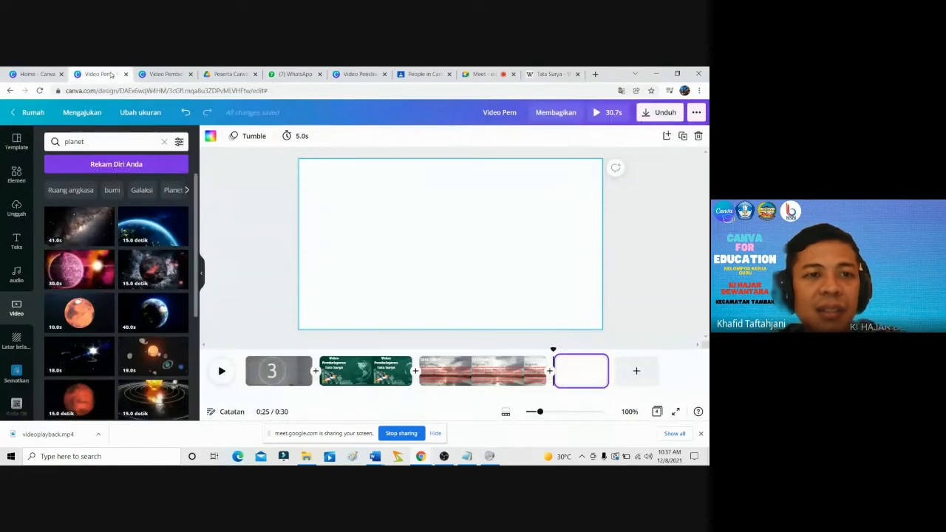
Add the 15-second video of Earth's glowing horizon to the blank page and enlarge it to fill the whole page.
scroll(136, 250, down, 3)
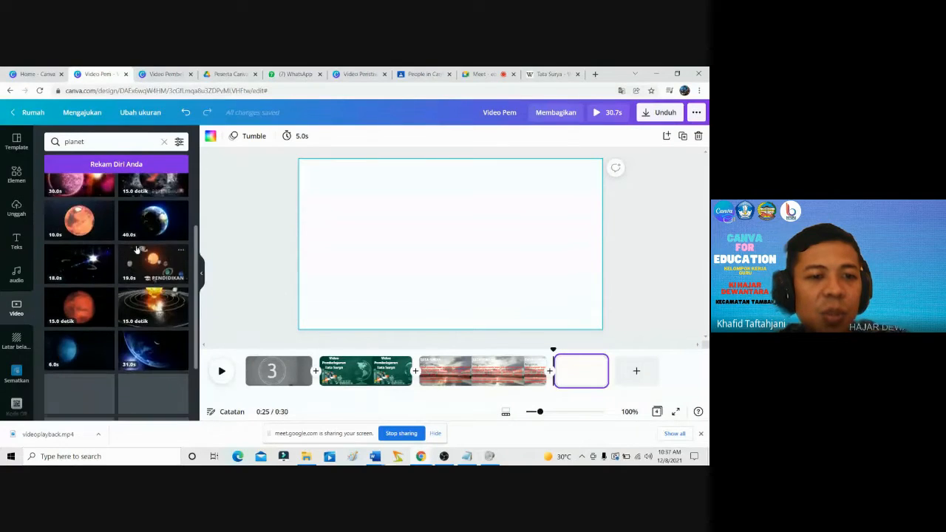
scroll(136, 250, down, 2)
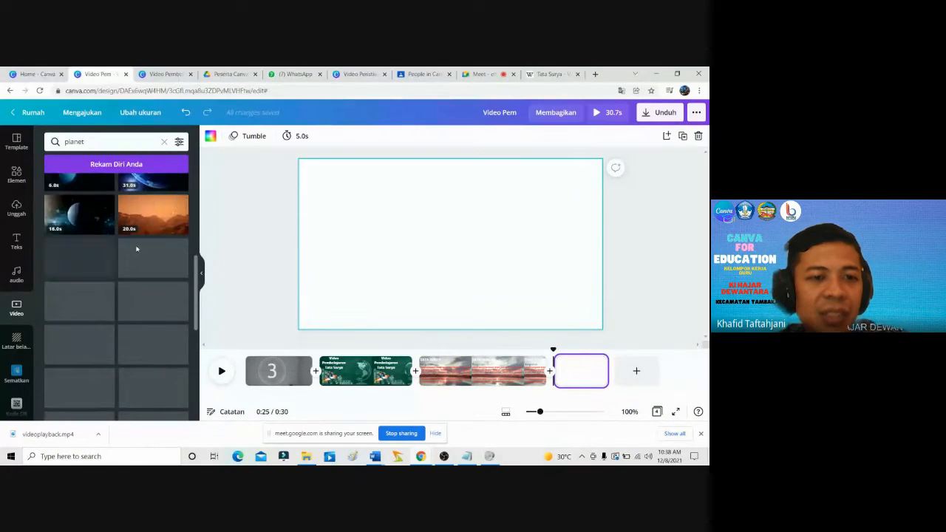
scroll(136, 250, up, 6)
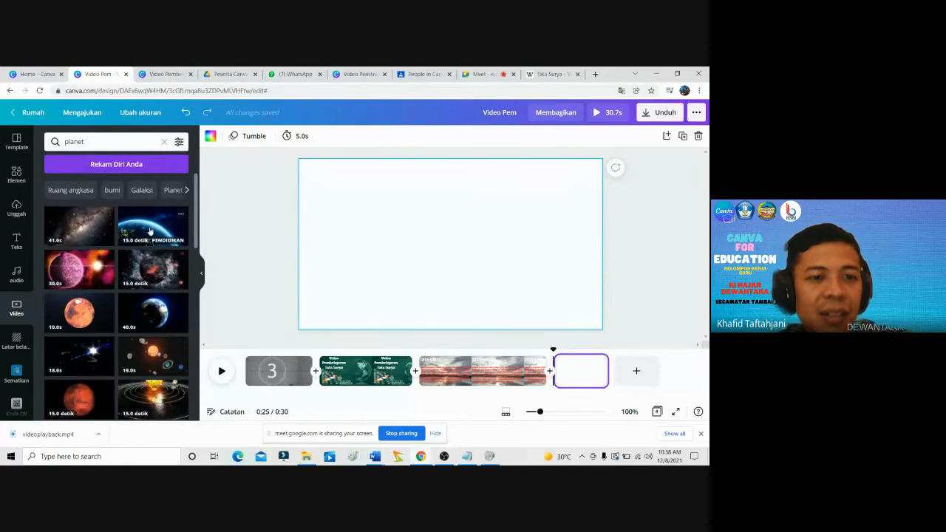
click(149, 232)
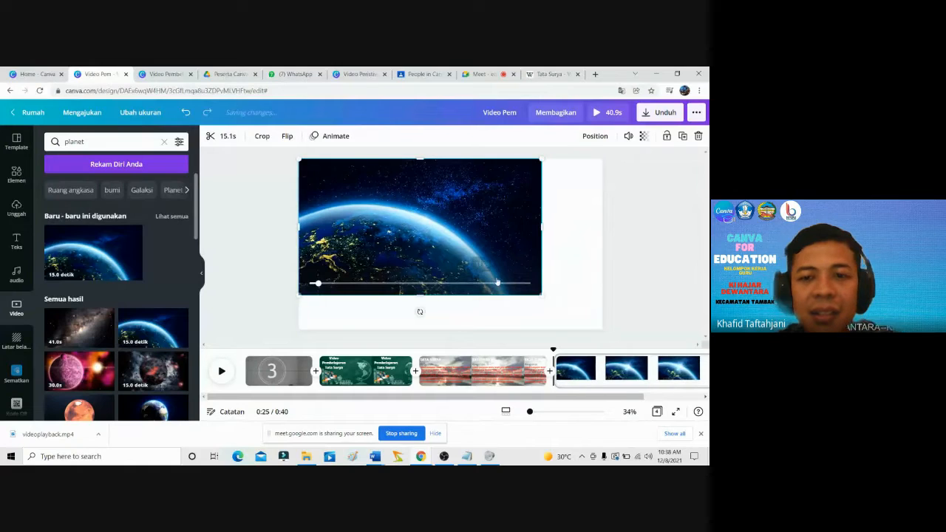
drag(538, 296, 603, 340)
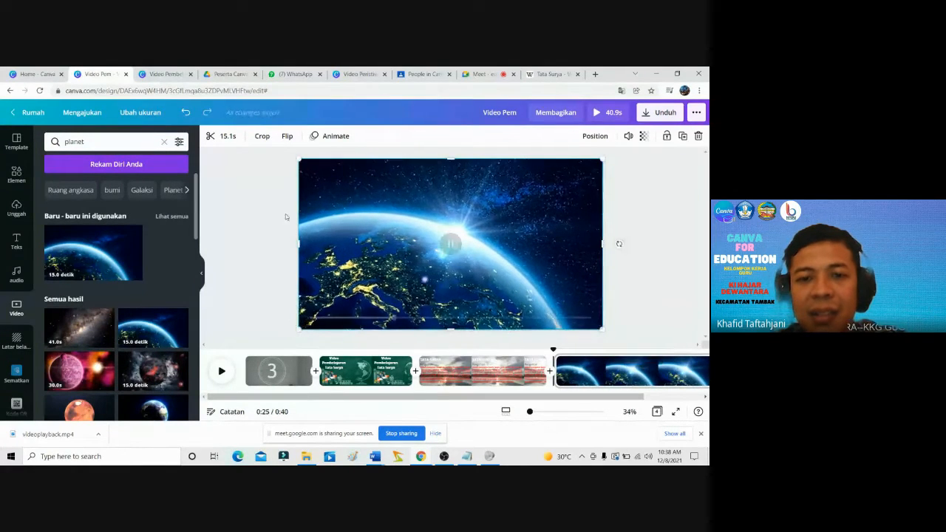
Paste the copied "Tata Surya bagian dalam" heading and paragraph onto the page and set the text size to 50.
mouse_move(325, 196)
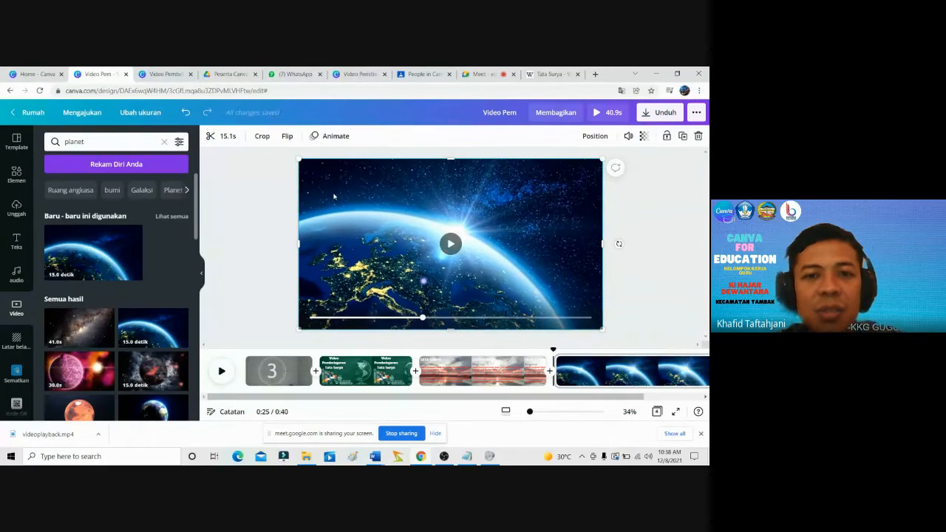
double_click(334, 196)
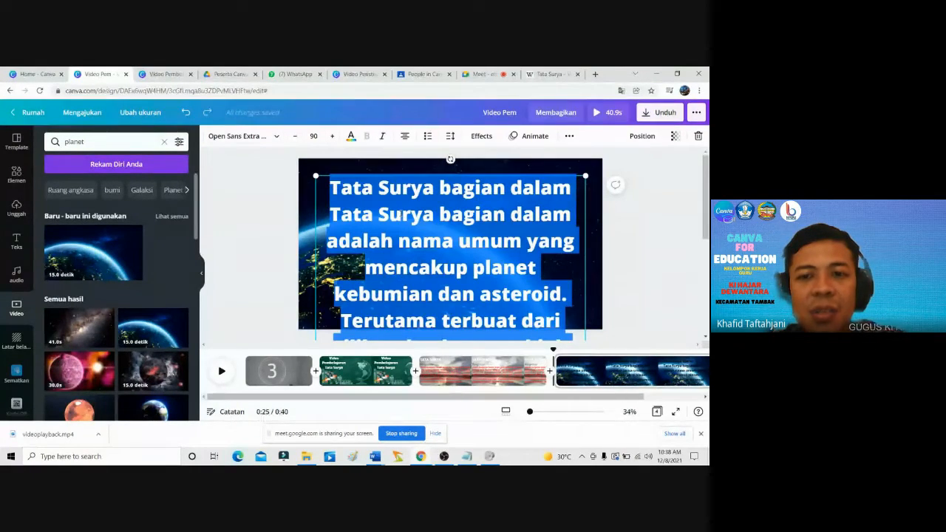
click(313, 136)
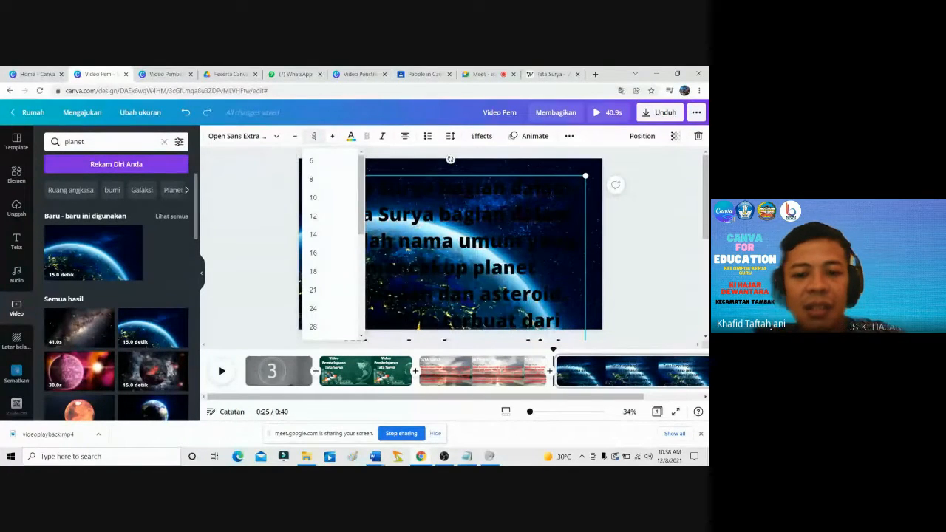
text(50)
key(Return)
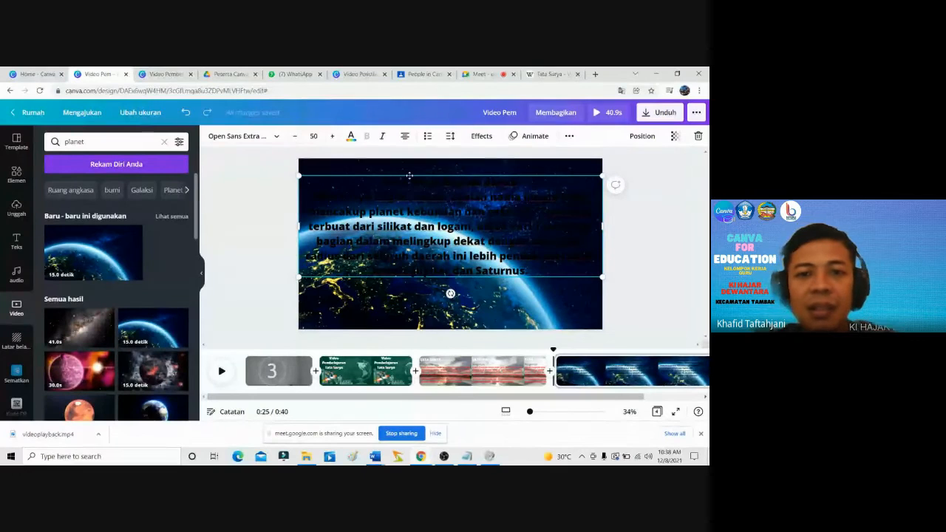
Colour the pasted heading and paragraph white and finish editing the text.
click(351, 136)
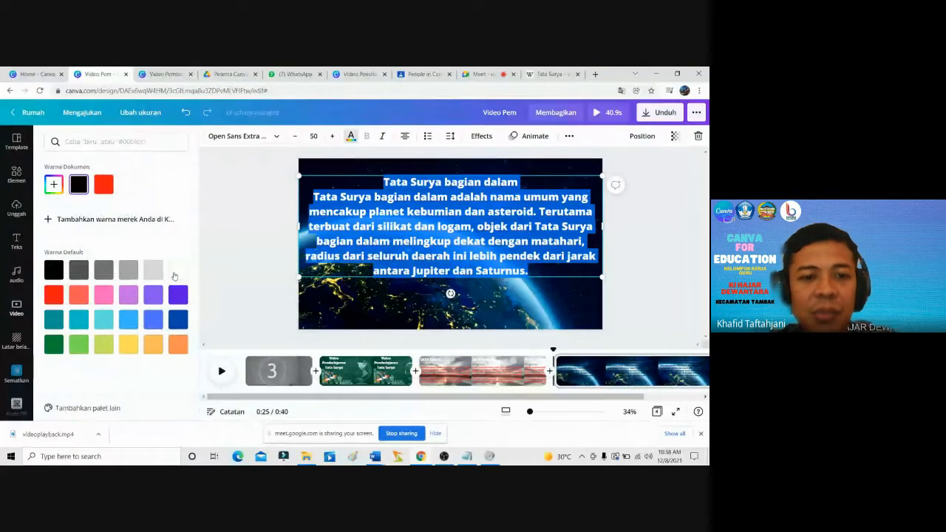
click(178, 269)
key(Escape)
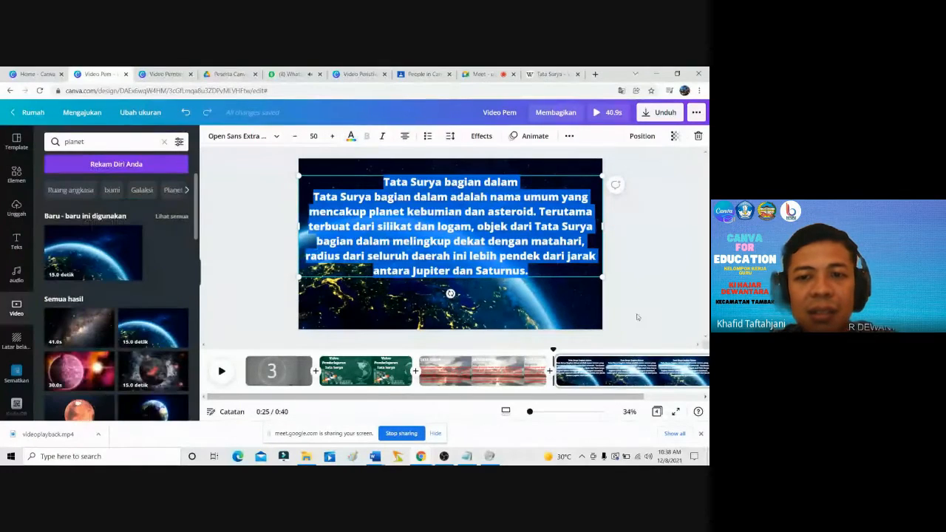
click(645, 288)
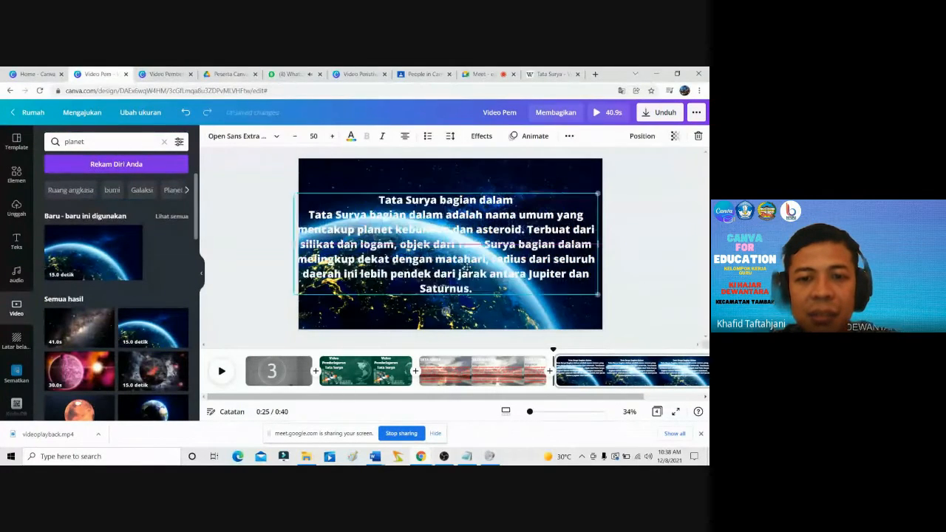
Move the text block to the lower part of the page, shrink it to size 46.7 and justify its lines.
drag(474, 250, 473, 302)
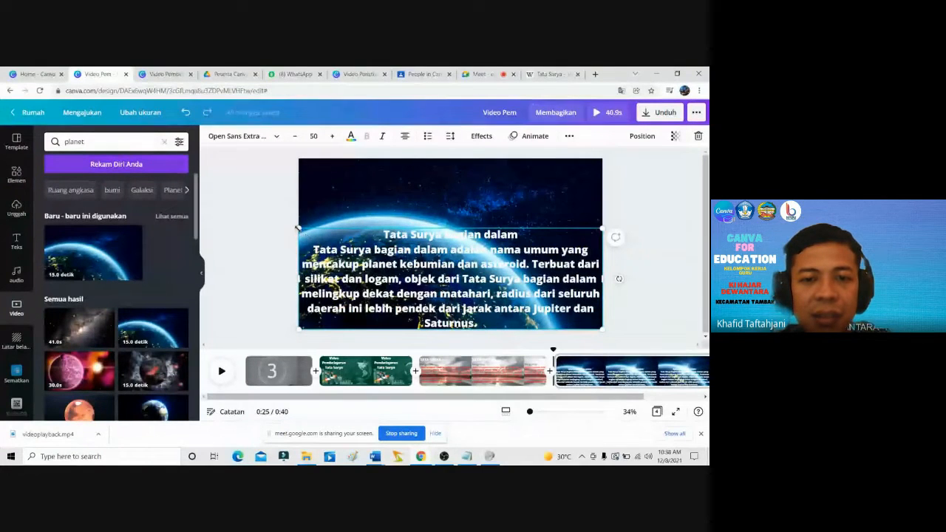
drag(298, 229, 315, 232)
click(405, 137)
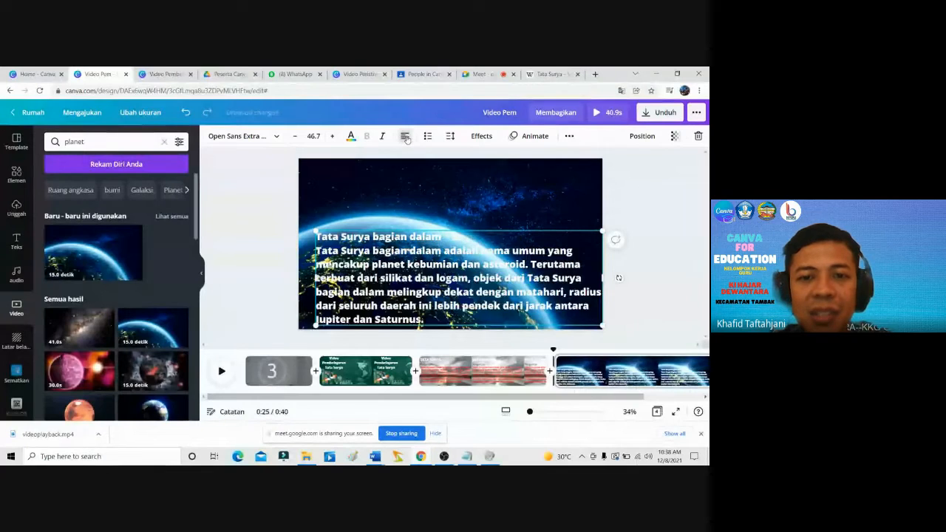
click(405, 137)
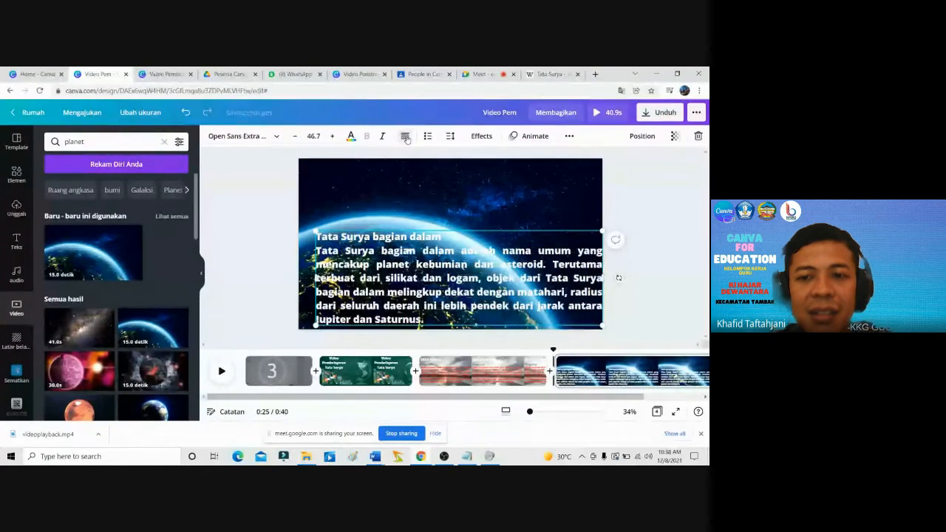
Cut the "Tata Surya bagian dalam" heading line out of the paragraph's text block.
triple_click(389, 235)
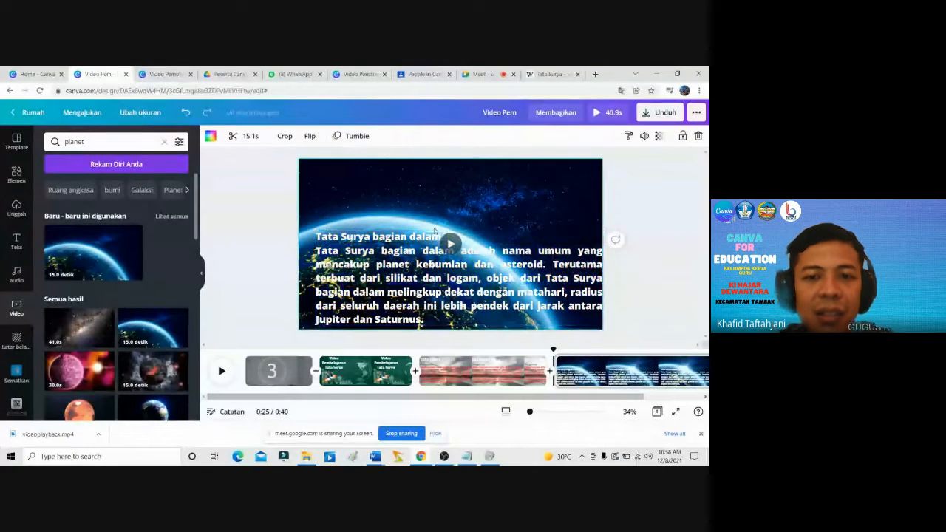
key(ctrl+a)
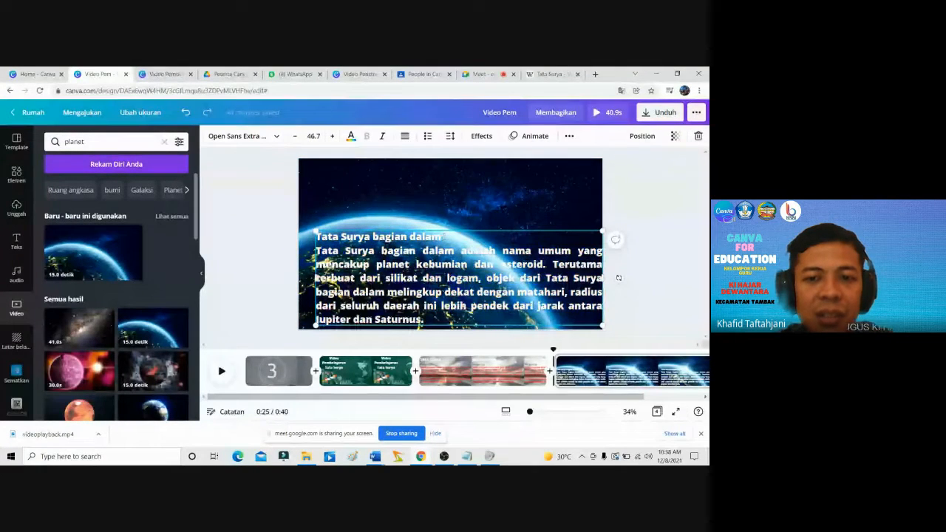
click(439, 238)
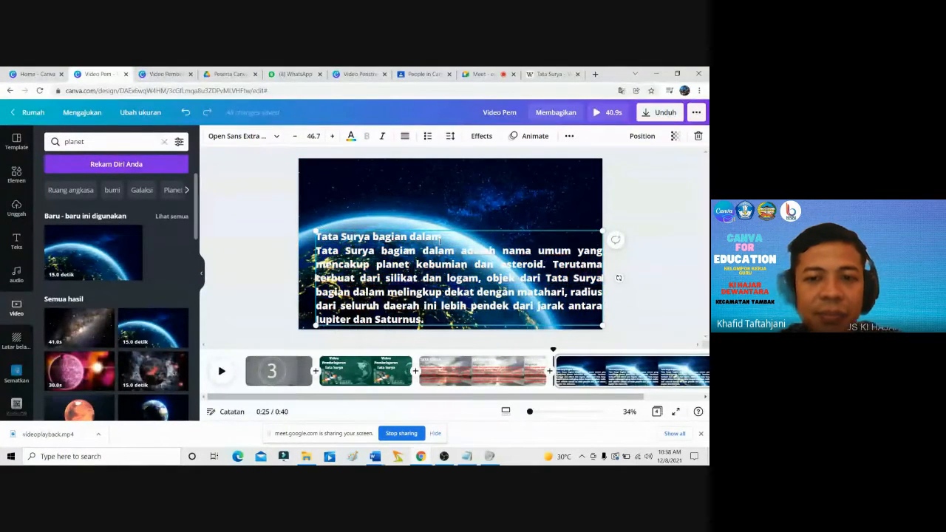
drag(439, 237, 385, 291)
drag(334, 228, 320, 229)
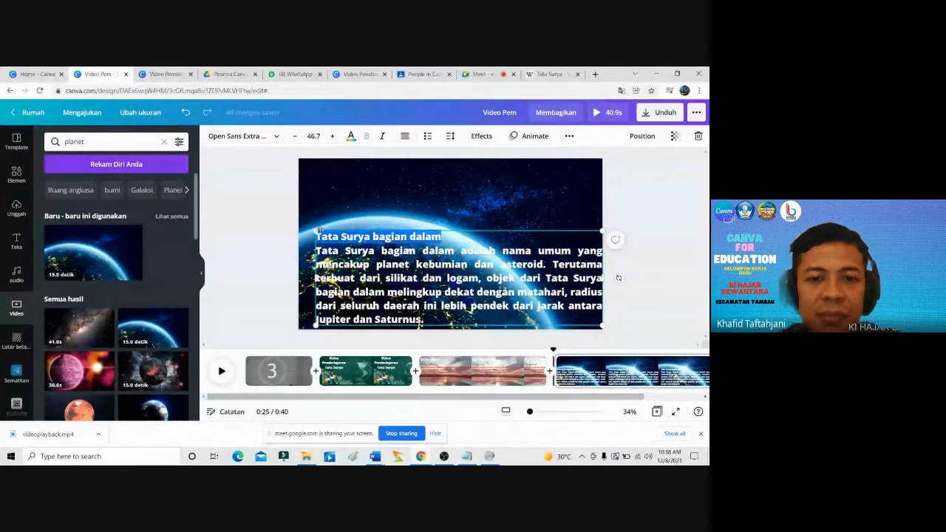
key(BackSpace)
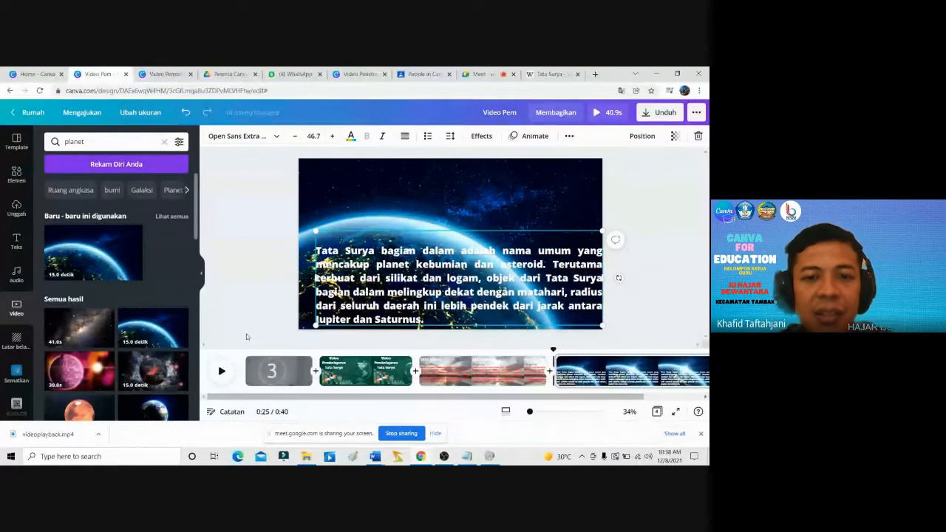
Paste the heading as a separate text, enlarge it to size 90.7 and place it above the paragraph near the page's upper edge.
click(453, 210)
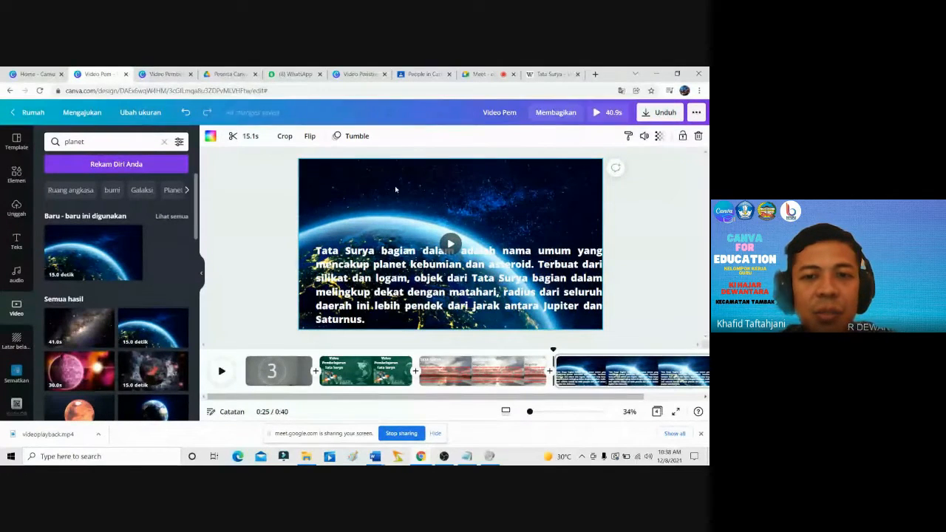
key(ctrl+z)
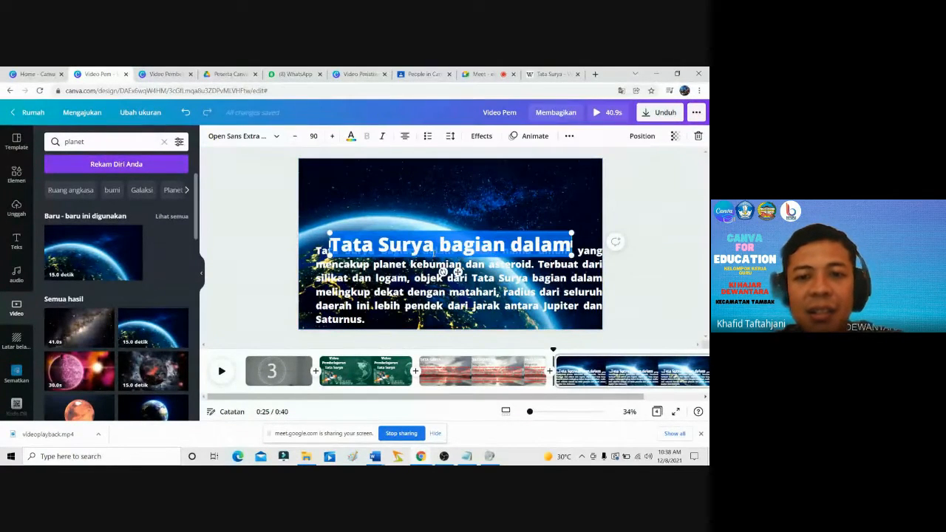
drag(457, 271, 449, 203)
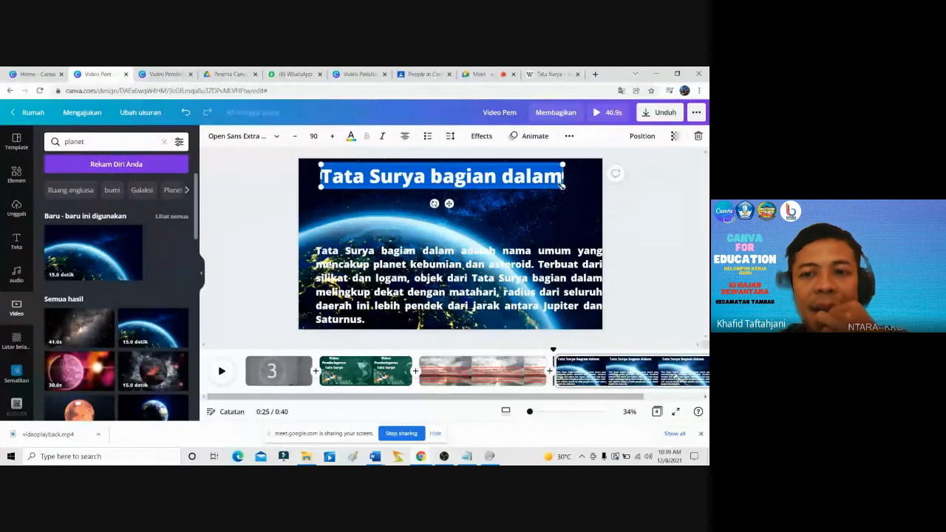
drag(561, 186, 564, 187)
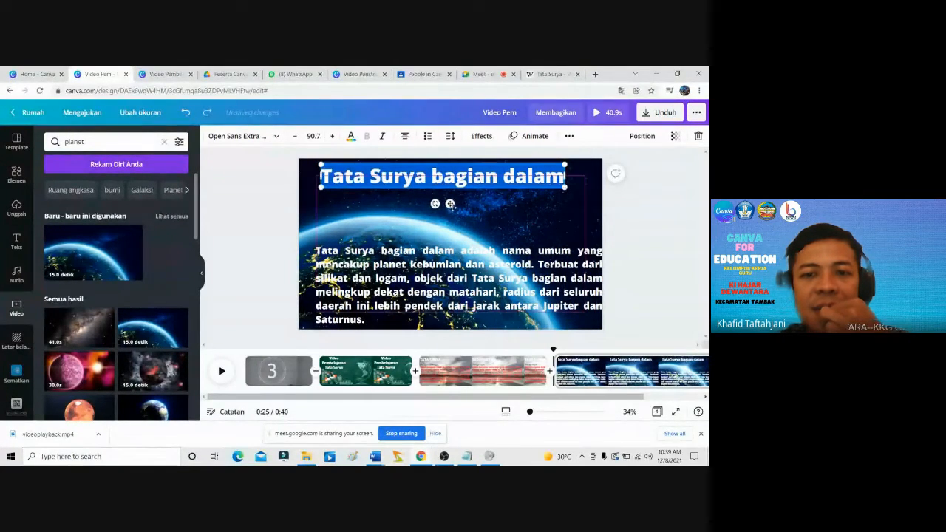
drag(450, 204, 450, 212)
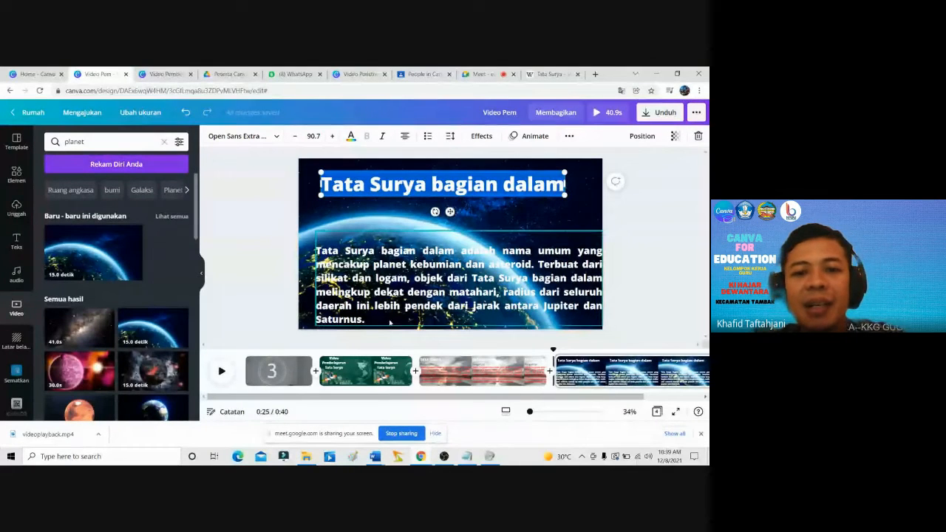
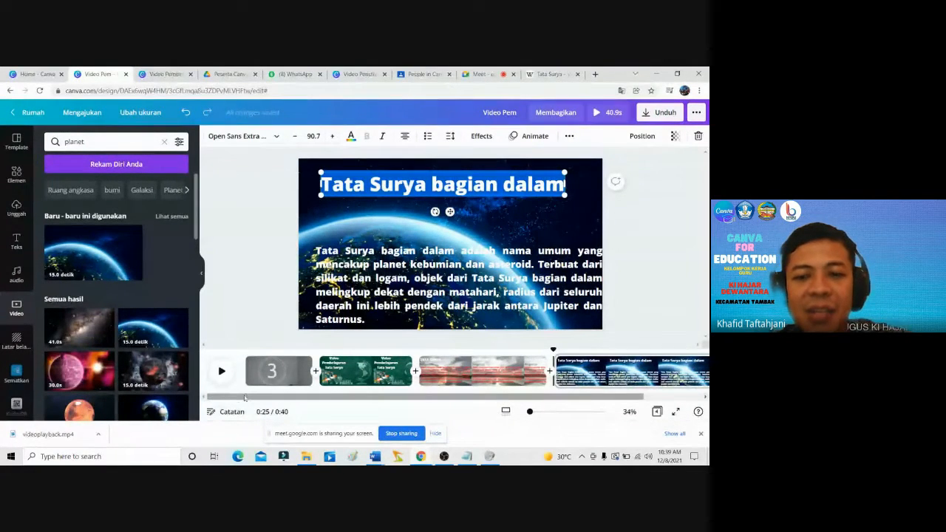
Switch to Google Drive and look through the score tables in rubrik penilaian Canva.pdf.
drag(249, 397, 330, 404)
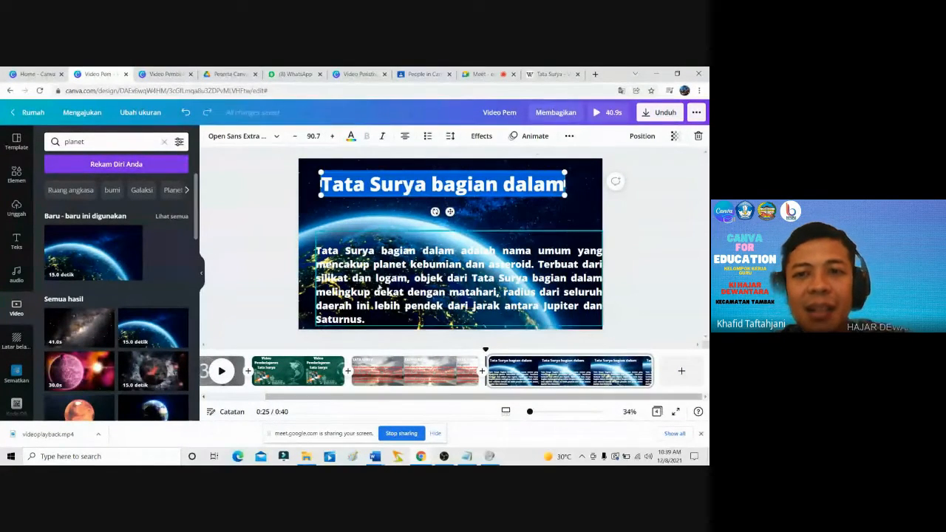
click(424, 74)
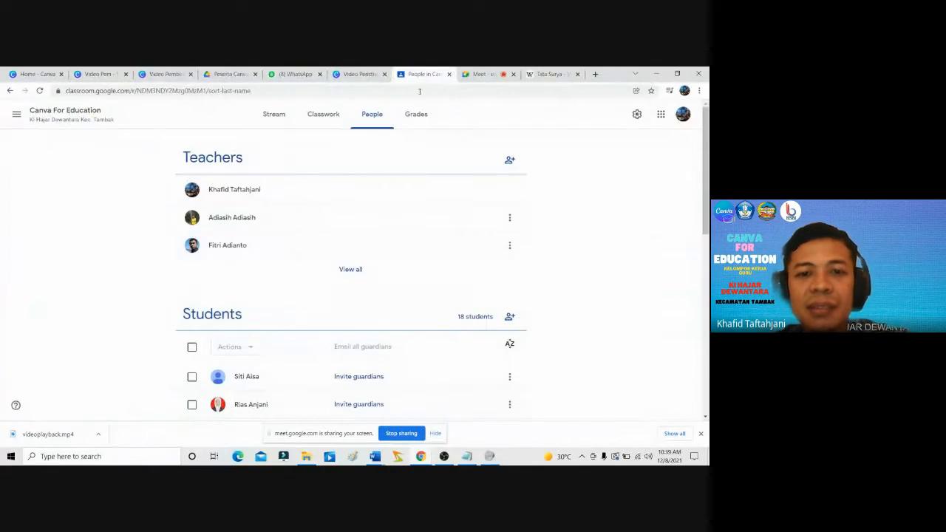
click(231, 74)
scroll(277, 241, up, 3)
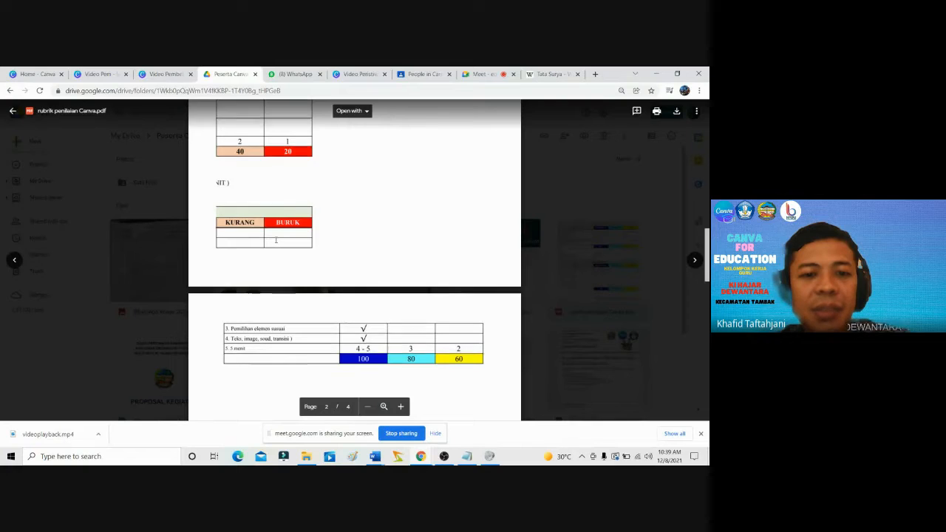
scroll(276, 240, down, 3)
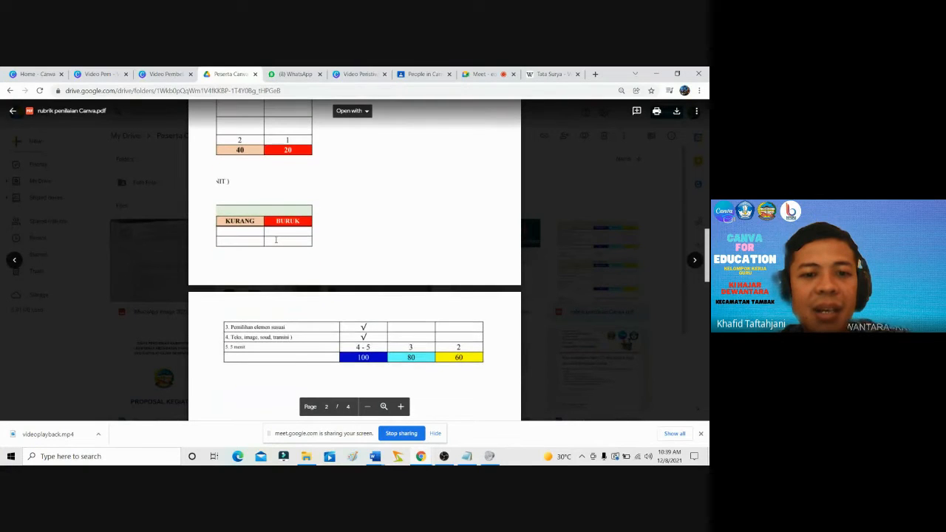
scroll(275, 240, up, 3)
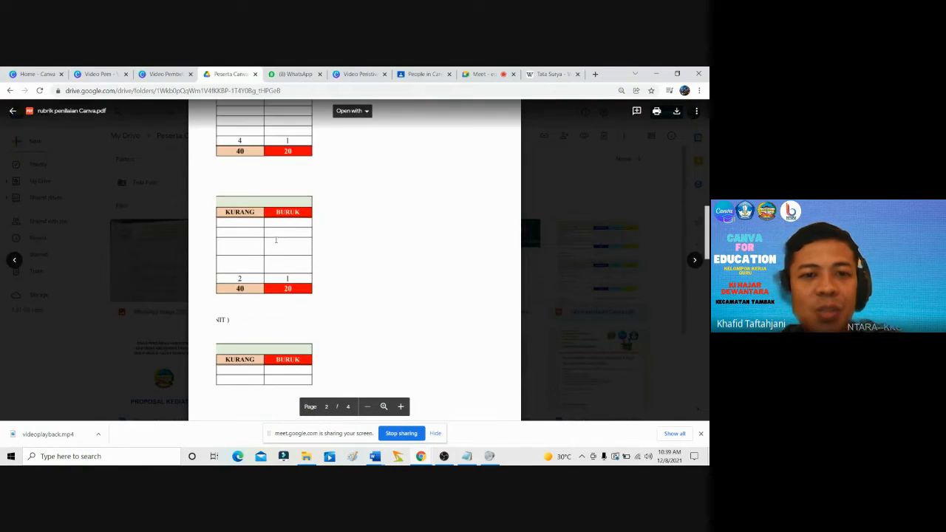
scroll(275, 303, down, 3)
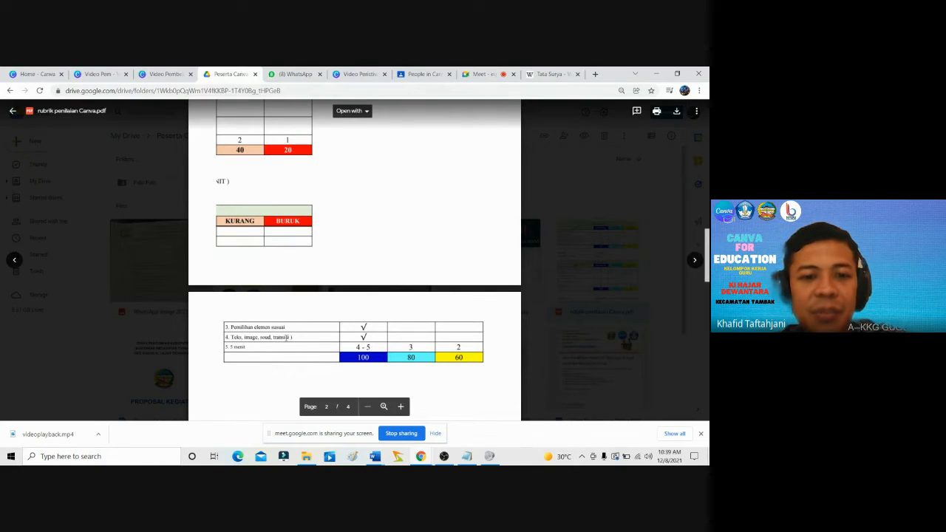
scroll(287, 334, up, 5)
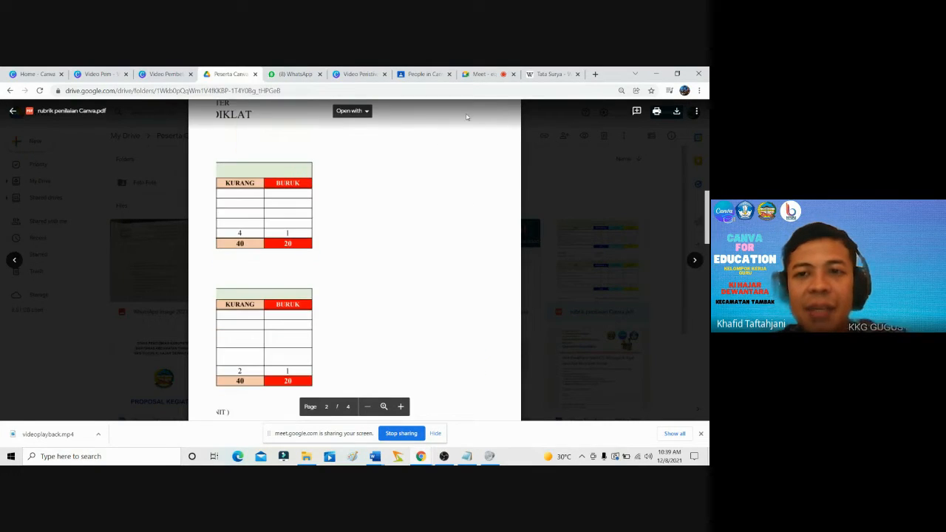
Return to the Canva design, check the title page's rocket illustration and open the "TATA SURYA pengertian" page.
click(98, 75)
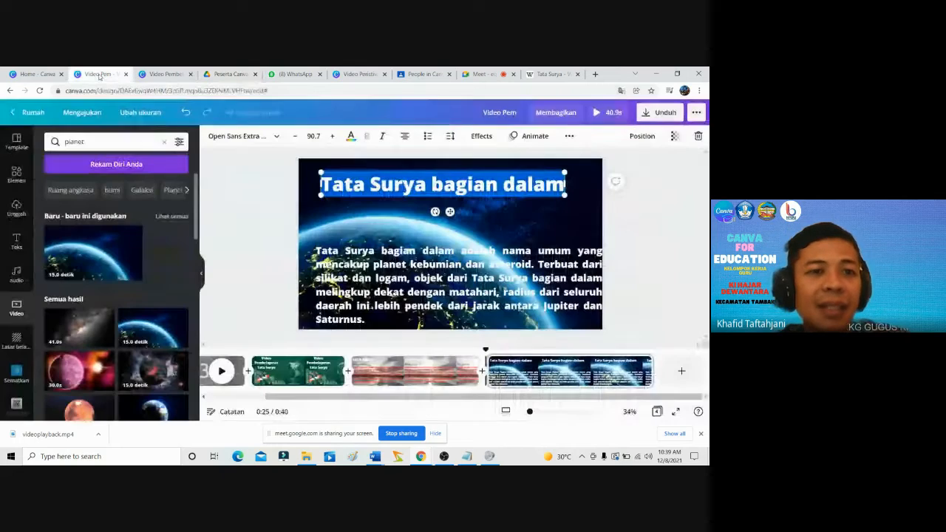
click(291, 377)
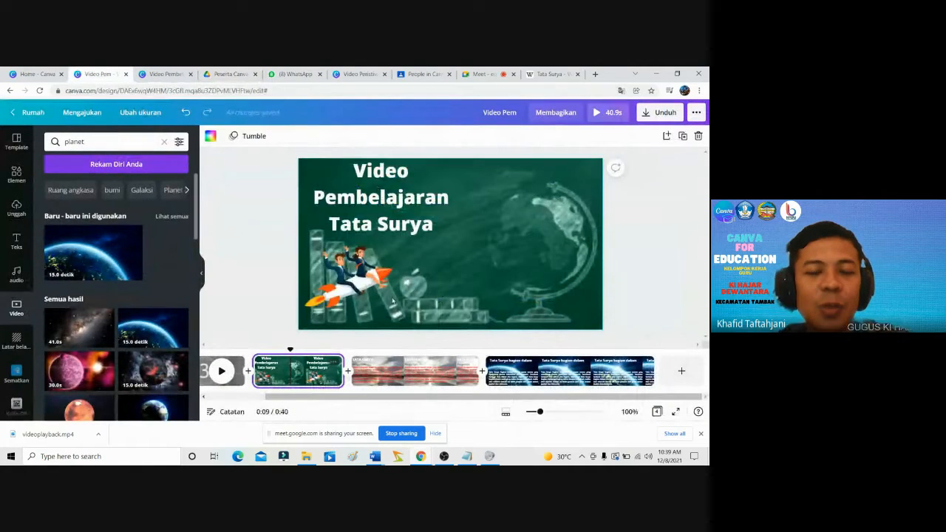
click(364, 280)
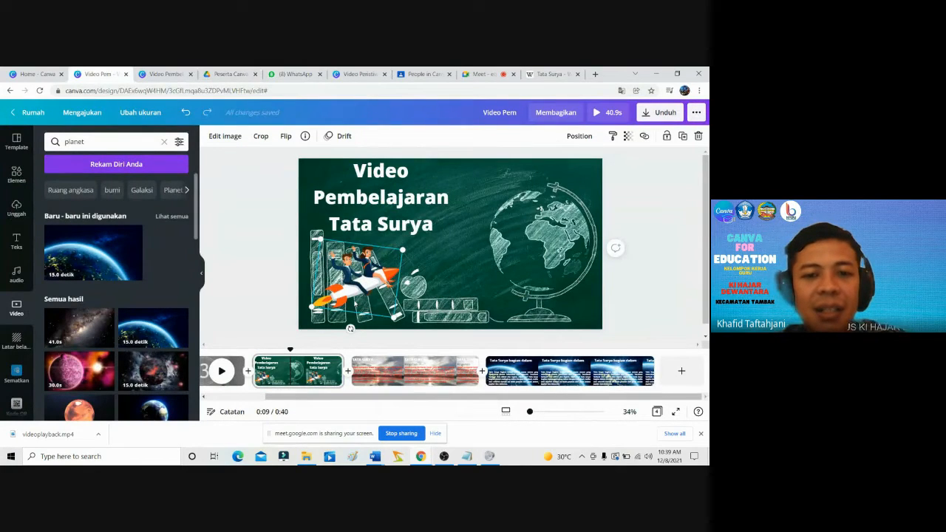
click(442, 367)
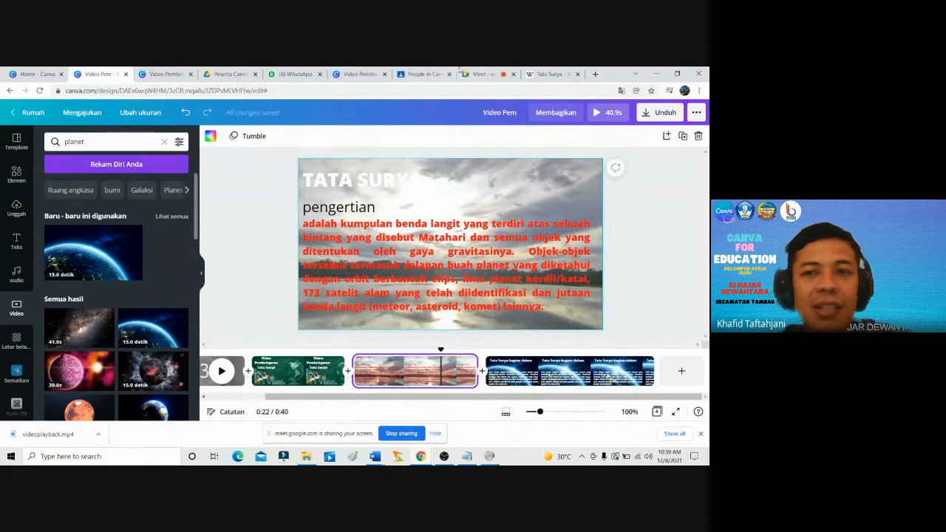
Search Google Images for "tata surya" in a new browser tab.
click(595, 74)
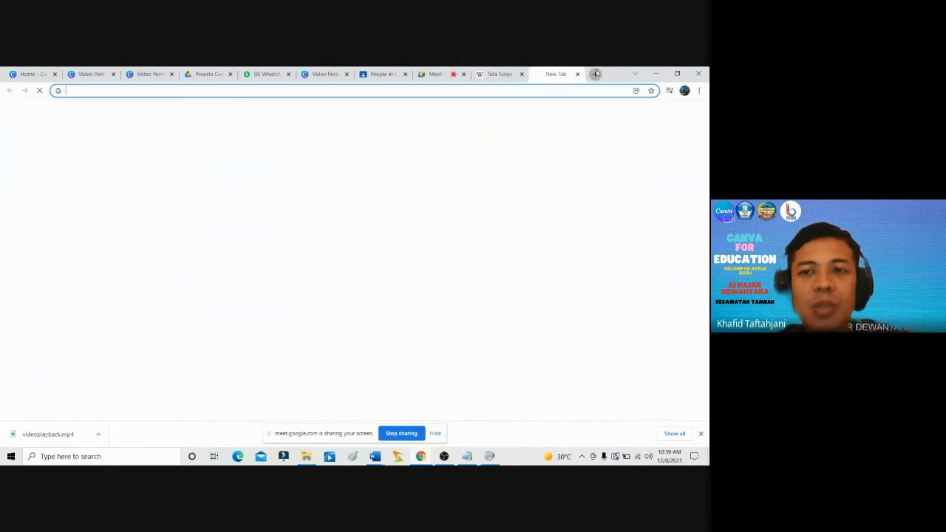
click(564, 89)
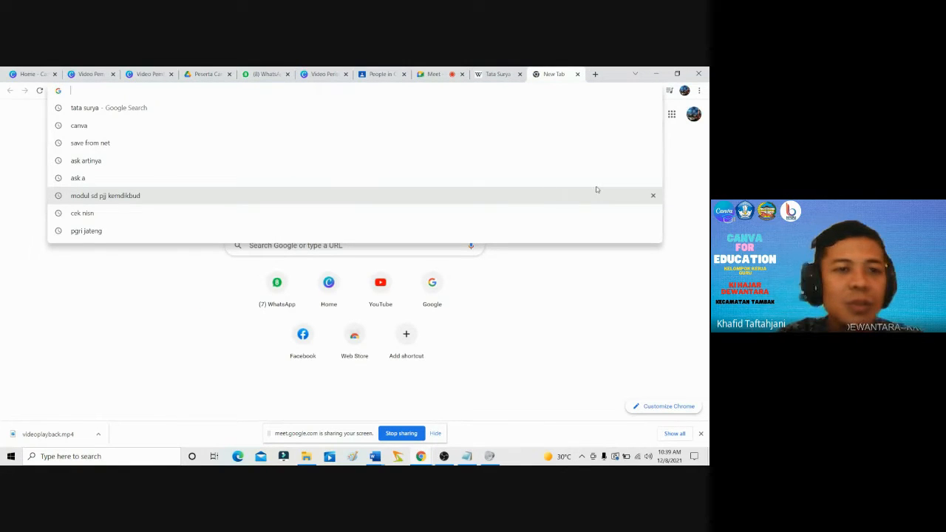
click(488, 111)
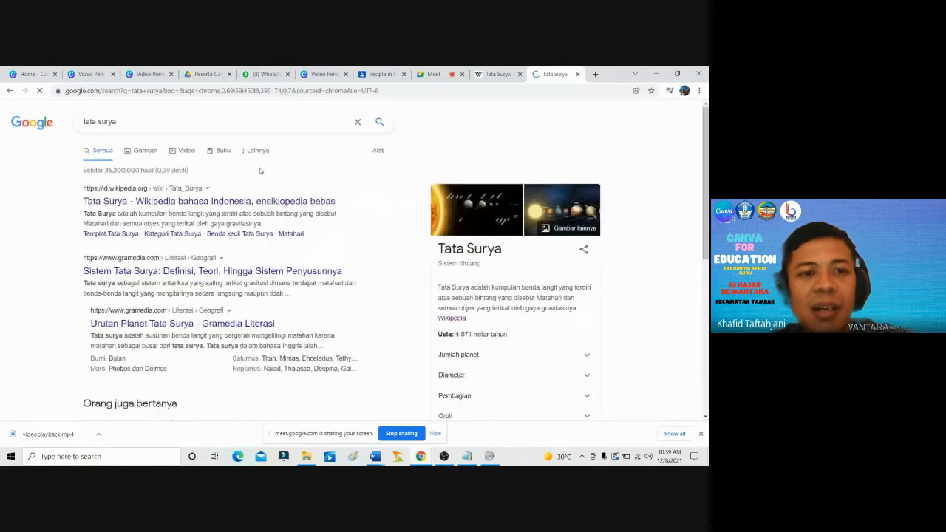
click(145, 150)
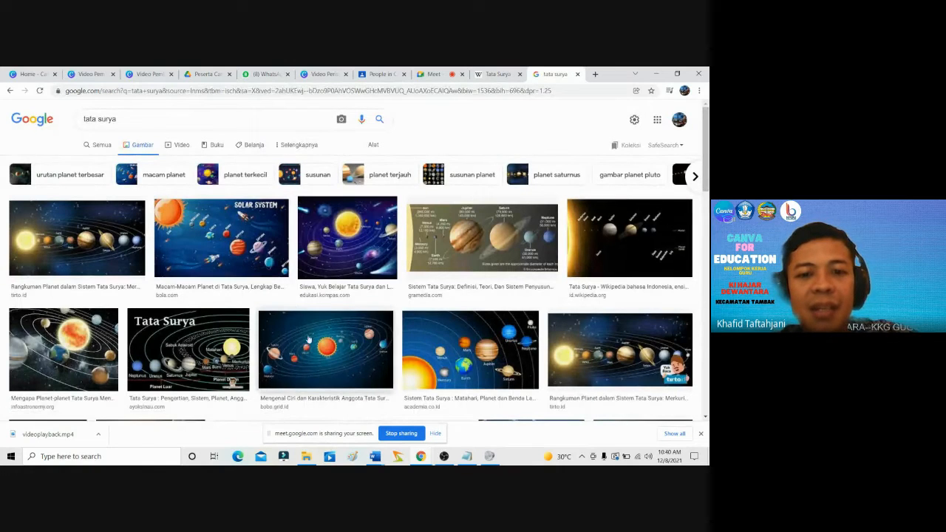
Copy the kompas.com picture of planets with a glowing sun and paste it onto the TATA SURYA page in Canva.
scroll(309, 349, down, 1)
scroll(309, 349, down, 3)
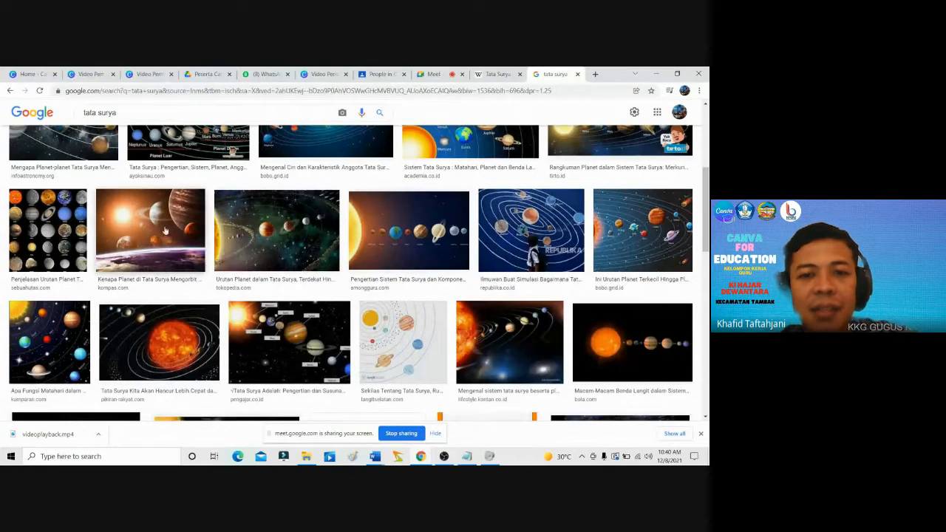
right_click(142, 230)
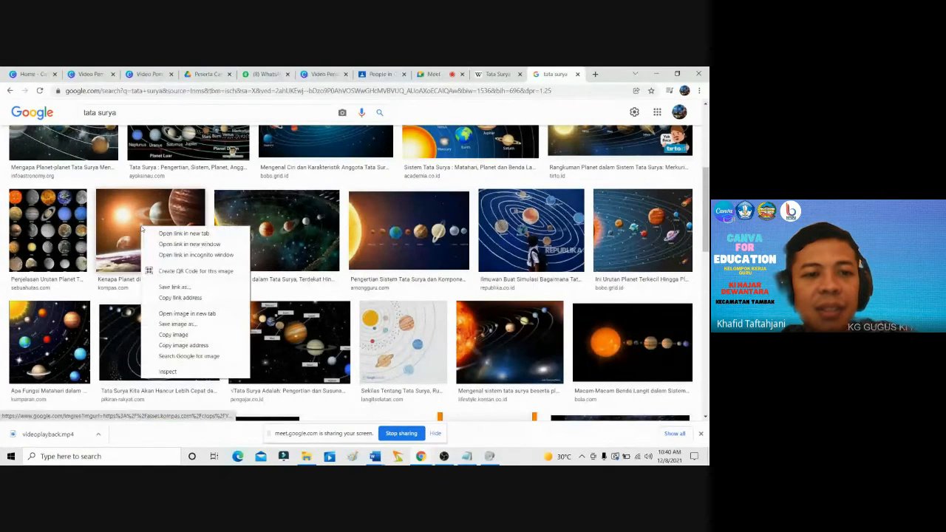
click(198, 336)
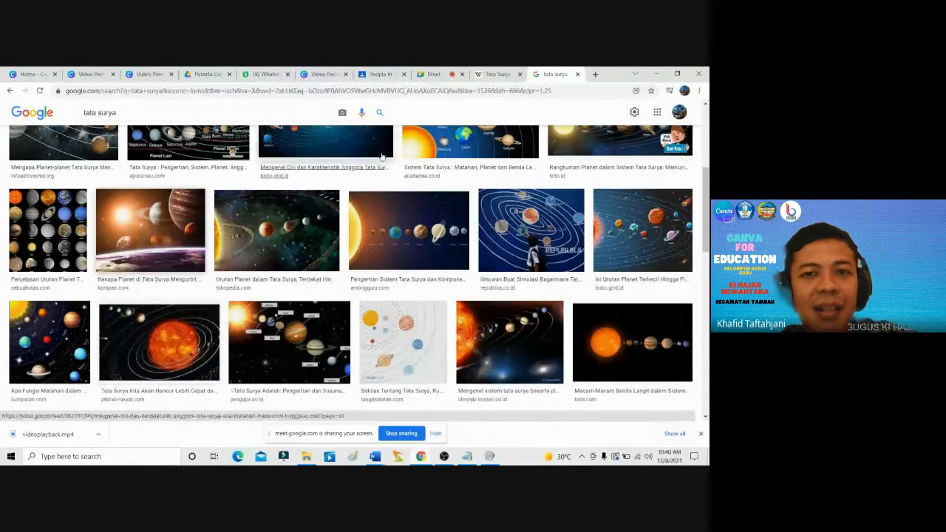
right_click(172, 251)
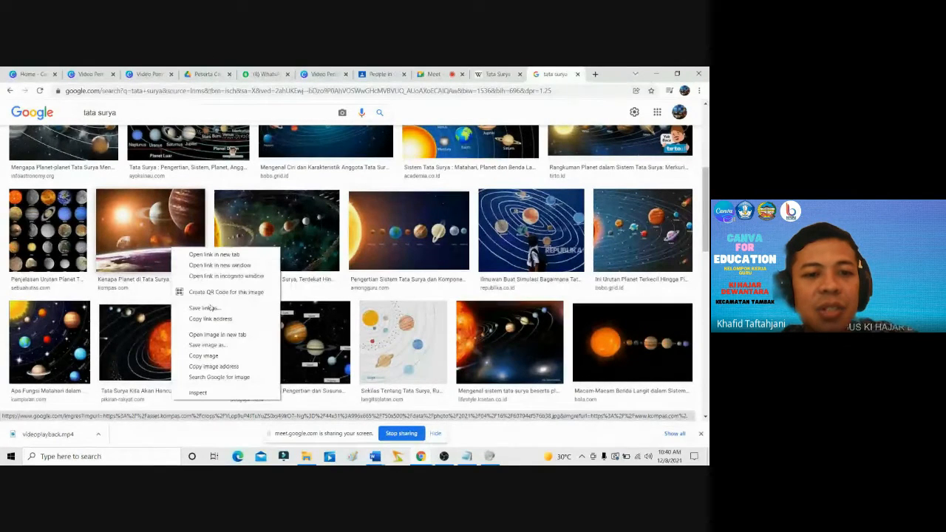
click(222, 361)
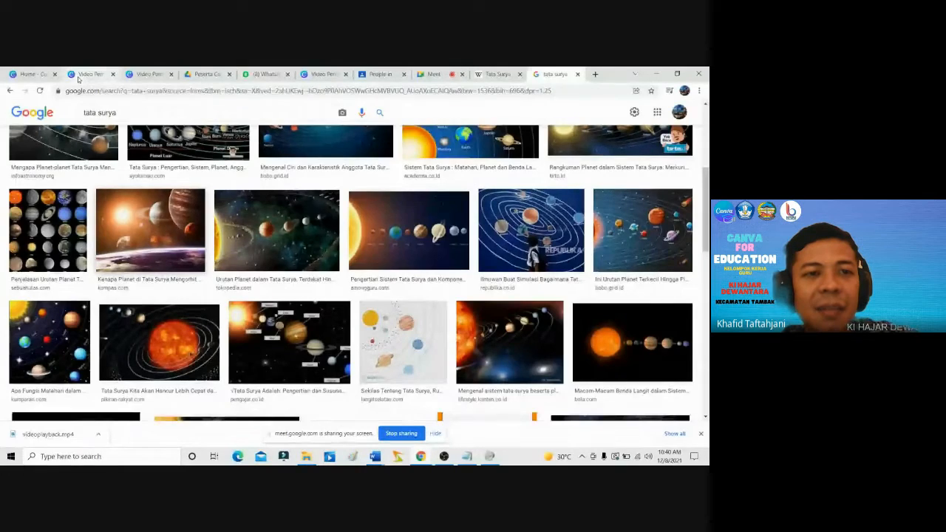
click(89, 73)
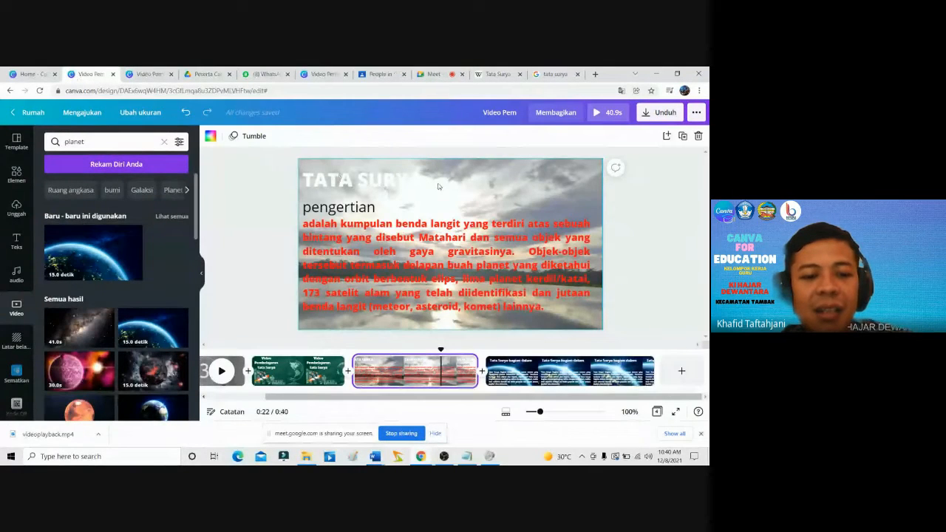
key(ctrl+v)
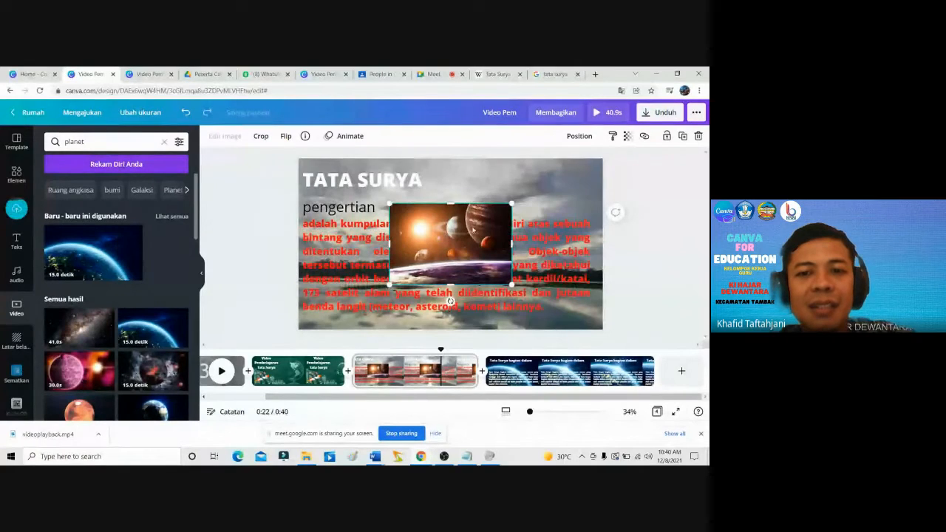
Move the planet picture to the page's upper-right corner, rotate it diagonally and enlarge it past the page edges.
drag(447, 232, 543, 179)
drag(544, 245, 520, 237)
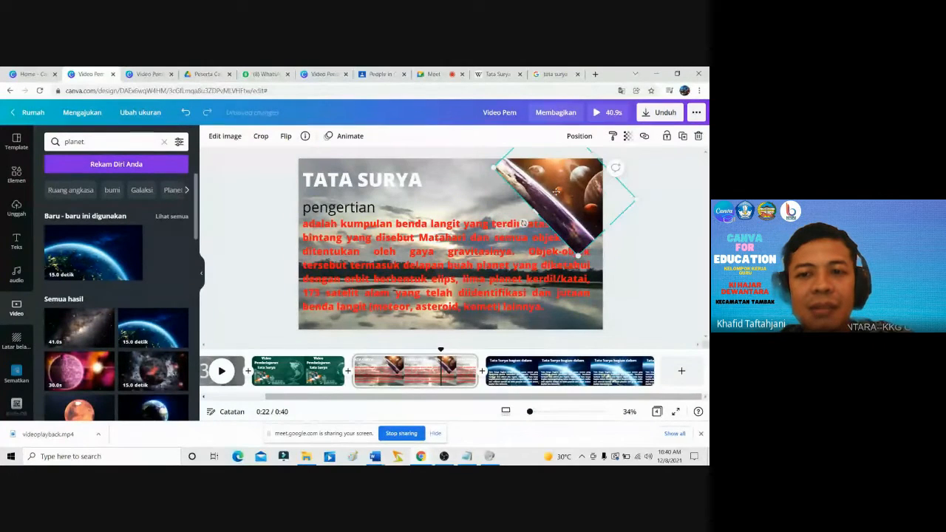
mouse_move(555, 192)
mouse_down()
mouse_move(585, 180)
mouse_move(543, 197)
mouse_up()
drag(526, 161, 516, 100)
drag(565, 228, 598, 216)
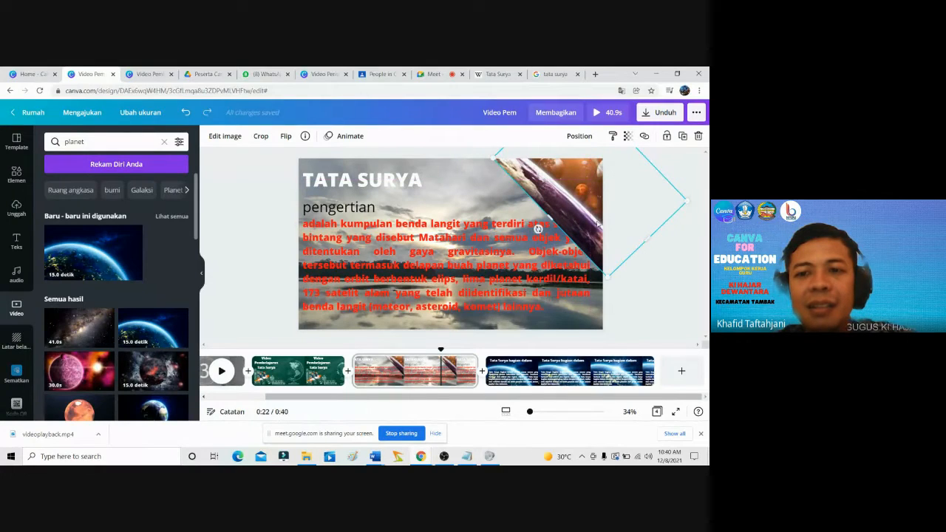
Apply the Tectonic (tektonik) photo animation to the planet picture and close the animation options.
click(344, 140)
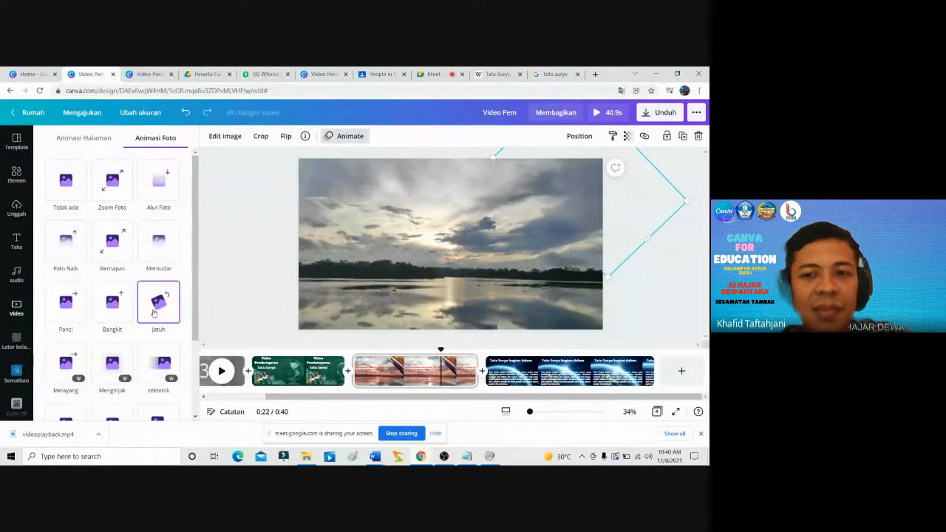
click(112, 301)
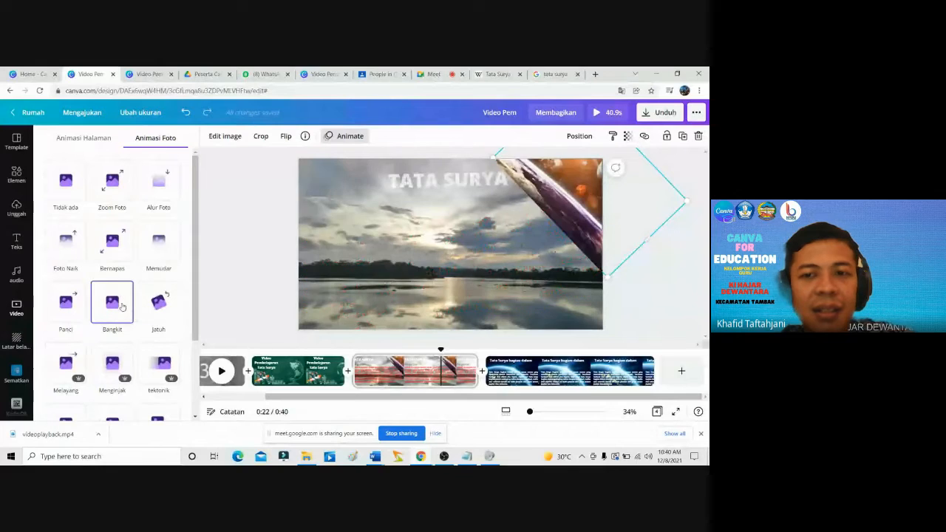
scroll(147, 378, down, 1)
click(154, 320)
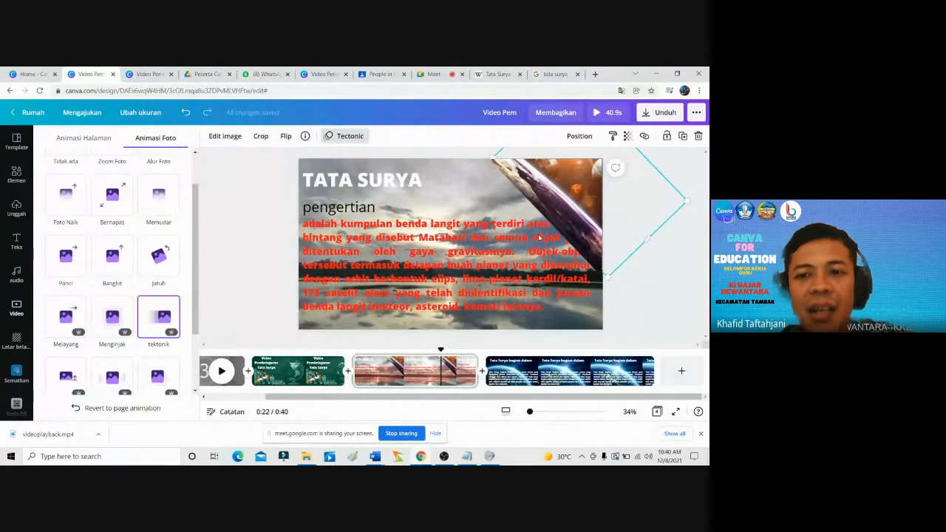
click(256, 270)
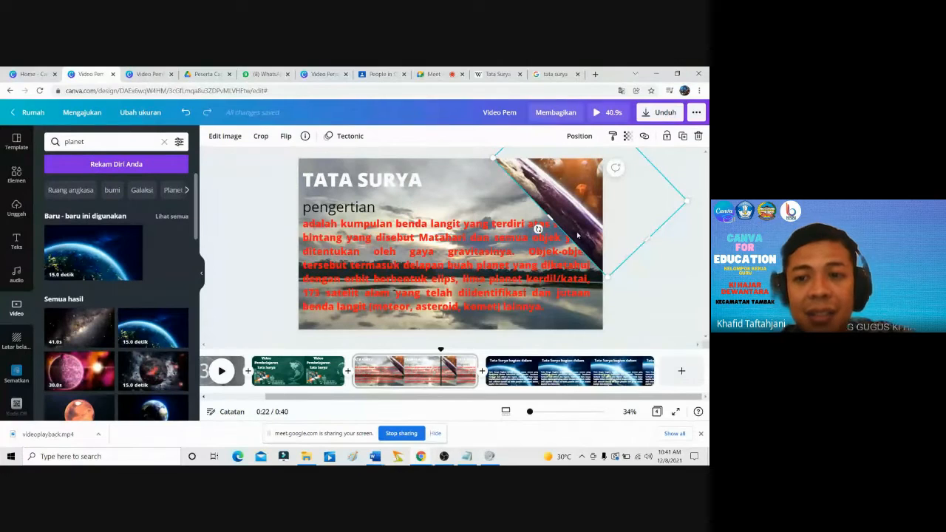
Send the planet picture one layer backward behind the red paragraph, nudge it slightly and deselect it.
right_click(577, 235)
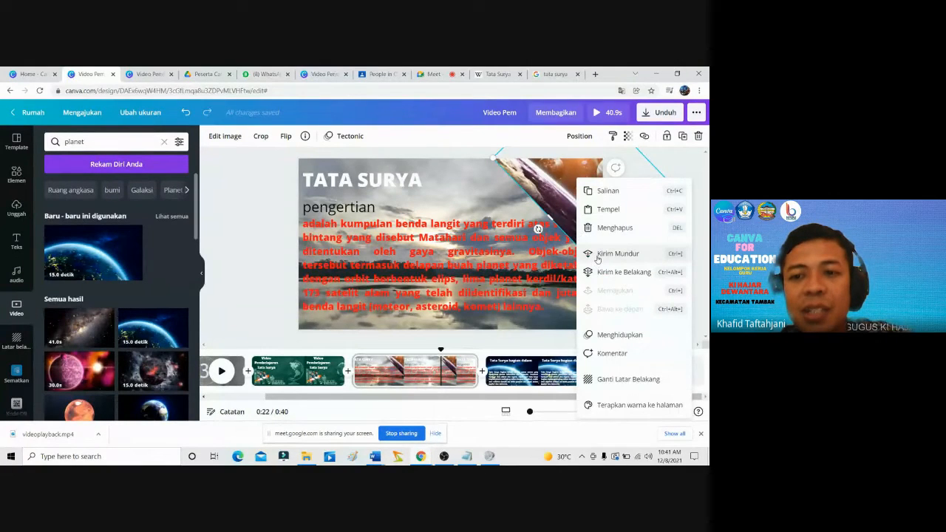
click(597, 254)
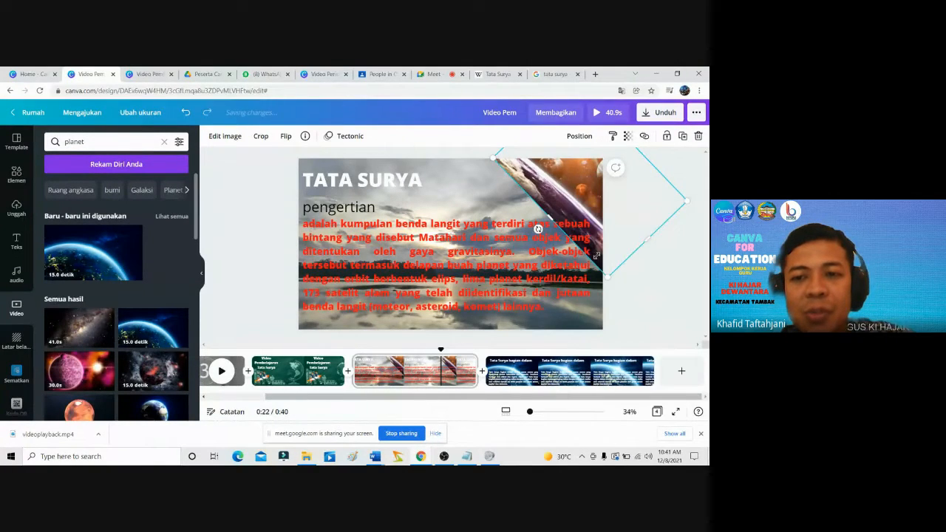
drag(538, 229, 575, 191)
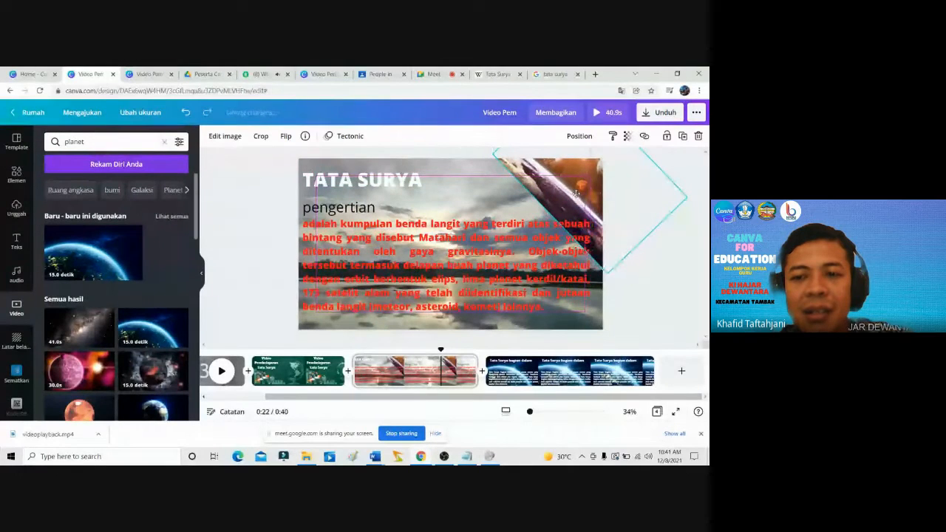
click(667, 295)
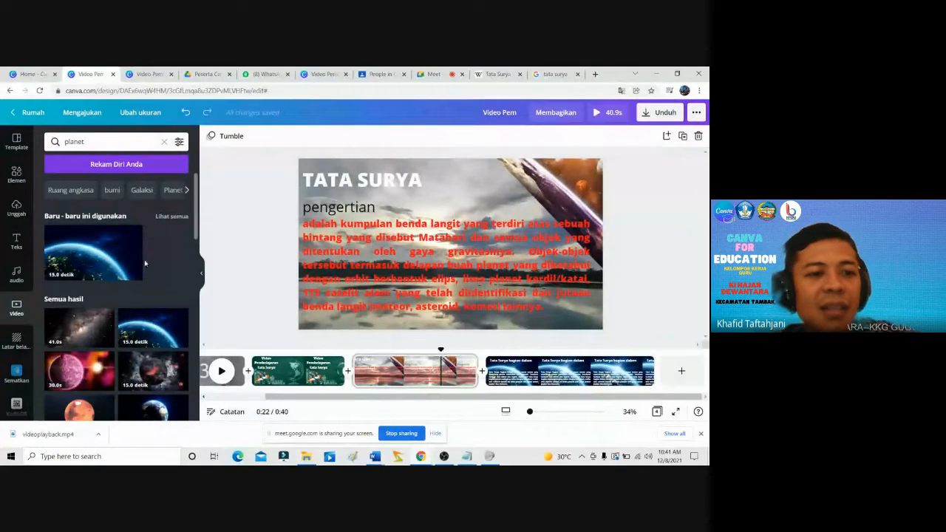
Search the elements library for "matahari", replacing the earlier "roket" search term.
click(16, 174)
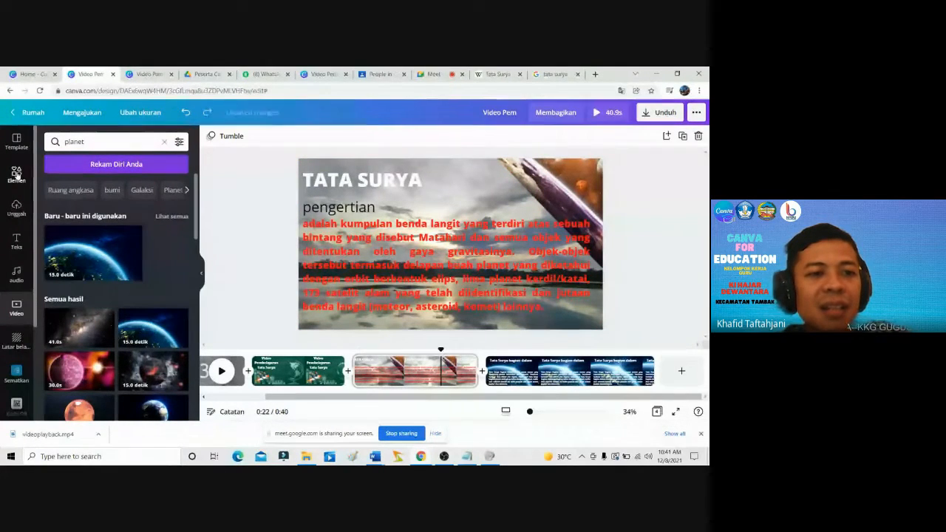
click(94, 141)
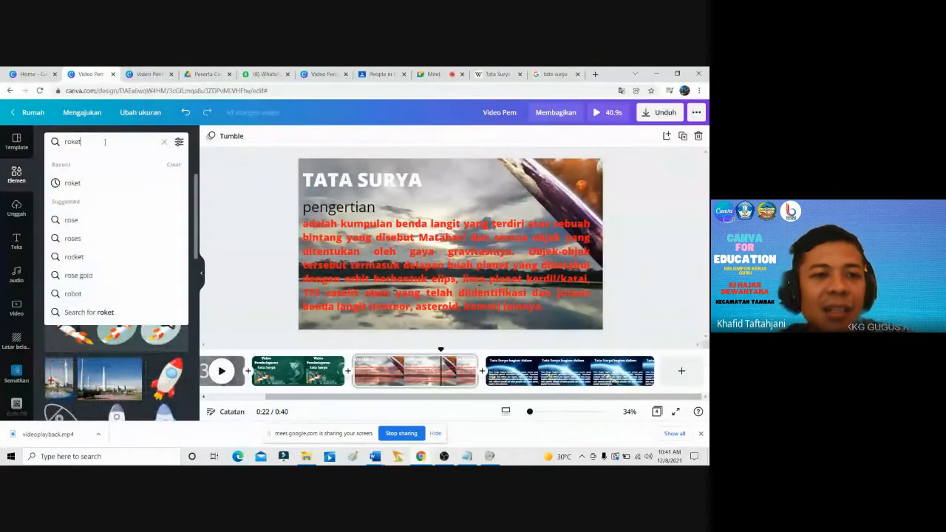
drag(83, 142, 63, 141)
text(m)
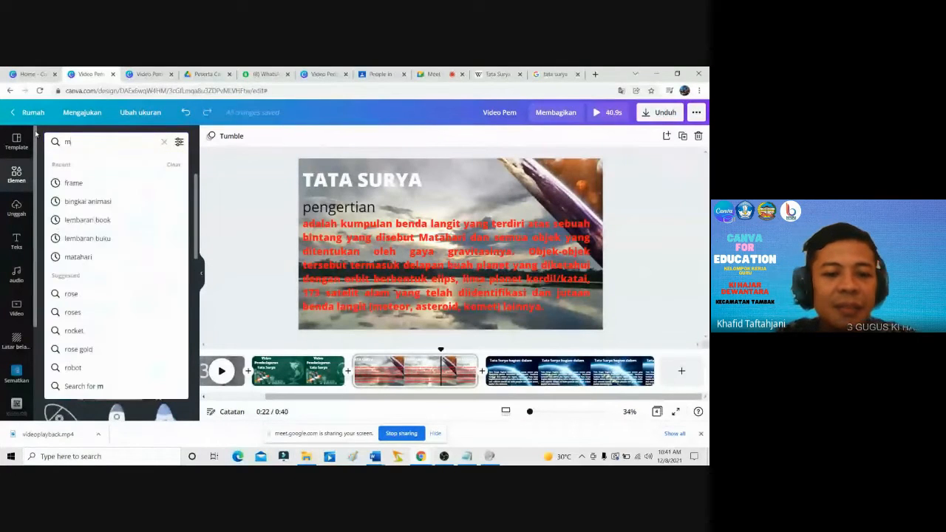
text(atahari)
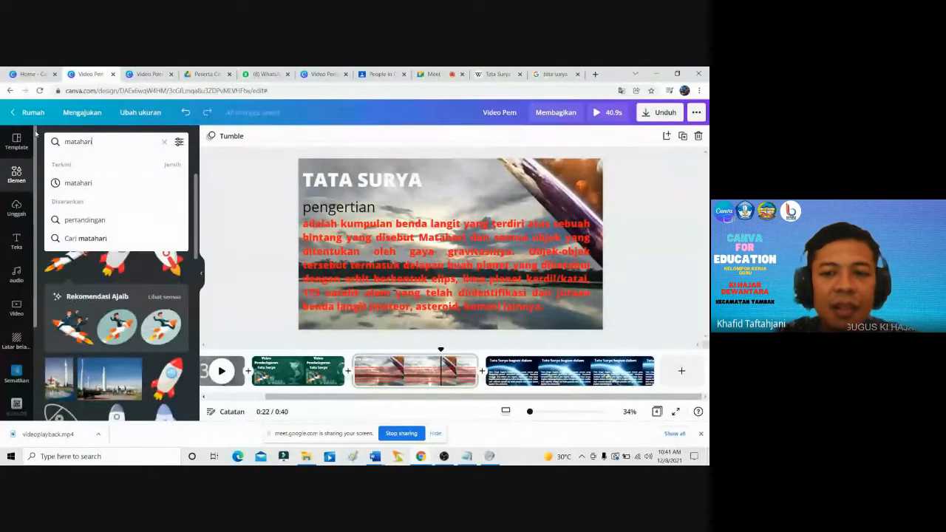
key(Return)
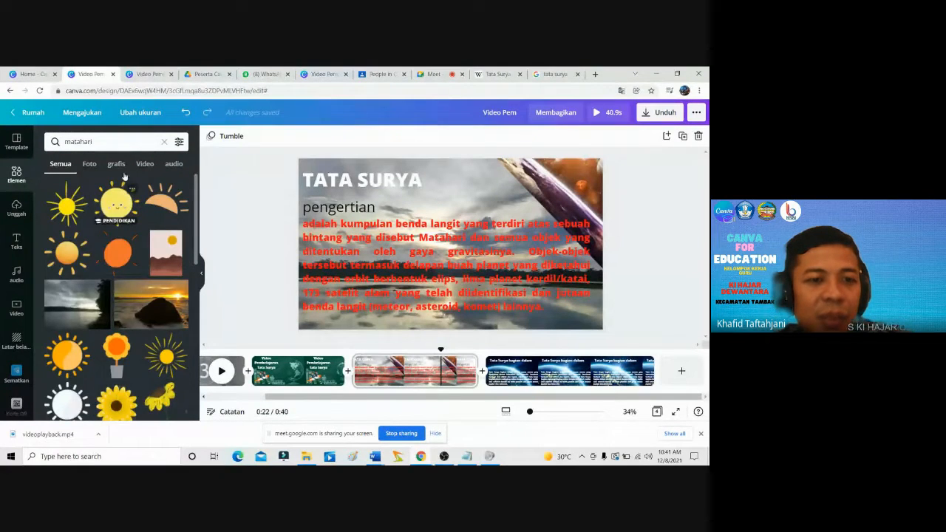
Look through the graphics and the full set of "matahari" results for a suitable sun picture.
click(116, 165)
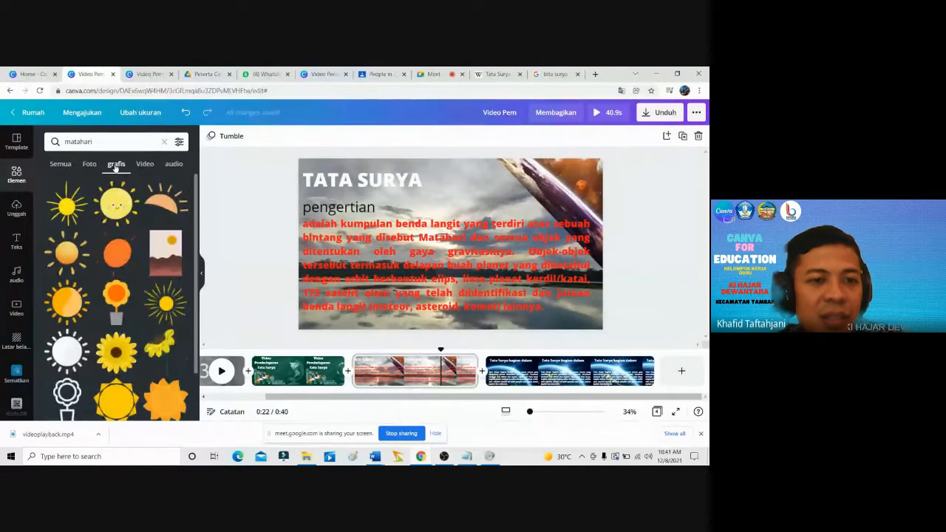
scroll(111, 258, down, 5)
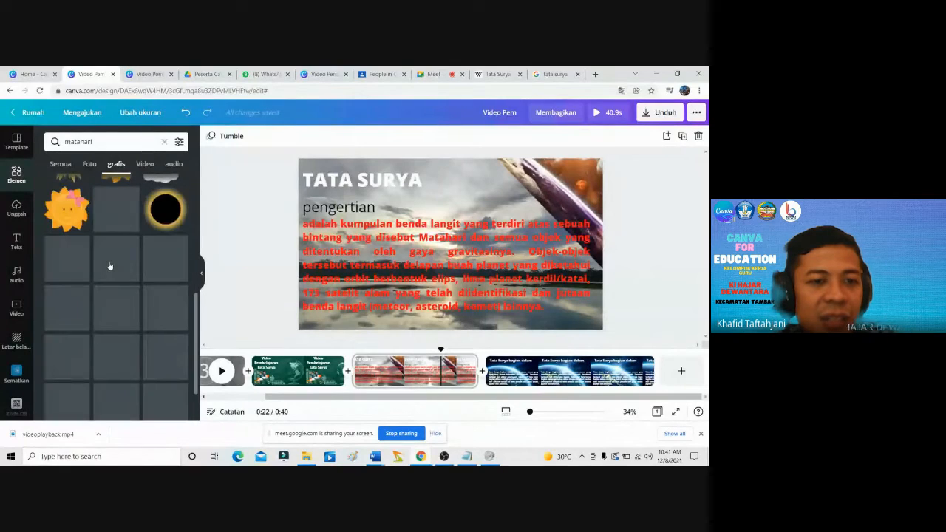
scroll(109, 265, down, 5)
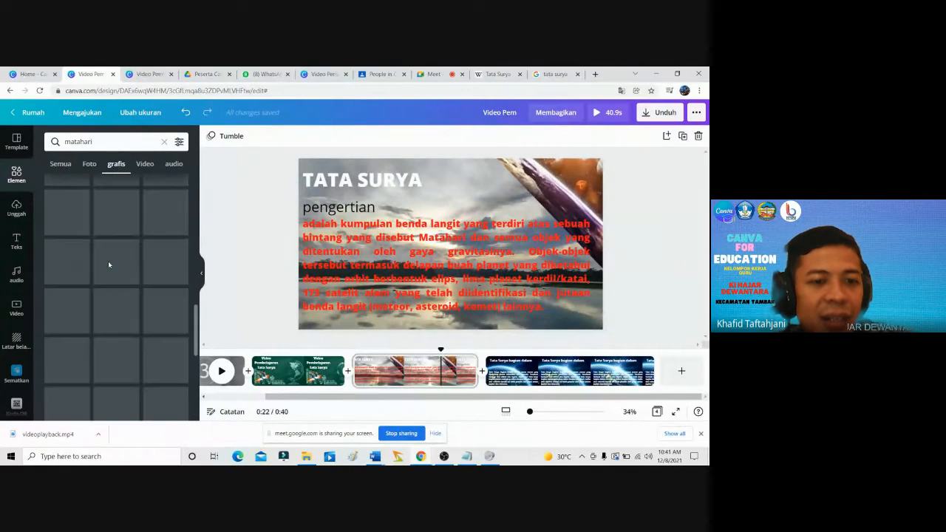
scroll(111, 259, up, 5)
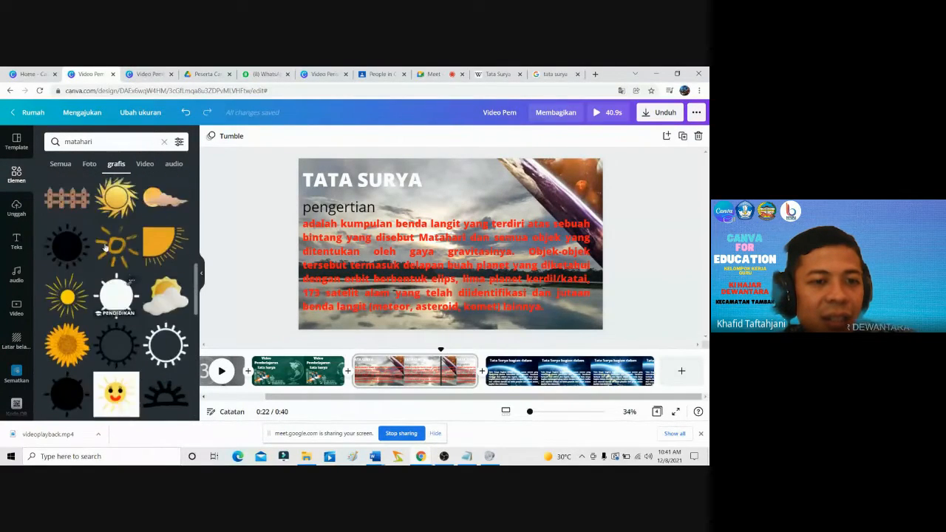
click(49, 164)
scroll(103, 229, down, 3)
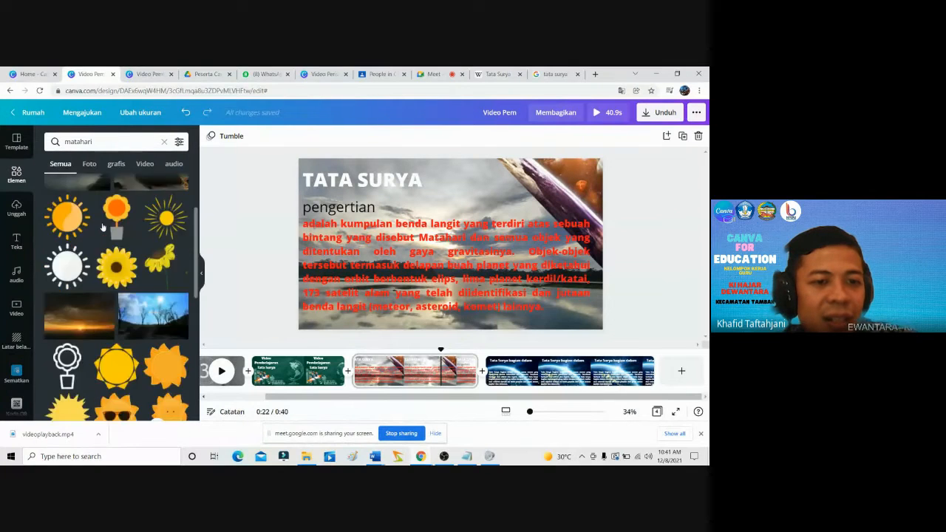
scroll(102, 229, down, 10)
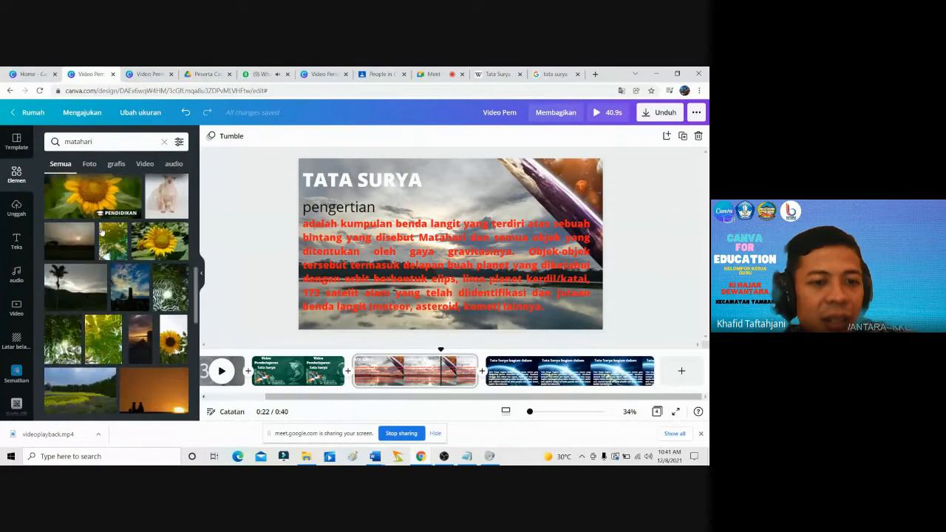
scroll(102, 235, down, 3)
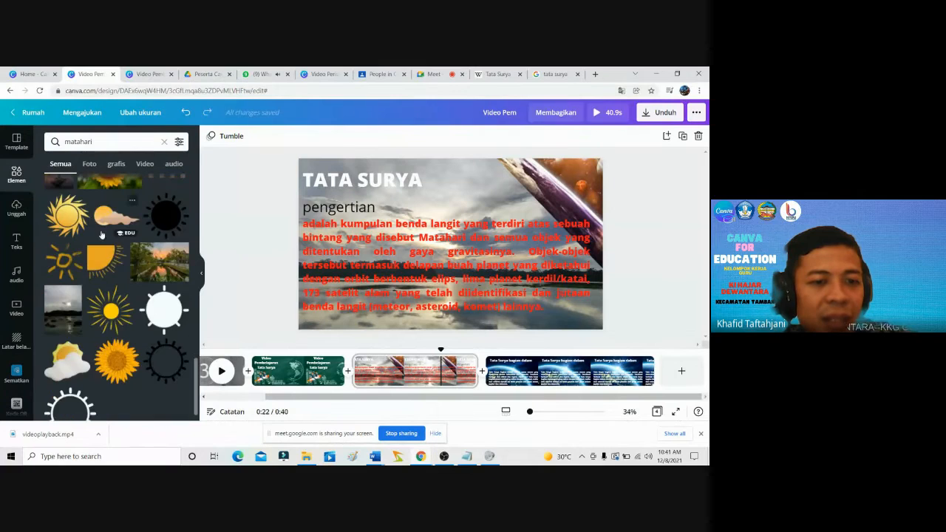
scroll(102, 235, down, 6)
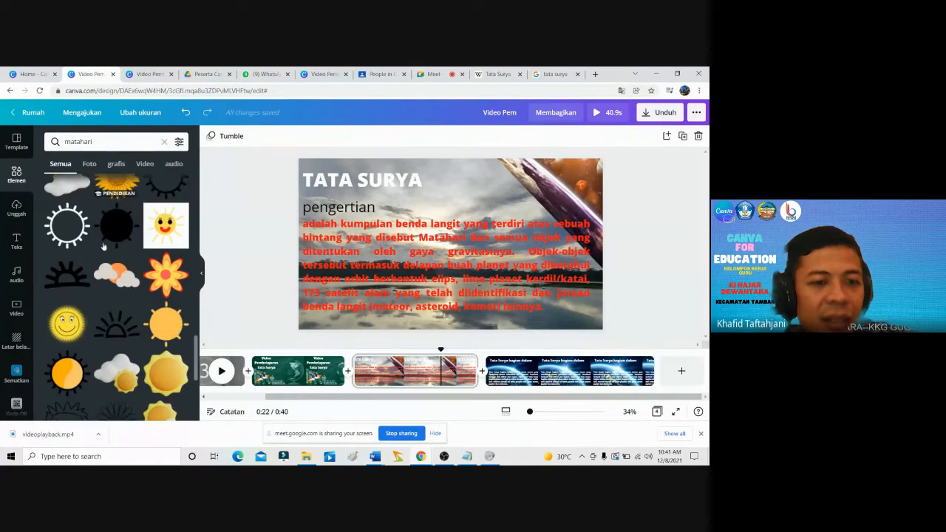
scroll(104, 247, down, 4)
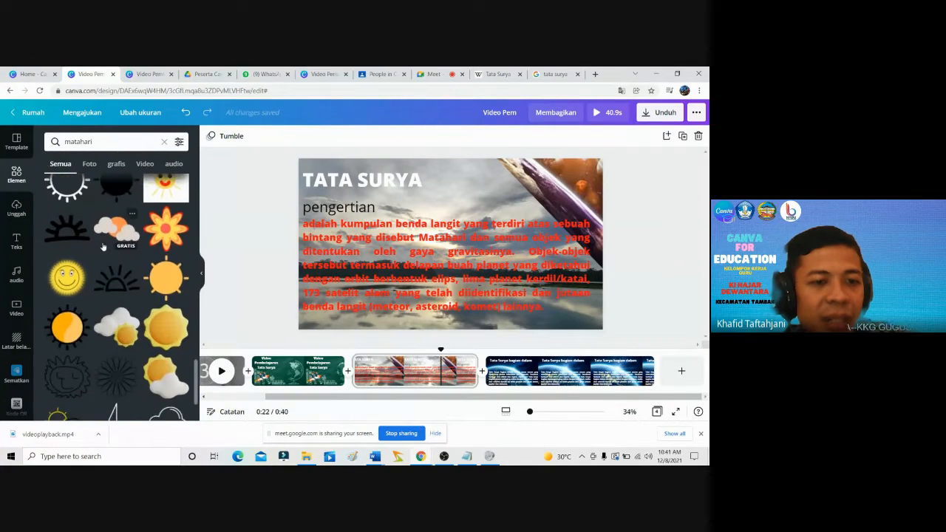
scroll(104, 247, down, 5)
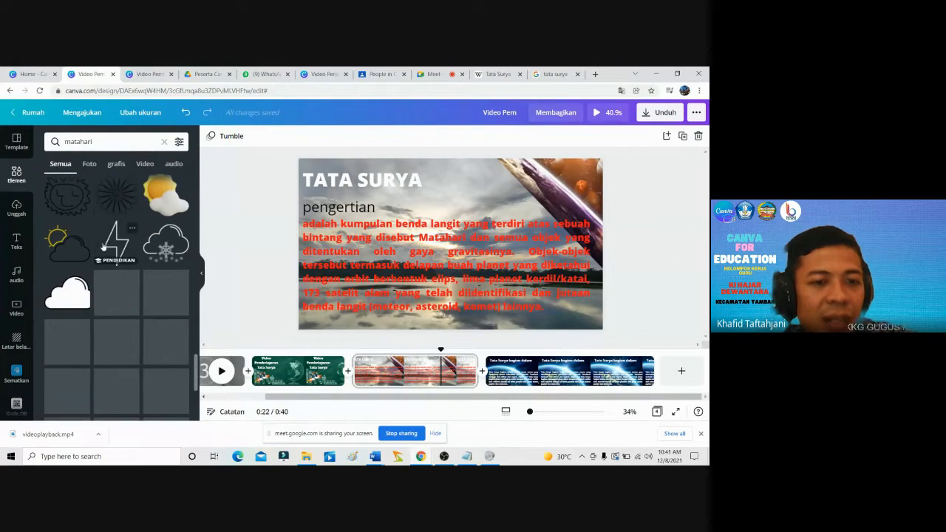
scroll(104, 247, down, 5)
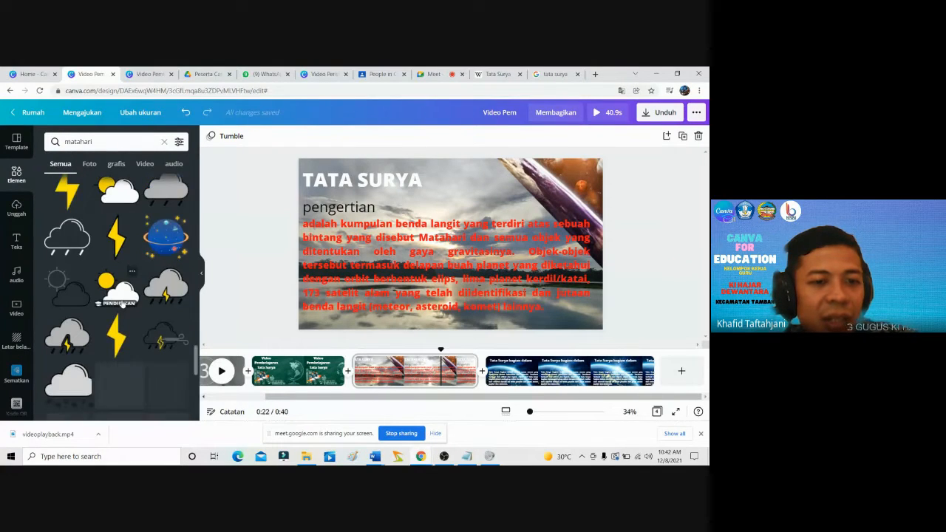
scroll(128, 354, down, 1)
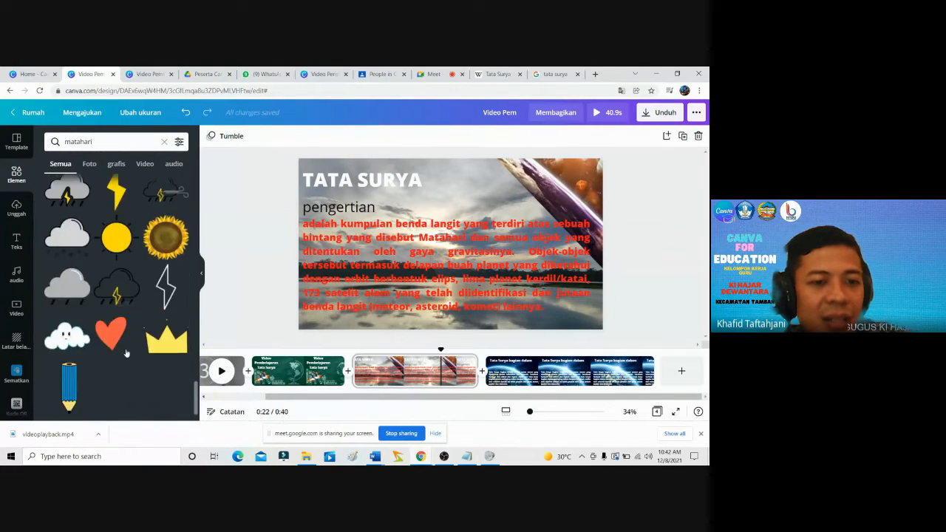
scroll(118, 325, up, 5)
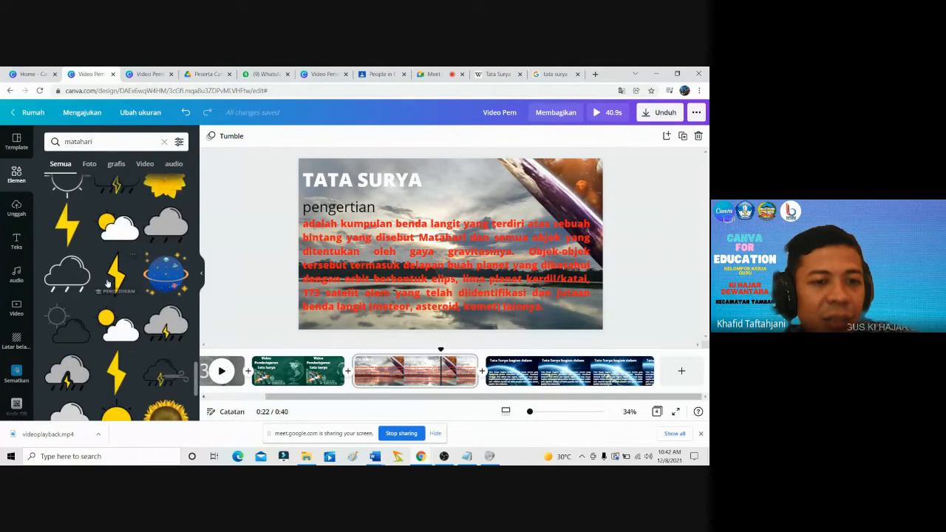
scroll(107, 283, up, 5)
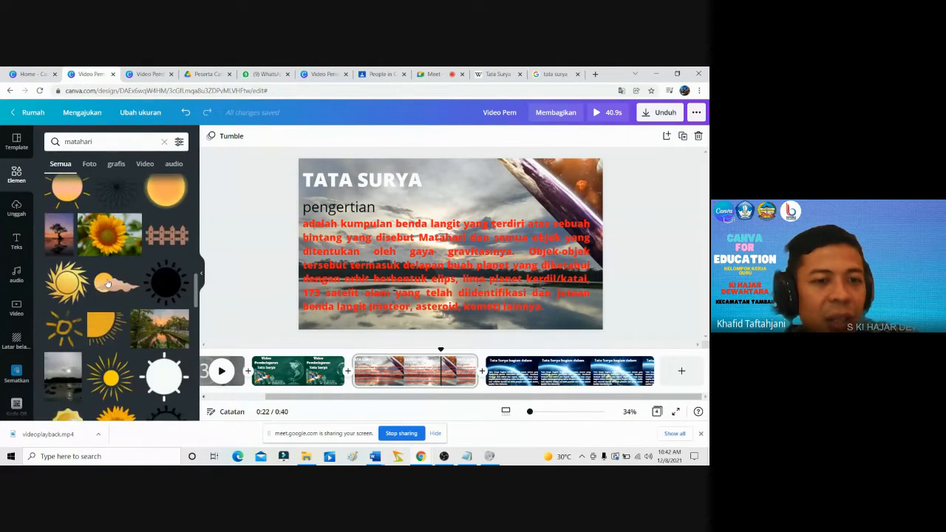
scroll(107, 283, up, 5)
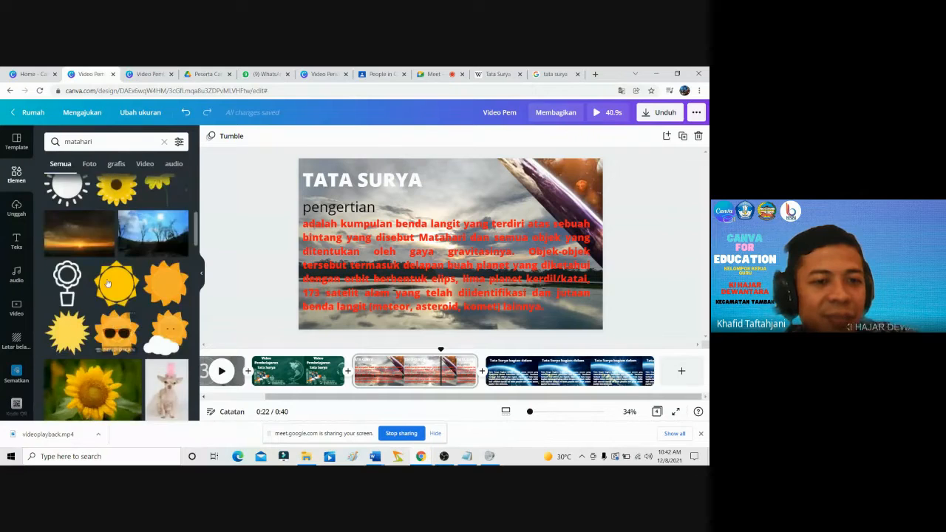
scroll(107, 283, up, 2)
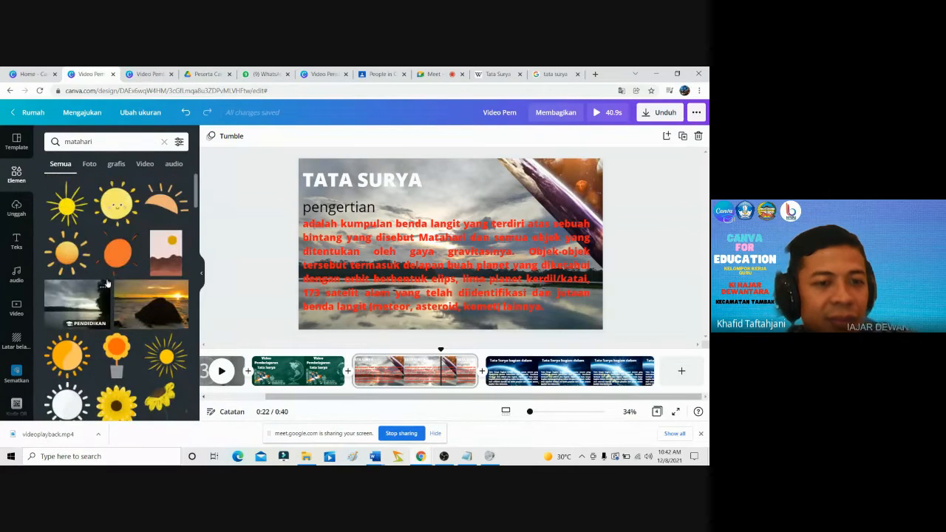
Add the smiling yellow sun graphic to the TATA SURYA page and move it to the upper edge between the title and the planet picture.
click(117, 164)
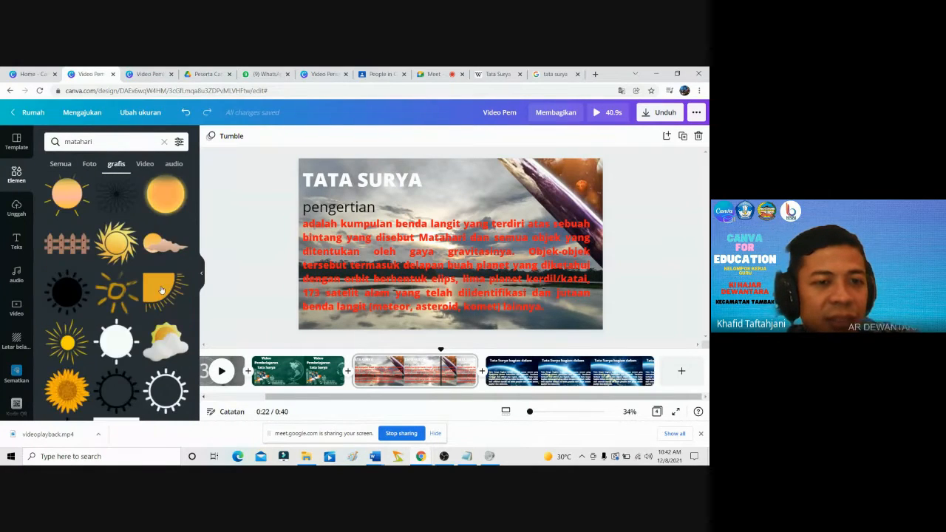
click(144, 164)
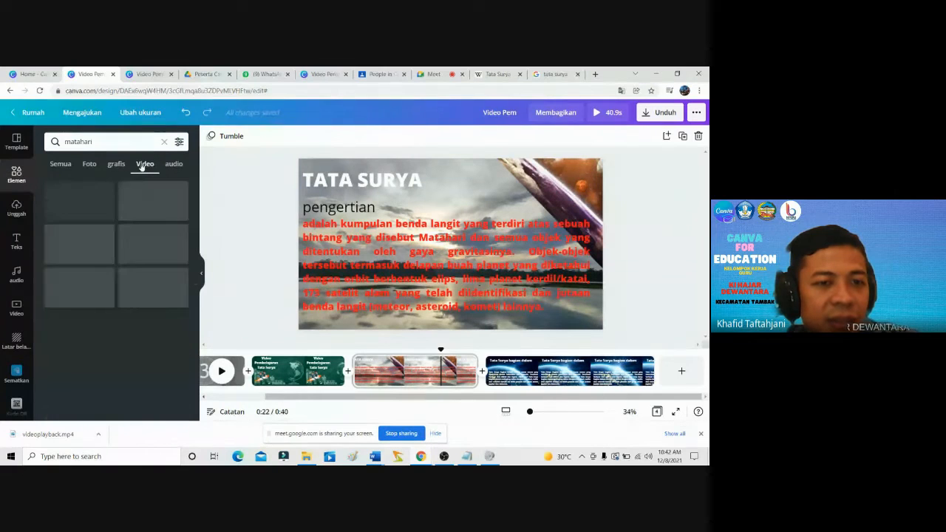
click(115, 164)
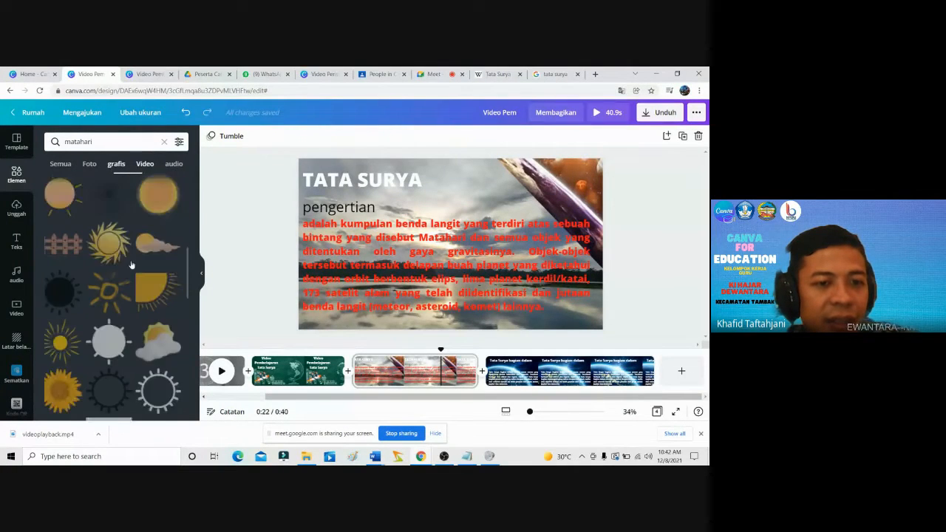
scroll(131, 265, down, 5)
scroll(130, 265, down, 10)
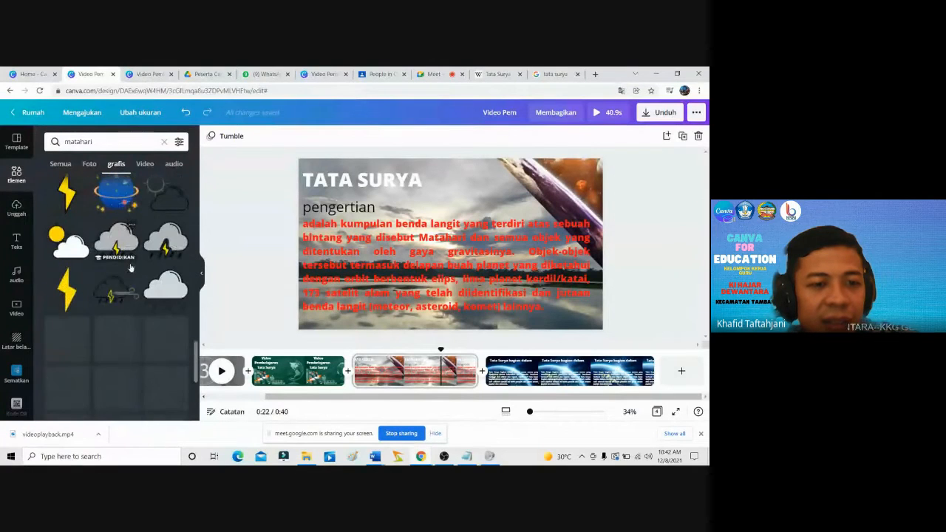
scroll(131, 268, down, 2)
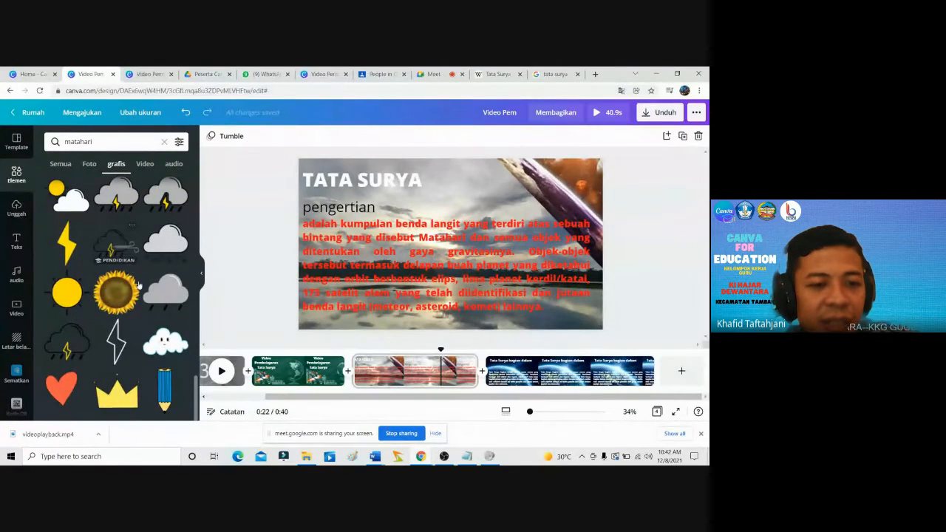
scroll(137, 271, up, 10)
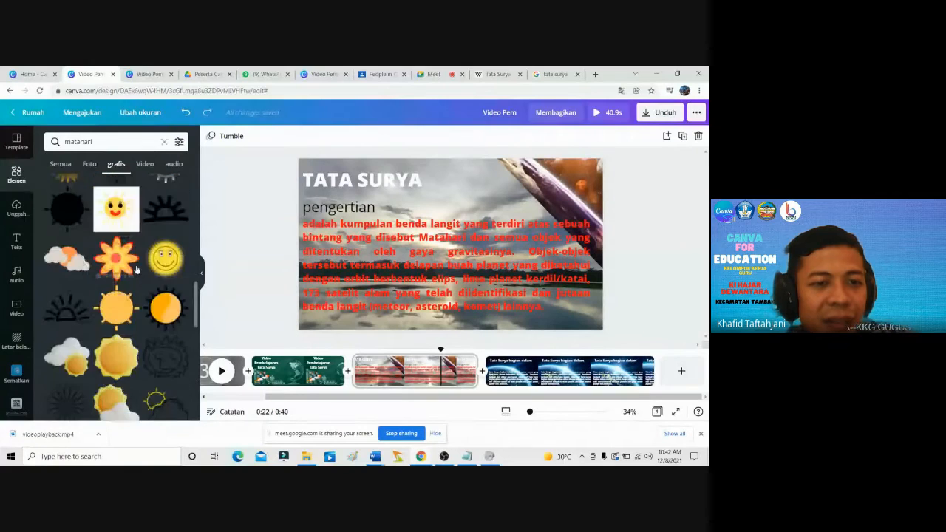
scroll(137, 270, up, 10)
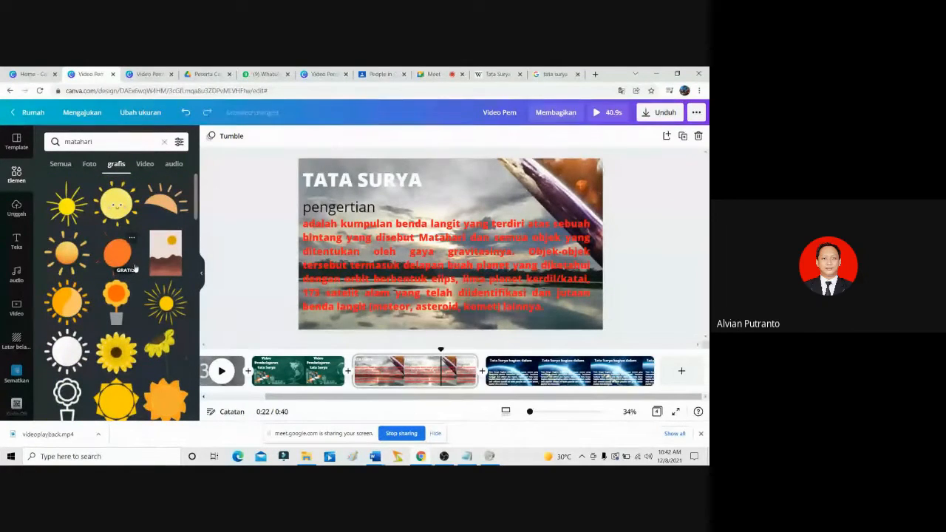
click(118, 207)
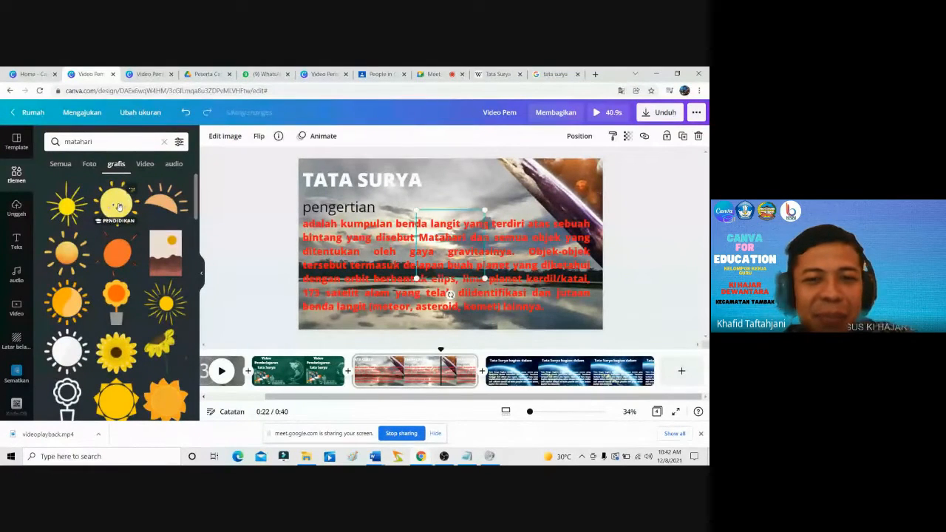
drag(450, 244, 470, 175)
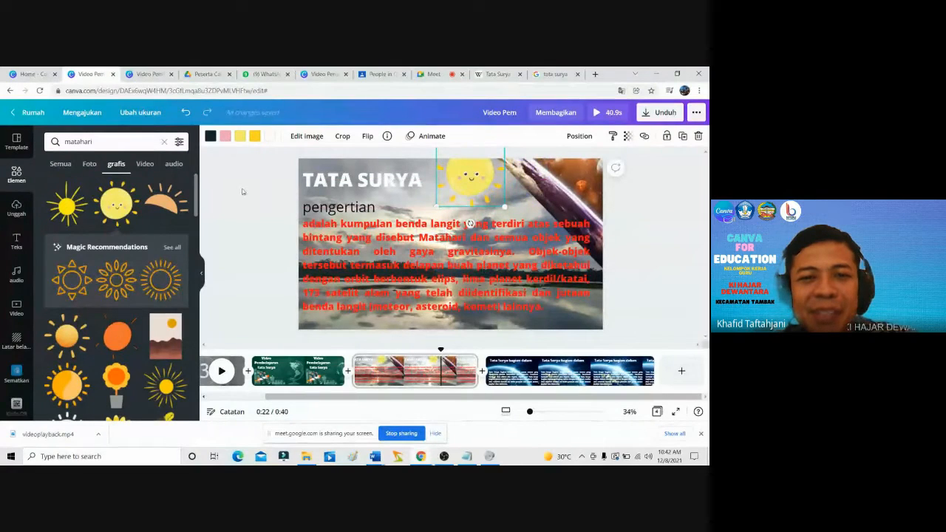
Apply the Stomp element animation to the smiling sun and play the page back to preview it.
click(420, 138)
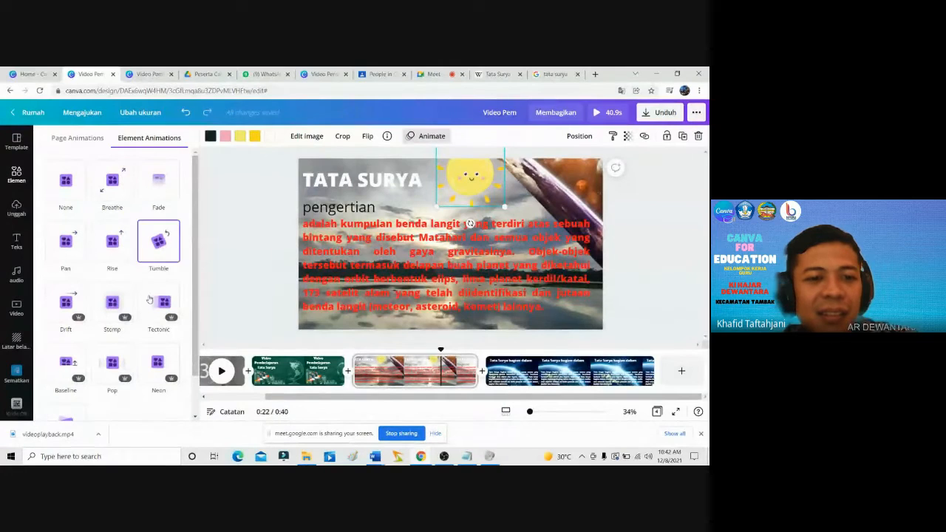
click(123, 316)
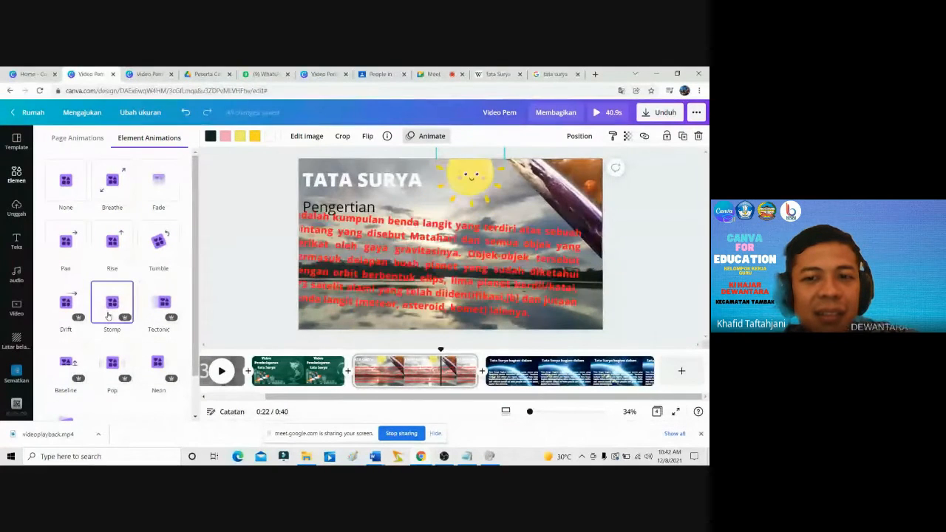
click(280, 227)
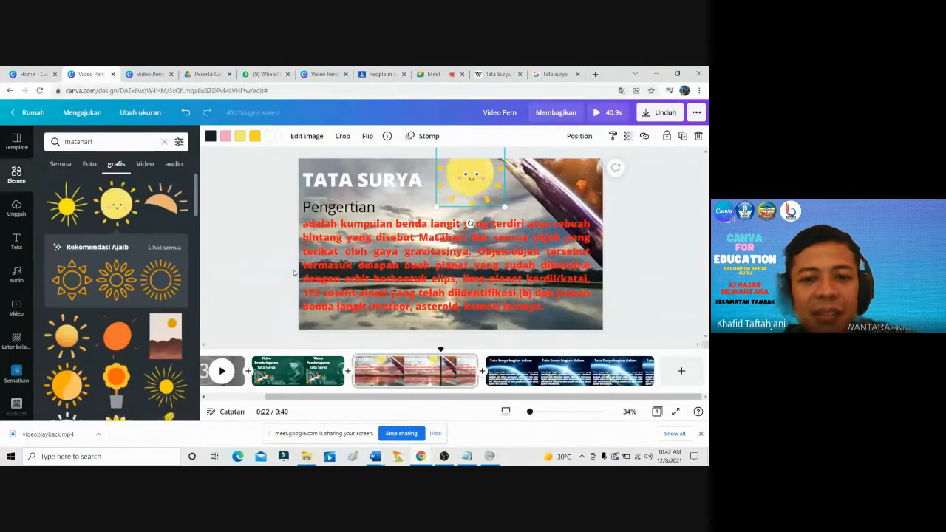
click(359, 355)
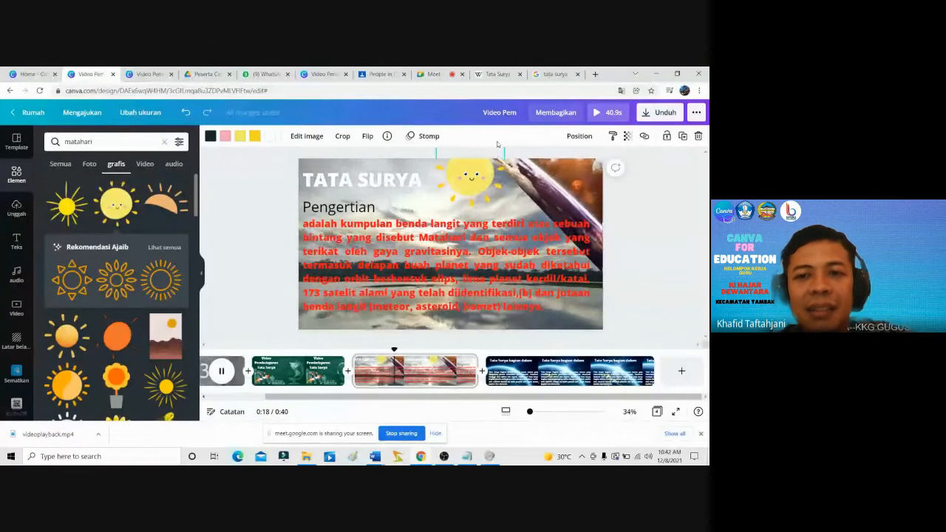
click(471, 180)
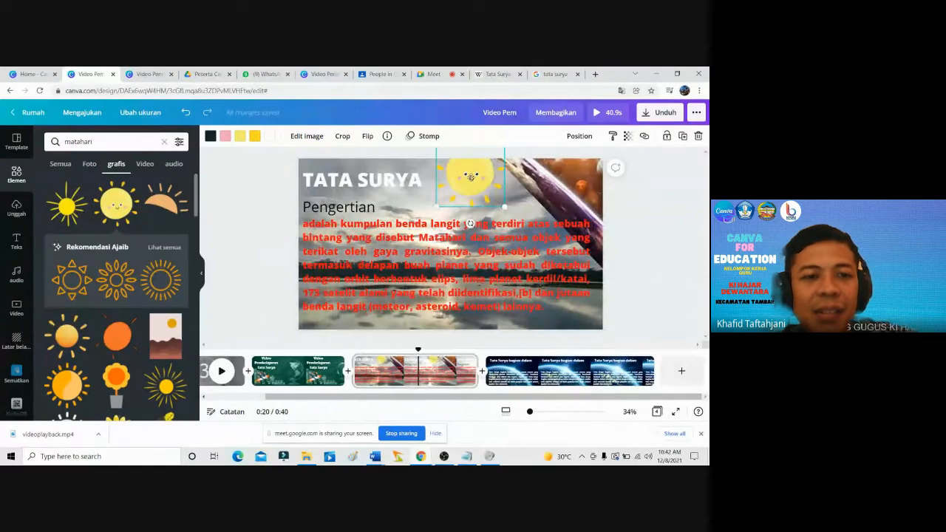
Look through the Magic Recommendations for sun graphics similar to the smiling sun, leaving the graphic uncropped.
double_click(471, 177)
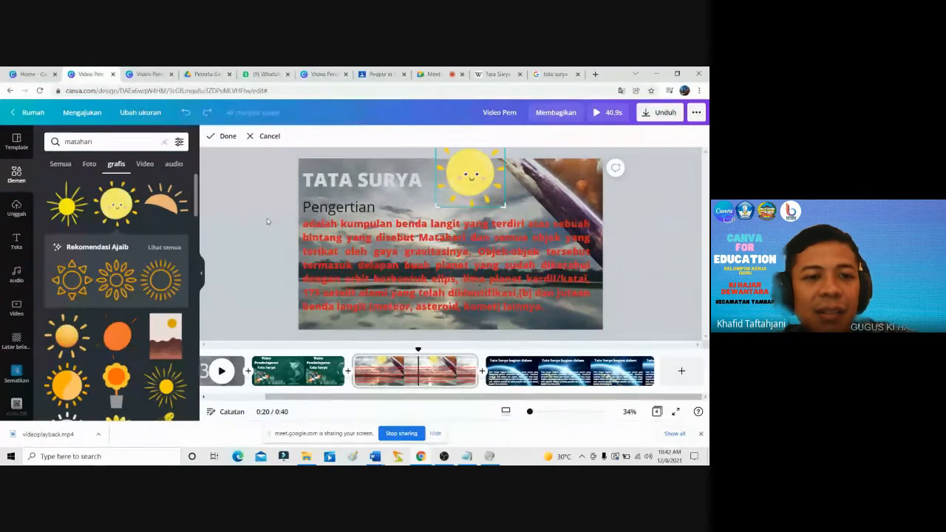
click(163, 251)
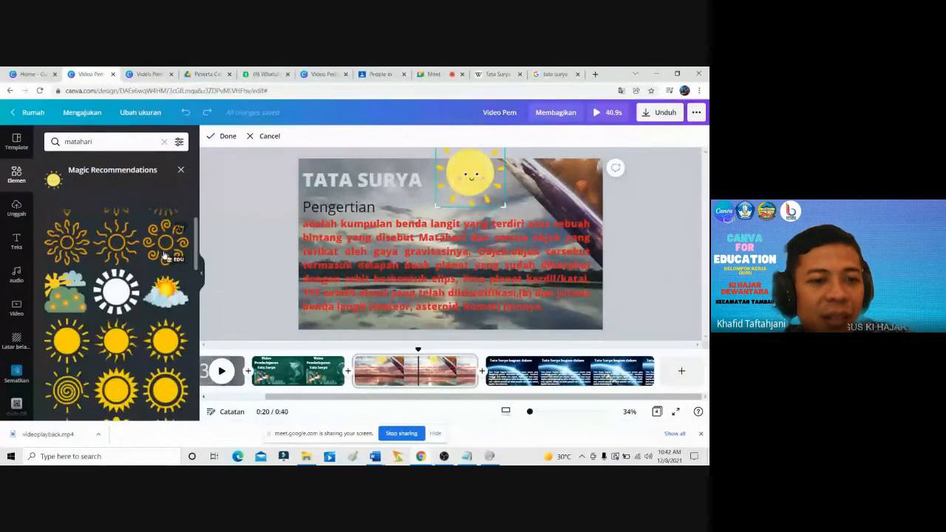
scroll(164, 255, down, 5)
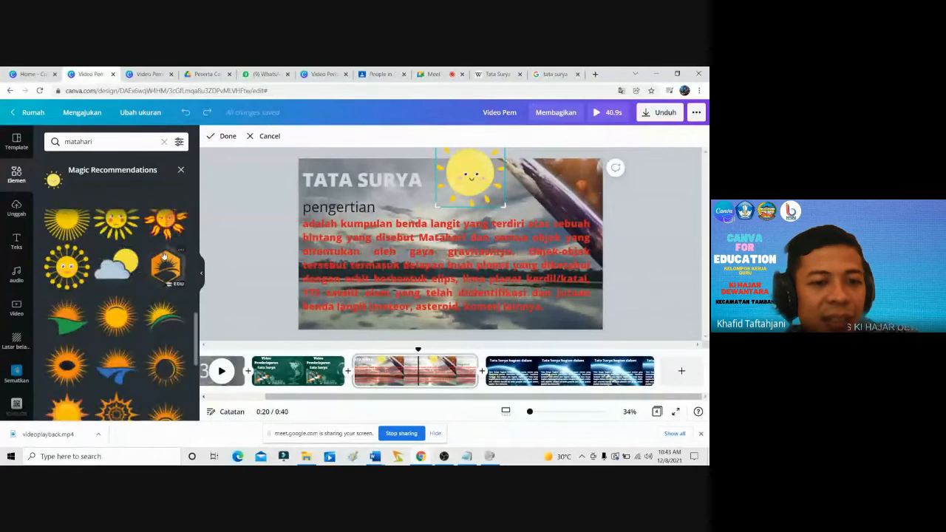
scroll(164, 255, down, 5)
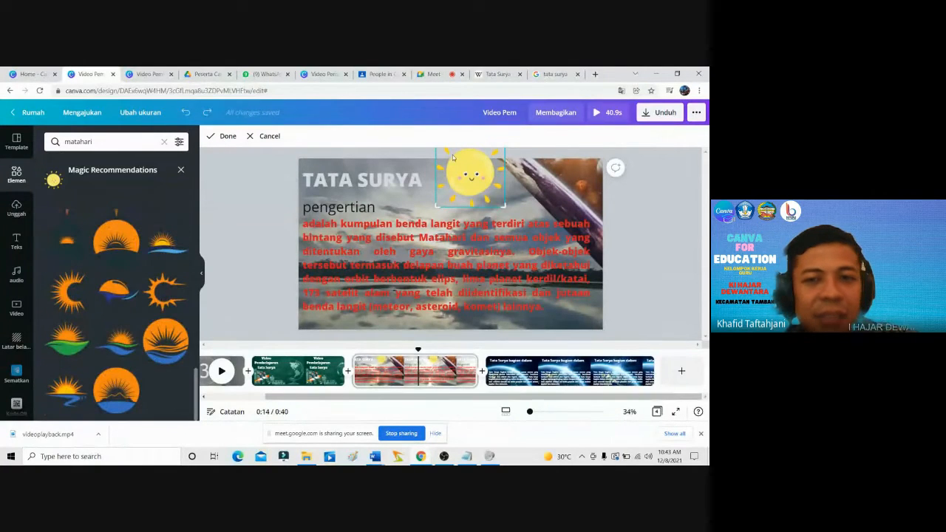
click(269, 135)
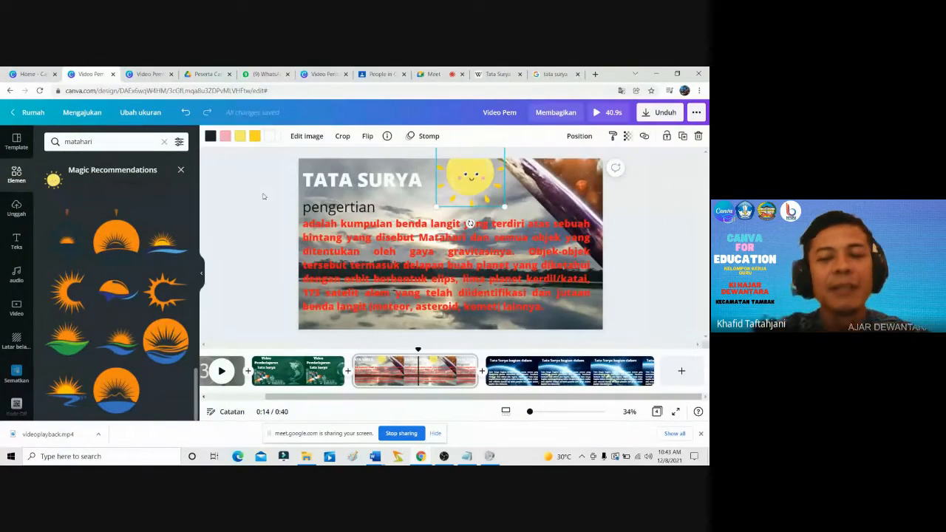
click(269, 236)
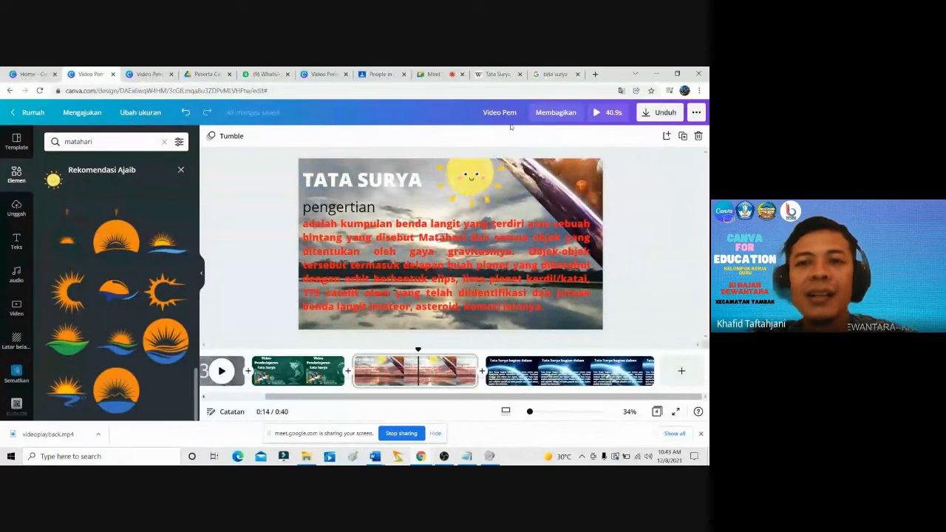
Check the Canva assessment rubric PDF in Google Drive and return to the Canva video design.
click(190, 75)
scroll(387, 383, down, 5)
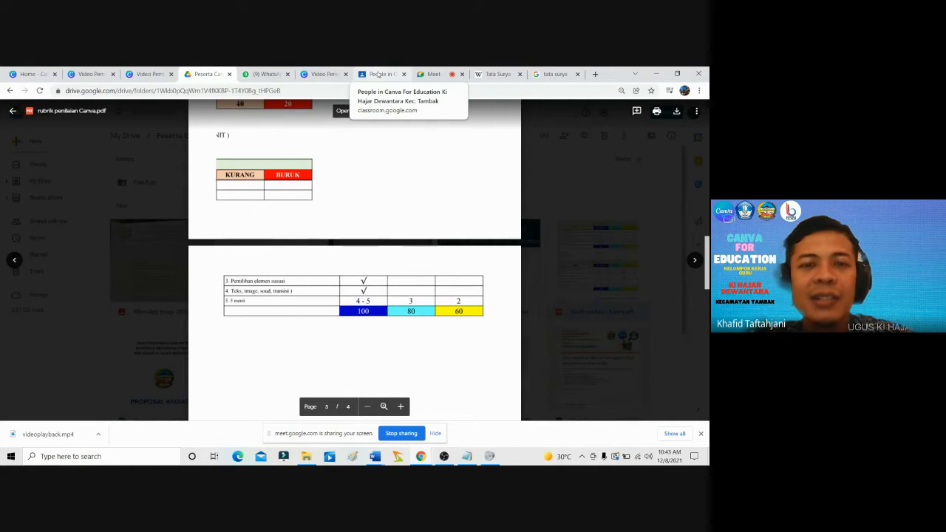
click(90, 74)
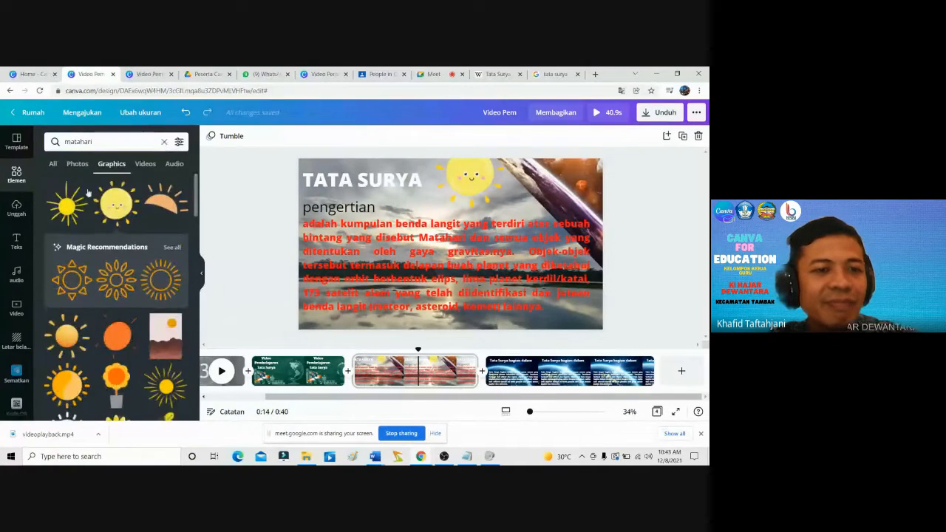
Search the audio library for "Cinematic" music and listen to a preview of the Quest Sinematik track.
click(16, 175)
click(20, 274)
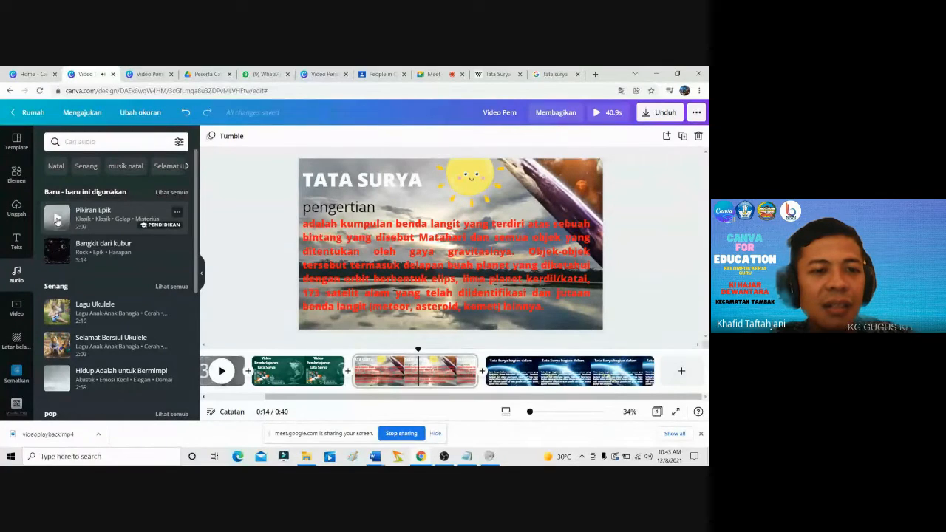
click(69, 143)
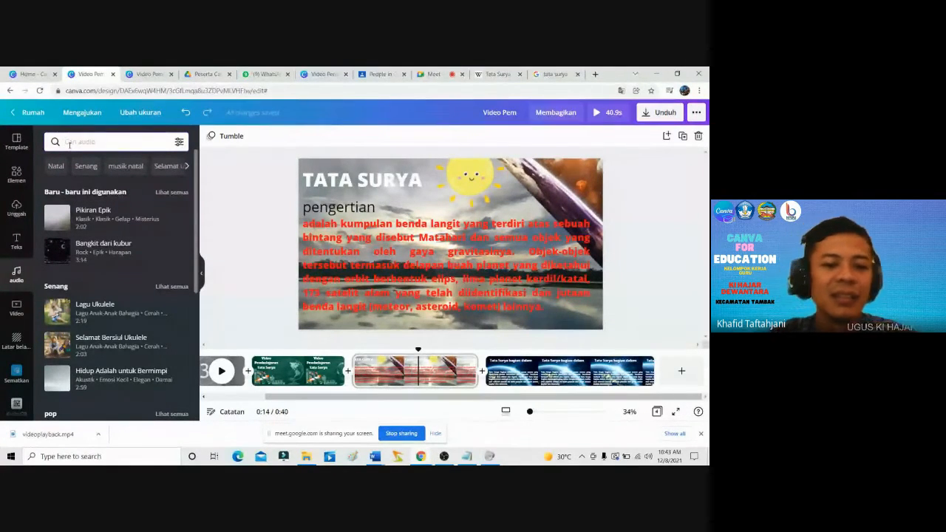
text(c)
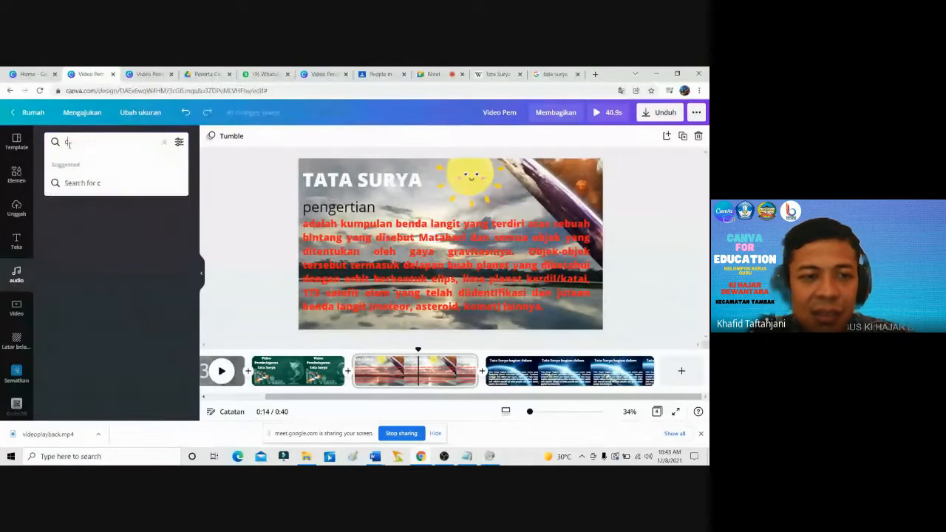
text(inema)
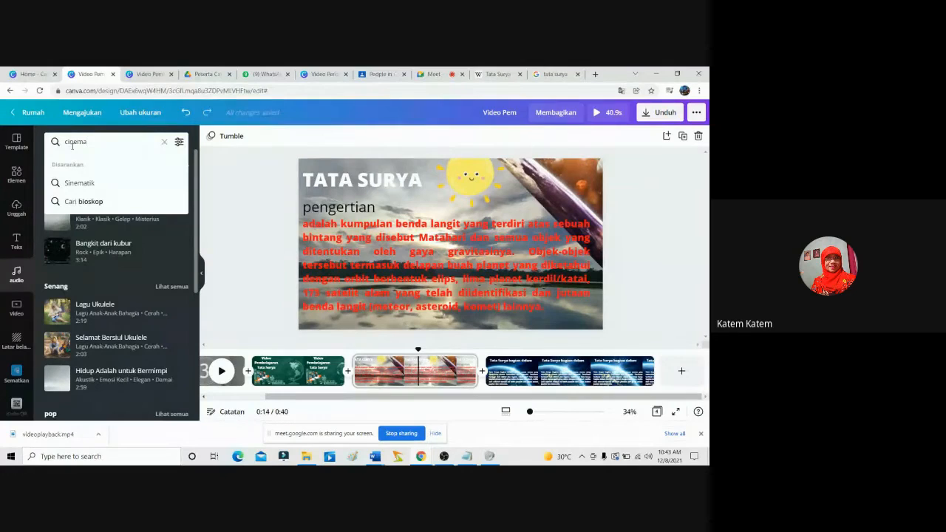
click(81, 185)
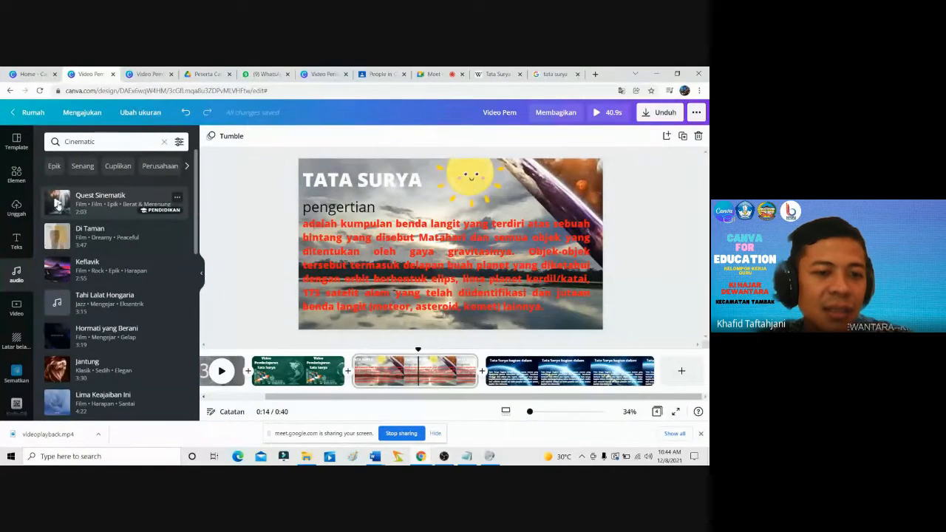
click(58, 205)
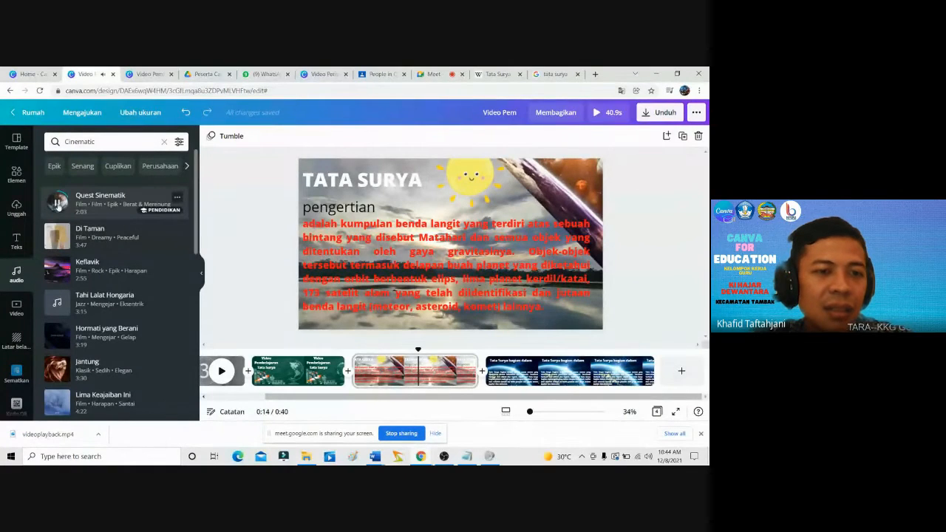
click(58, 204)
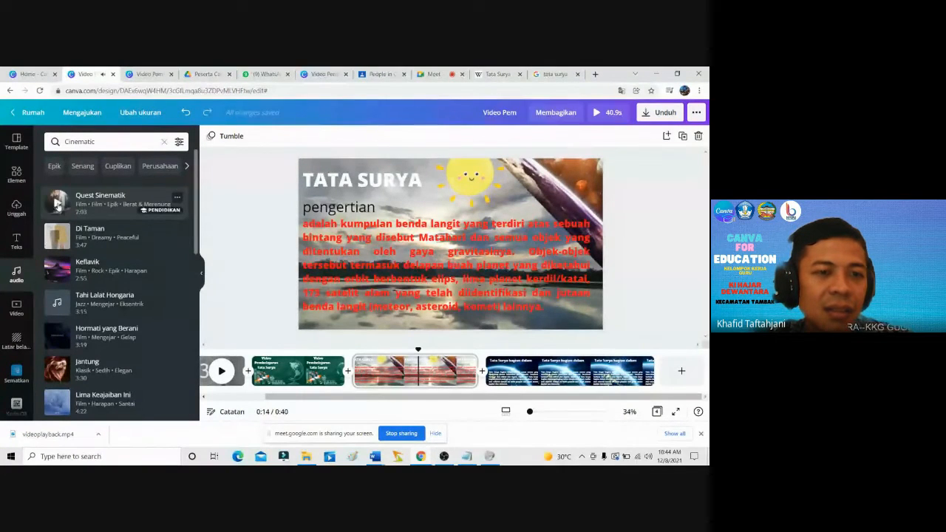
scroll(58, 249, down, 1)
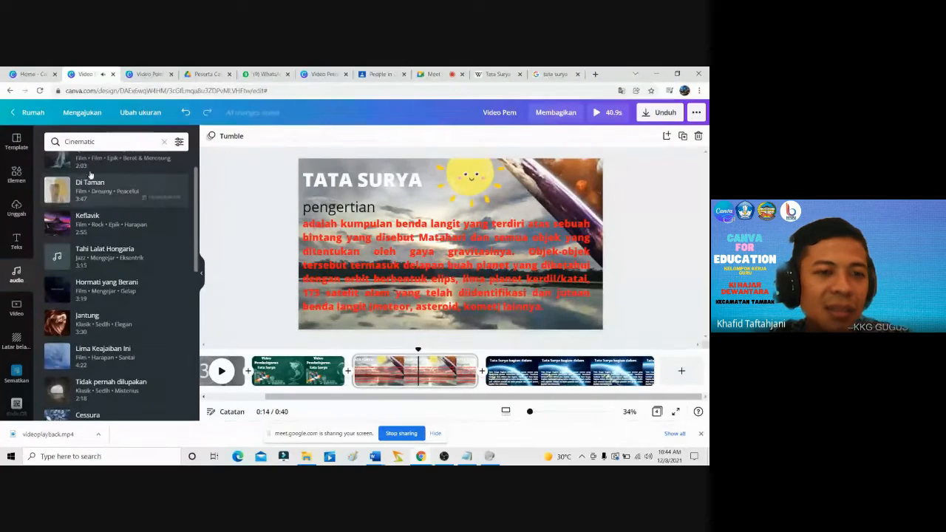
Search the audio library for "Cinematic senang" and listen to a preview of the Hormati yang Berani track.
click(105, 144)
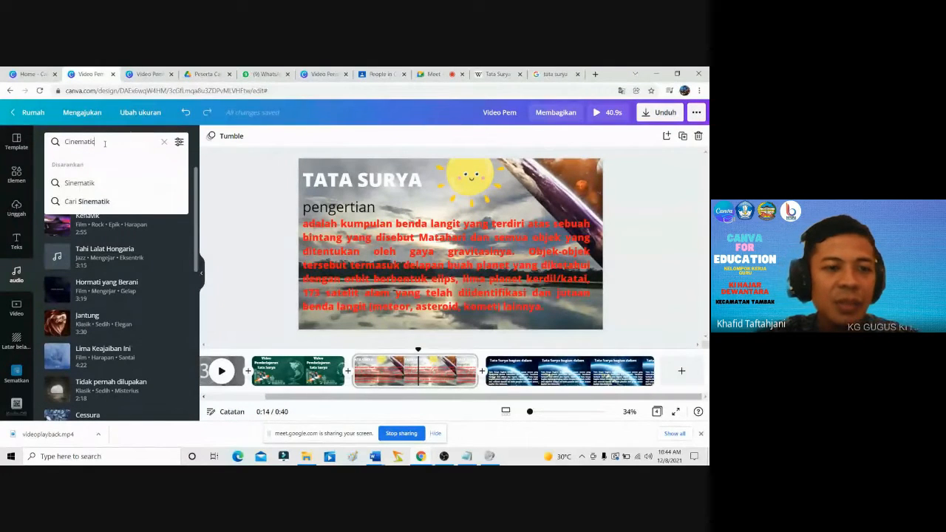
text(senang)
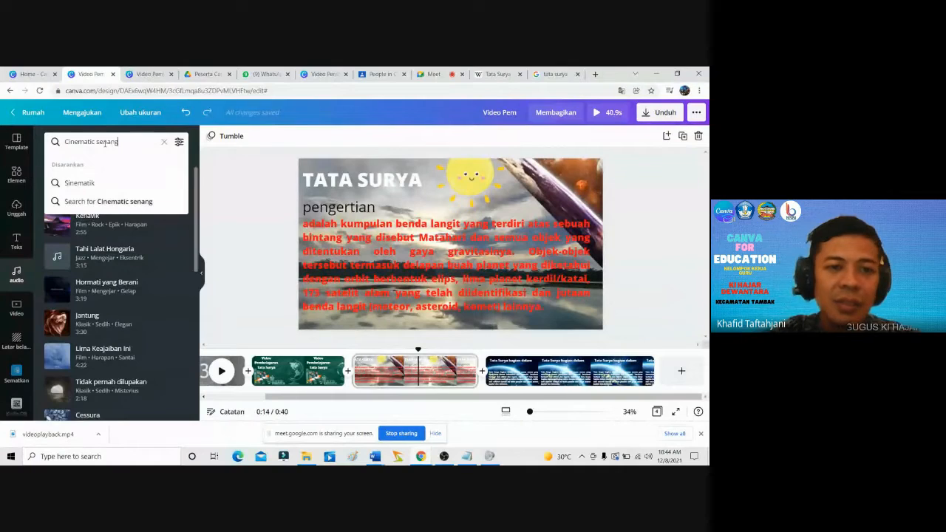
key(Return)
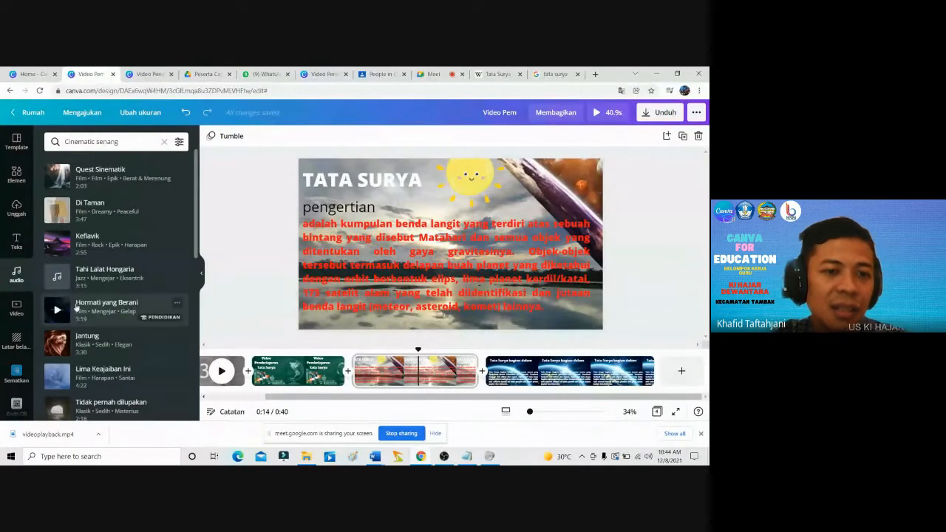
scroll(61, 293, down, 1)
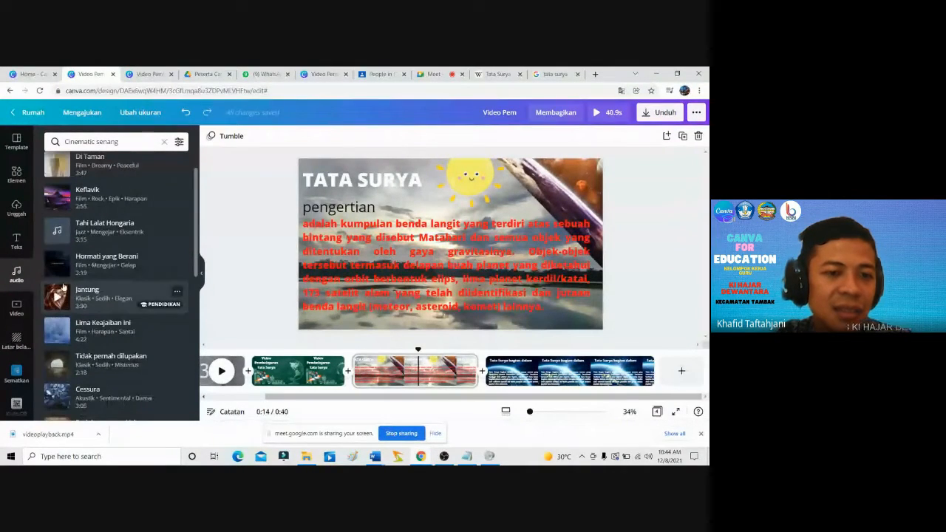
click(55, 264)
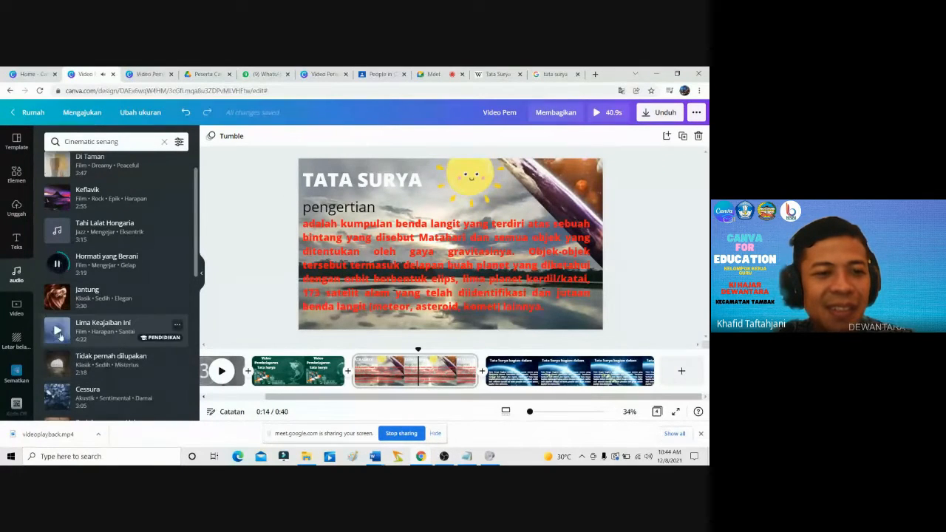
scroll(71, 353, down, 2)
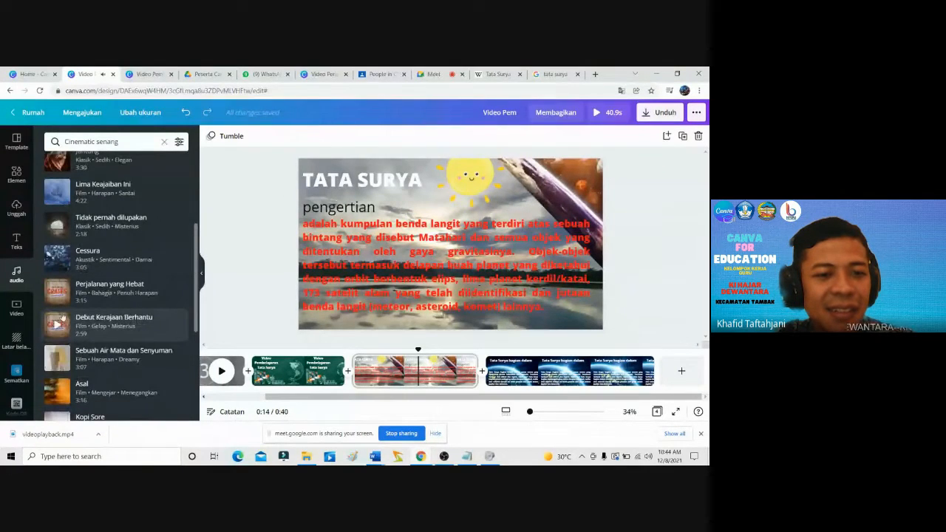
scroll(136, 146, up, 5)
Search the audio library for "ukulele" and add the 2:19 Ukulele Song to the video.
click(136, 146)
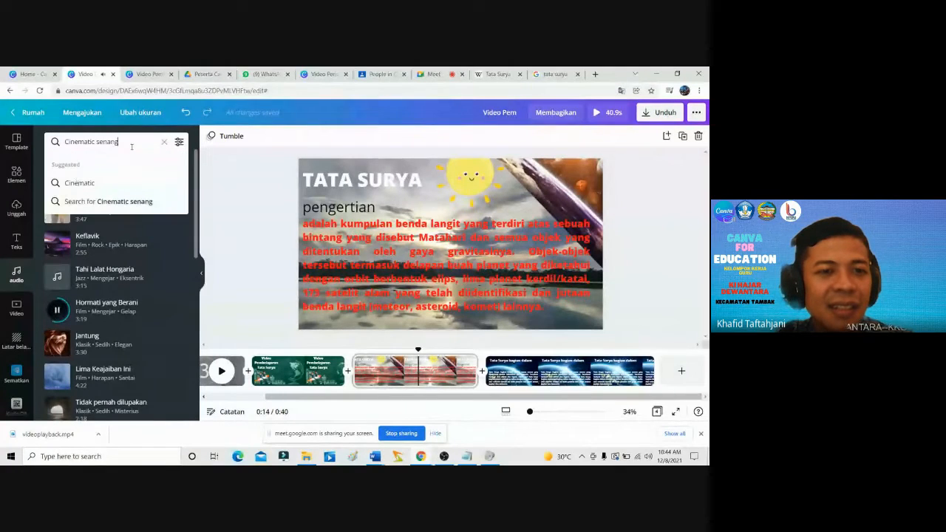
text(ukul)
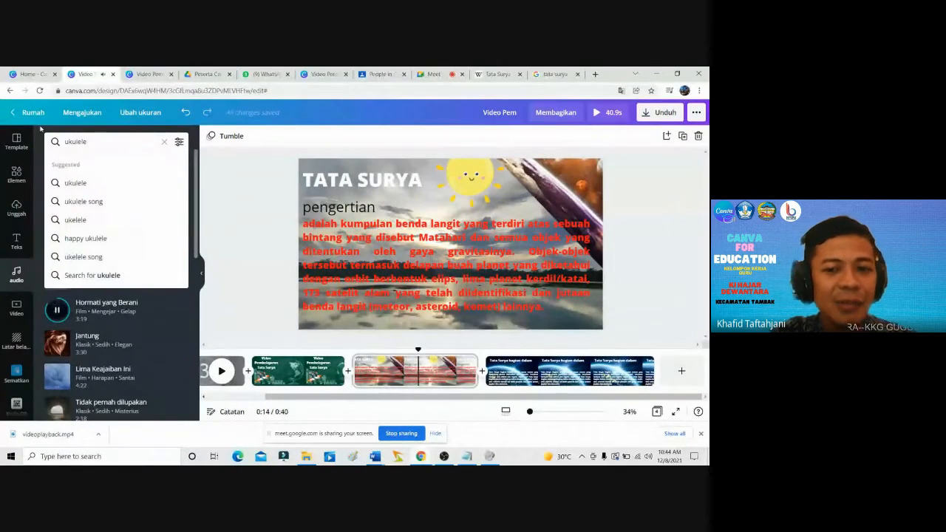
text(ele)
key(Return)
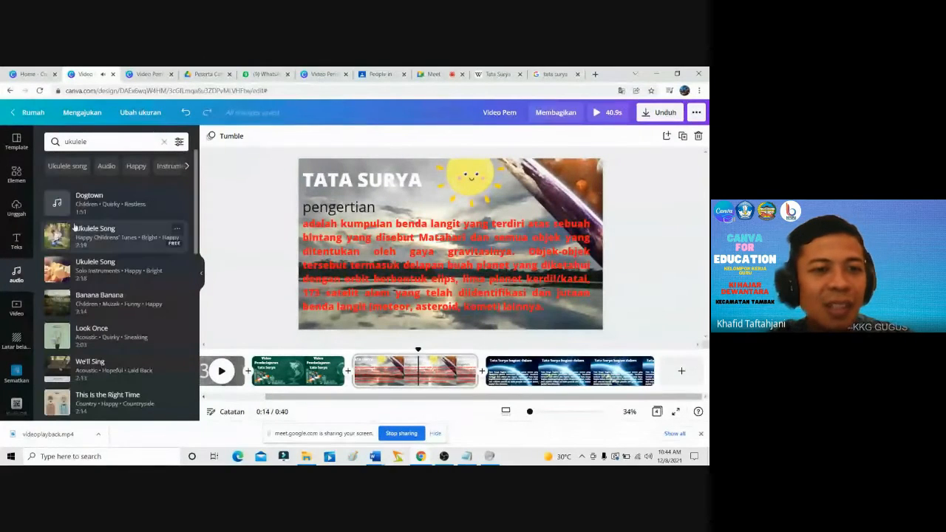
mouse_move(58, 237)
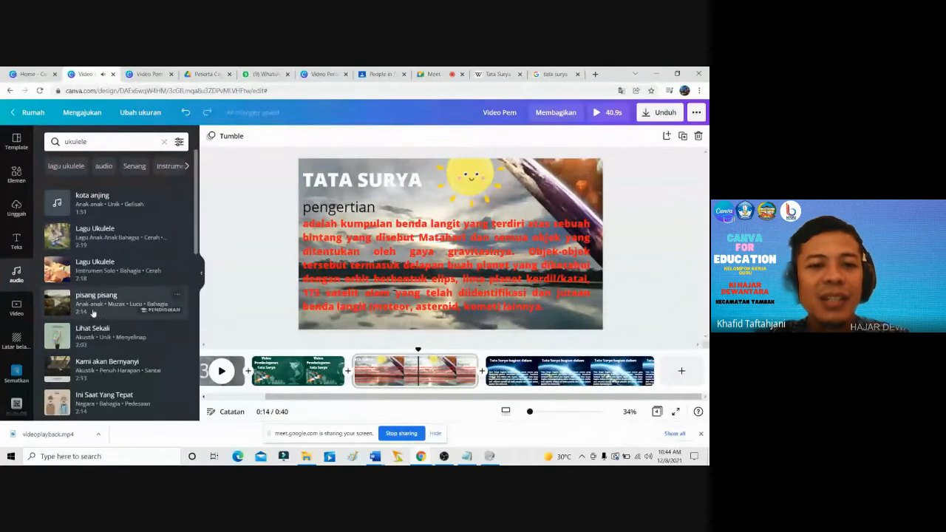
click(80, 237)
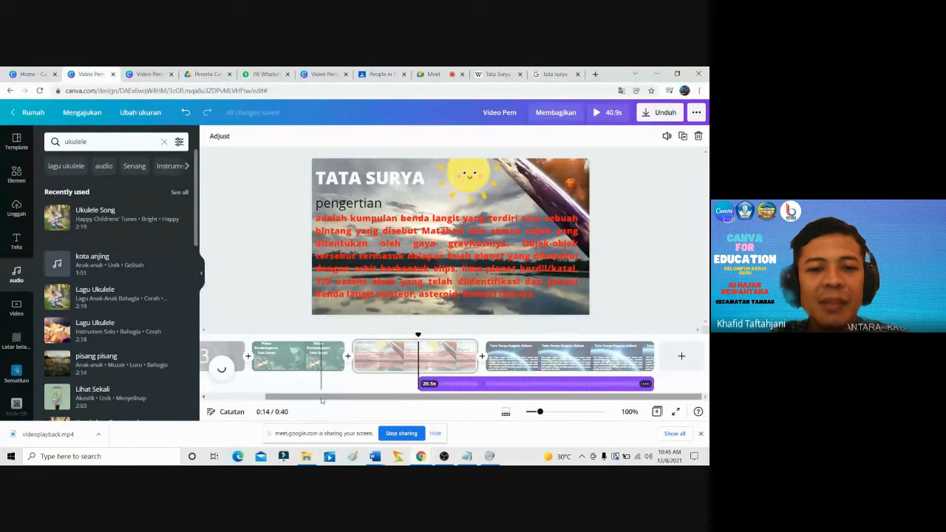
Move the playhead and the Ukulele Song track to the start of the green title page, just after the countdown.
scroll(240, 389, left, 3)
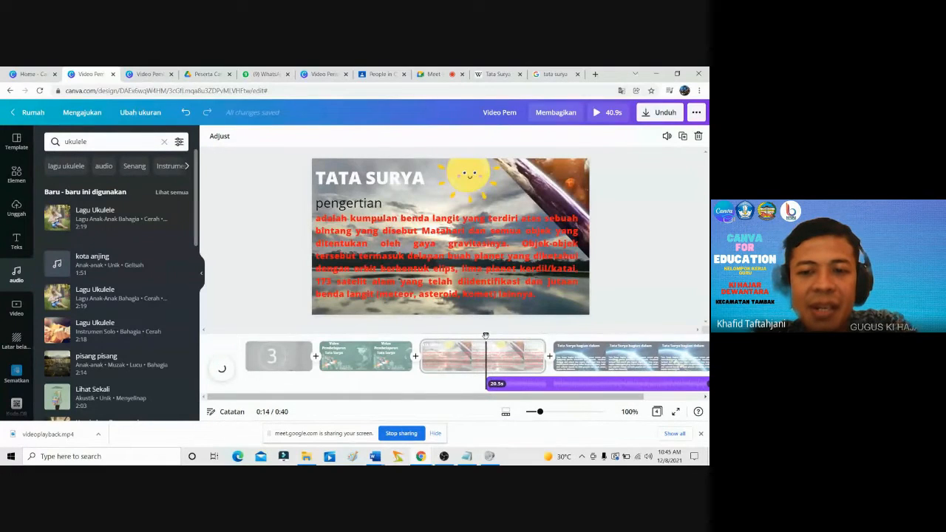
drag(486, 336, 319, 328)
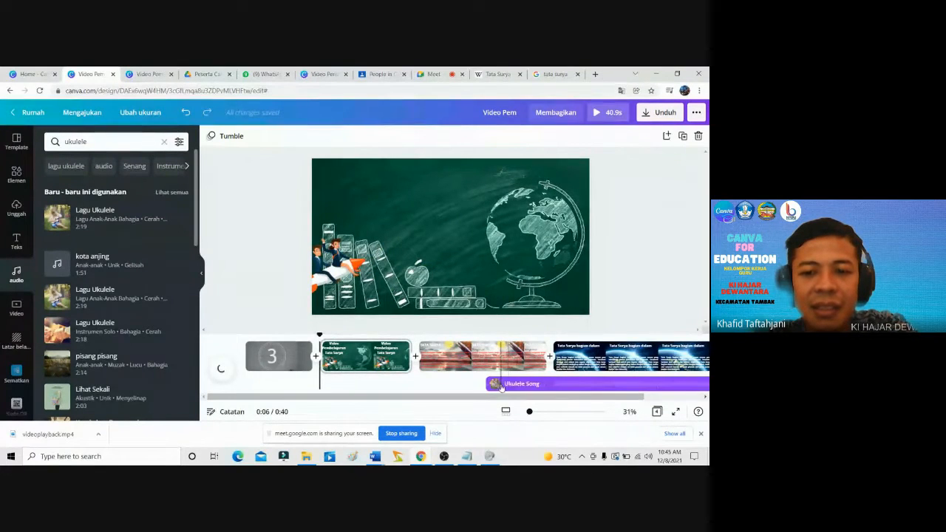
drag(494, 384, 327, 380)
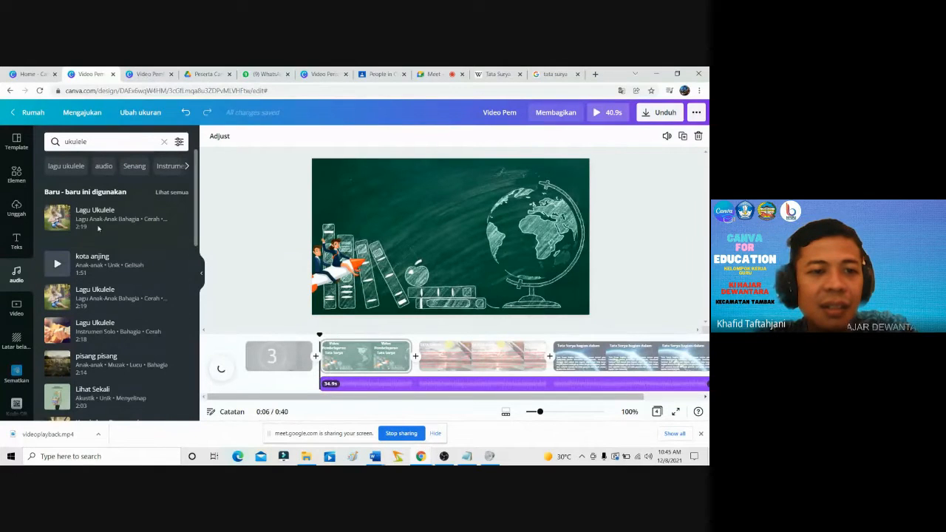
Clear the audio search and preview the recently used tracks Epic Thoughts and Rise from the Ashes.
click(164, 144)
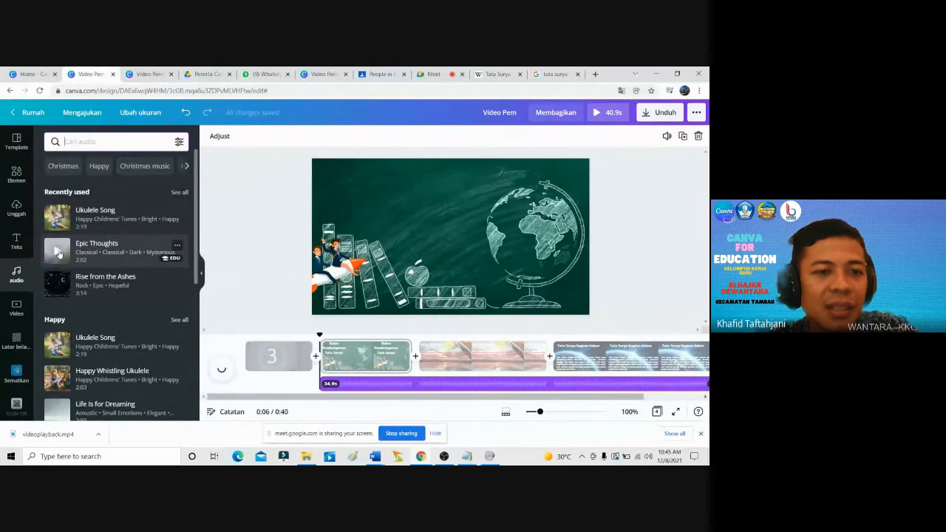
click(59, 252)
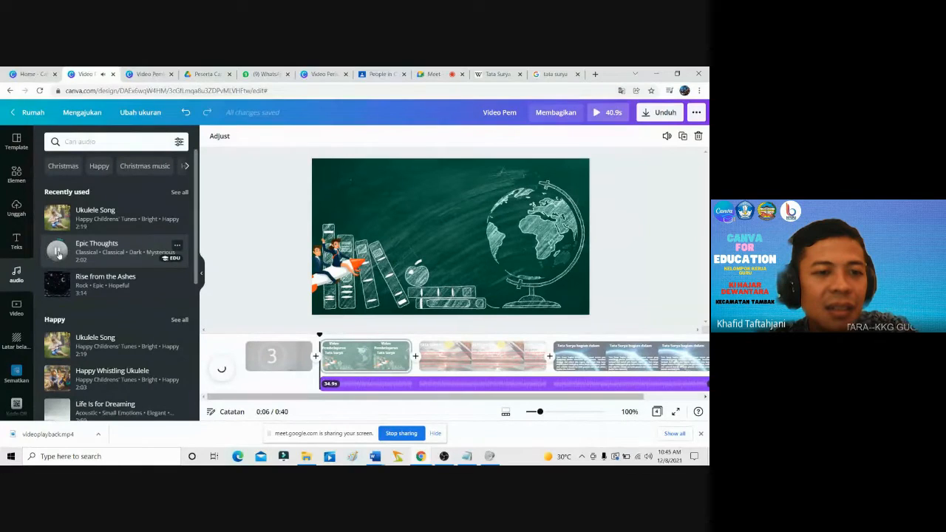
drag(56, 285, 53, 280)
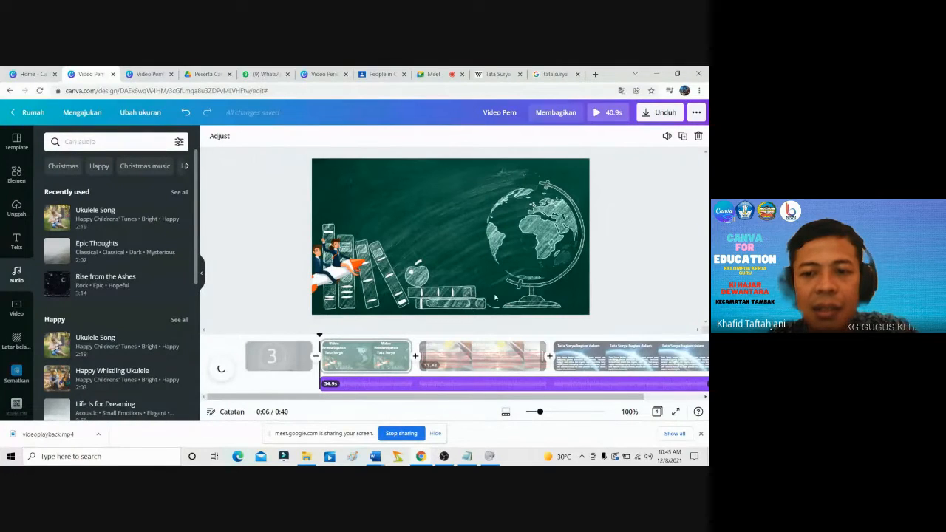
key(ctrl+minus)
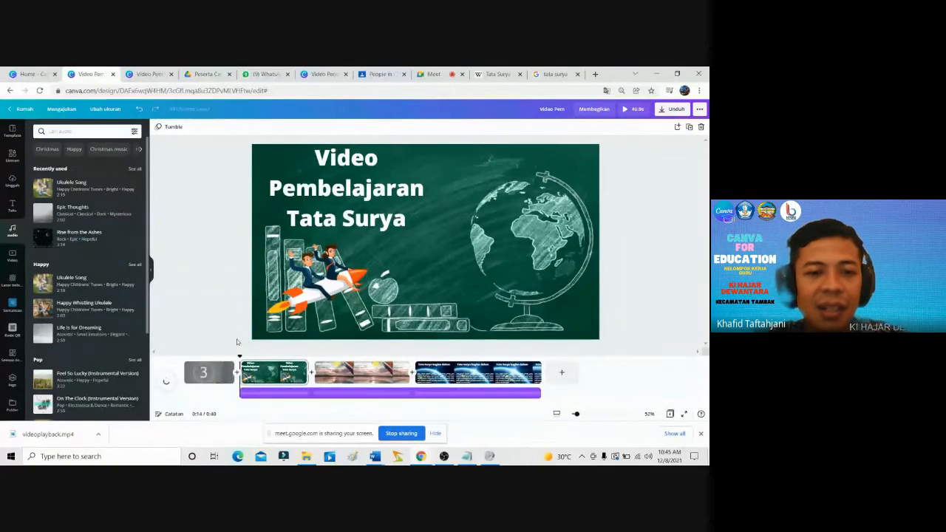
ctrl+scroll(230, 339, up, 5)
ctrl+scroll(234, 341, down, 3)
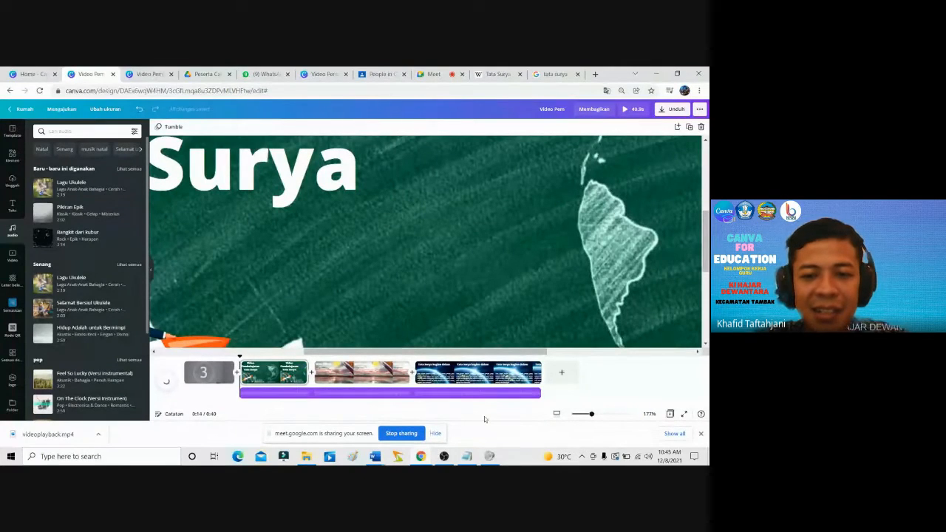
ctrl+scroll(521, 317, down, 4)
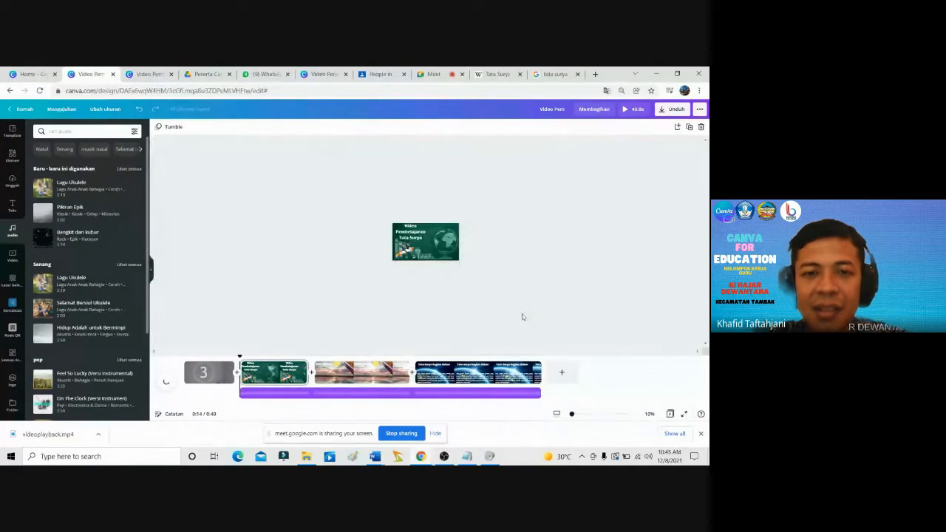
ctrl+scroll(523, 317, up, 3)
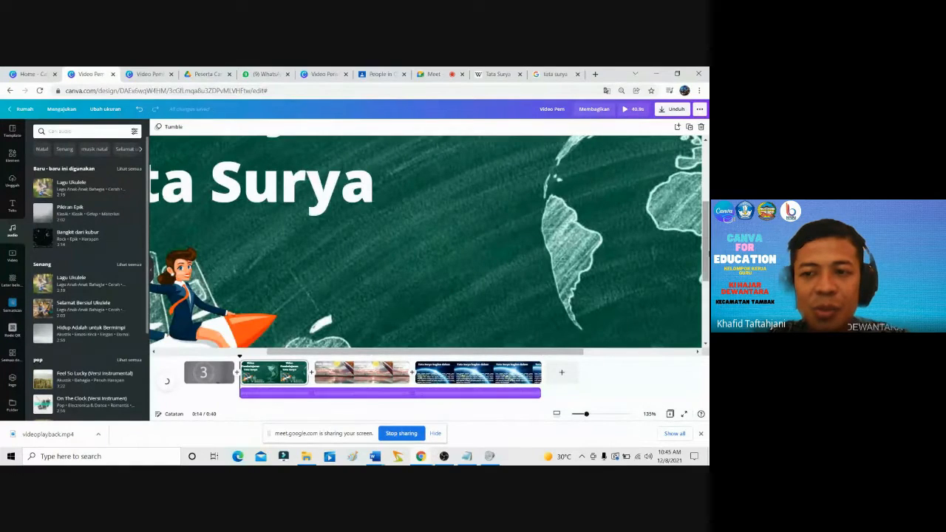
scroll(522, 317, down, 3)
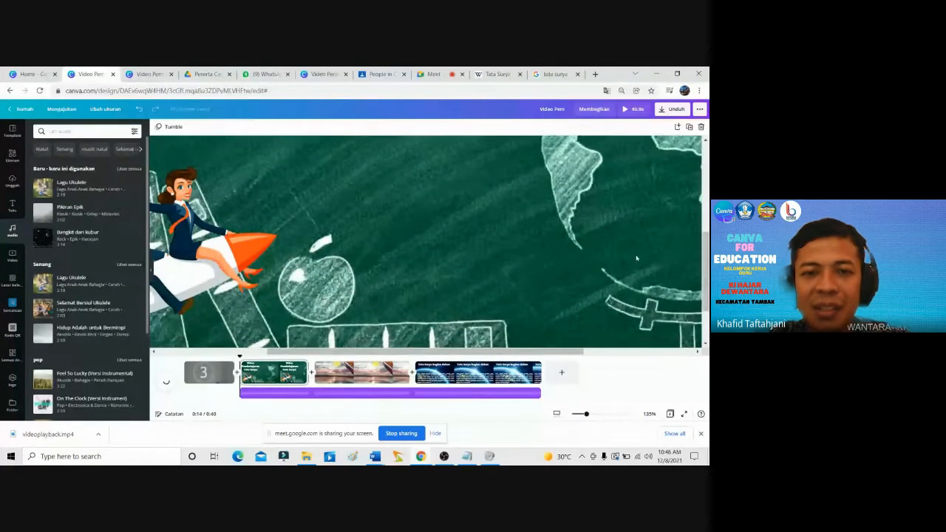
ctrl+scroll(636, 257, down, 5)
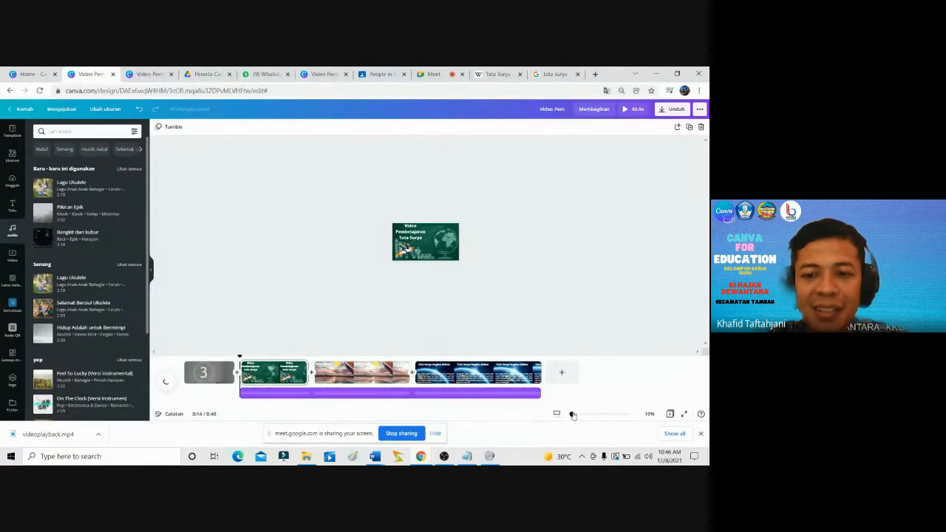
drag(571, 414, 577, 414)
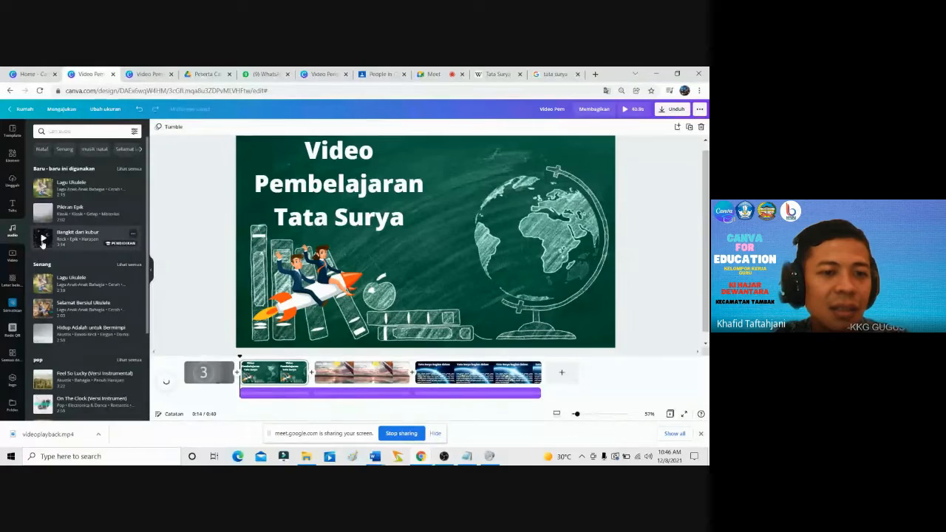
Preview the recently used track Bangkit dari kubur, add it to the timeline and move its start to the beginning of the countdown.
click(42, 238)
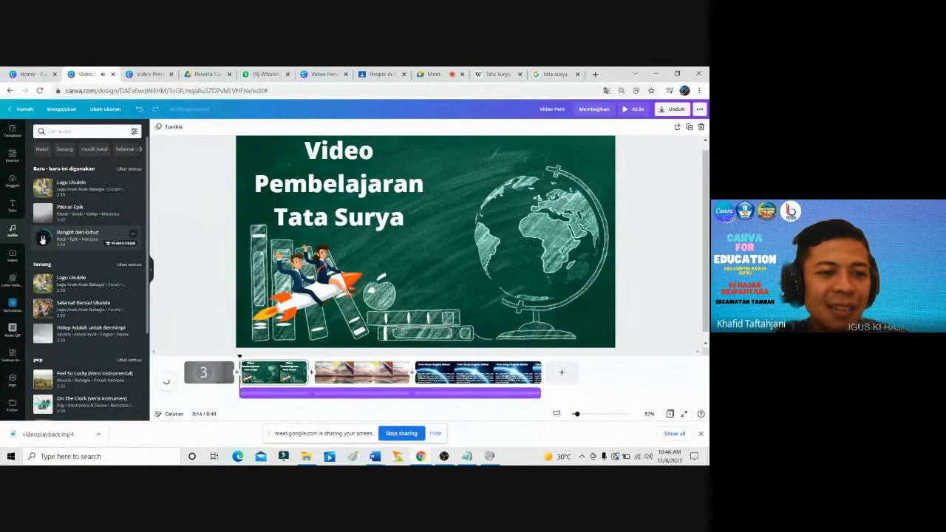
drag(44, 238, 209, 388)
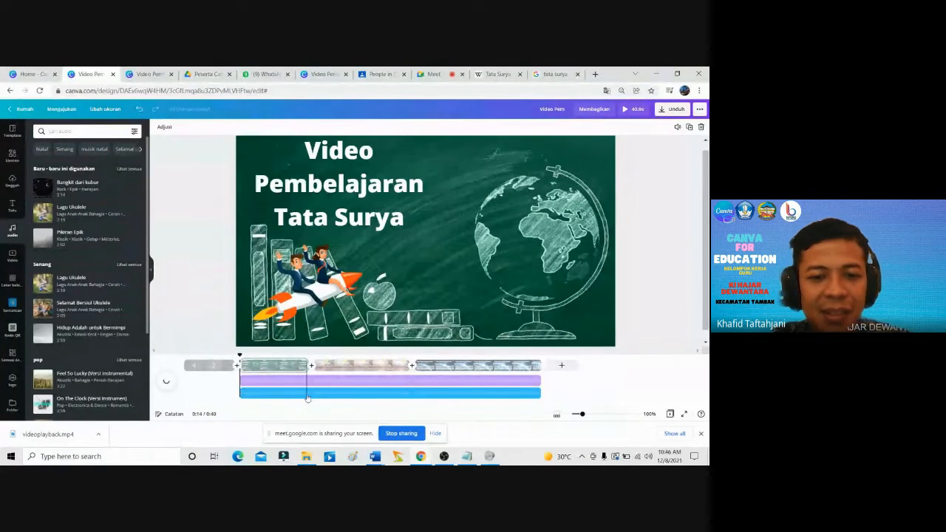
drag(304, 395, 245, 396)
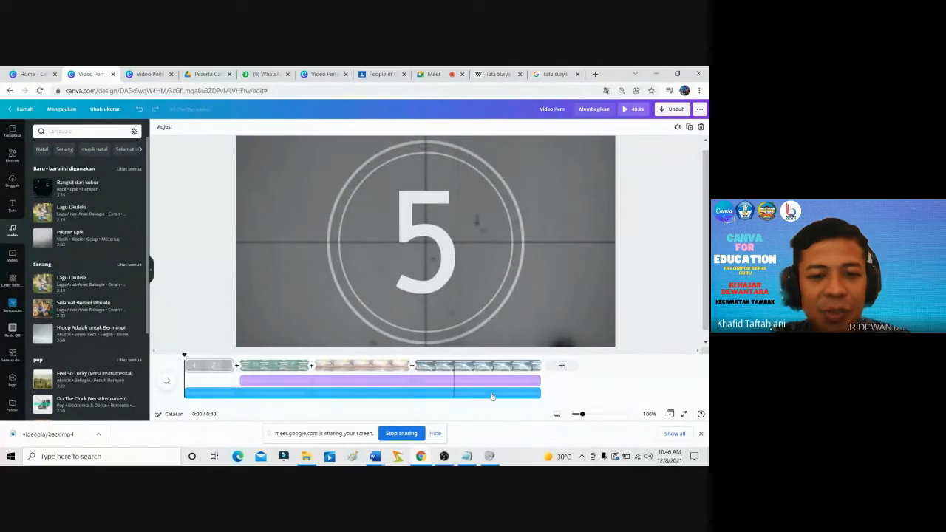
click(286, 383)
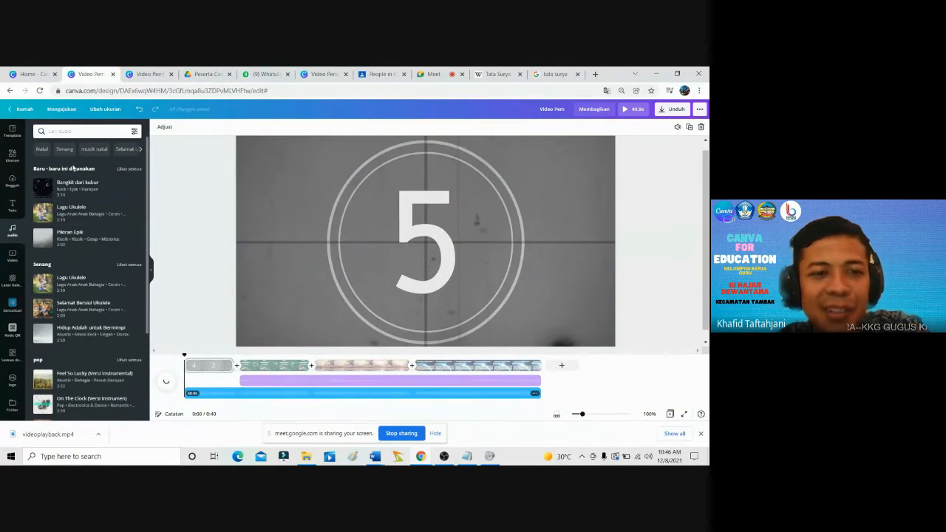
Adjust the Bangkit dari kubur track to choose which section of the song plays from the start of the countdown.
right_click(225, 396)
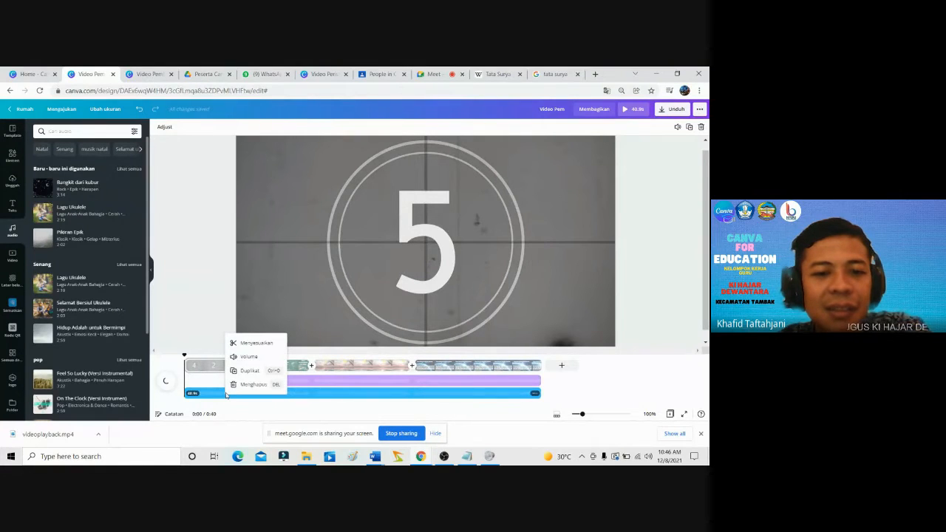
click(214, 398)
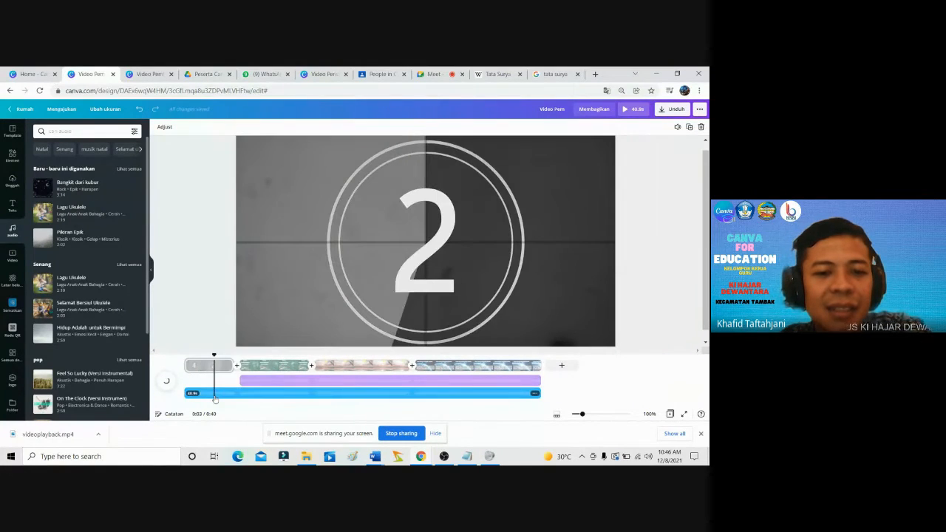
right_click(238, 393)
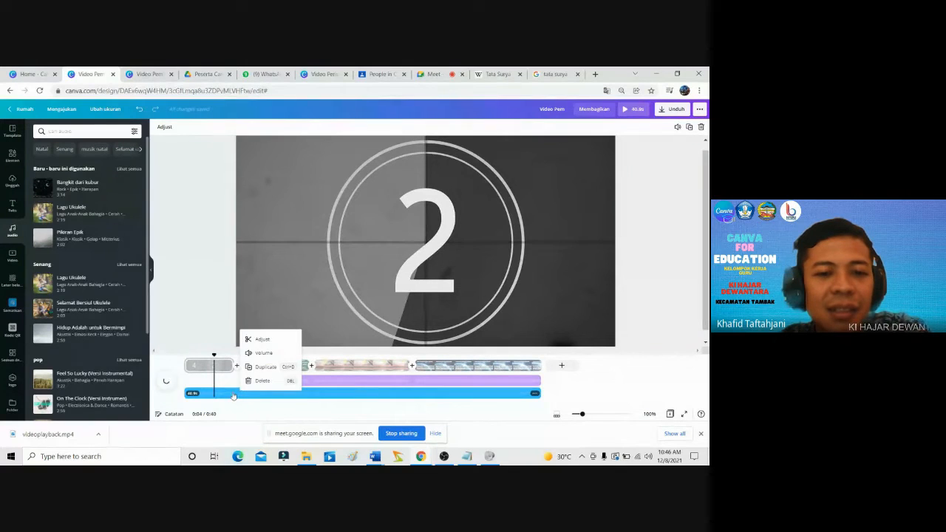
click(232, 396)
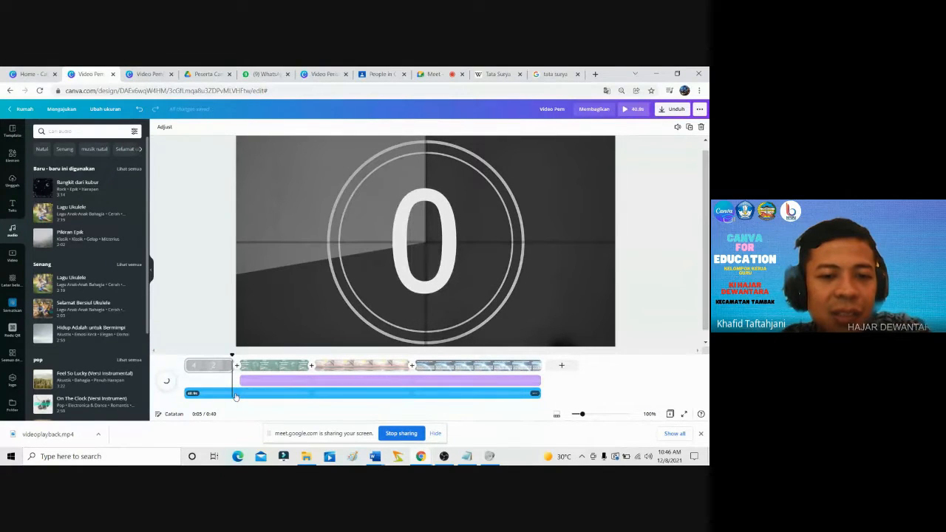
right_click(235, 396)
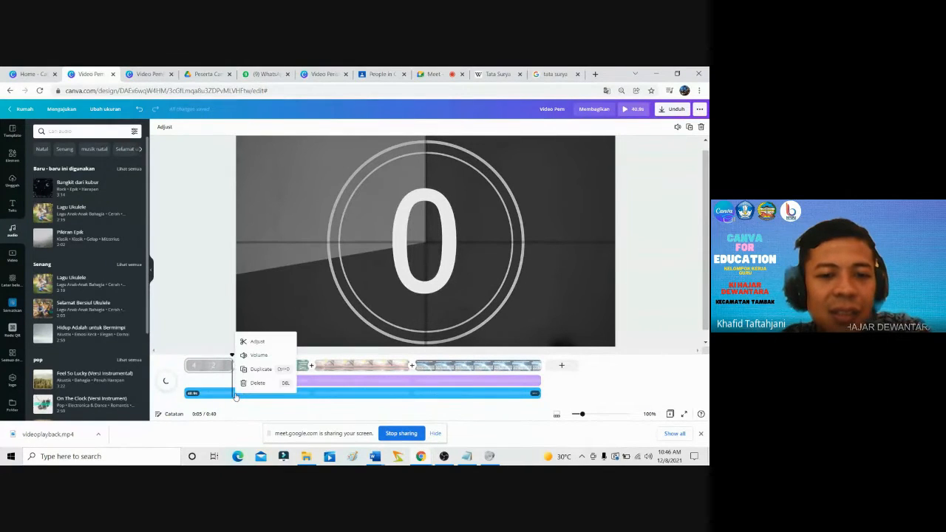
click(256, 343)
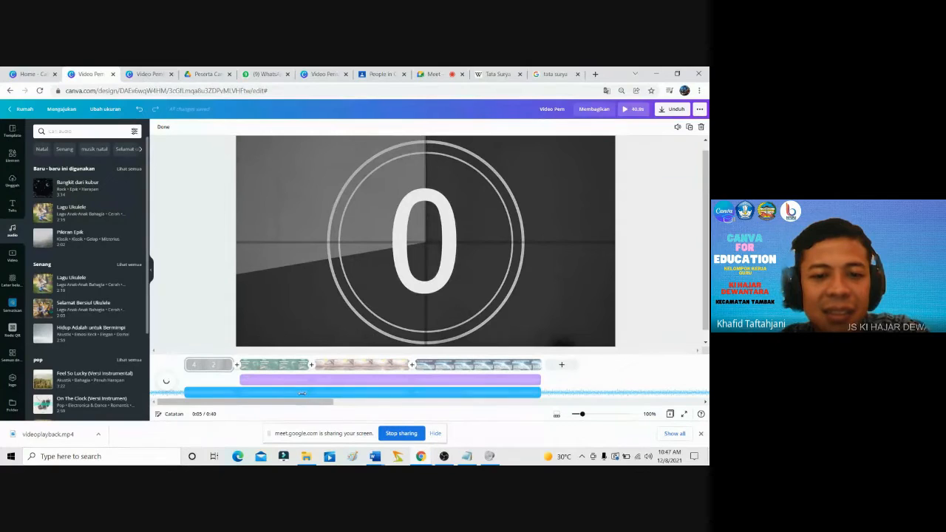
drag(241, 394, 277, 398)
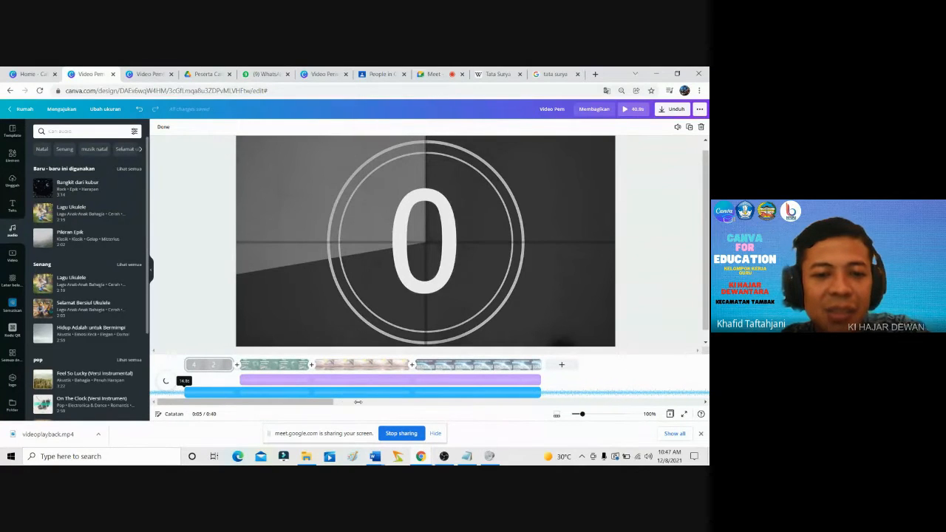
drag(358, 402, 357, 402)
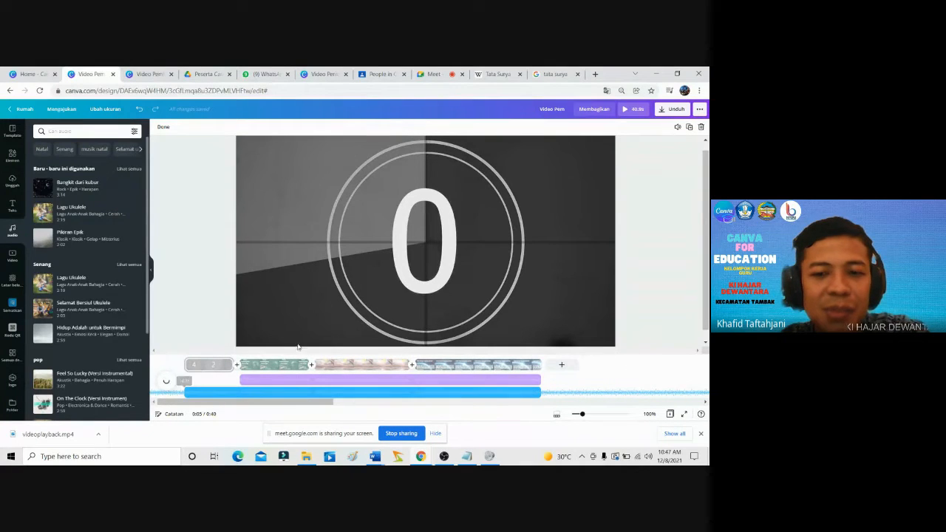
click(207, 278)
Trim the end of the Bangkit dari kubur track so it plays only over the countdown page.
click(538, 393)
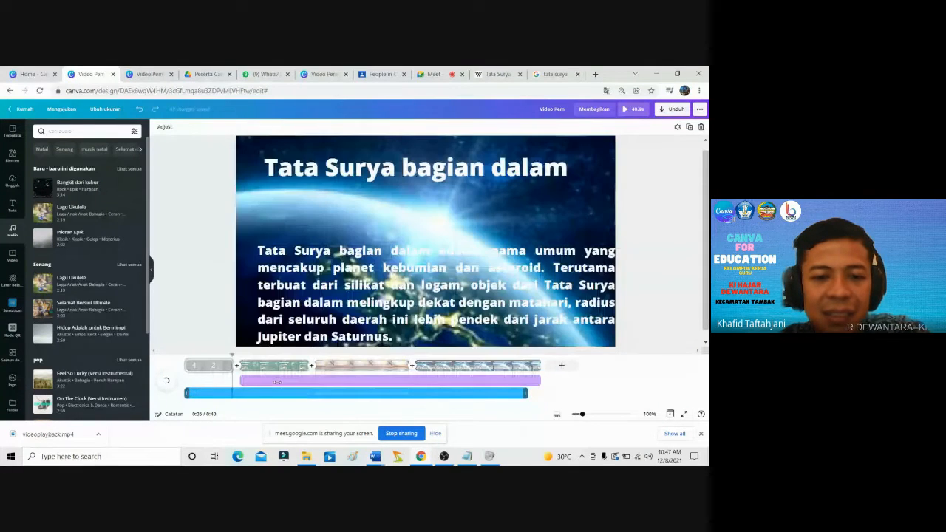
click(242, 368)
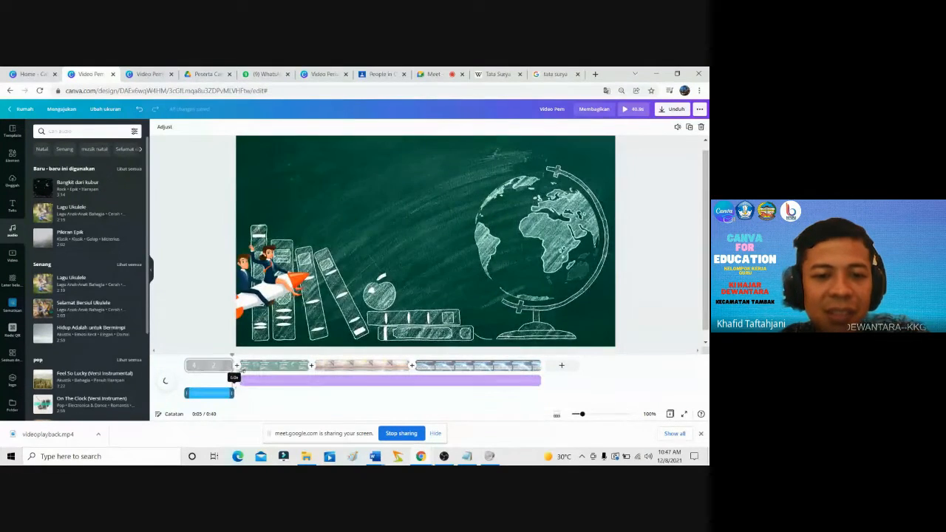
click(232, 367)
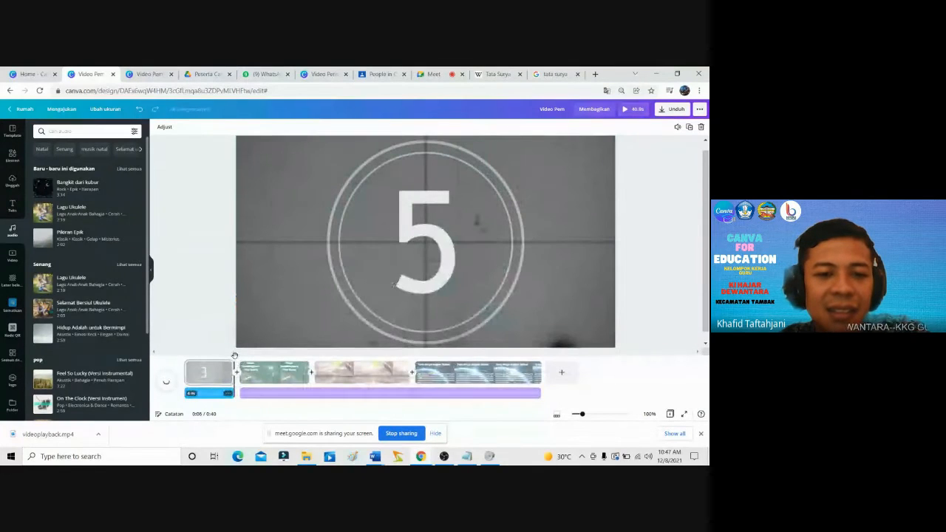
click(179, 365)
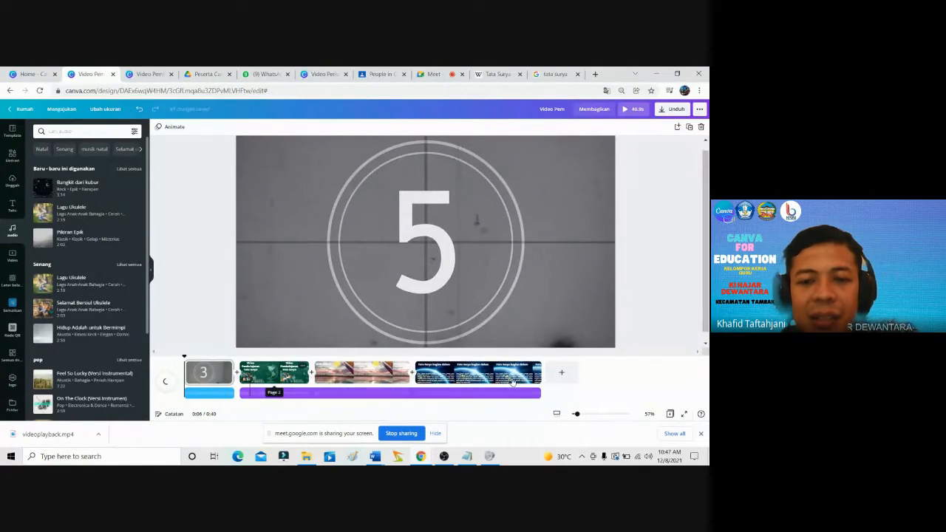
Add a blank page at the end of the video and search the video library for "ucapan syukur" (thanksgiving) clips.
click(563, 374)
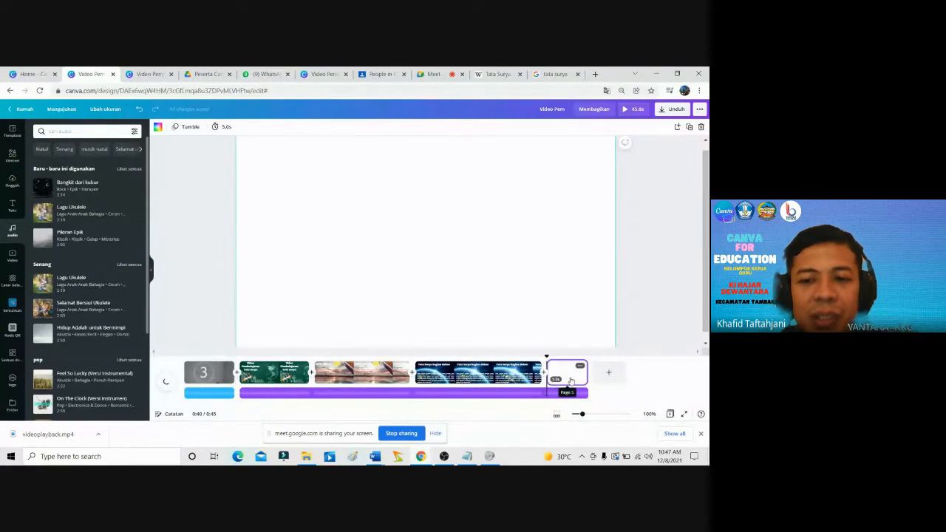
click(13, 255)
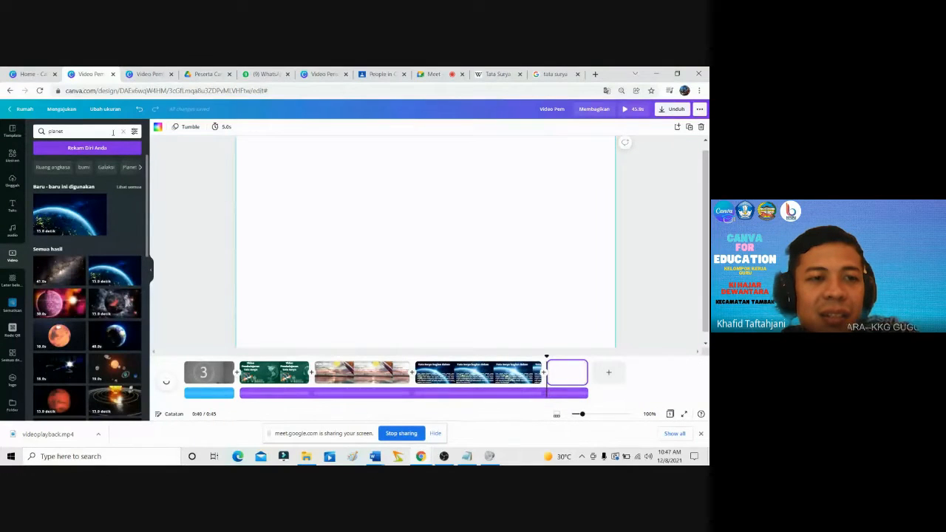
click(122, 131)
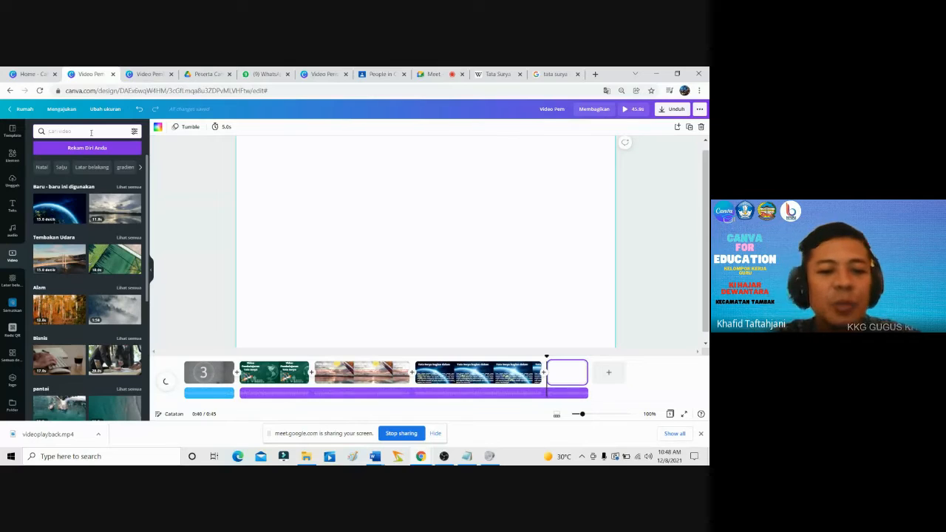
text(tha)
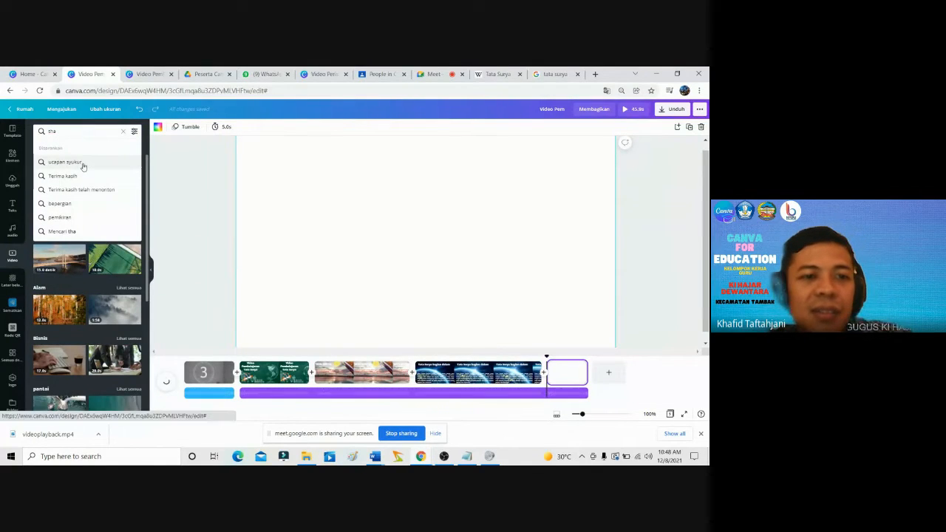
click(80, 161)
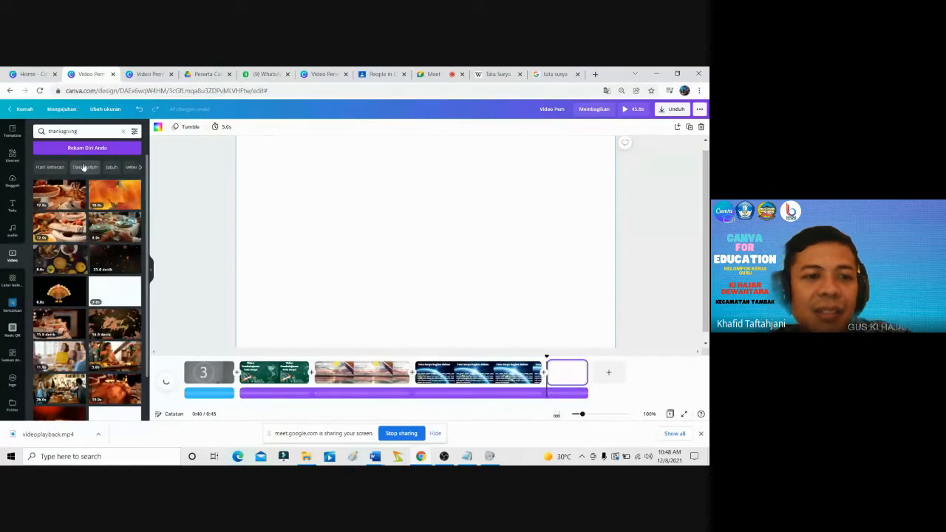
scroll(97, 221, down, 5)
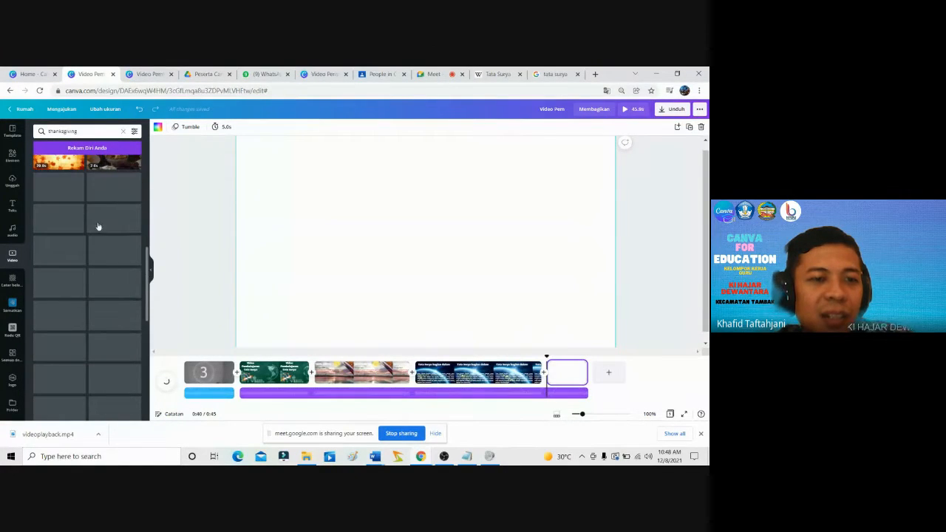
scroll(97, 222, up, 5)
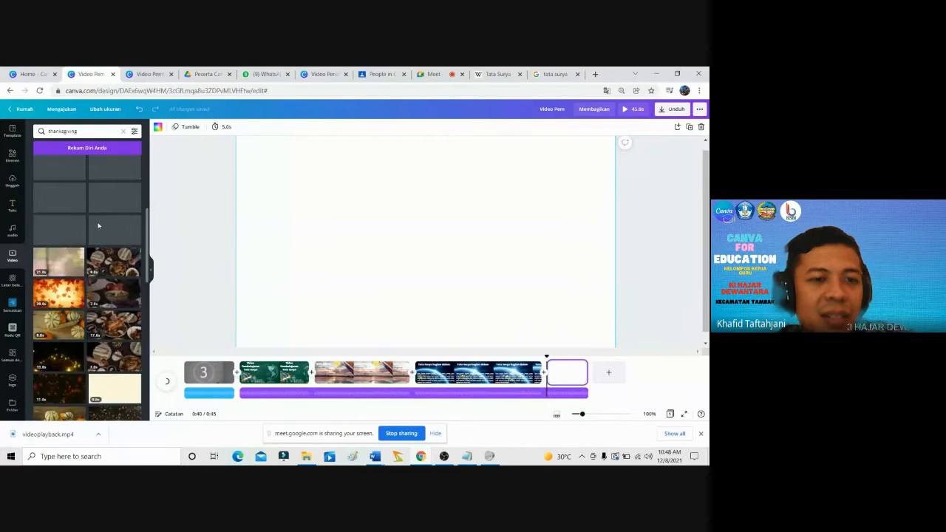
Replace the thanksgiving term in the video library search with a new search term.
click(74, 130)
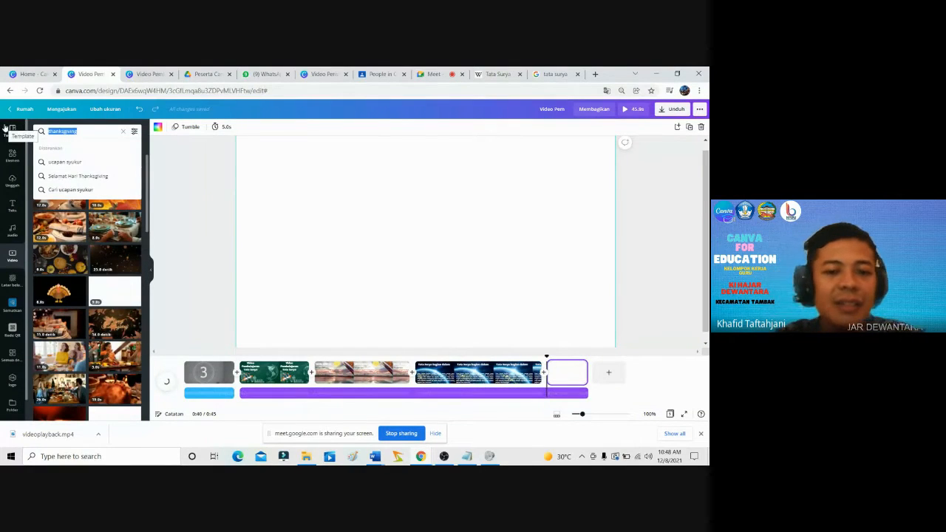
text(t)
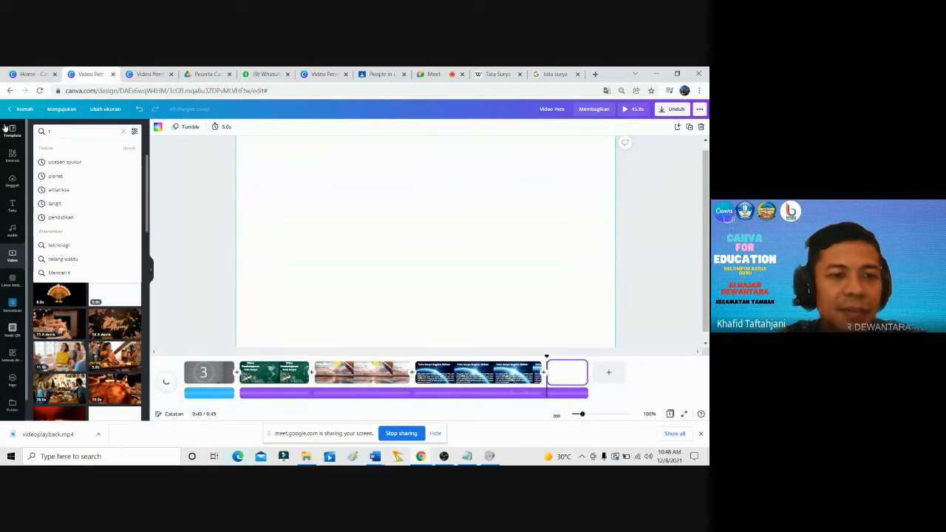
Search the video library for "terima kasih".
text(eri)
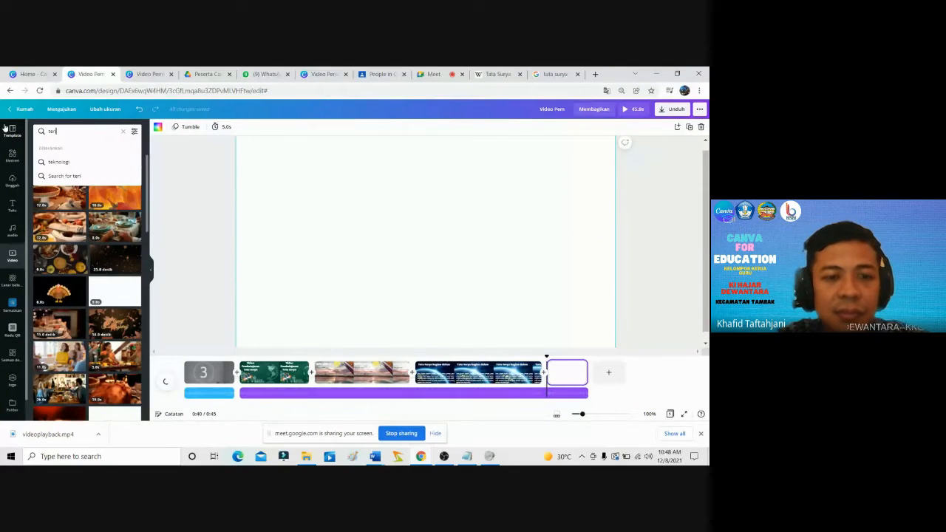
text(ma kas)
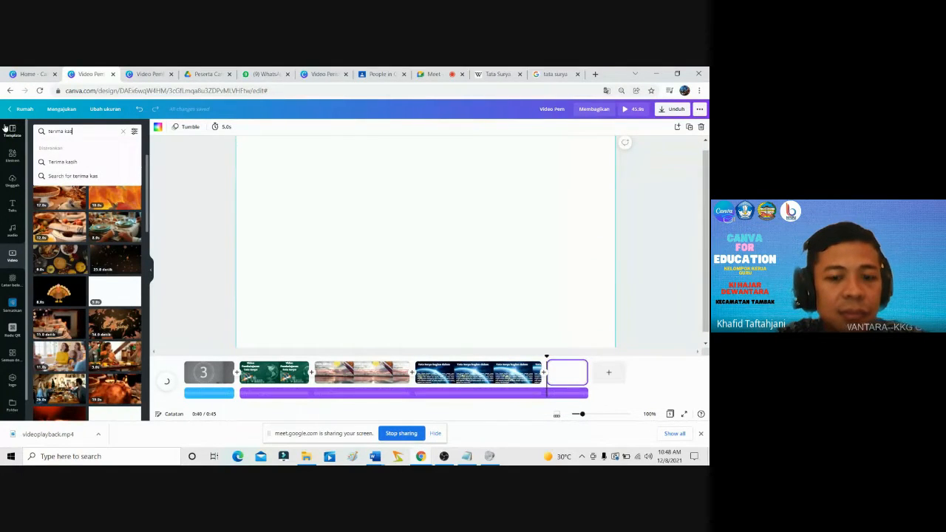
text(ih)
key(Return)
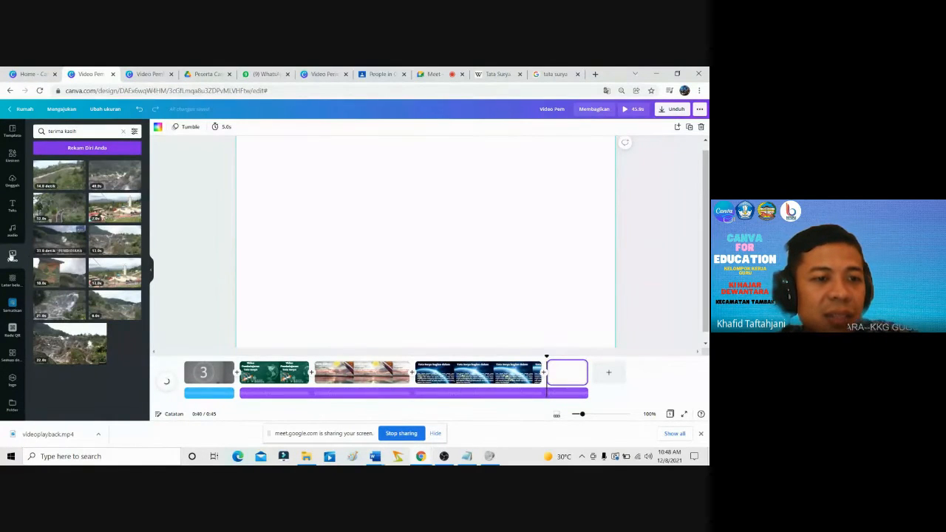
Search the video library for "like" and examine the clips for one that suits the closing page.
click(99, 132)
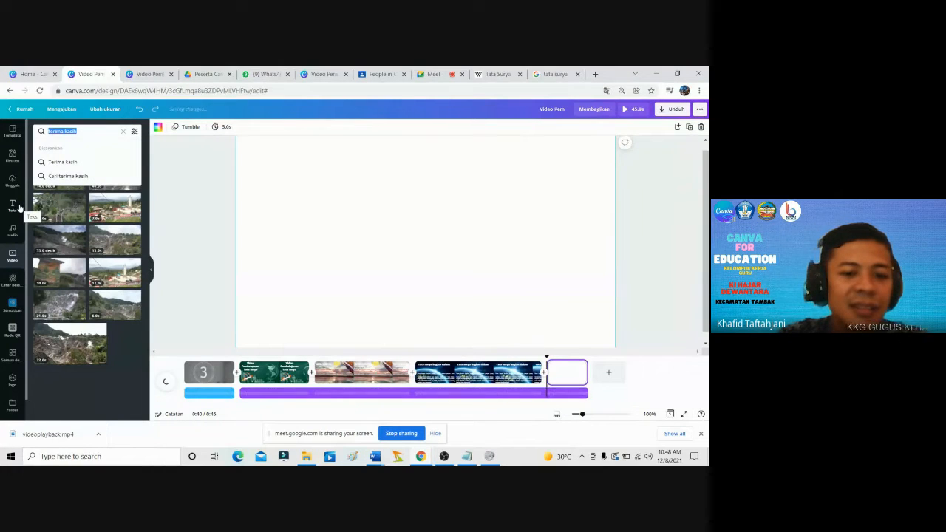
text(like)
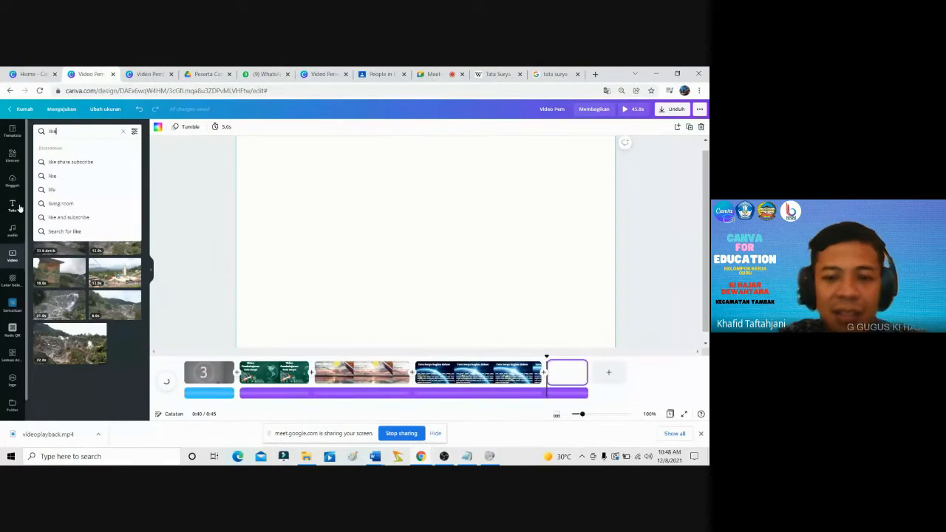
click(59, 230)
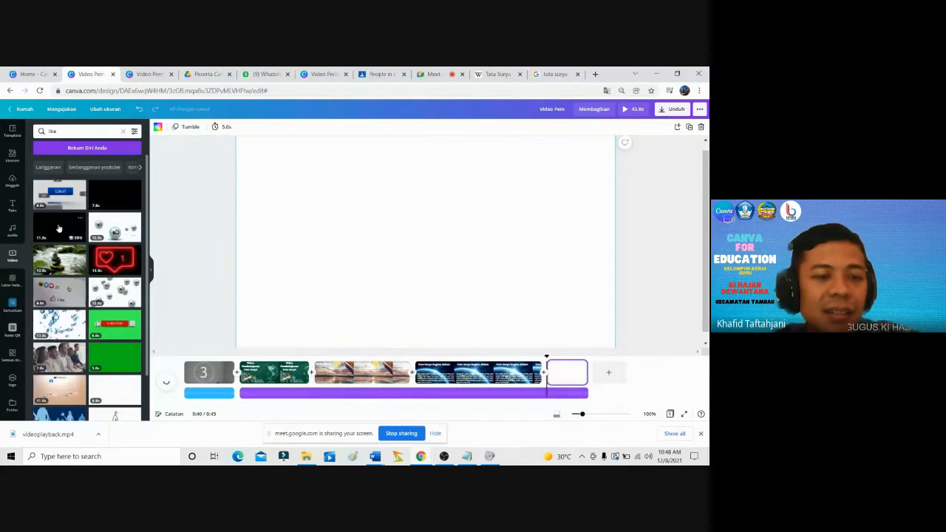
scroll(83, 323, down, 1)
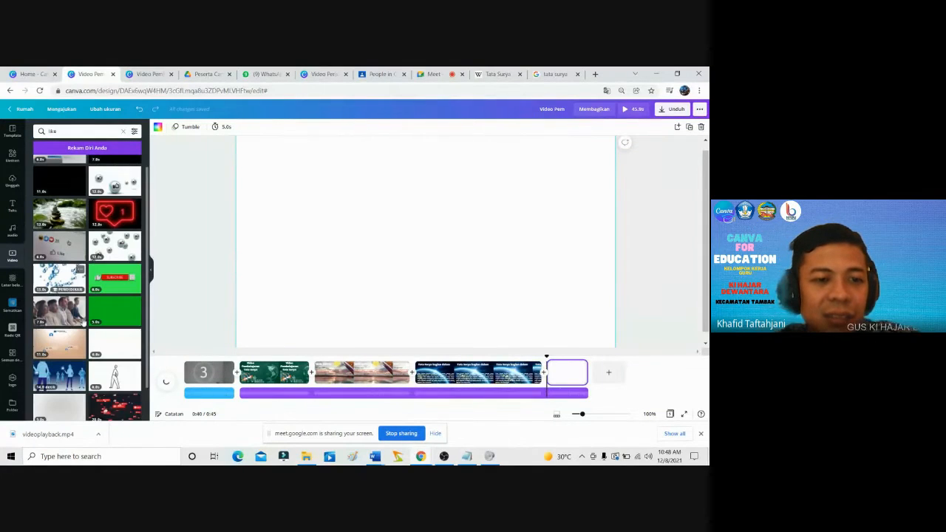
scroll(83, 323, down, 1)
scroll(81, 322, down, 1)
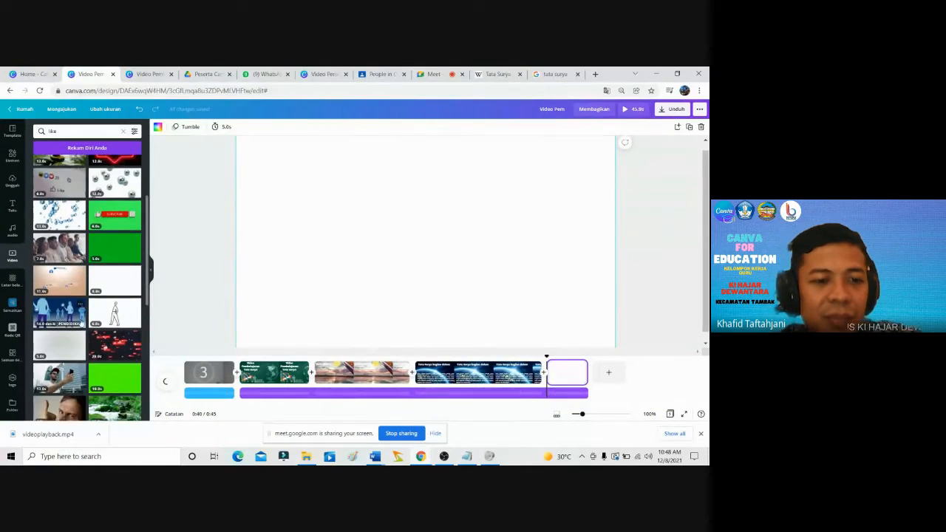
scroll(81, 322, down, 3)
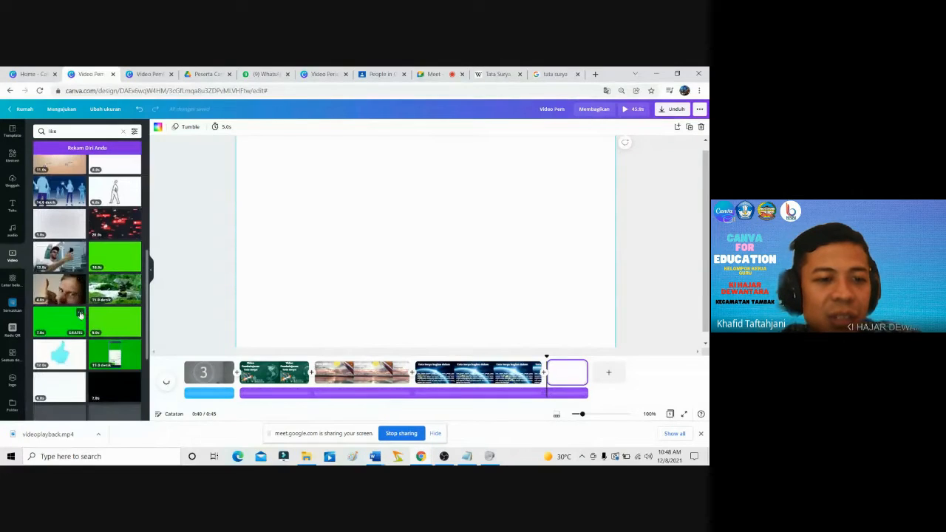
scroll(77, 313, up, 3)
scroll(76, 309, up, 4)
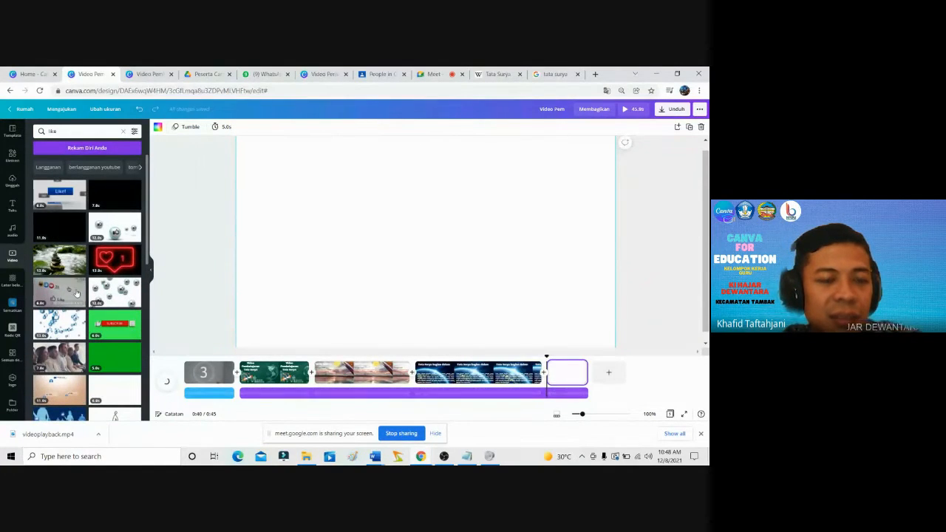
scroll(63, 272, down, 1)
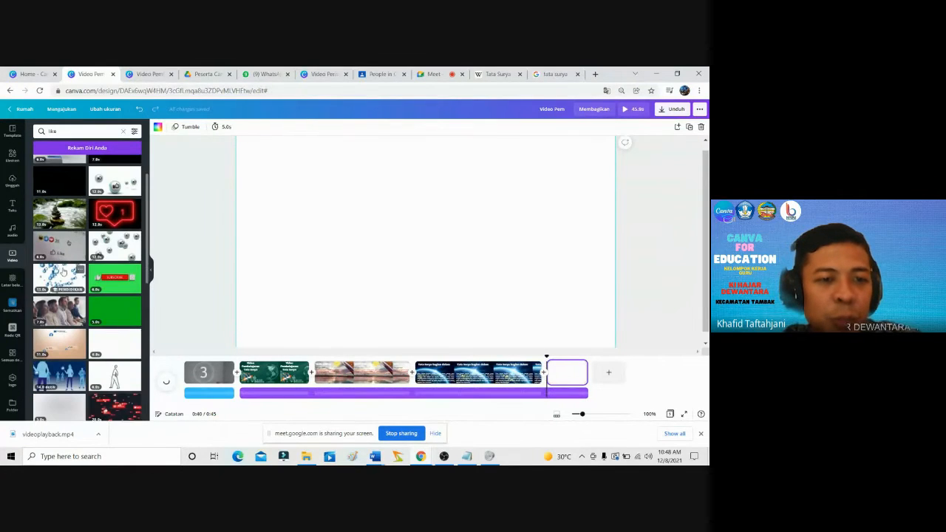
scroll(64, 272, down, 1)
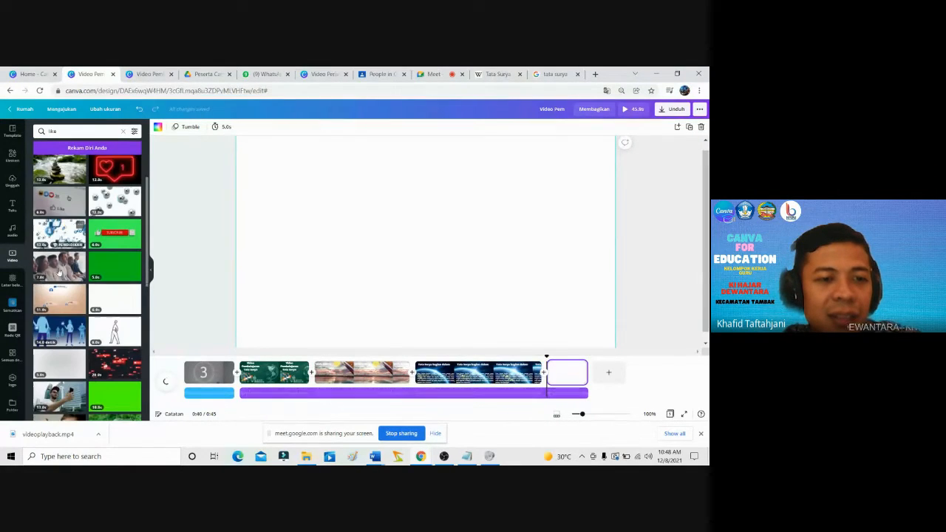
scroll(104, 240, up, 2)
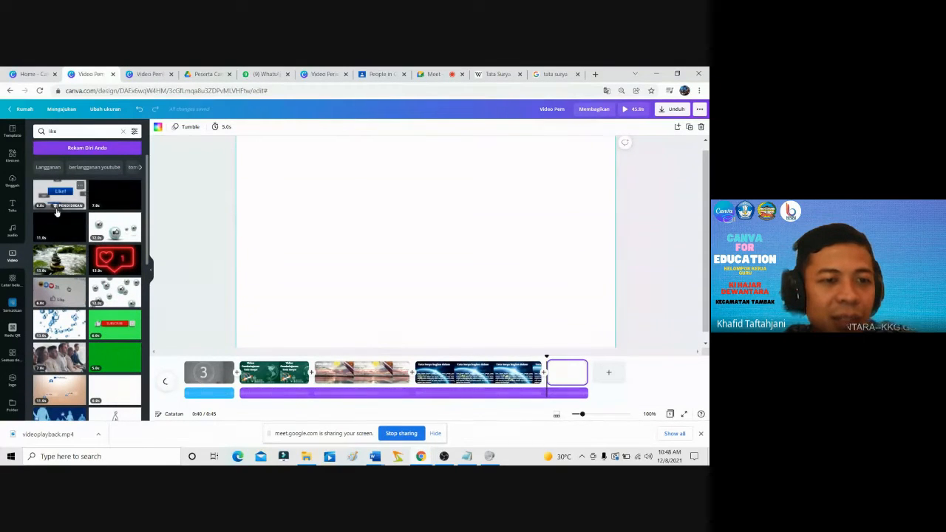
scroll(59, 214, down, 4)
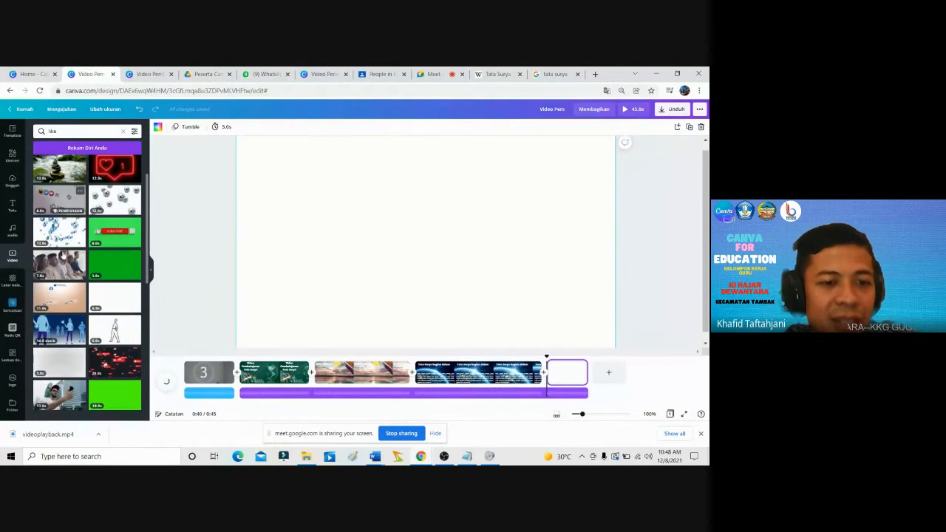
scroll(65, 225, down, 5)
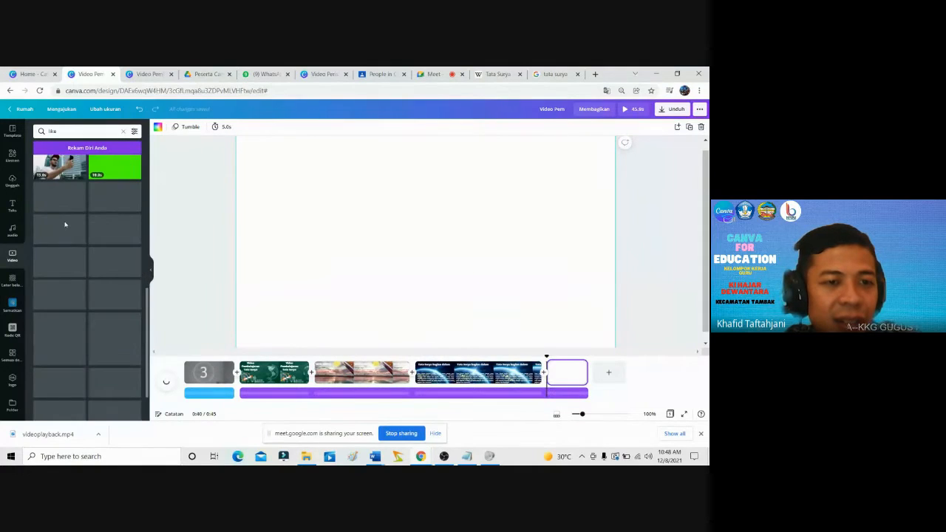
scroll(65, 224, up, 4)
scroll(64, 224, up, 5)
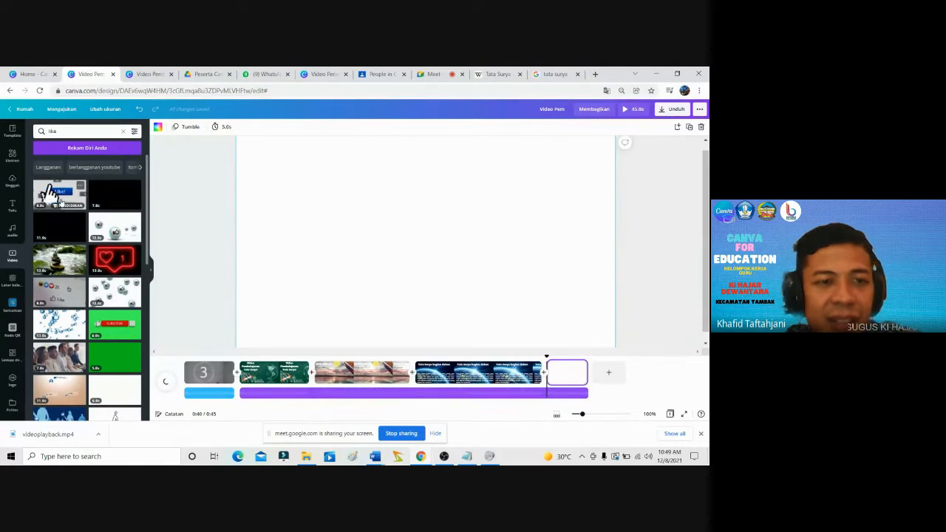
Fill the blank last page with the red LIKE video clip with the radiating-stripes background.
scroll(83, 297, down, 6)
scroll(83, 297, down, 5)
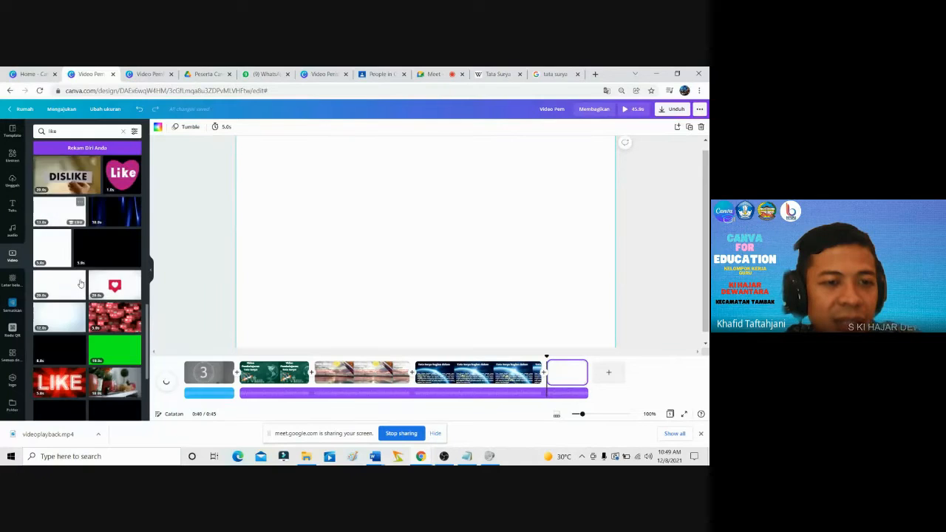
scroll(82, 282, down, 2)
scroll(82, 282, down, 2)
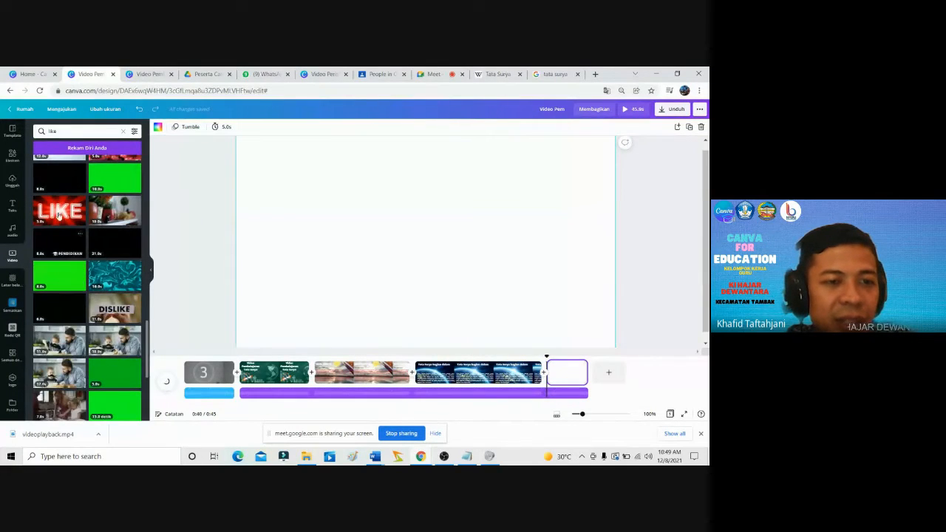
drag(61, 213, 568, 371)
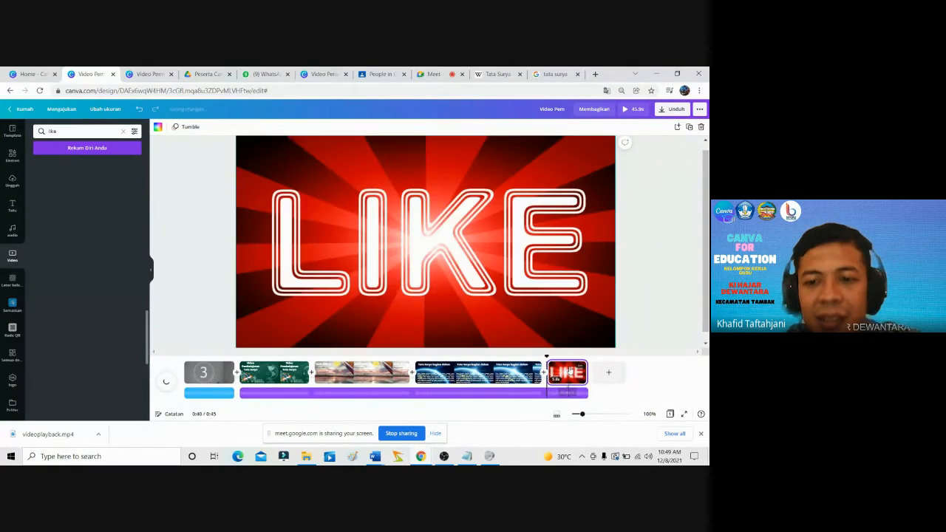
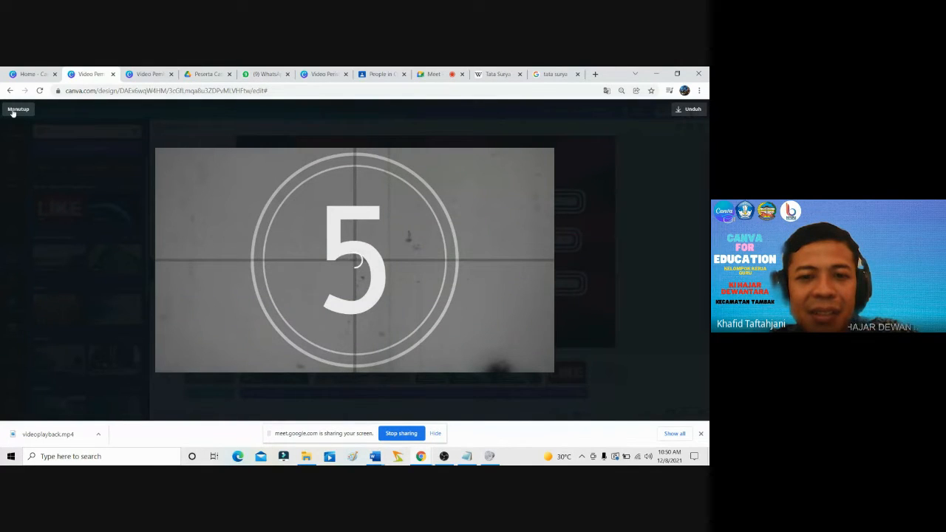
Close the full-screen preview and delete both audio tracks, the long one under the content pages and the short one under the countdown.
click(18, 109)
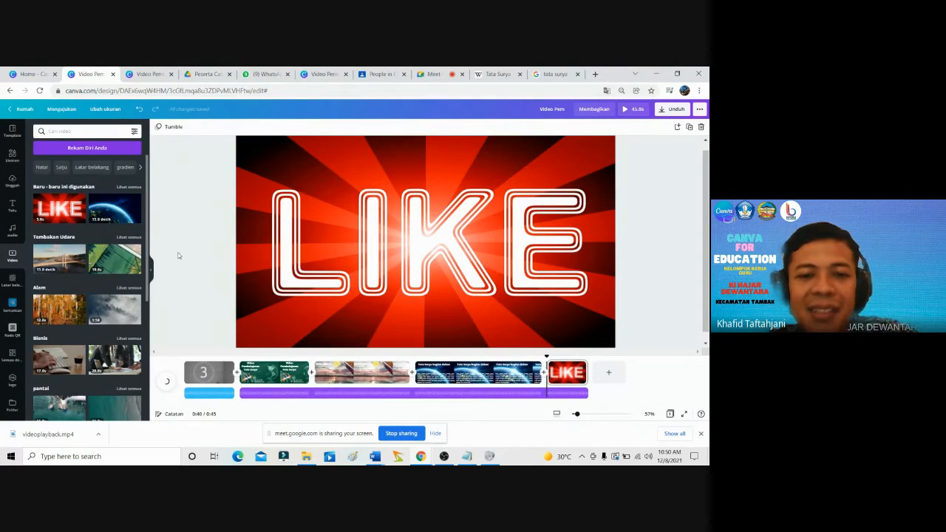
click(220, 397)
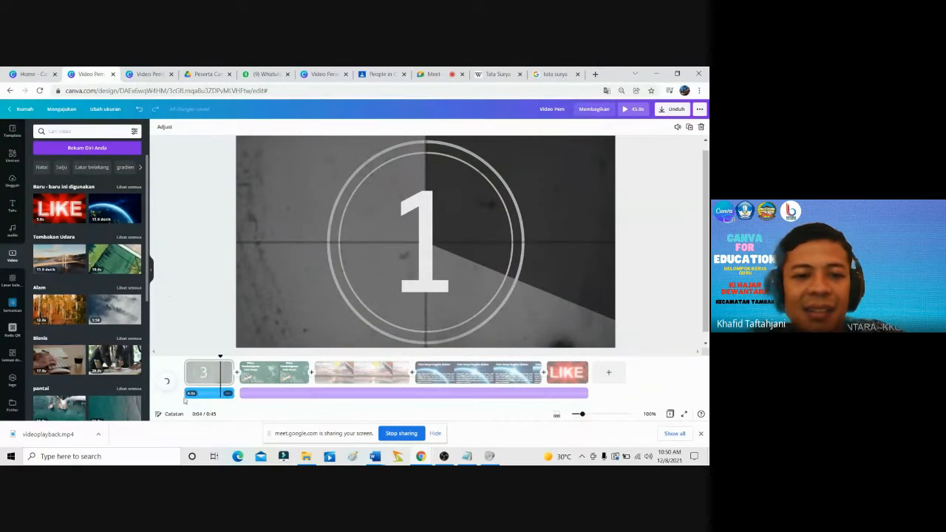
click(221, 399)
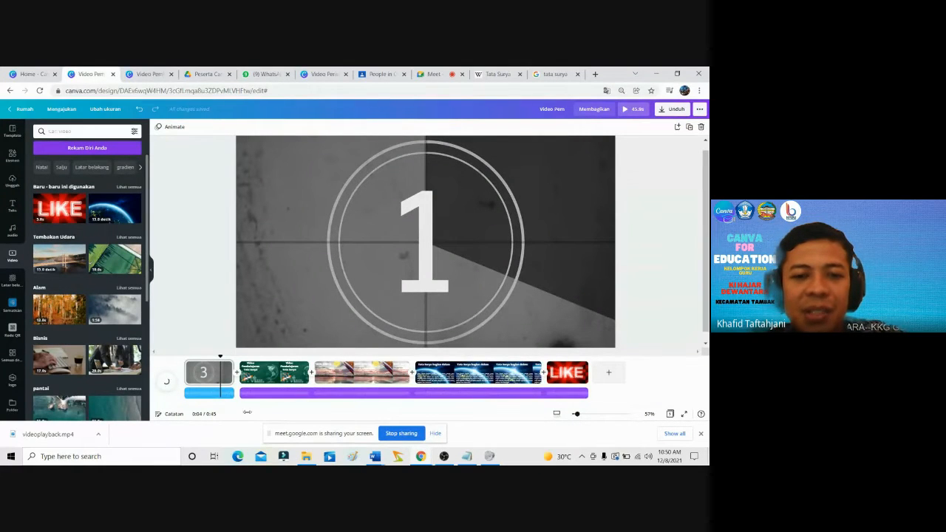
click(286, 397)
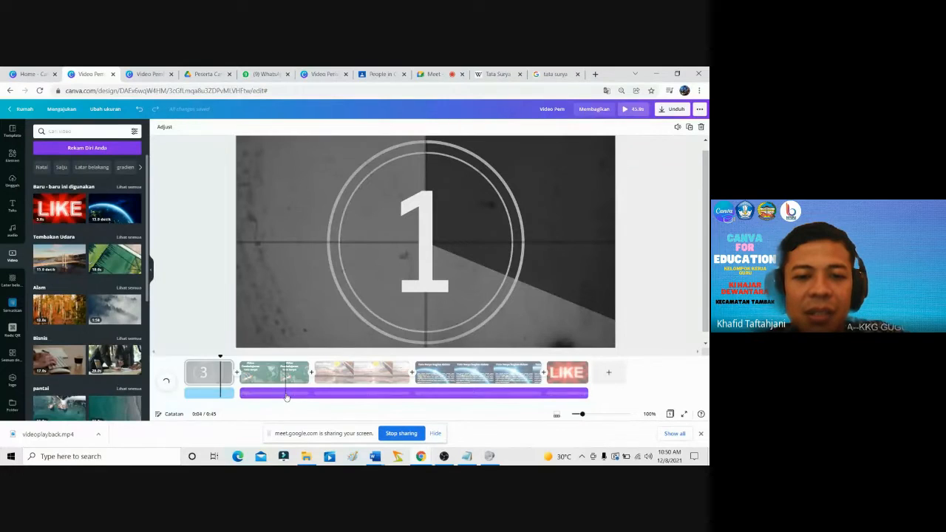
key(Delete)
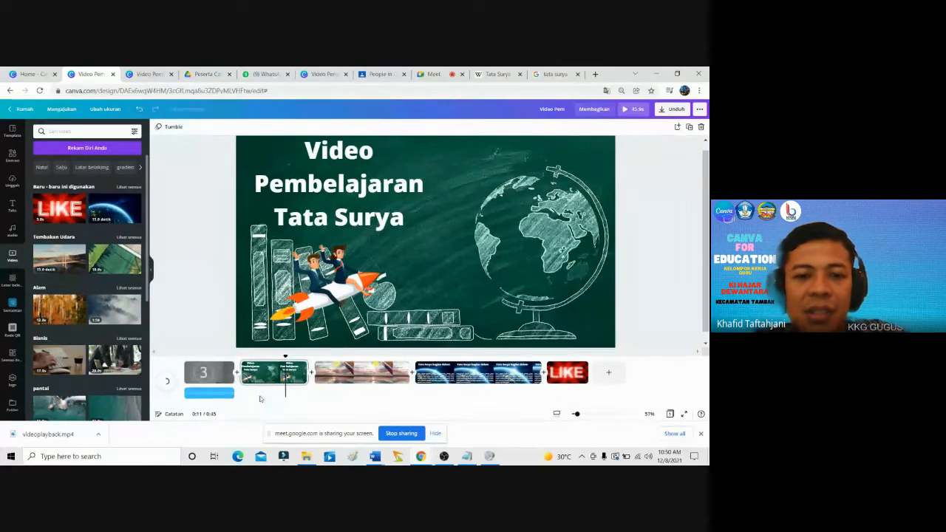
click(226, 396)
key(Delete)
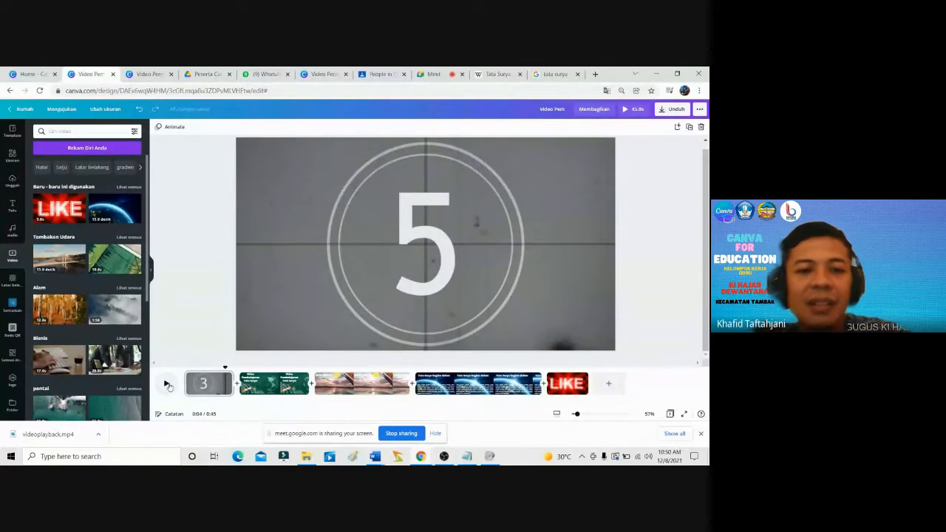
Play the video from the countdown clip into the "Video Pembelajaran Tata Surya" page to check the change between them.
click(185, 368)
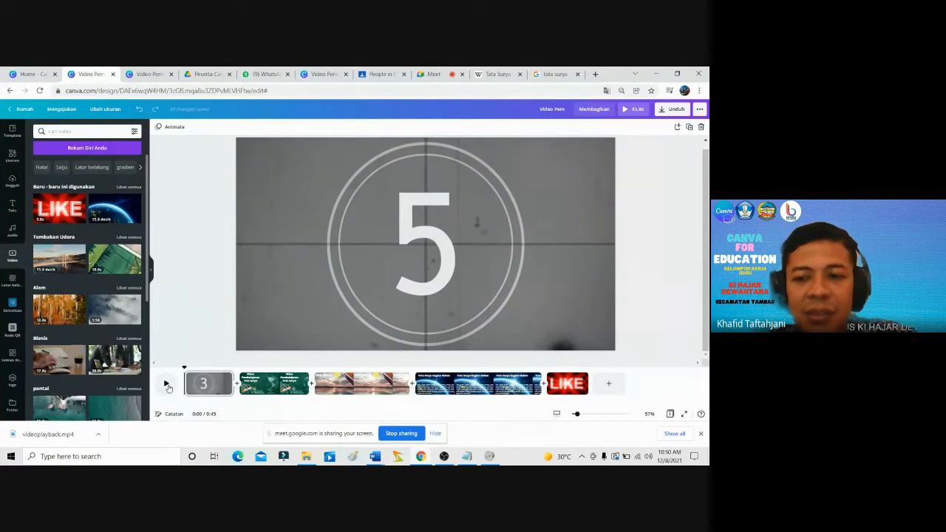
click(166, 385)
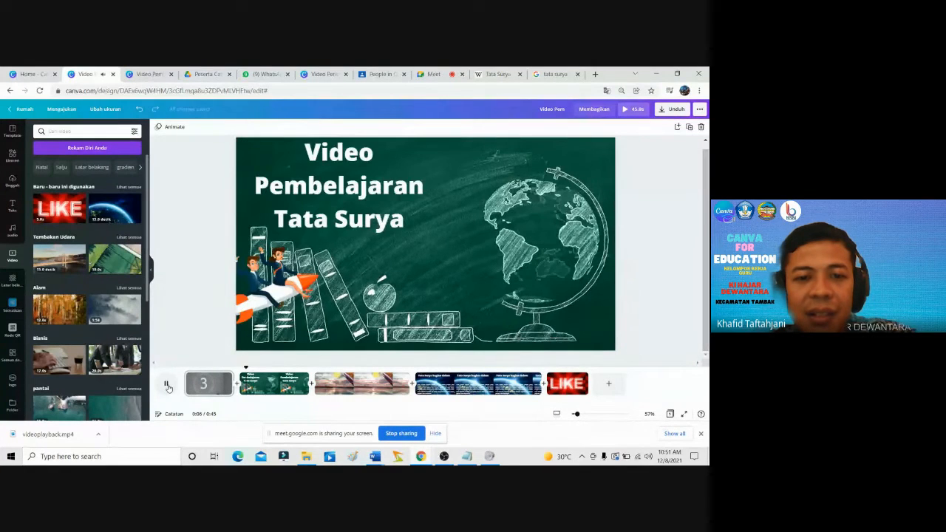
click(167, 383)
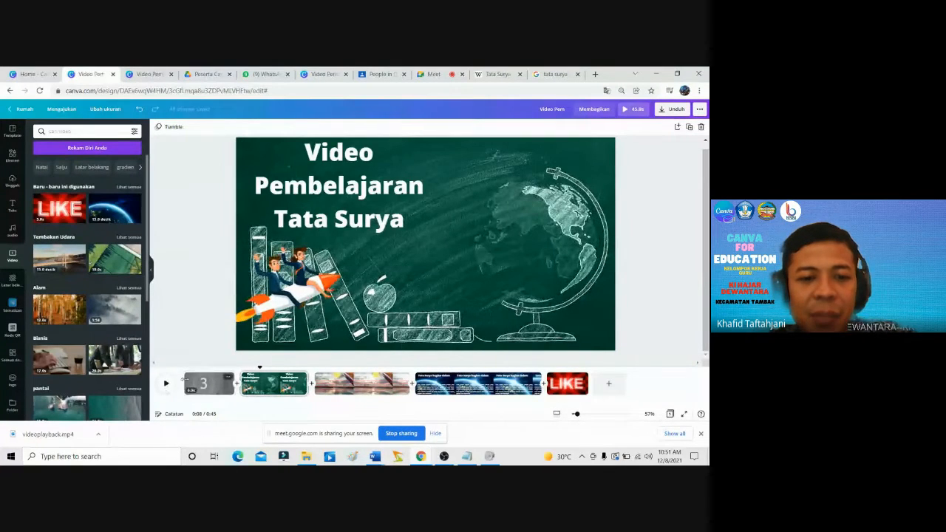
click(221, 374)
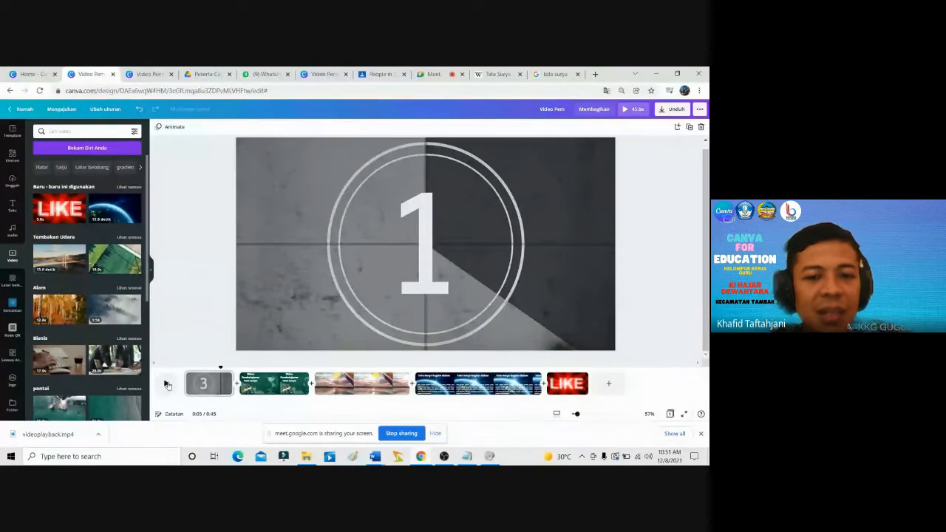
click(167, 384)
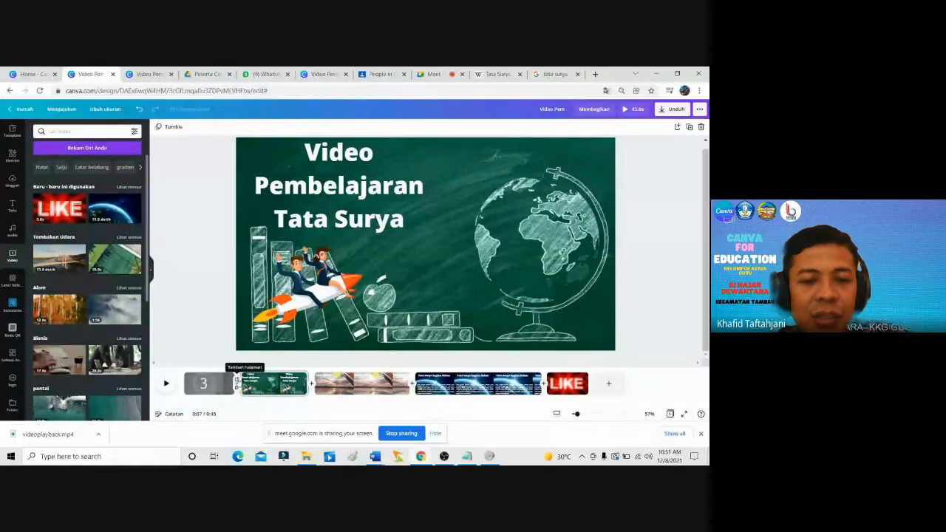
click(237, 381)
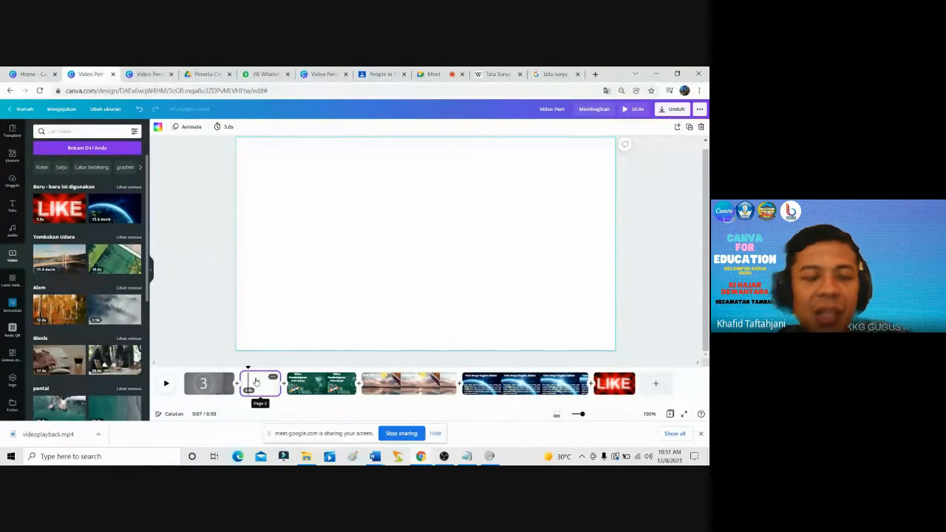
click(256, 381)
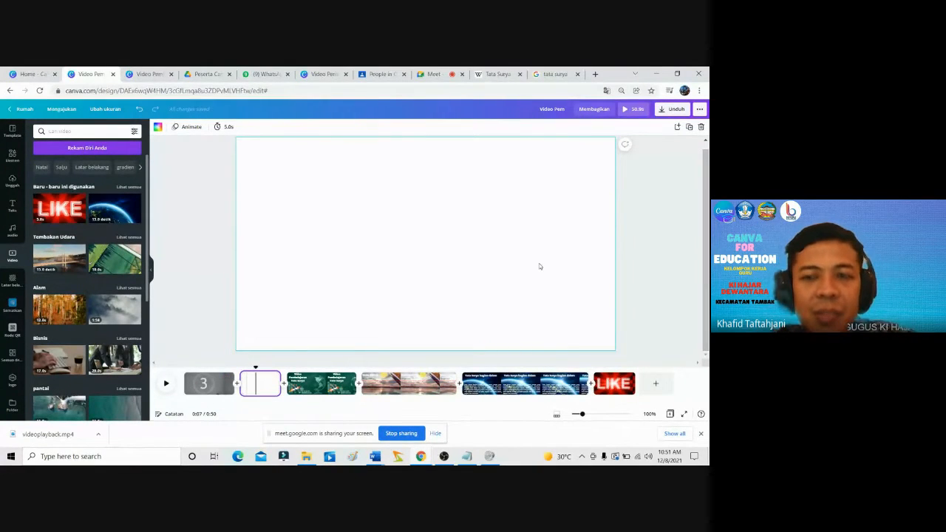
click(700, 126)
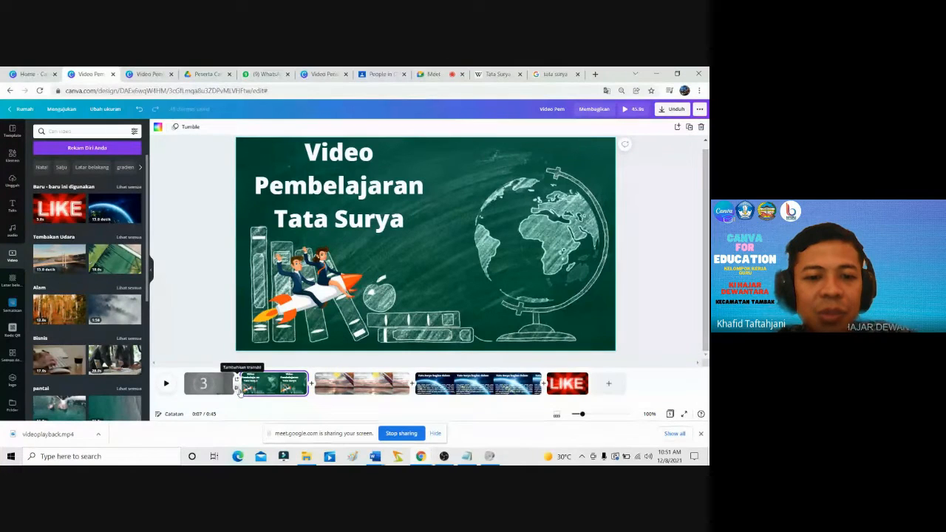
Start adding a transition between the countdown clip and the title page, and preview the Dissolve, Slide, Circle Wipe and Line Wipe effects.
click(238, 388)
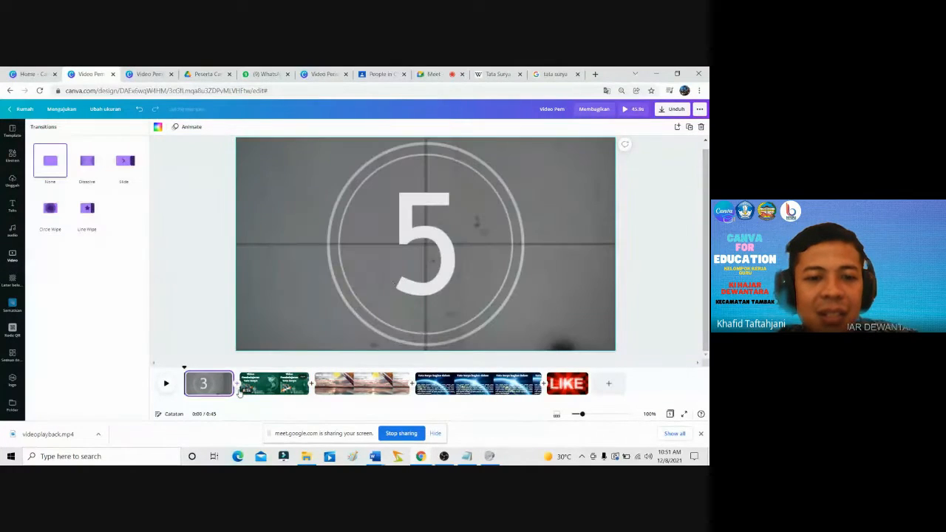
click(100, 175)
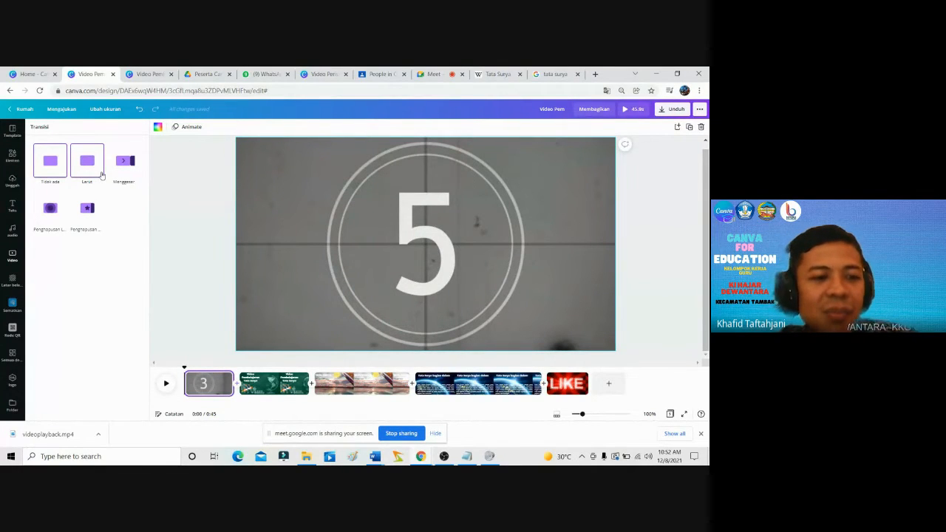
click(123, 171)
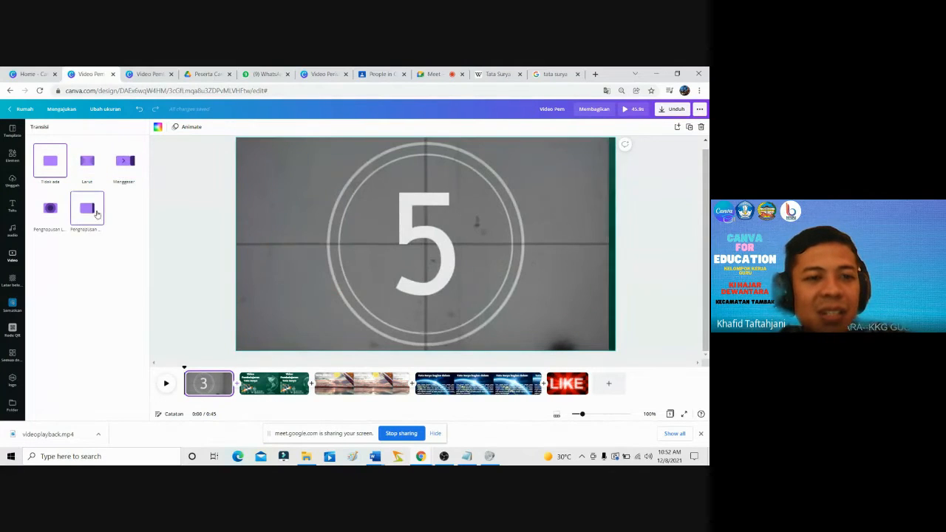
click(88, 176)
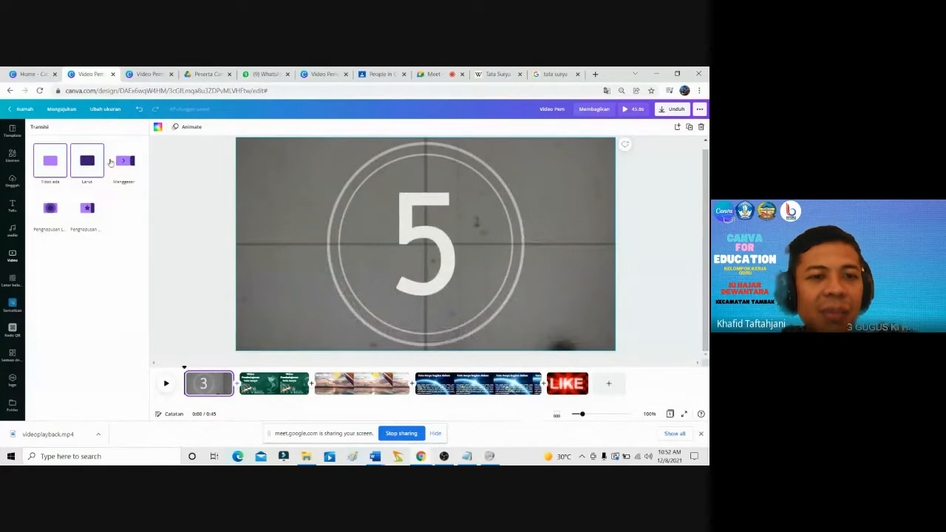
click(125, 162)
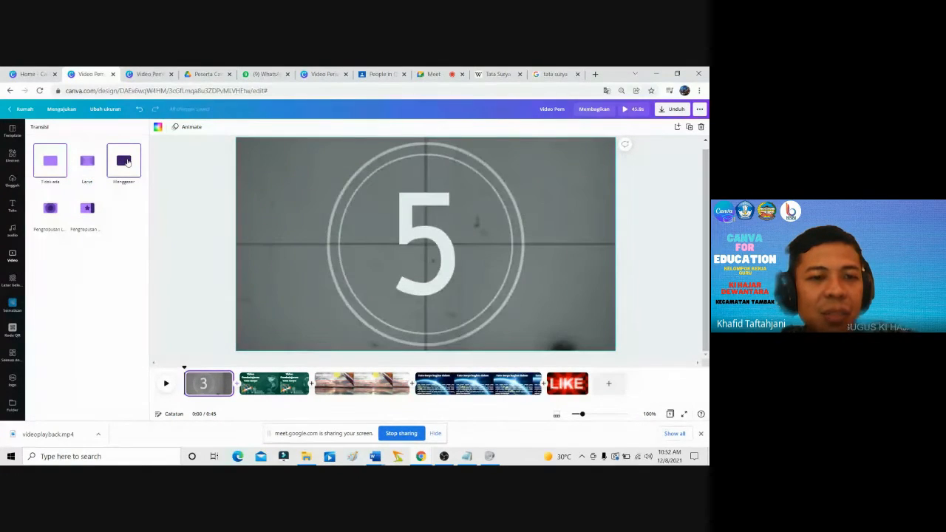
click(50, 214)
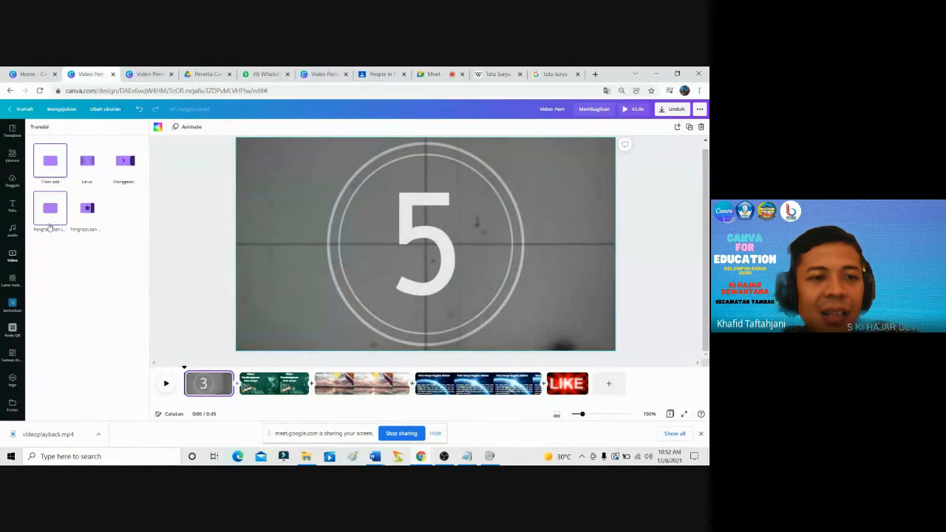
click(93, 211)
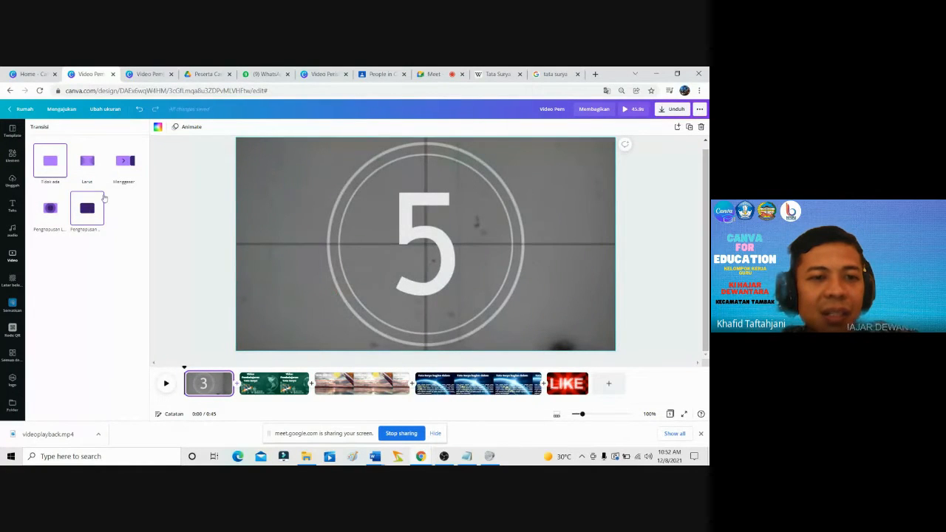
Try the Slide (Menggeser) transition between the countdown and the title page in the right, left, up and down directions.
click(123, 164)
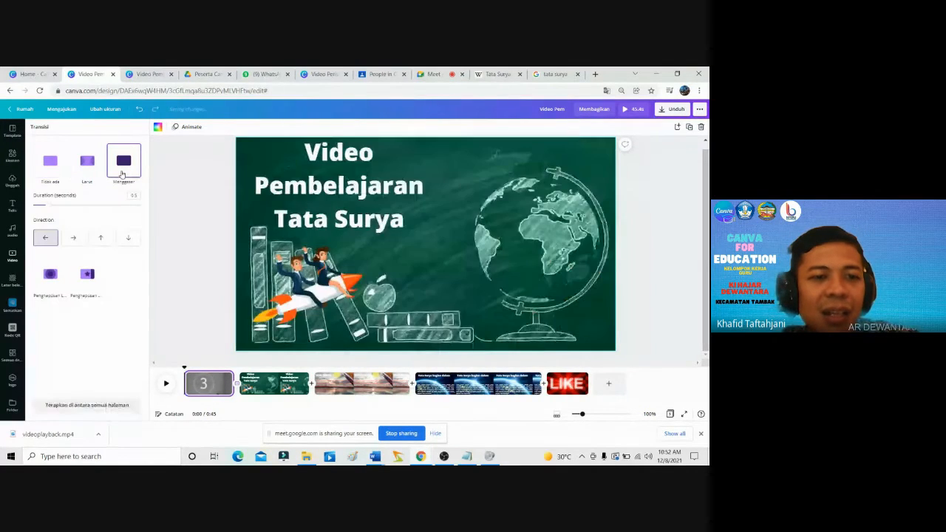
click(73, 238)
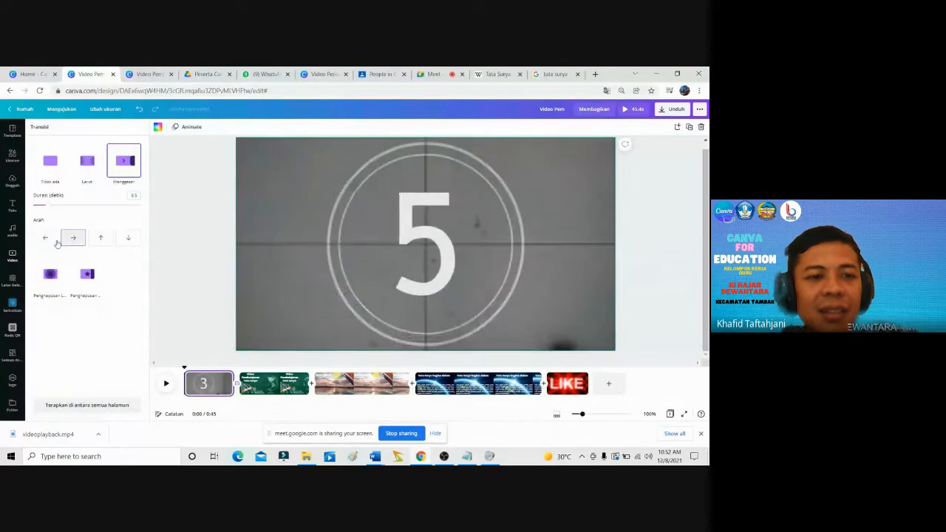
click(45, 237)
click(97, 237)
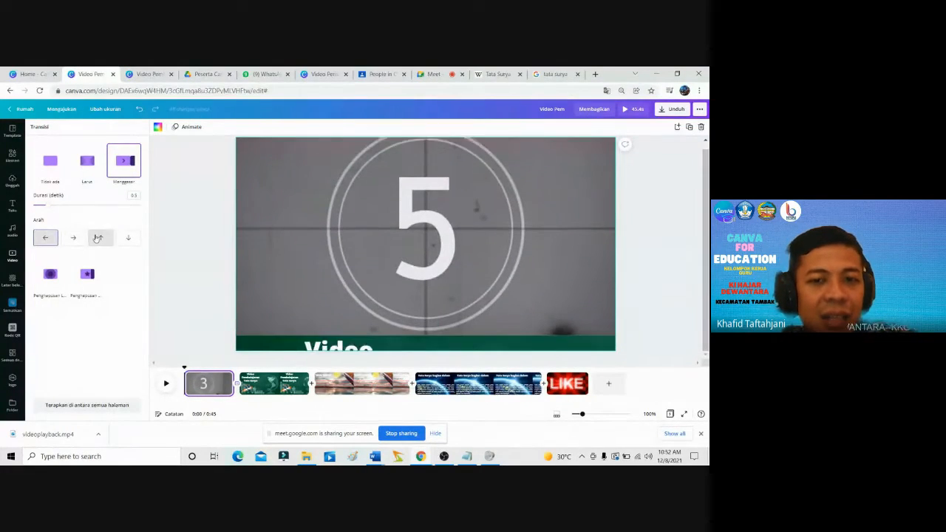
click(128, 239)
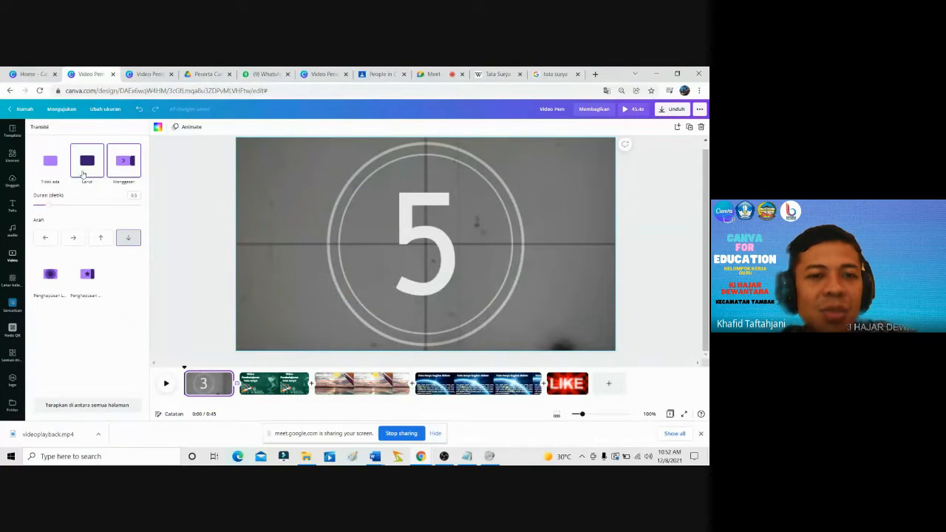
Set the transition after the countdown to Dissolve (Larut), and add an outward (Keluar) Circle Wipe between the title page and the "Pengertian" page.
click(84, 173)
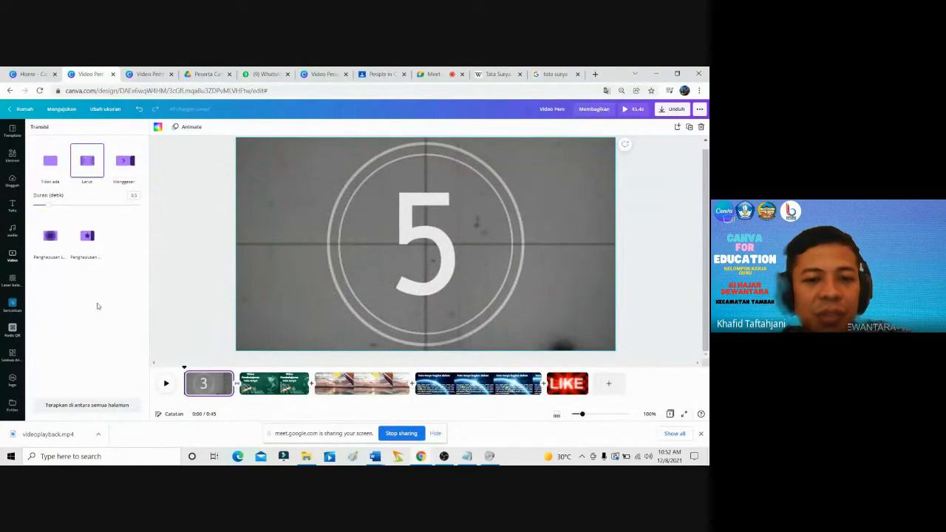
click(311, 391)
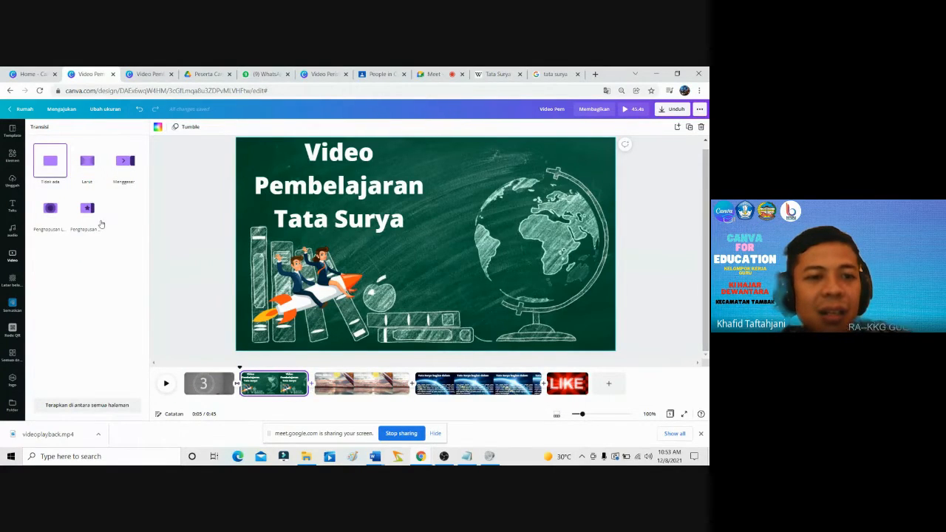
click(47, 220)
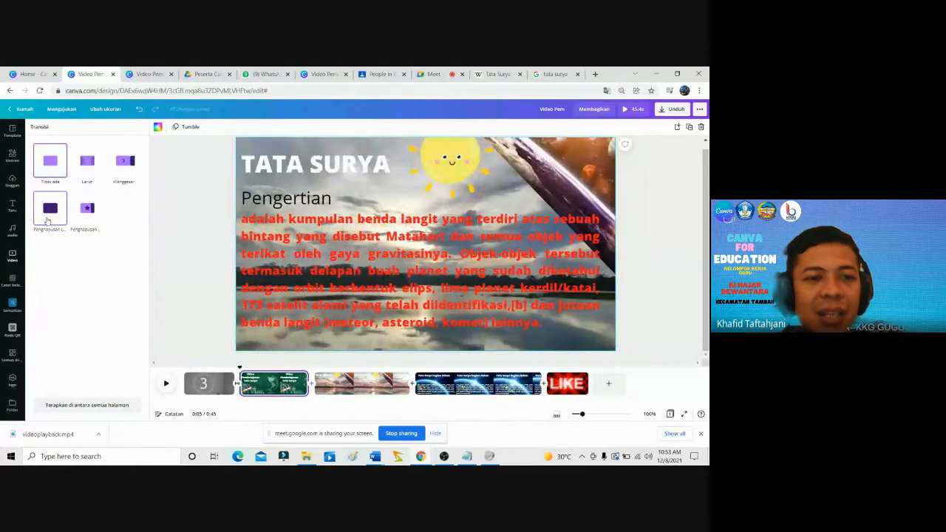
click(114, 288)
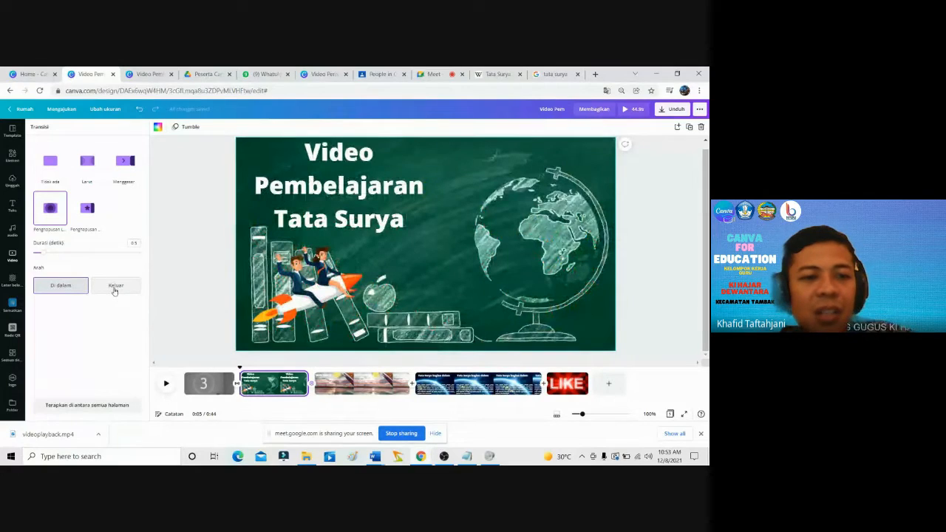
click(115, 289)
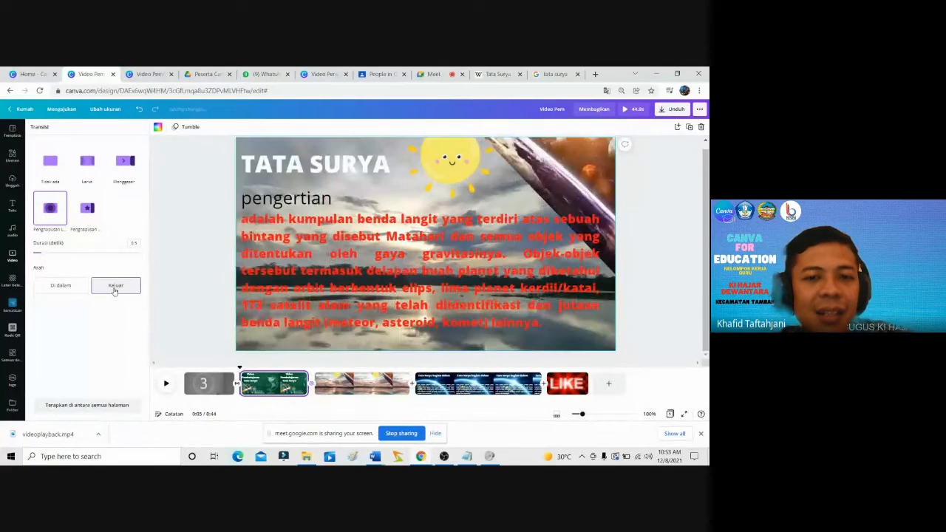
click(65, 291)
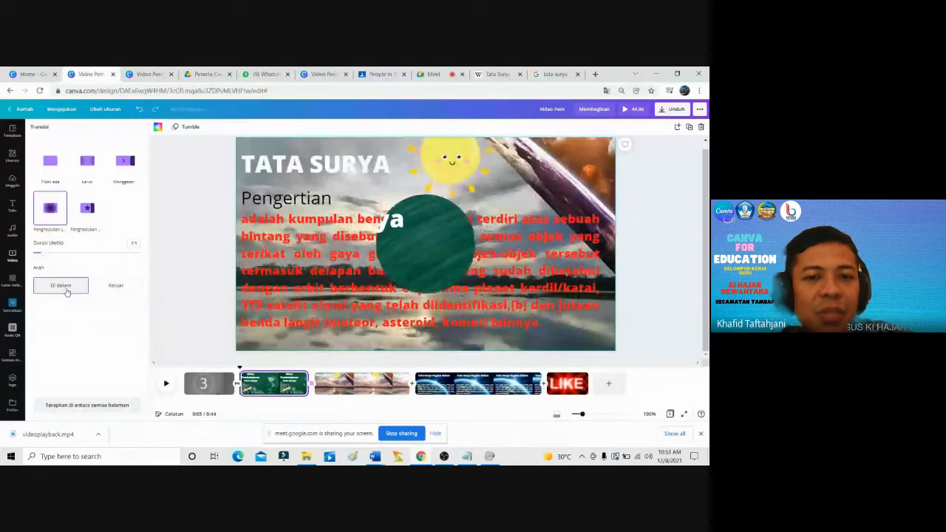
click(114, 288)
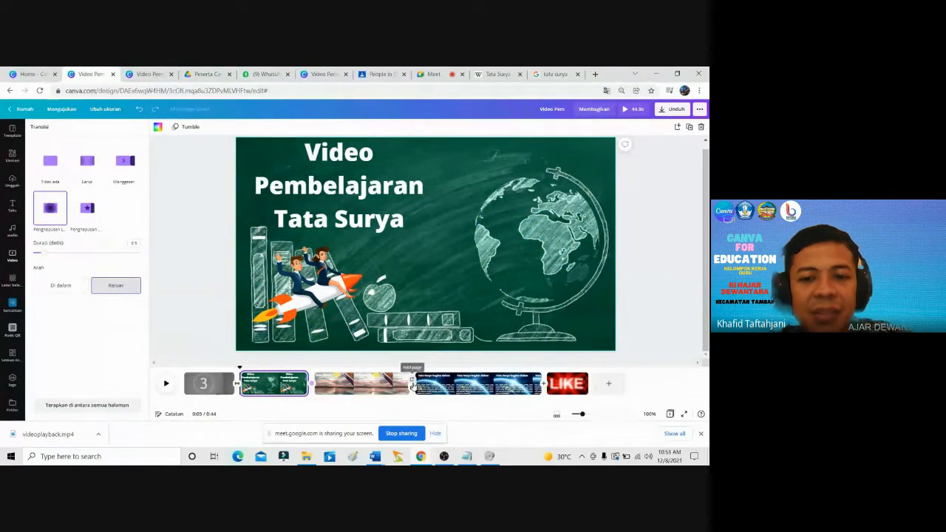
Add a rightward Line Wipe between the "Pengertian" and "Tata Surya bagian dalam" pages, and a leftward Slide transition before the LIKE clip.
click(411, 389)
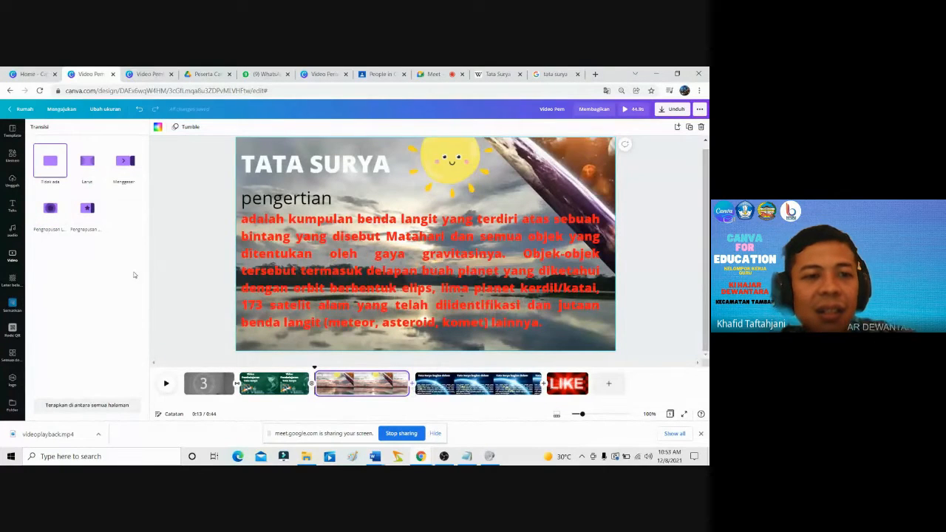
click(87, 207)
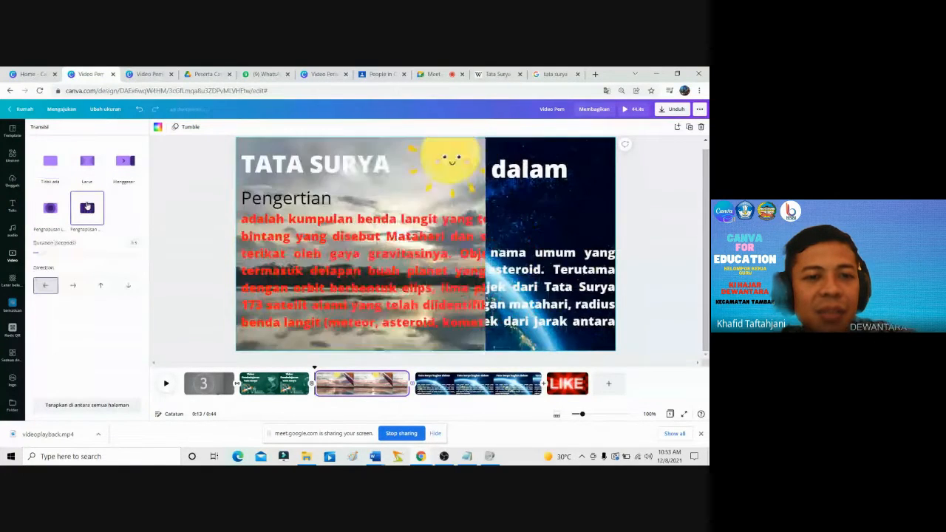
click(73, 286)
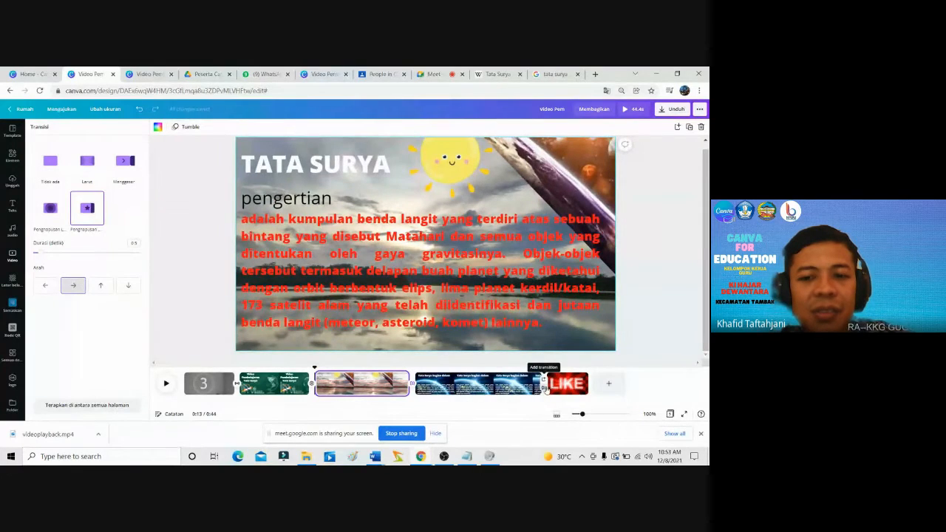
click(542, 387)
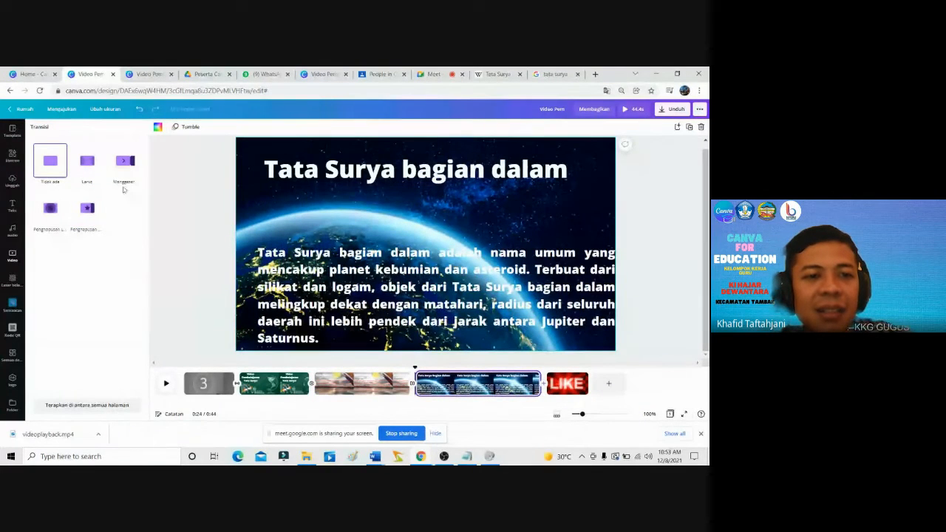
click(125, 172)
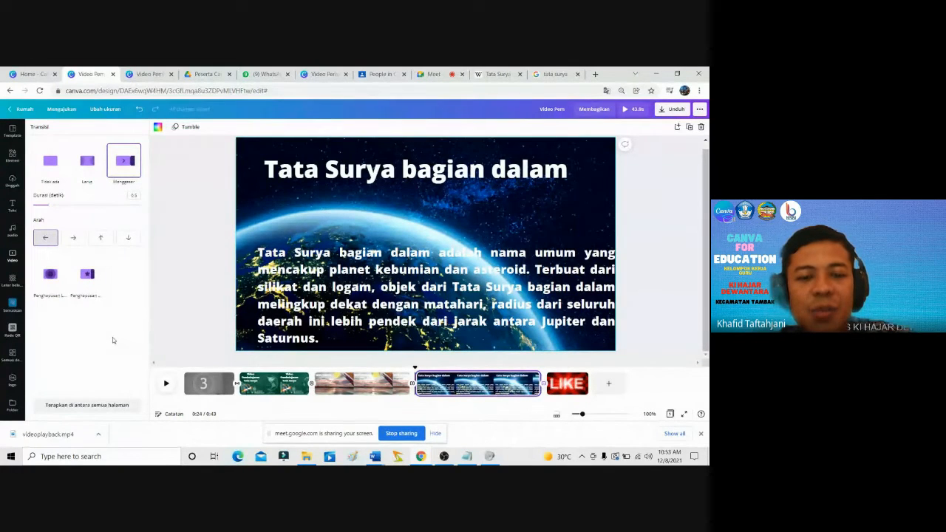
Check the scoring criteria in "rubrik penilaian Canva.pdf" on Google Drive and return to the video design.
click(199, 76)
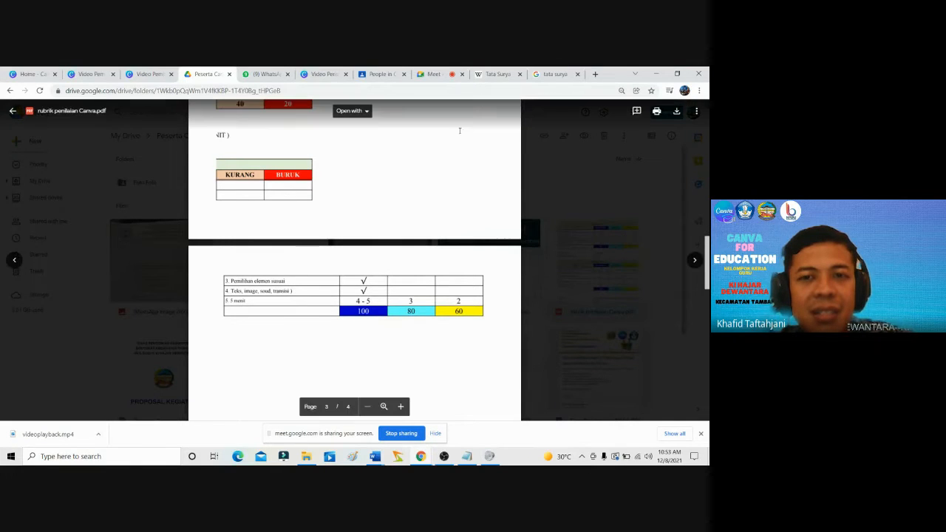
click(89, 74)
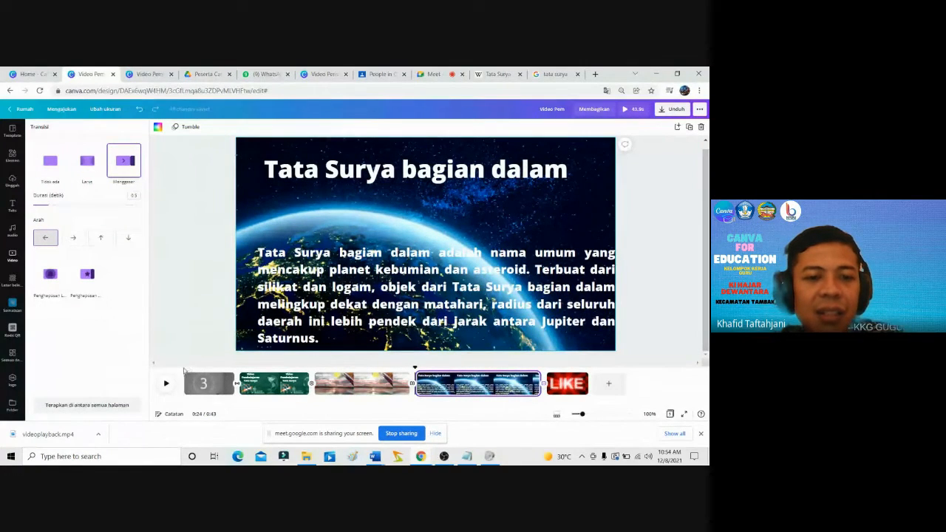
Play the whole video from the countdown in the full-screen preview, close the preview and switch to the Google Meet call.
click(188, 382)
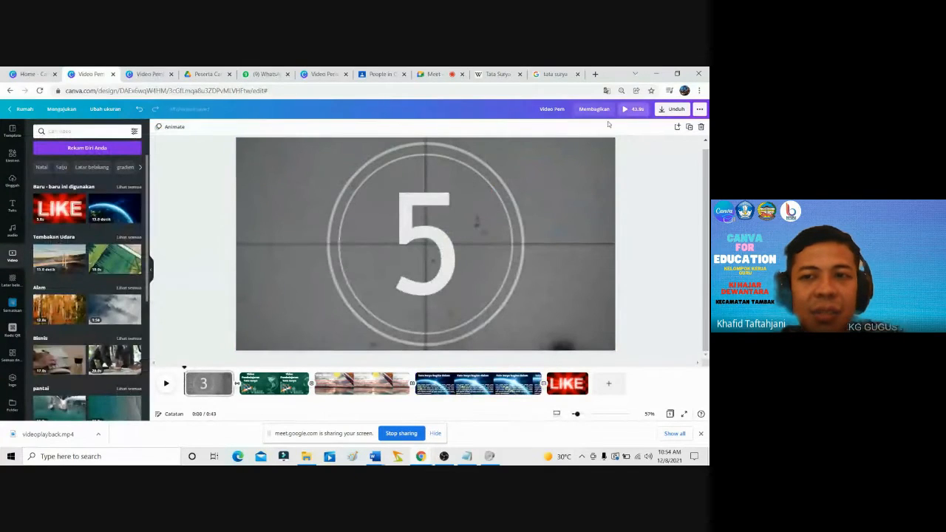
click(623, 110)
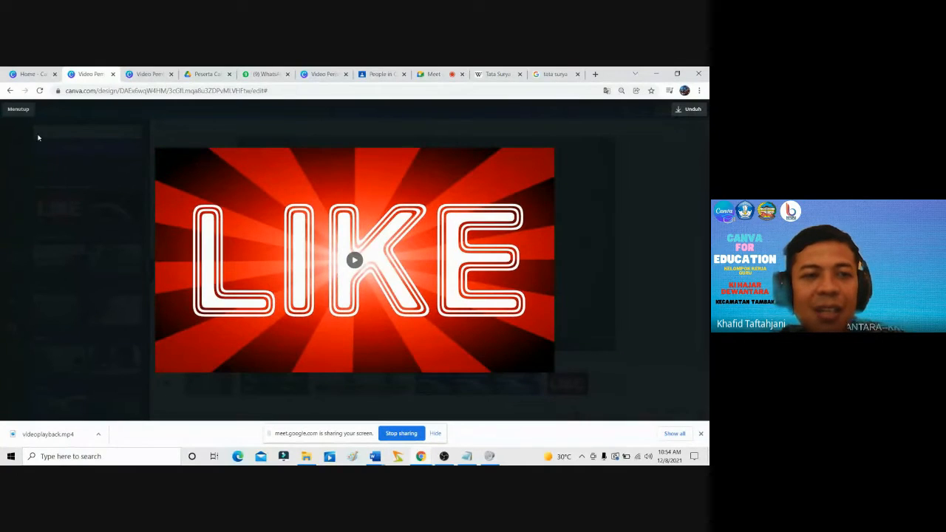
click(22, 117)
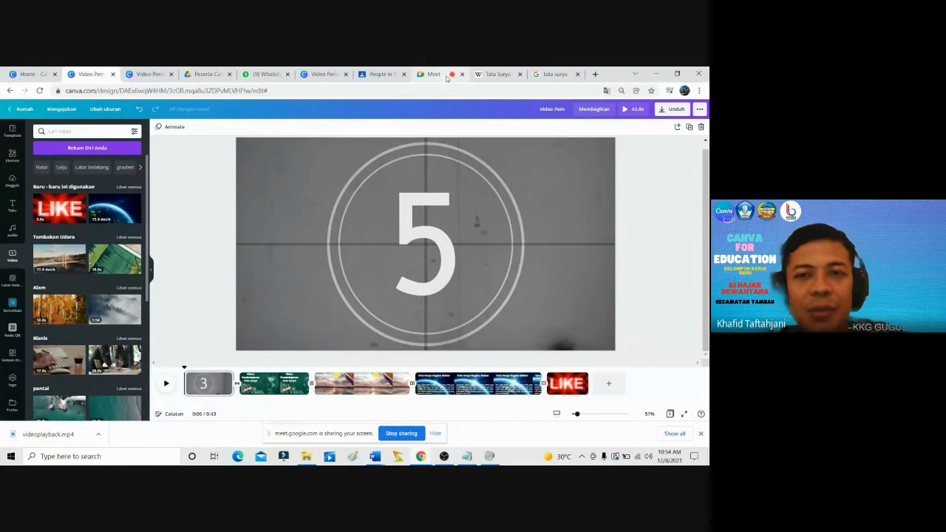
click(435, 74)
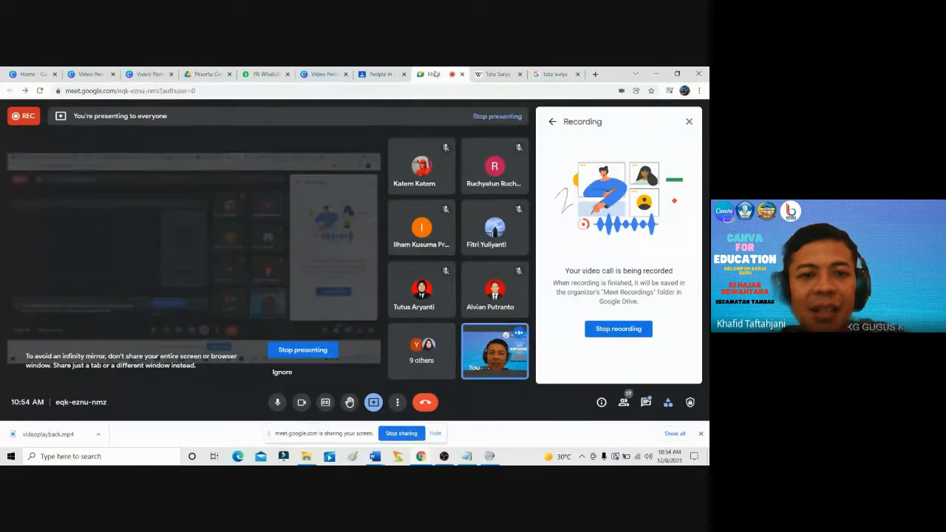
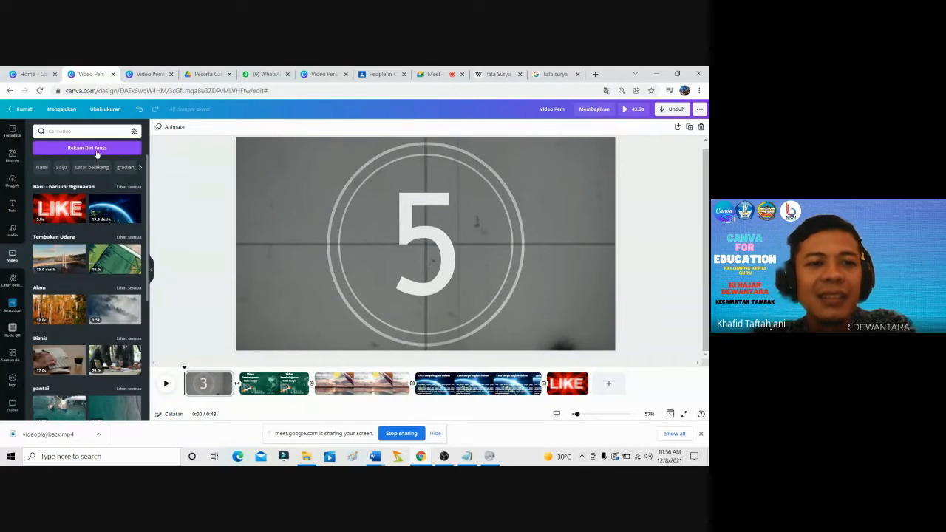
Return to the design's video library and set the page's Google Translate language to English.
click(10, 153)
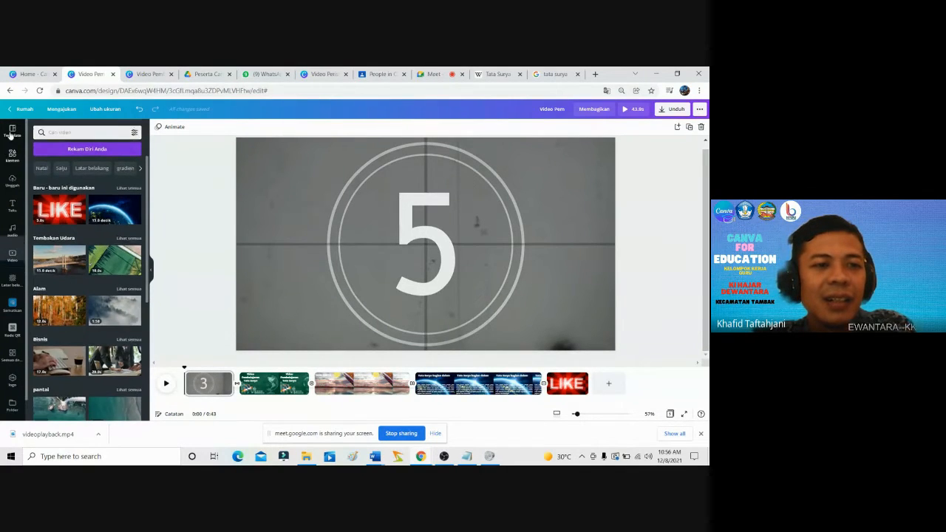
click(14, 137)
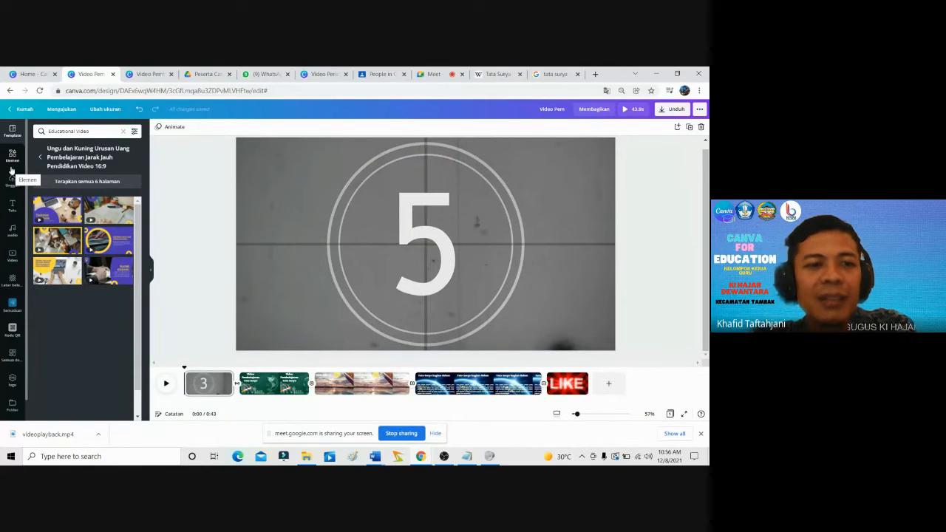
click(13, 256)
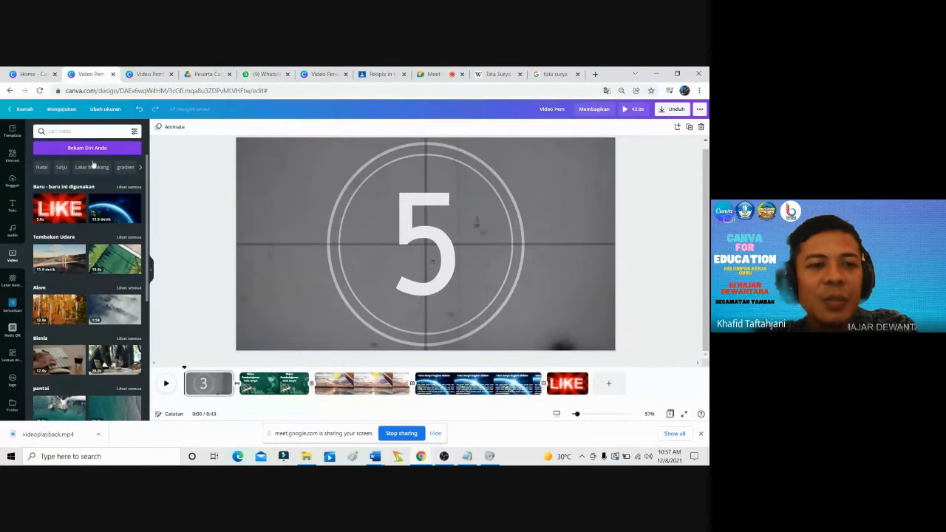
right_click(17, 260)
click(65, 358)
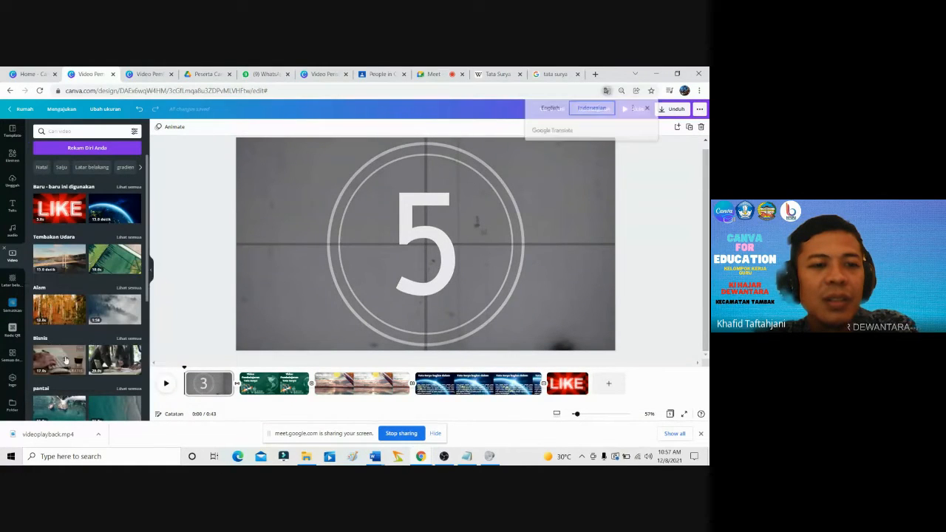
click(548, 108)
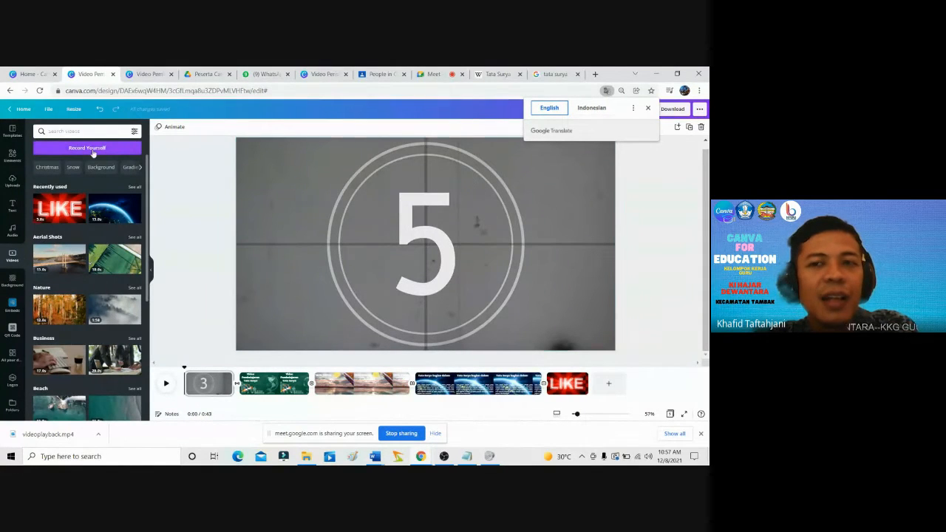
Set the page's Google Translate language to Indonesian and open the self-recording studio for the countdown page.
click(591, 110)
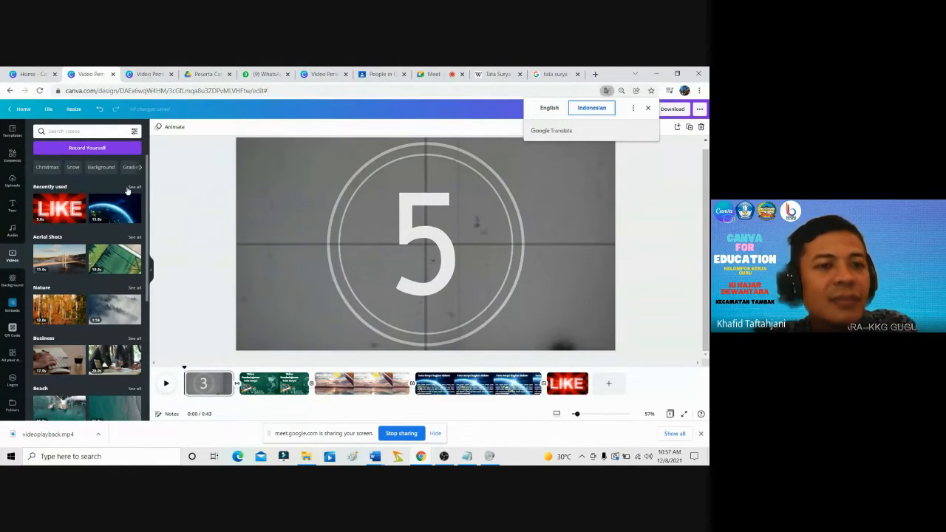
click(87, 149)
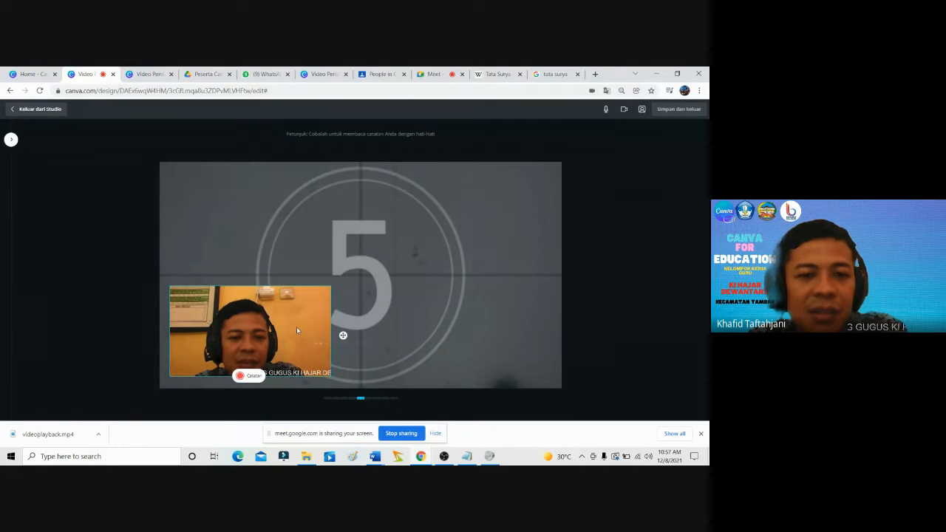
drag(296, 331, 295, 334)
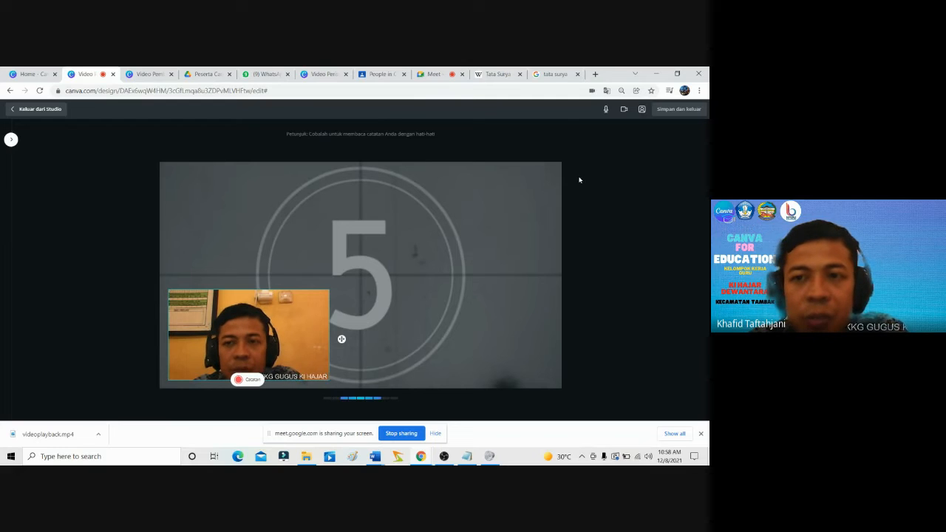
Review the available microphones and cameras in the recording studio.
click(604, 110)
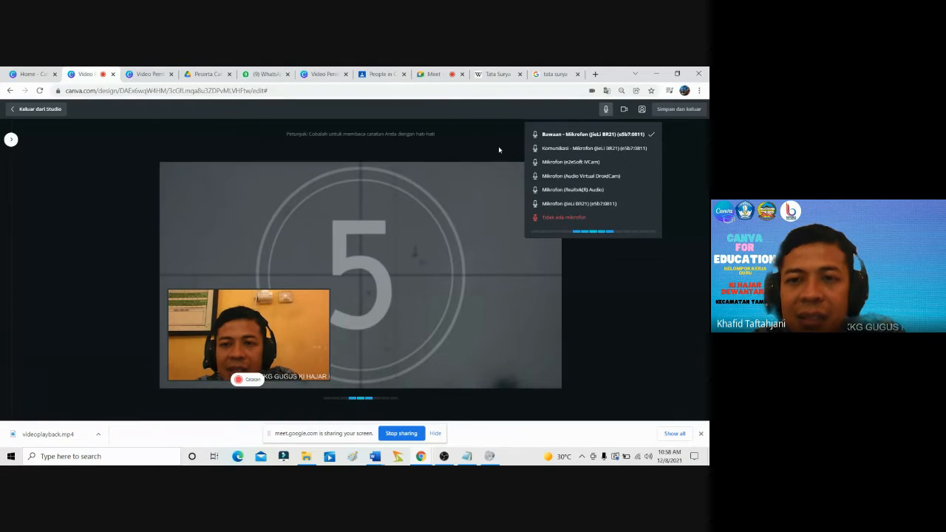
click(543, 146)
click(623, 110)
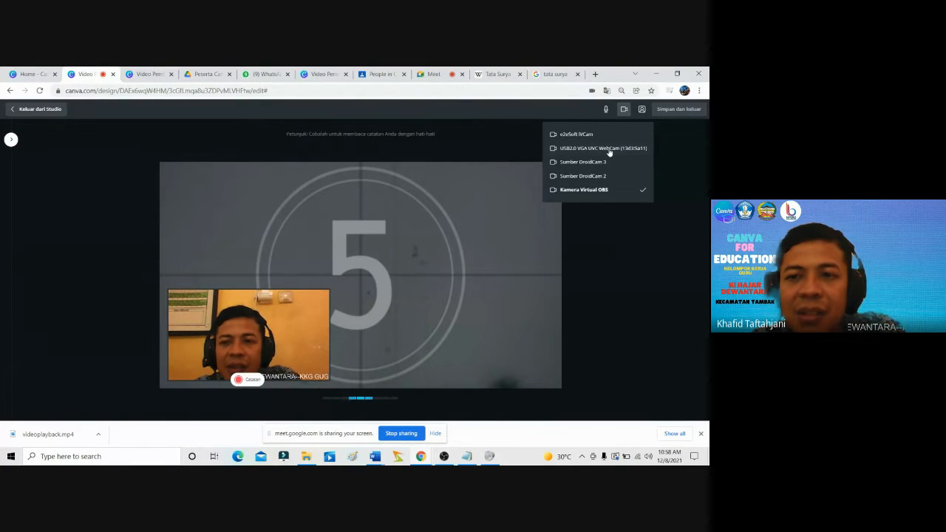
click(619, 217)
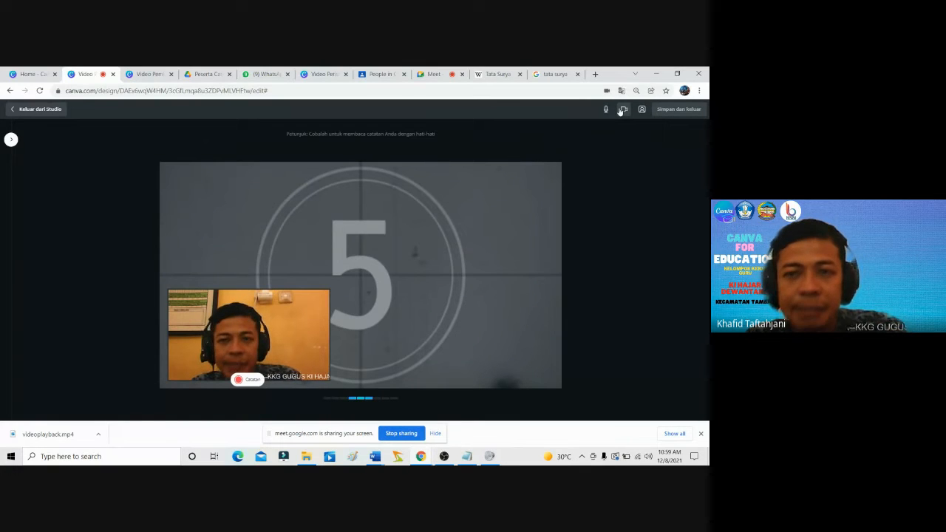
Block the camera permission for canva.com, allow it again and close the site information.
click(57, 91)
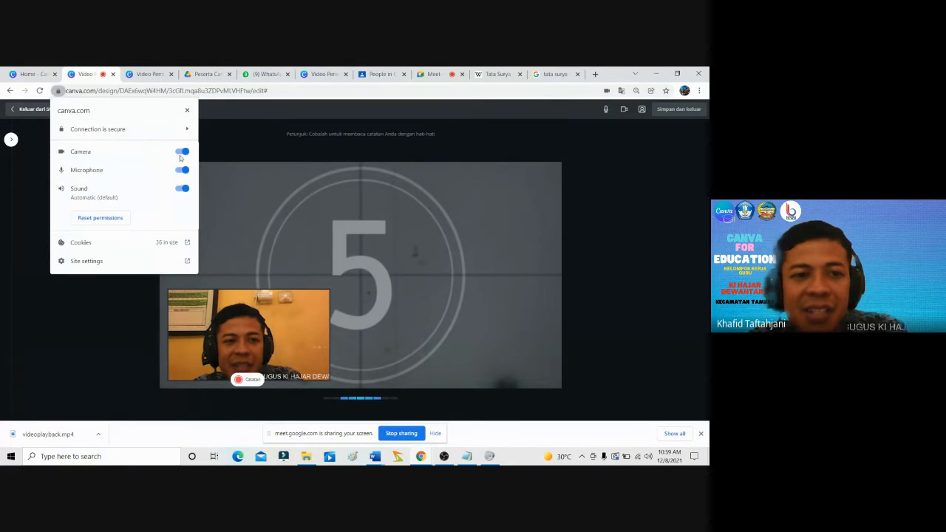
click(182, 152)
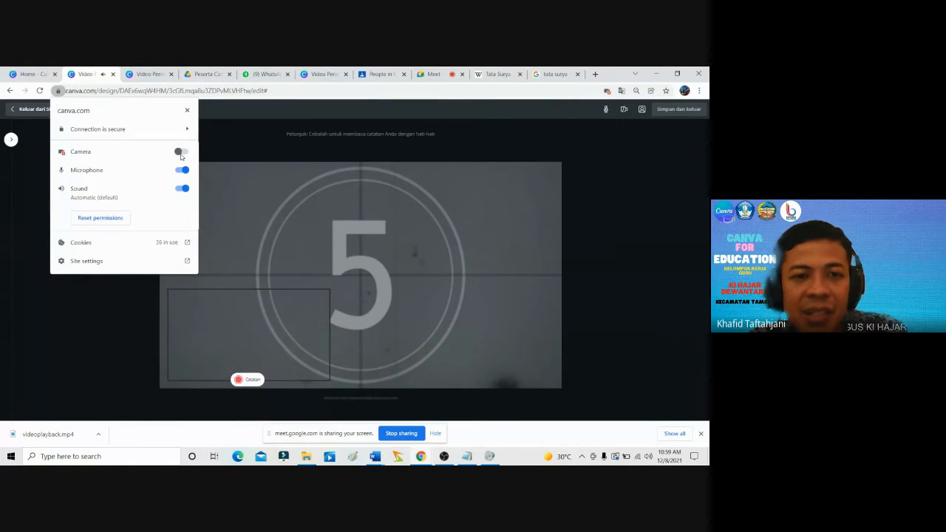
click(181, 152)
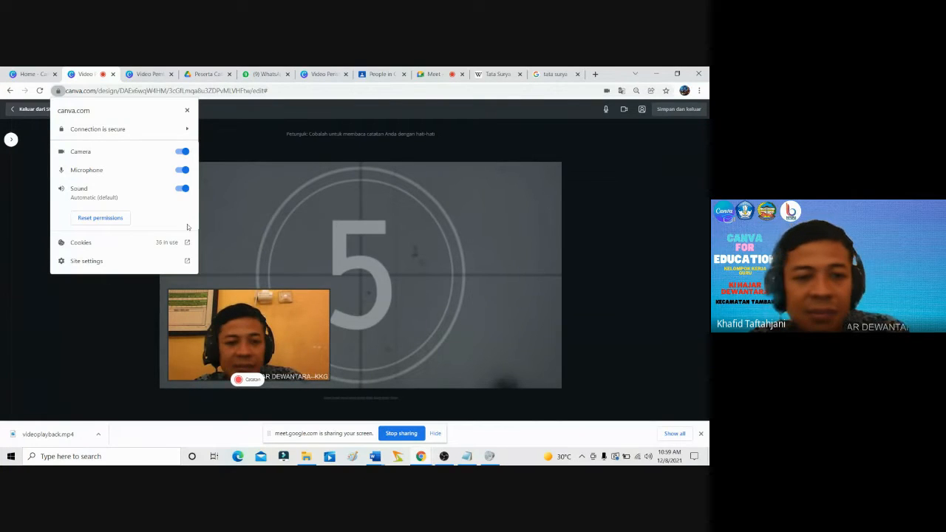
click(231, 245)
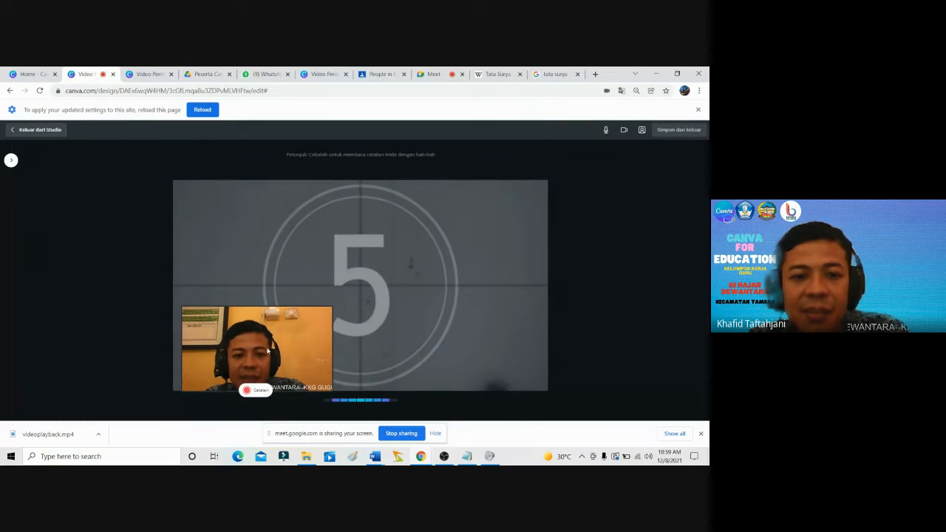
Record a short webcam clip over the countdown page, finish it and switch to the Google Meet call.
drag(267, 350, 264, 339)
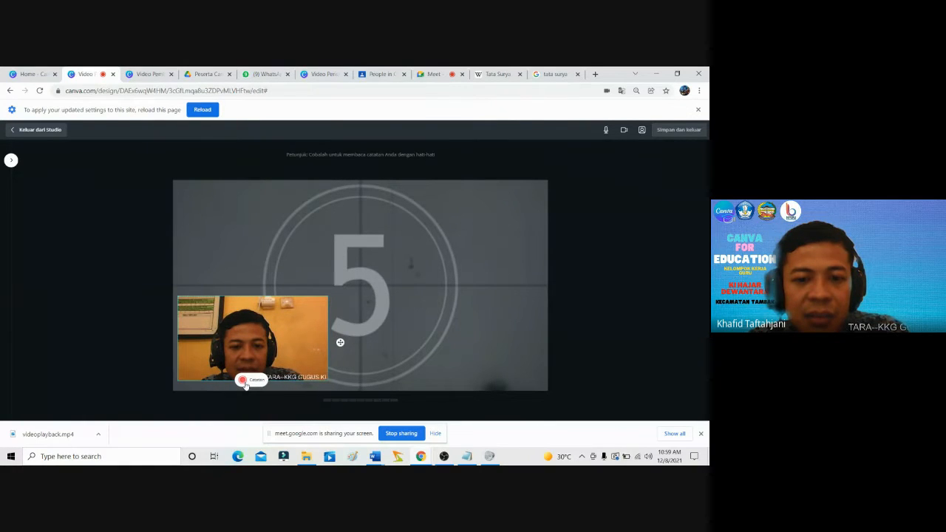
click(243, 382)
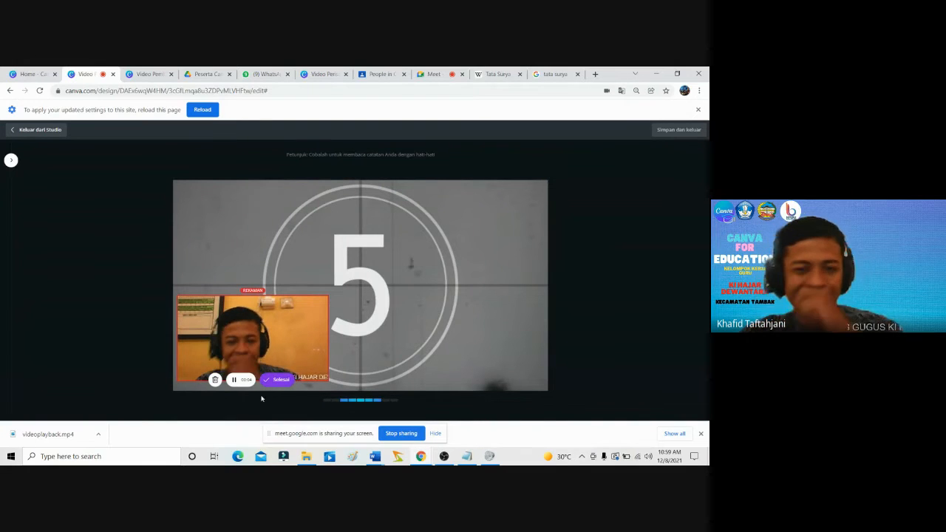
click(280, 380)
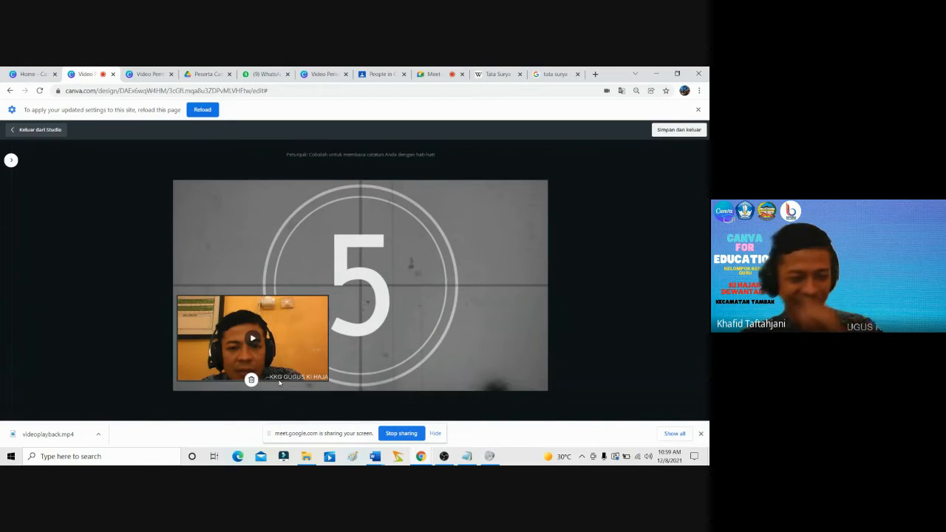
click(442, 74)
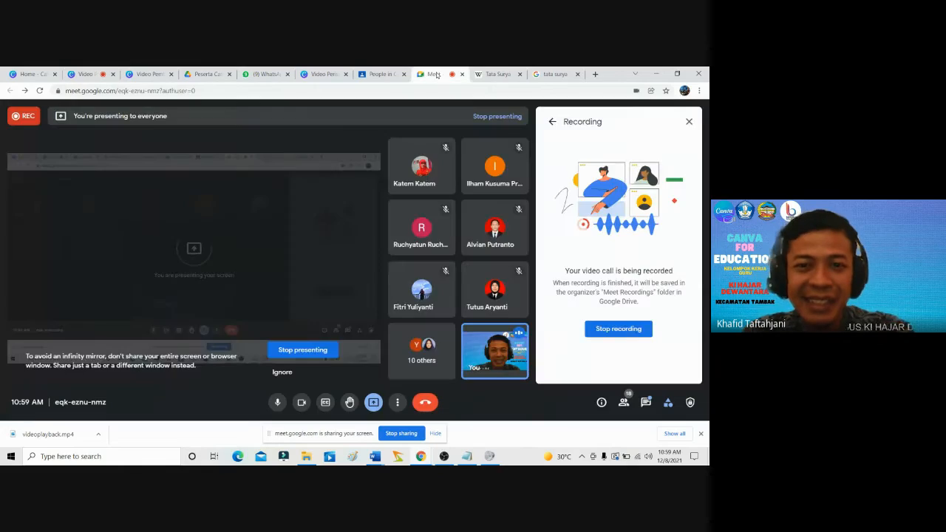
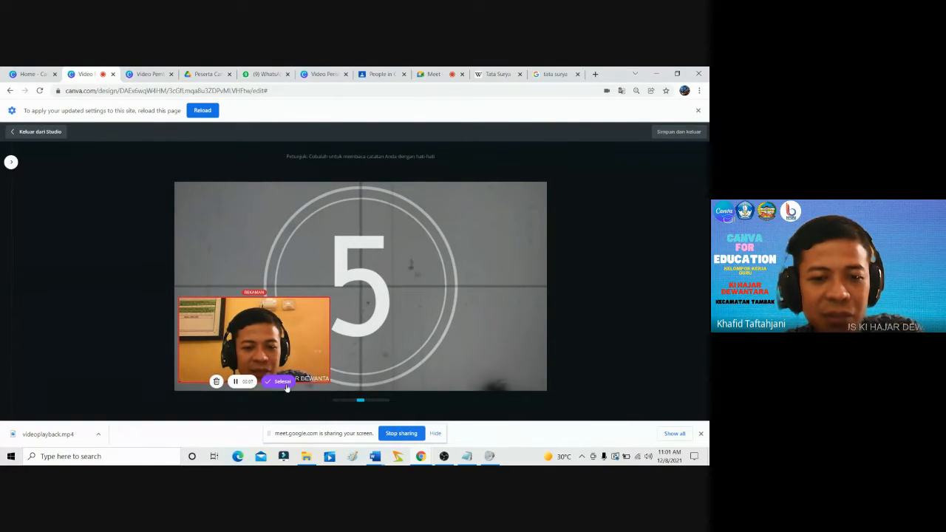
Finish the new webcam recording, play it back and save it onto the countdown page.
click(250, 382)
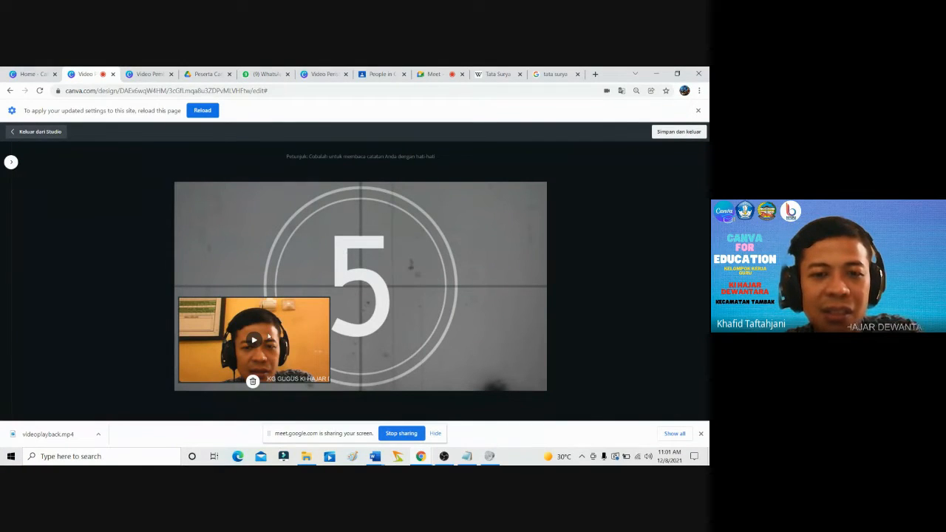
click(253, 340)
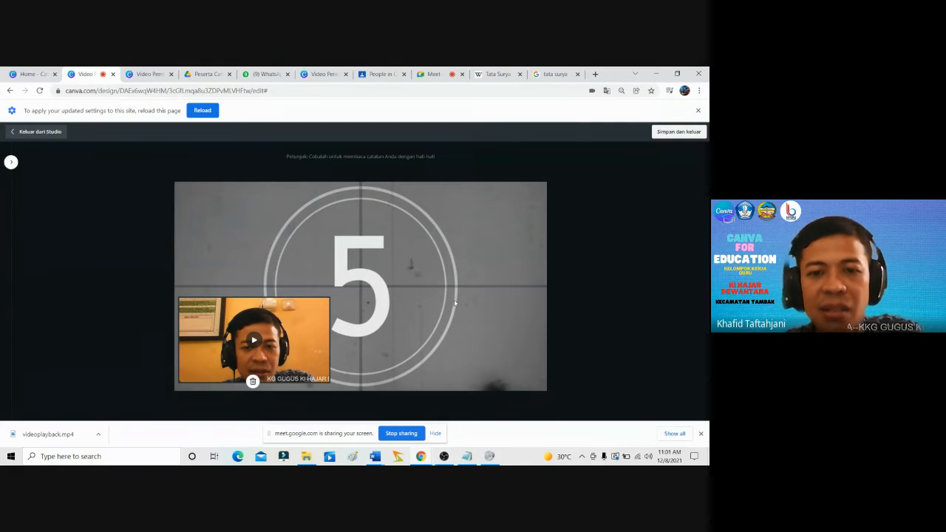
click(675, 133)
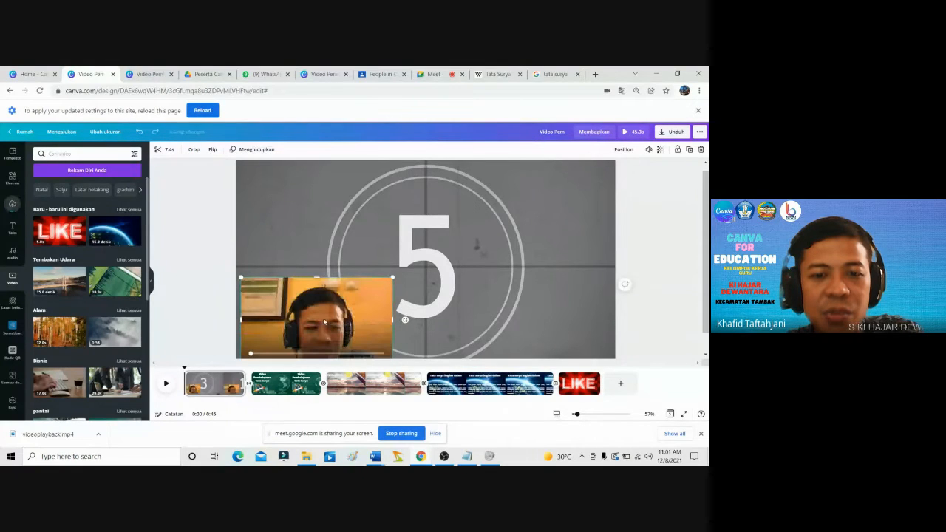
Rewind the webcam clip on the countdown page to its start and move it slightly up to fit inside the page.
click(323, 321)
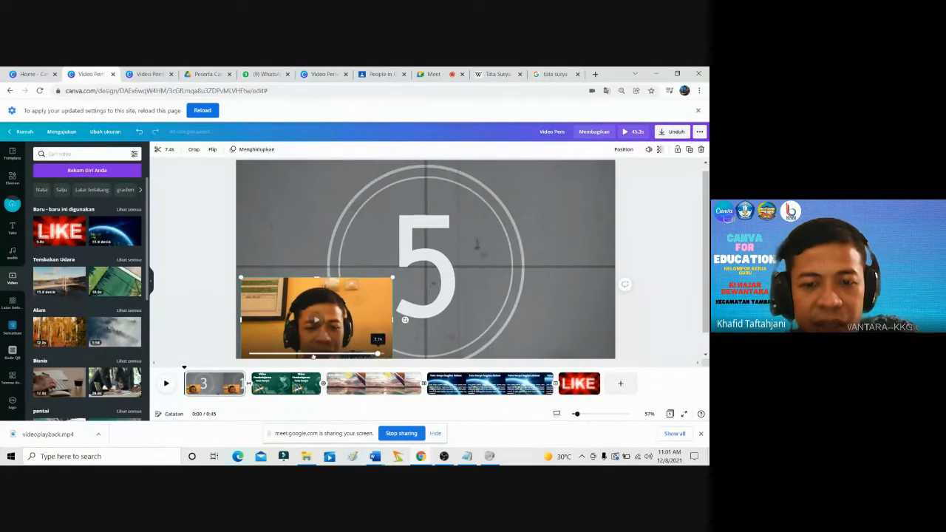
drag(382, 353, 246, 353)
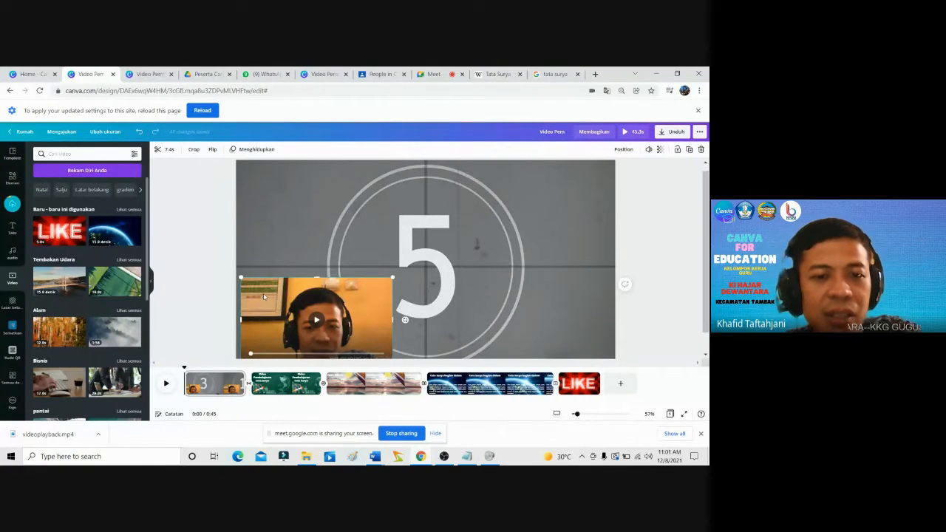
drag(264, 296, 266, 282)
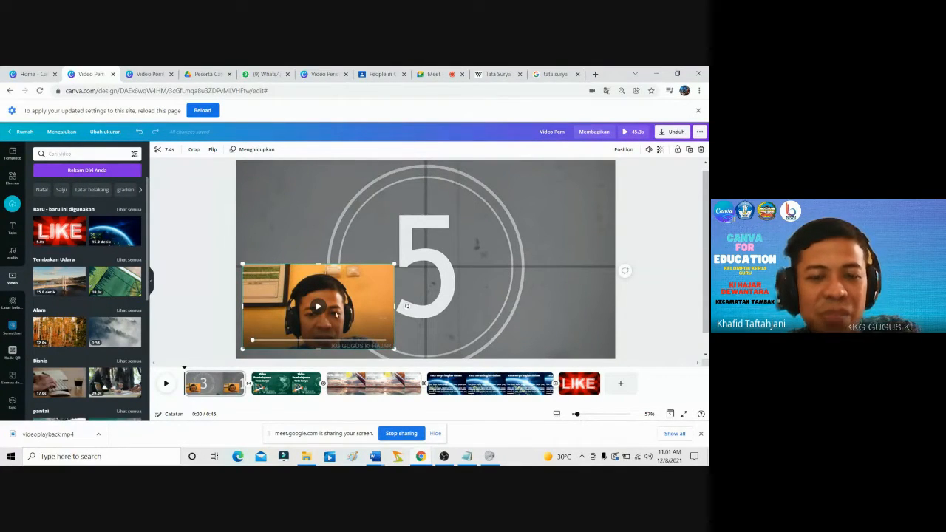
Search the elements library for "frame".
click(12, 178)
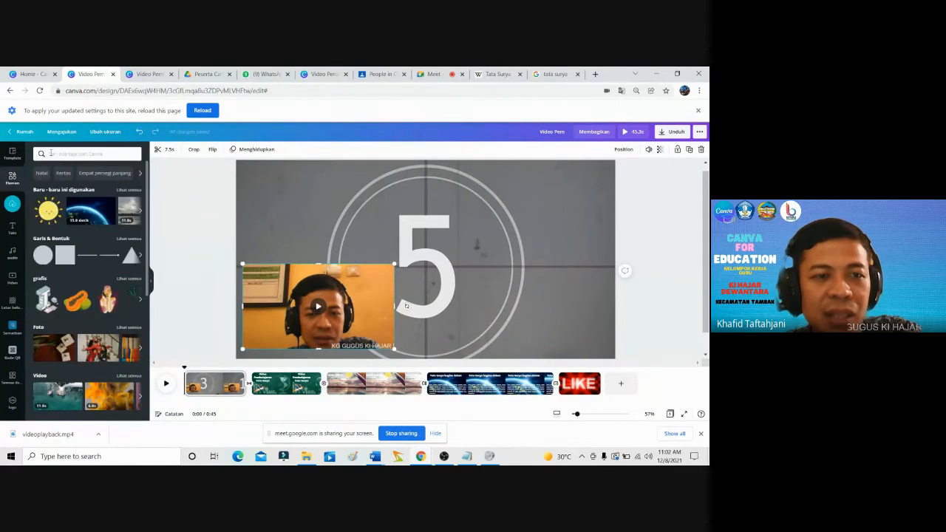
click(50, 153)
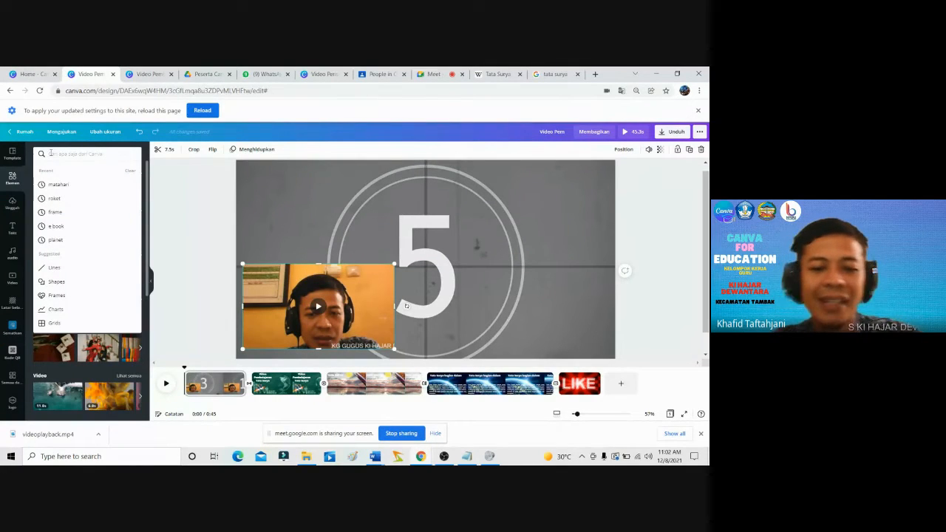
text(fr)
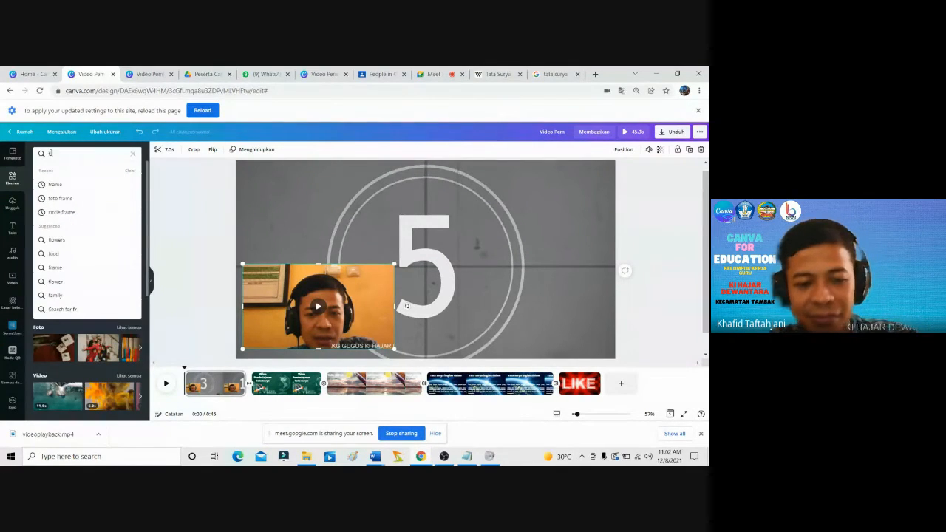
text(ame)
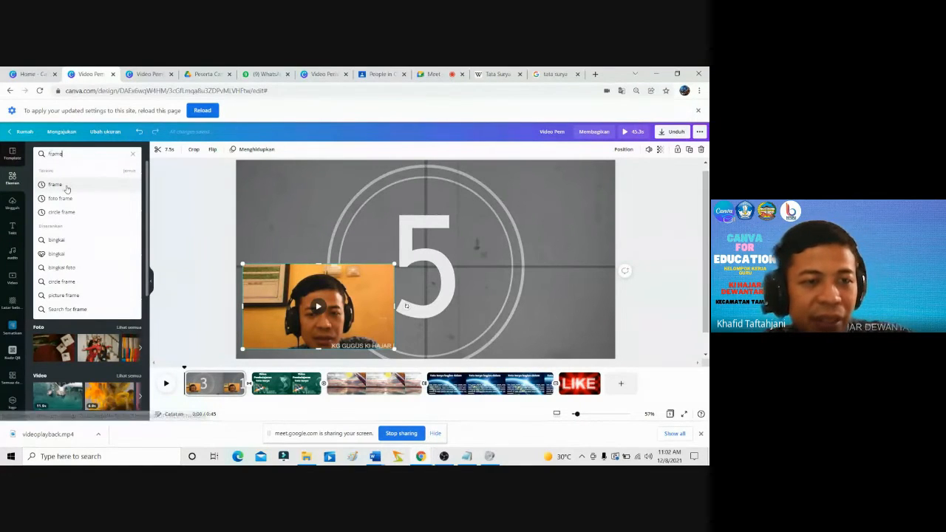
click(66, 186)
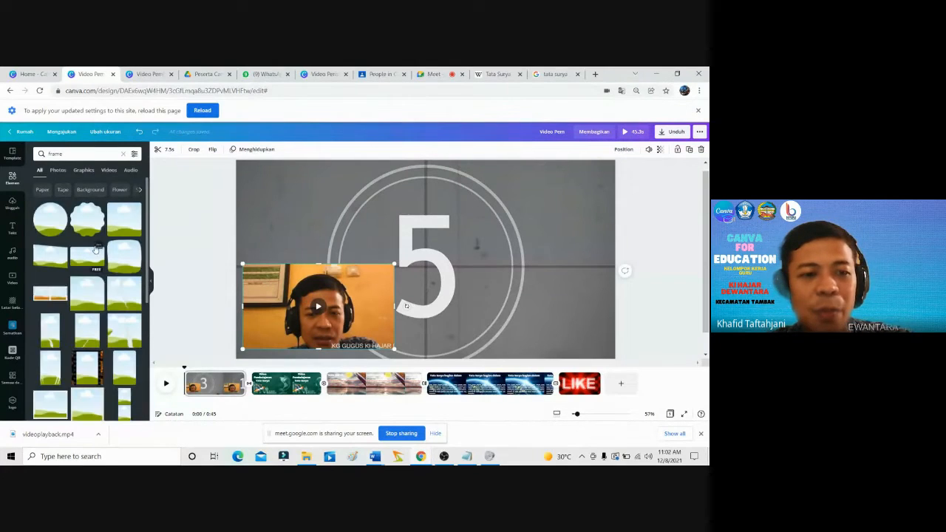
Add the circular frame to the right half of the countdown page and place the webcam clip inside it.
scroll(97, 248, down, 2)
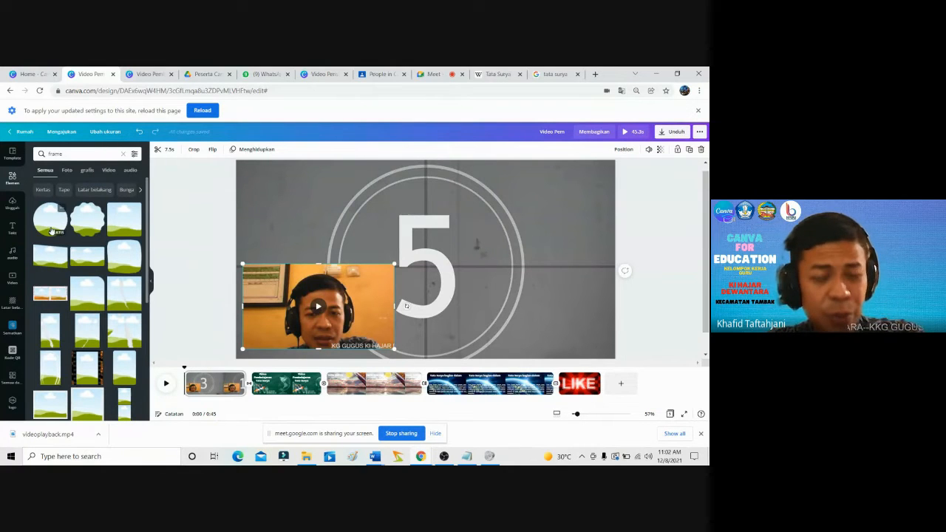
scroll(62, 230, down, 5)
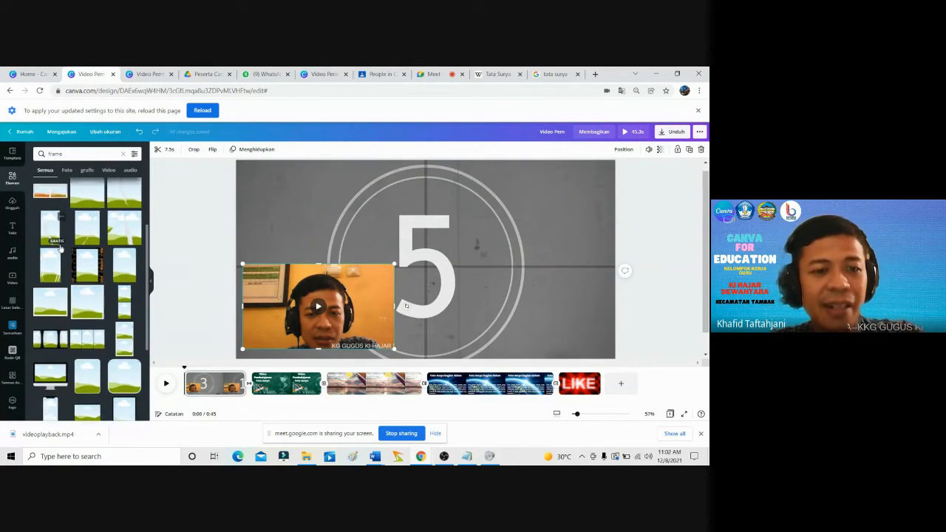
scroll(60, 249, down, 3)
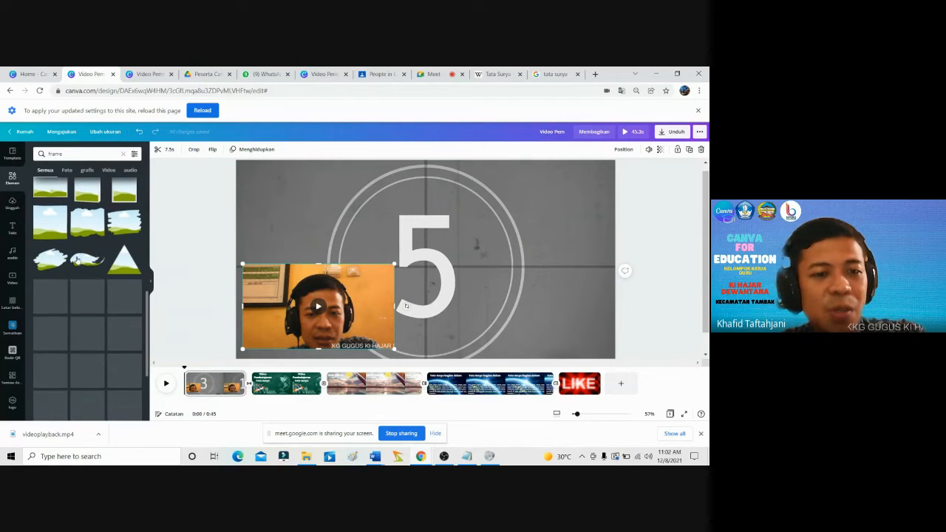
scroll(65, 262, down, 3)
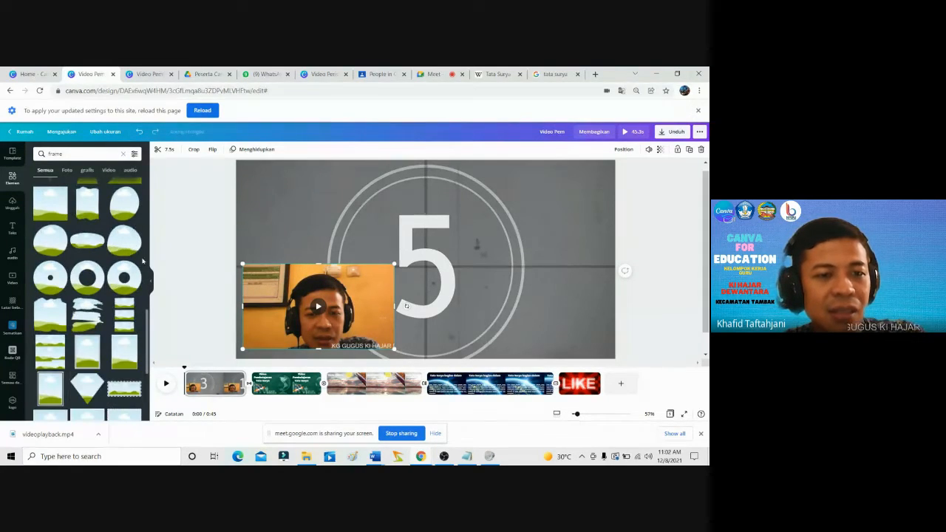
scroll(109, 243, up, 2)
scroll(109, 243, up, 5)
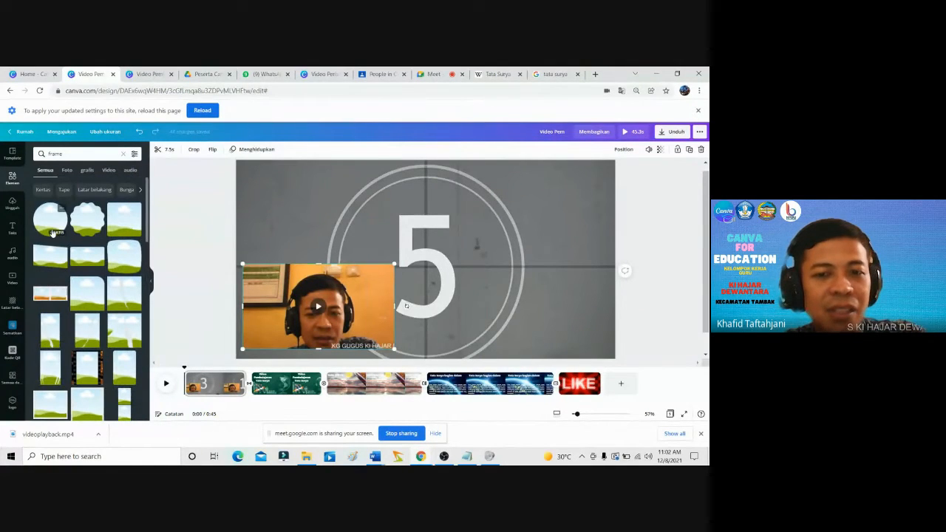
click(52, 233)
drag(425, 281, 514, 246)
drag(343, 297, 516, 235)
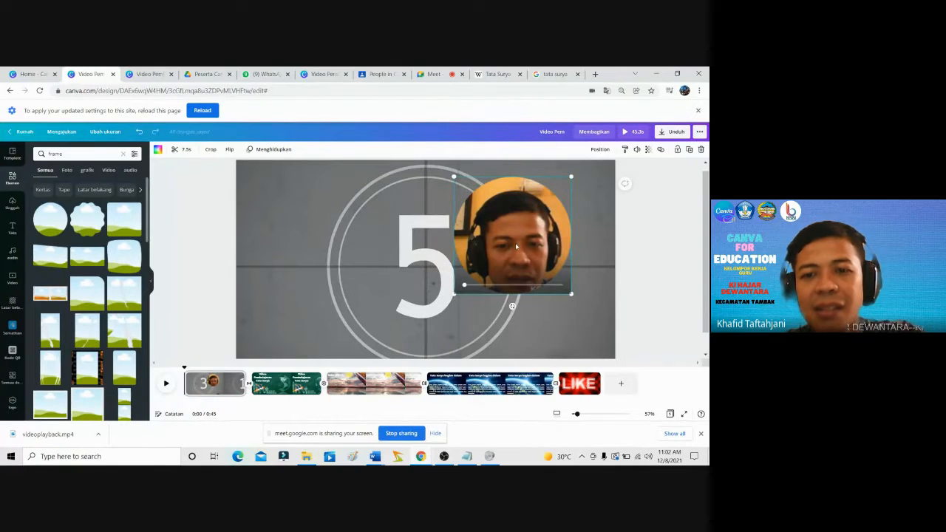
Try to shrink the webcam clip inside the circular frame and leave crop editing.
double_click(555, 208)
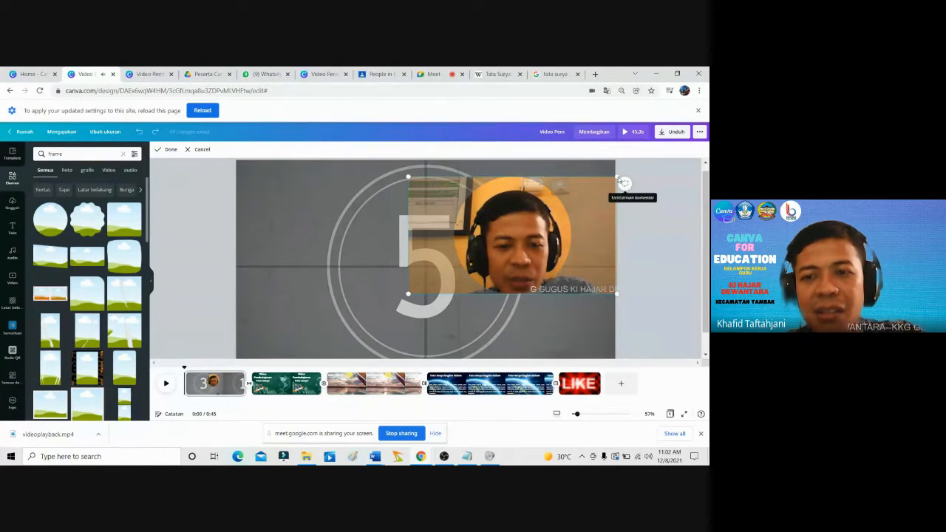
drag(624, 183, 585, 187)
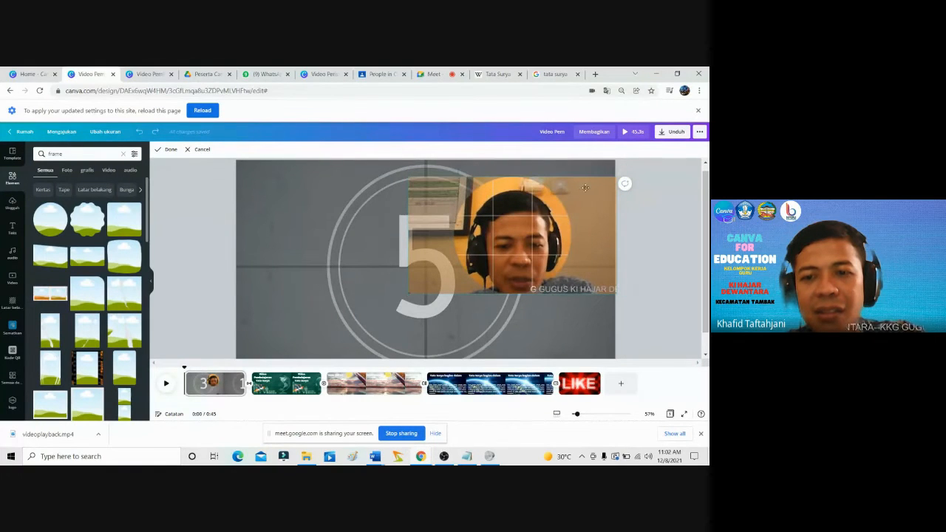
click(301, 238)
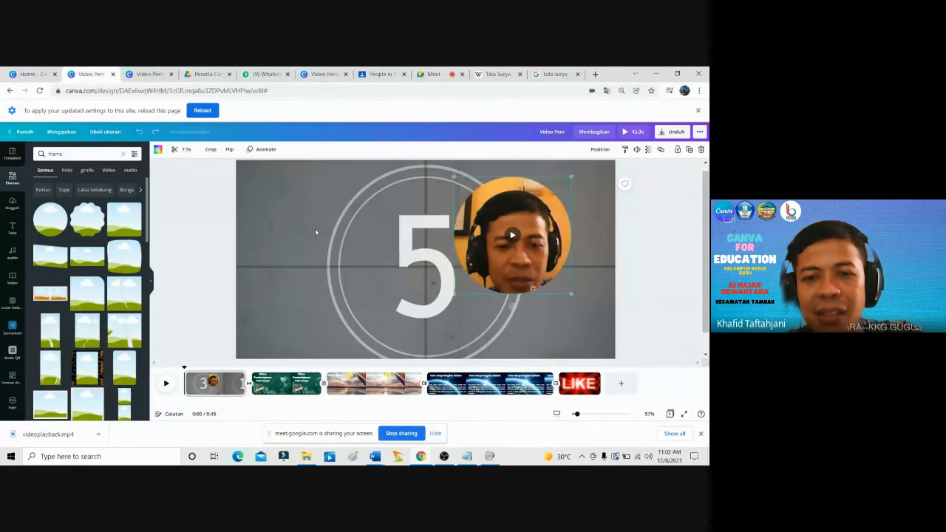
Shrink the circular frame on the countdown page and shift the webcam clip slightly left inside it.
drag(572, 177, 559, 215)
double_click(509, 251)
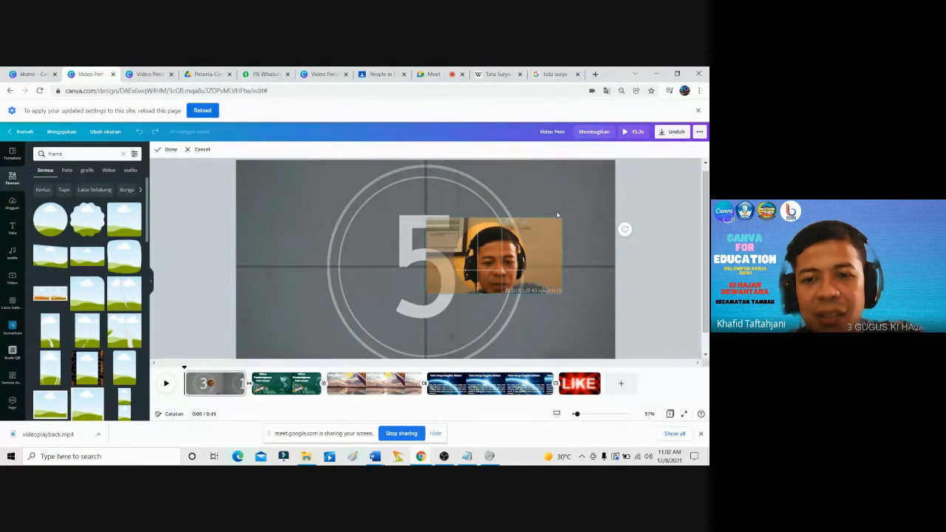
drag(535, 254, 529, 252)
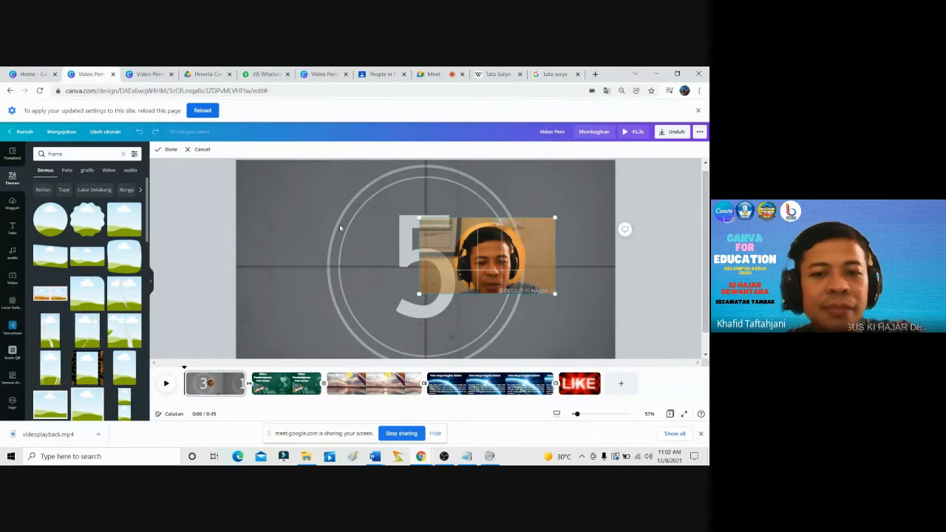
click(207, 224)
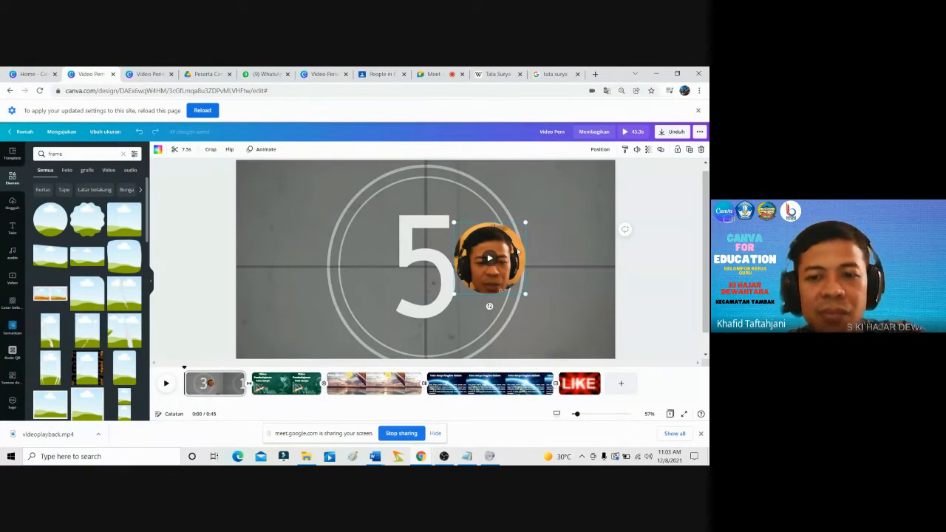
Move the framed webcam clip to the lower-left corner of the countdown page and preview its playback.
drag(517, 252, 285, 317)
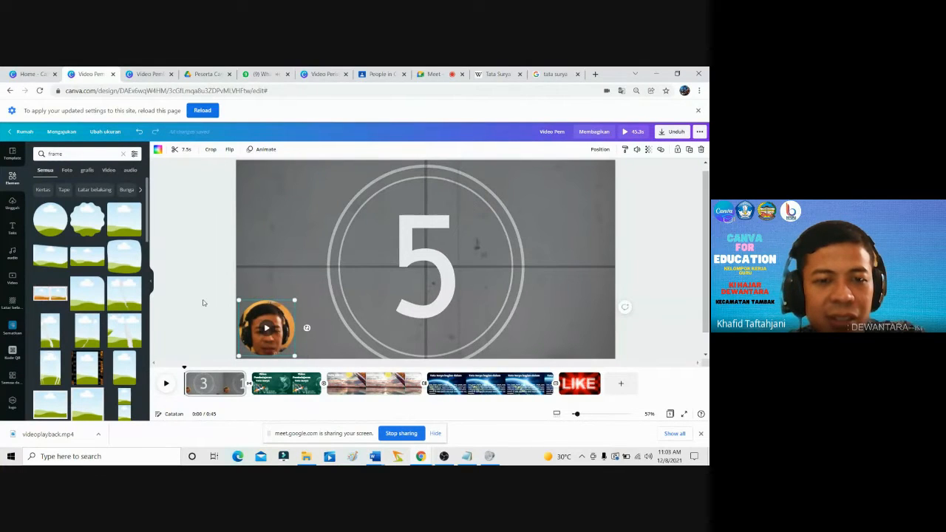
click(203, 302)
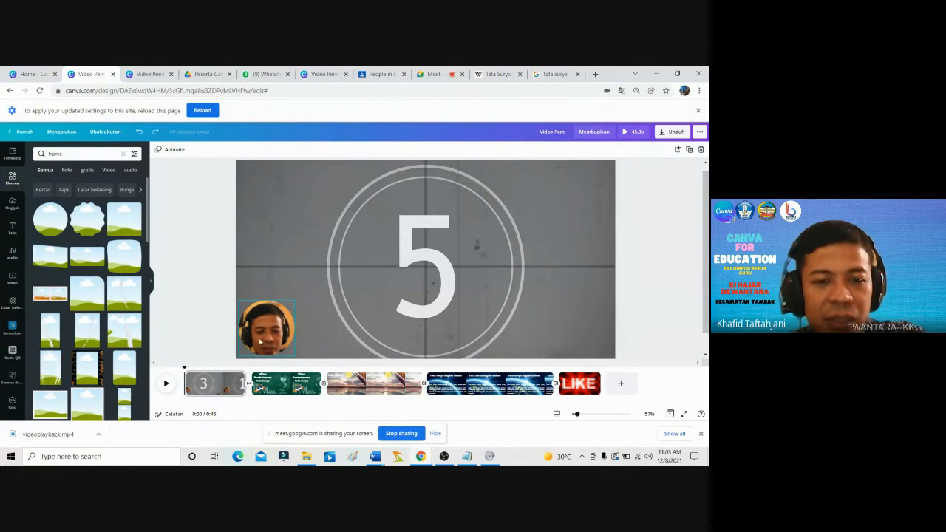
click(266, 333)
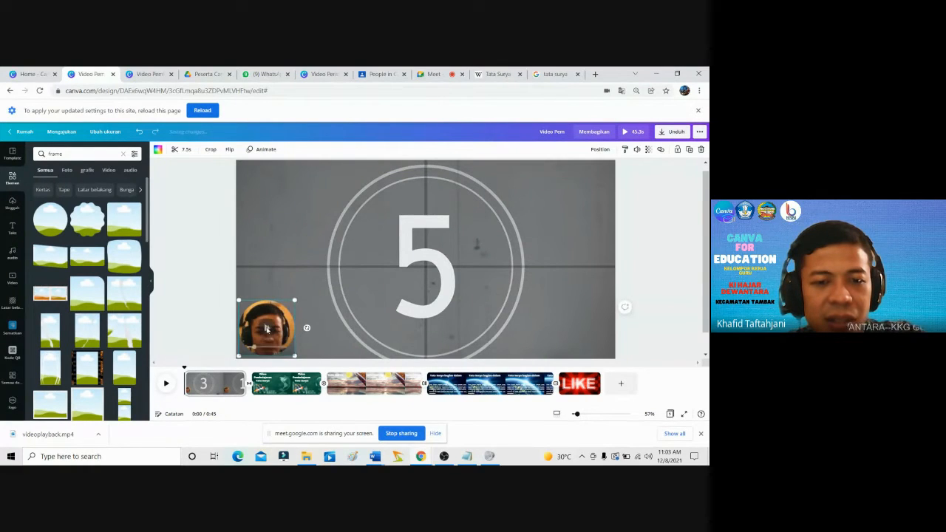
click(267, 330)
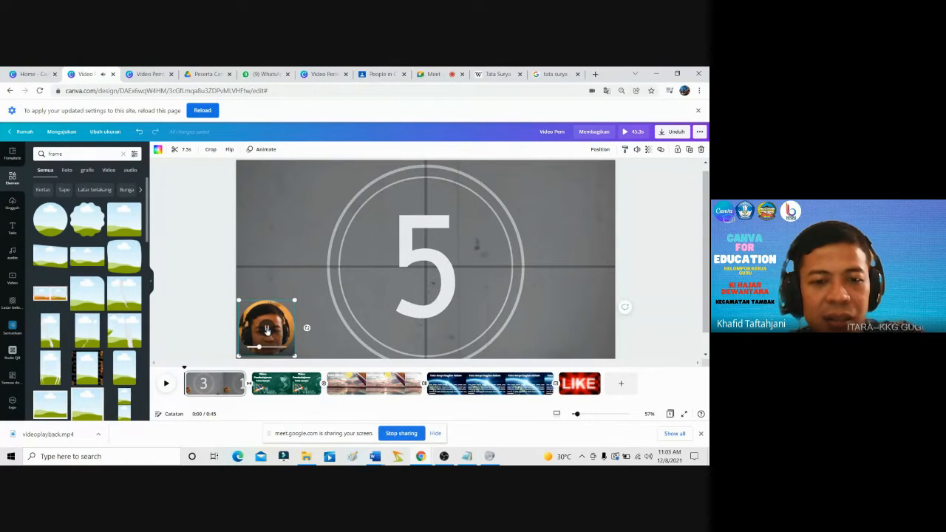
Record a short webcam clip on the "Video Pembelajaran Tata Surya" title page and save it into the design.
click(267, 377)
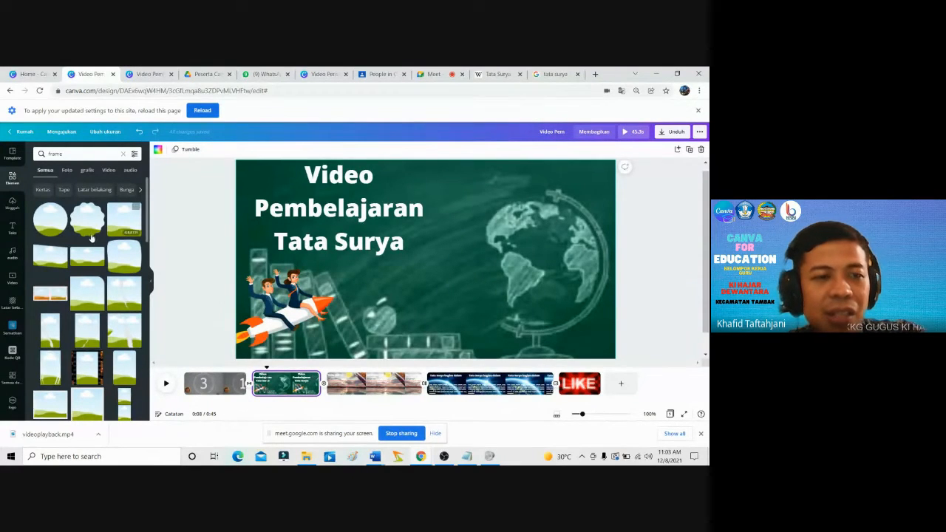
click(12, 281)
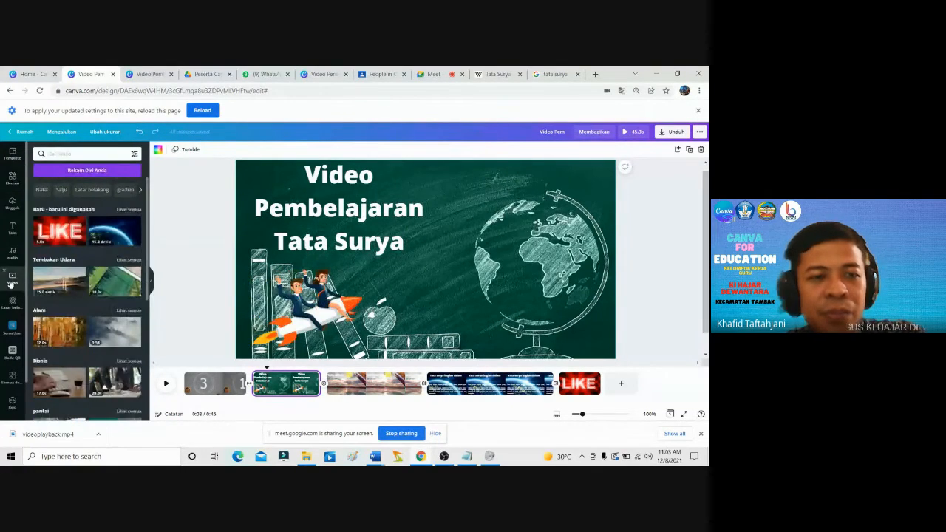
click(79, 174)
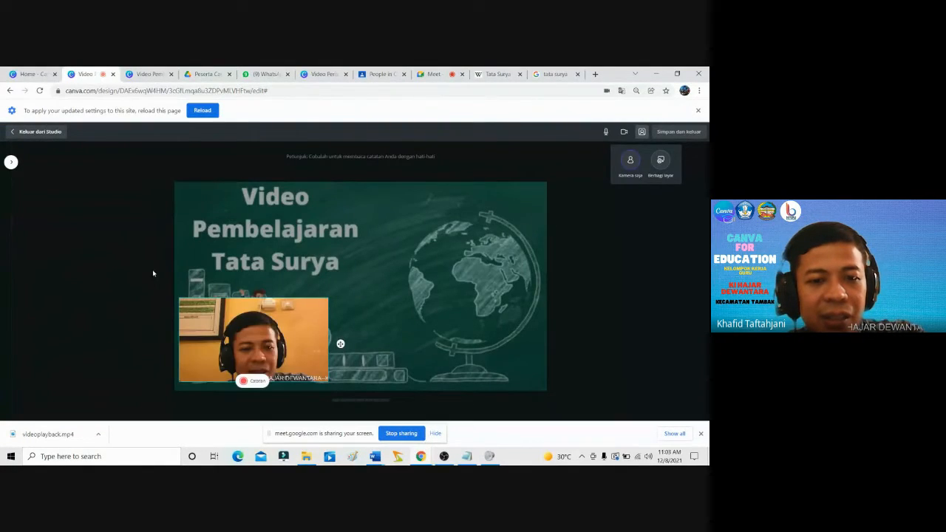
click(255, 382)
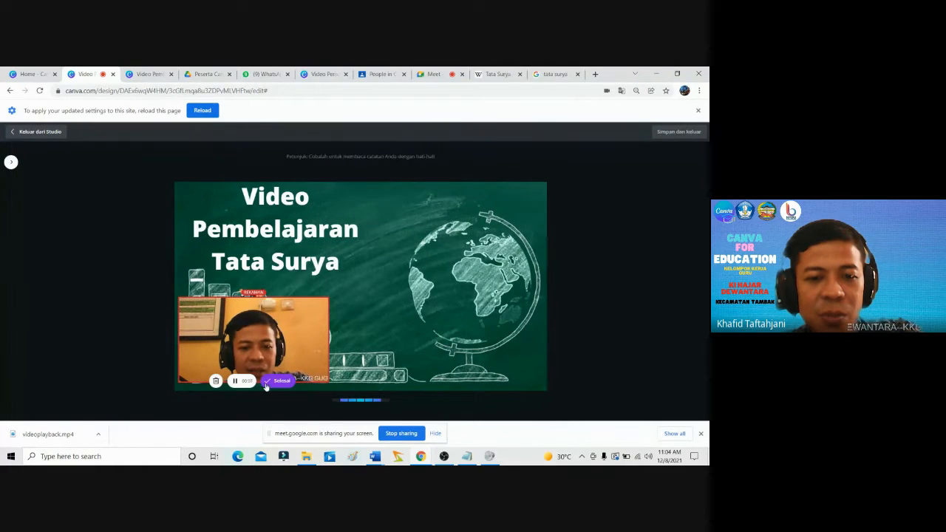
click(279, 380)
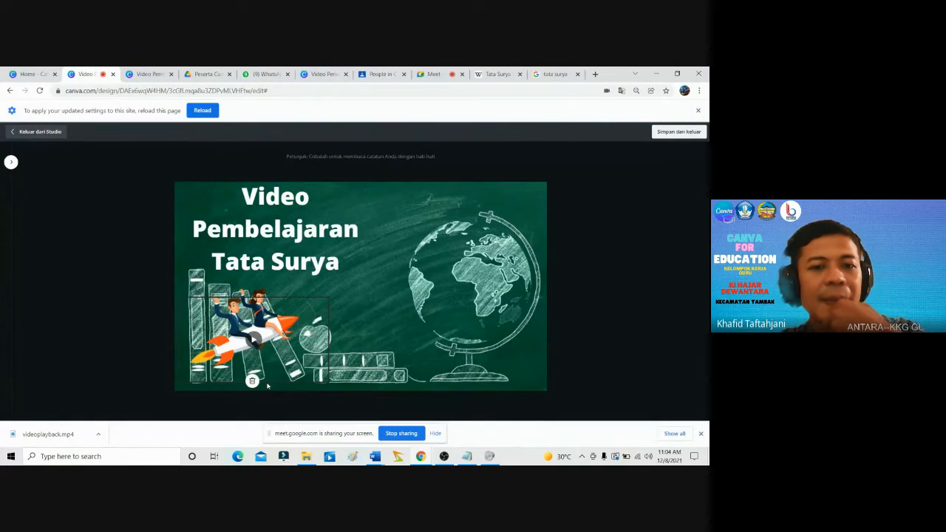
click(676, 133)
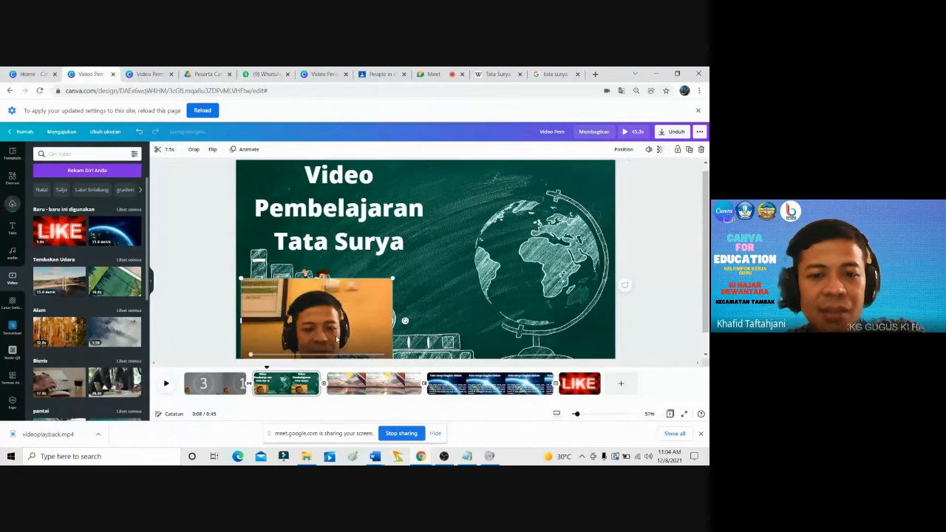
Move the webcam clip to the right on the title page and add an egg-shaped frame above it, beside the title.
drag(390, 301, 494, 286)
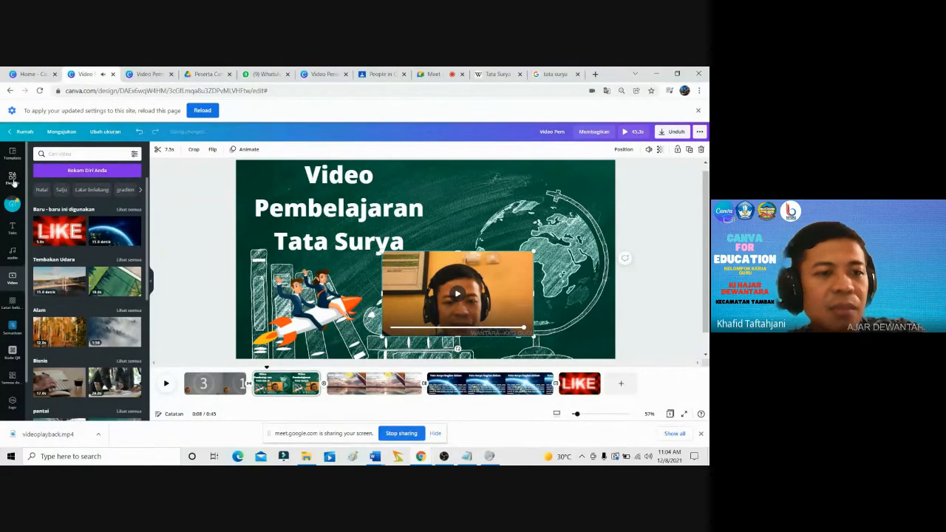
click(12, 178)
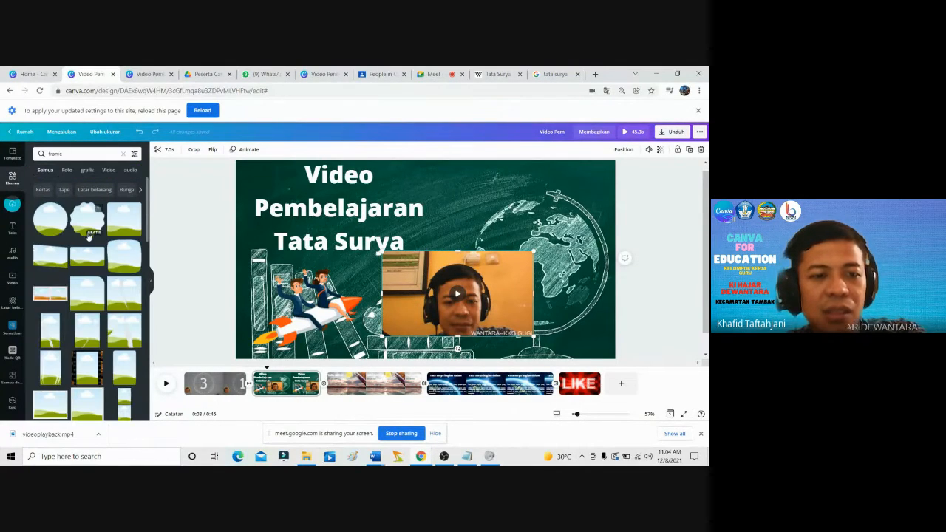
scroll(88, 236, down, 5)
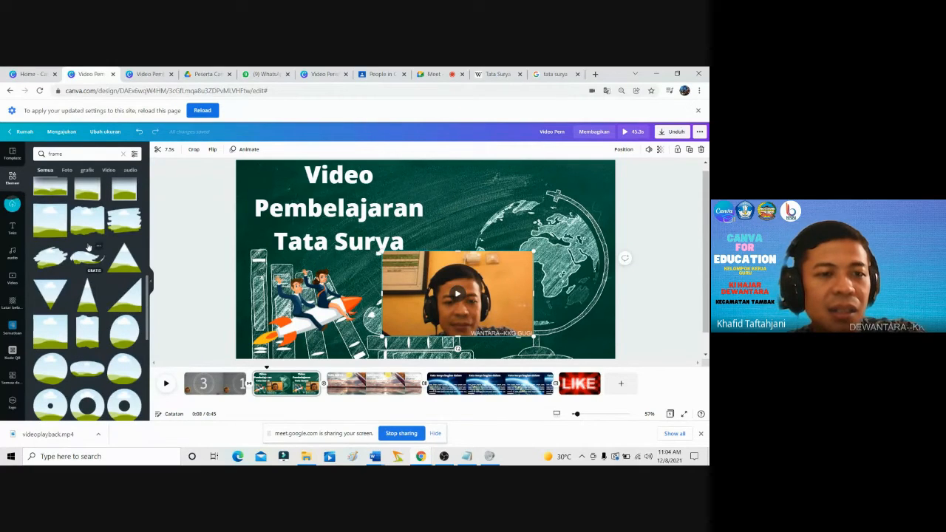
scroll(81, 255, down, 3)
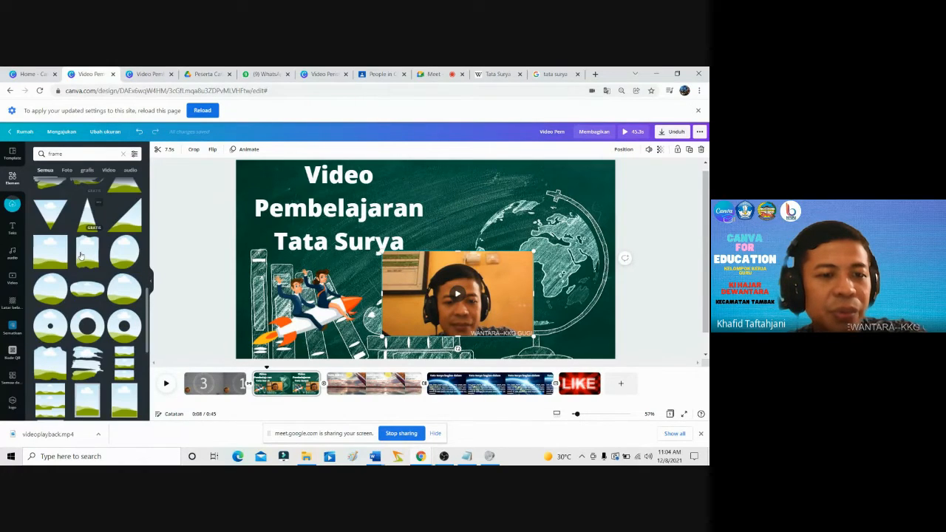
click(125, 238)
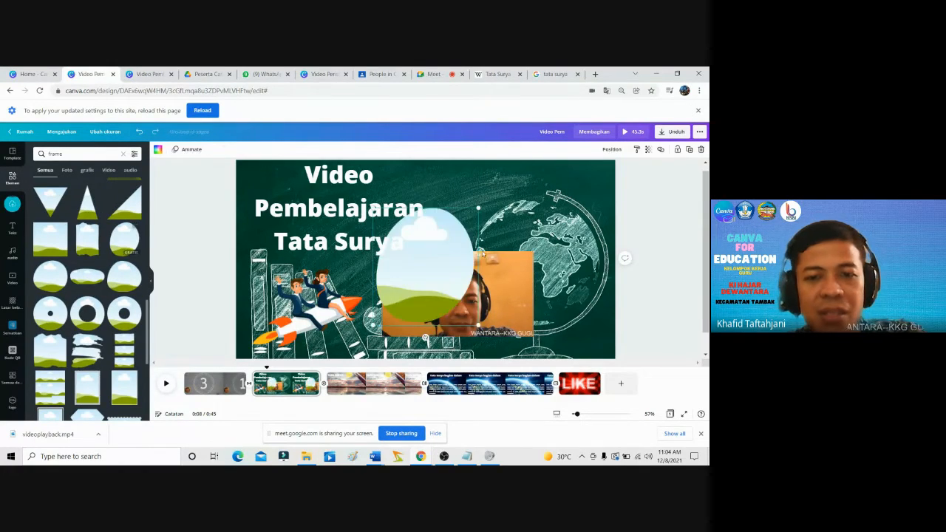
mouse_move(523, 231)
mouse_down()
mouse_move(567, 204)
mouse_move(297, 201)
mouse_move(288, 258)
mouse_move(317, 270)
mouse_move(388, 216)
mouse_move(520, 214)
mouse_up()
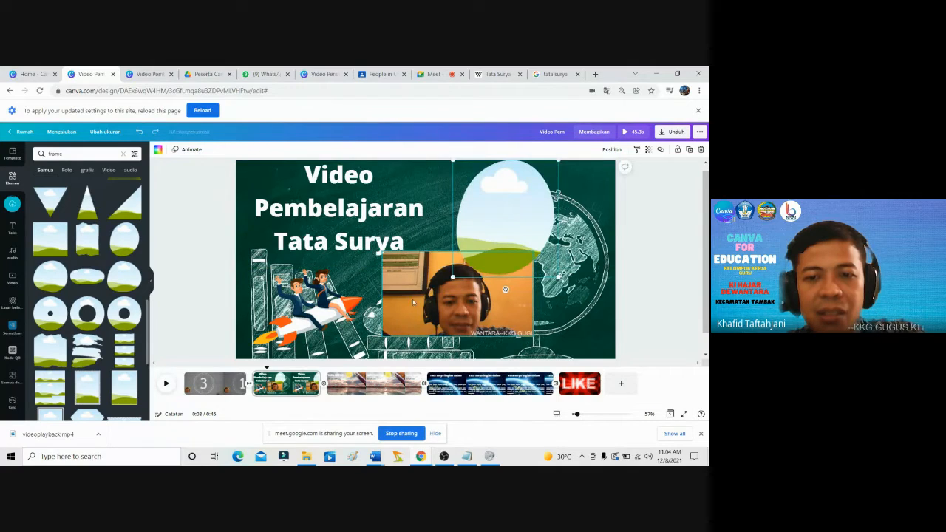
Place the webcam clip inside the egg-shaped frame, then move and shrink it into the title page's lower-right corner.
drag(446, 279, 469, 222)
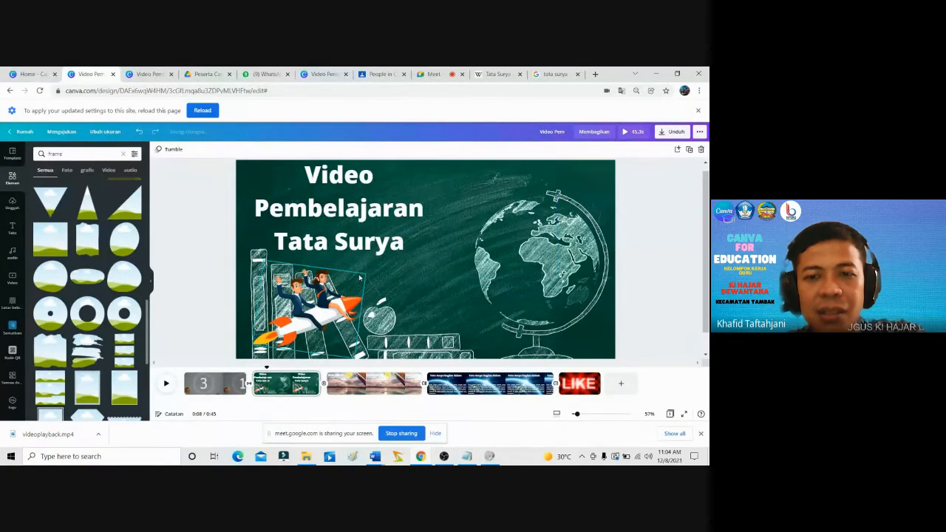
drag(489, 234, 524, 308)
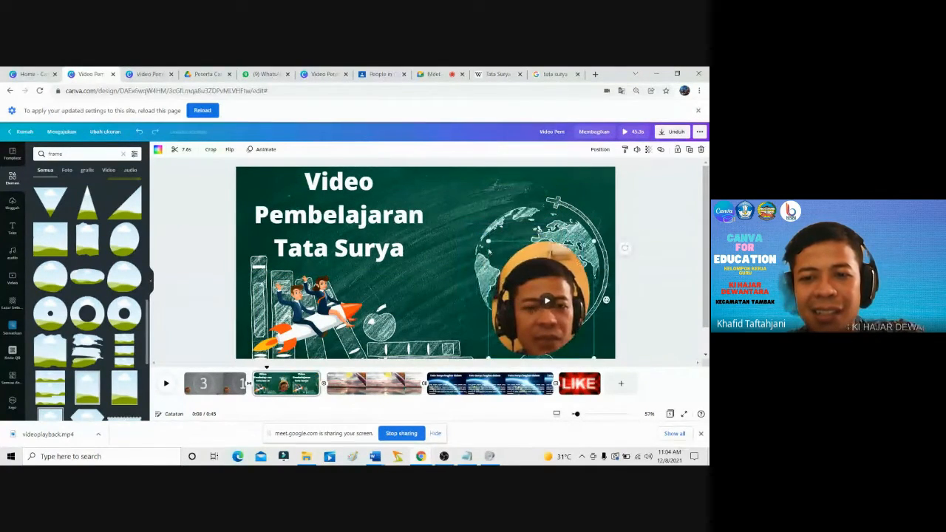
drag(487, 240, 589, 336)
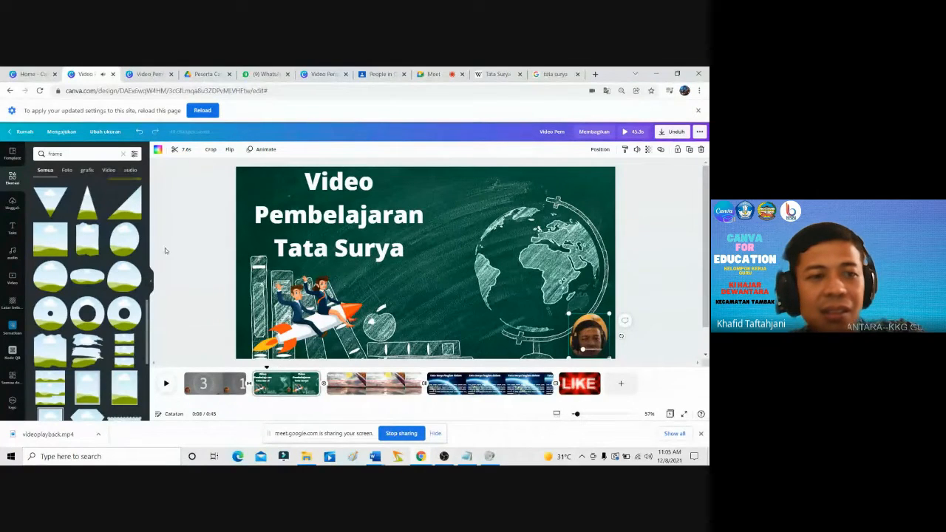
scroll(157, 285, up, 2)
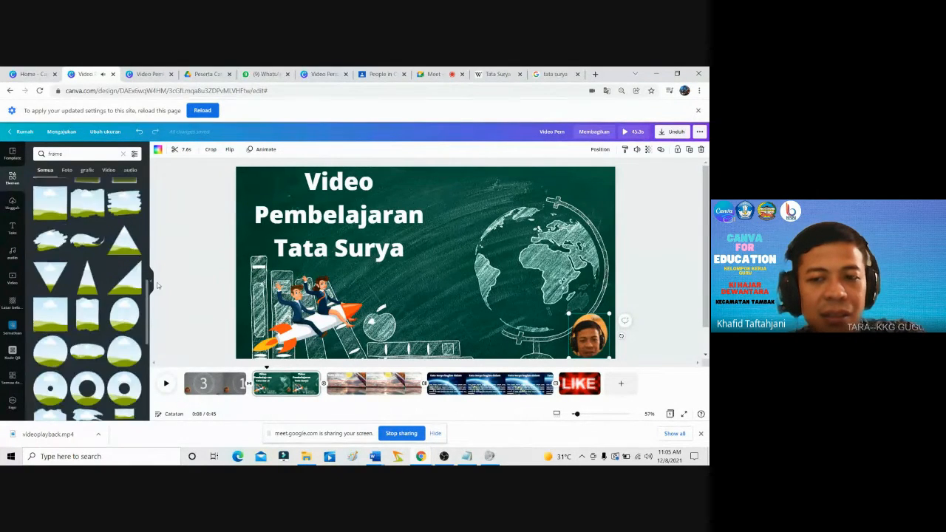
scroll(157, 285, up, 5)
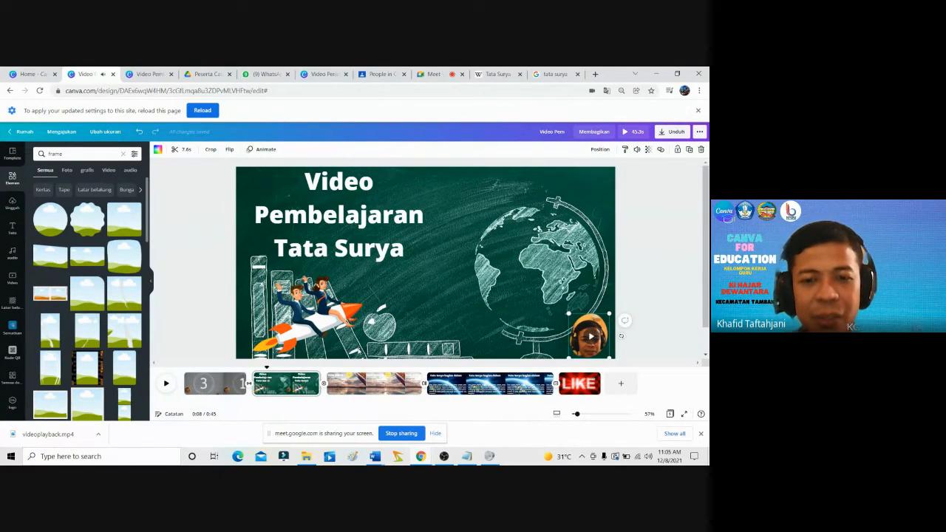
Open self-recording for the "TATA SURYA Pengertian" page and move the camera preview to the page's upper-left corner.
click(346, 393)
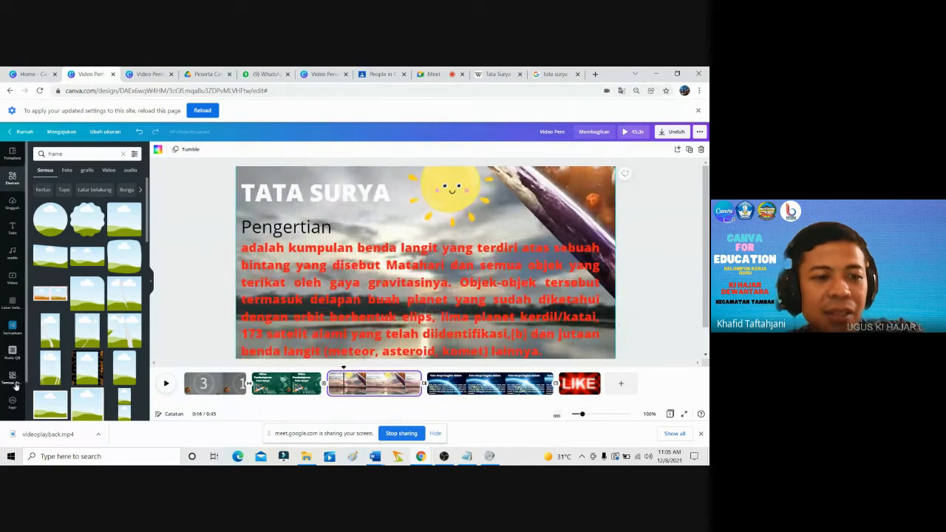
click(13, 280)
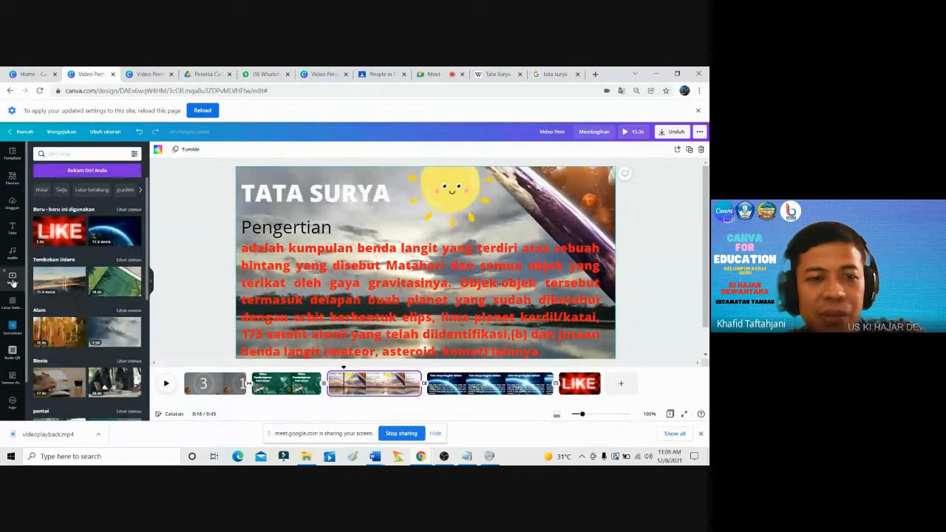
click(57, 171)
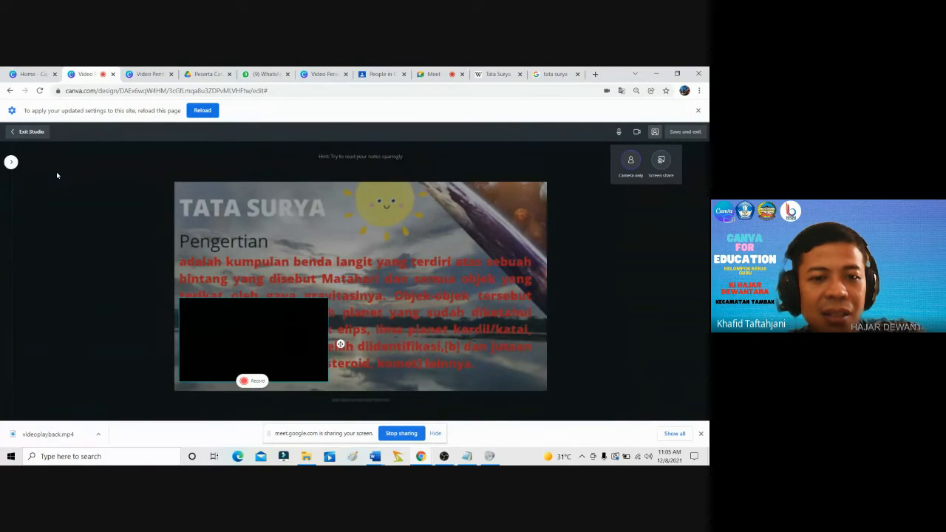
drag(225, 325, 462, 193)
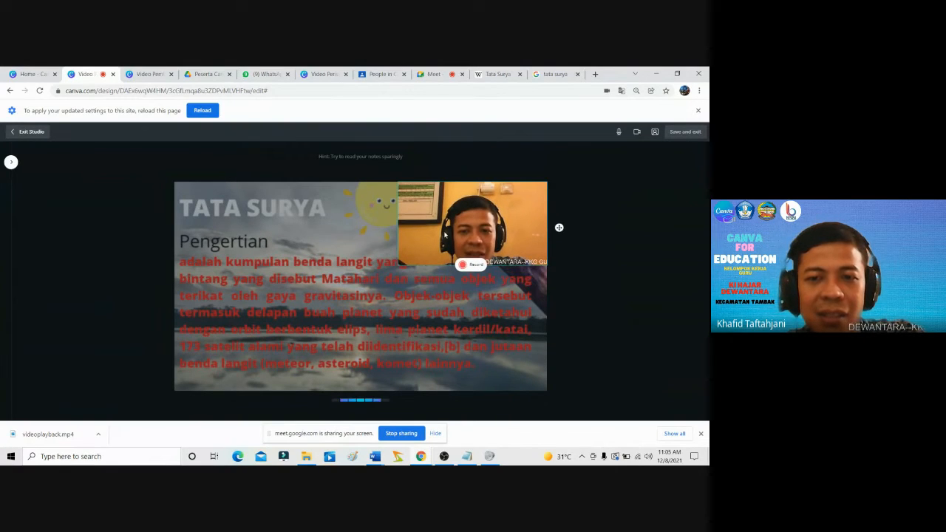
drag(439, 263, 465, 184)
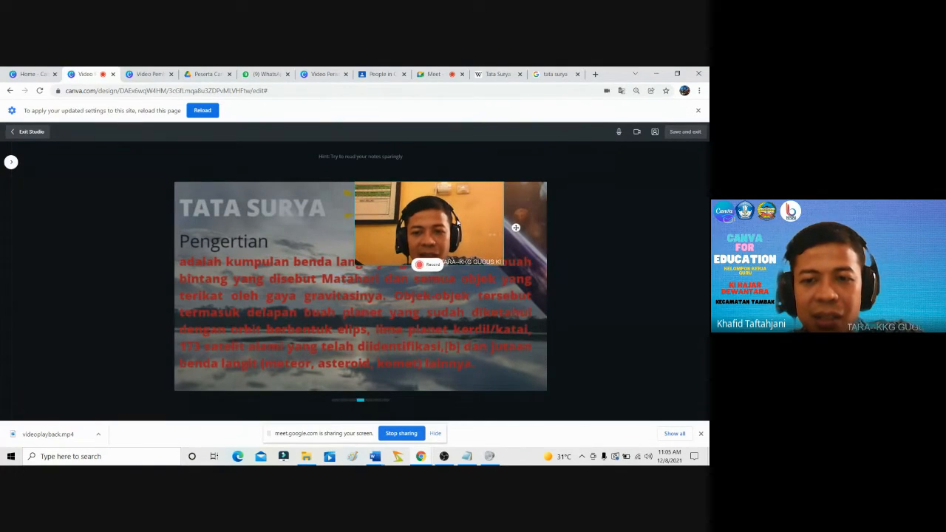
drag(540, 228, 258, 237)
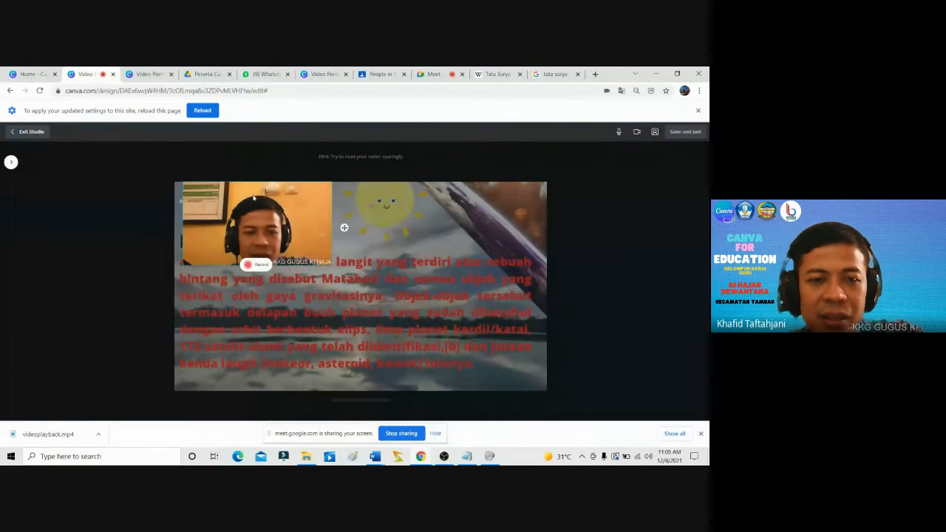
Record a webcam narration on the "TATA SURYA" page, preview the recording briefly, and save it into the design.
click(245, 263)
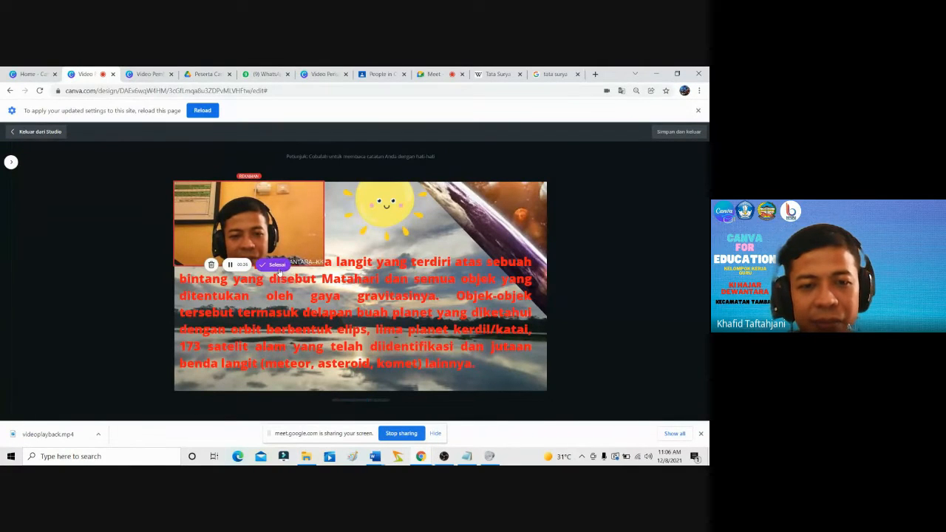
click(274, 264)
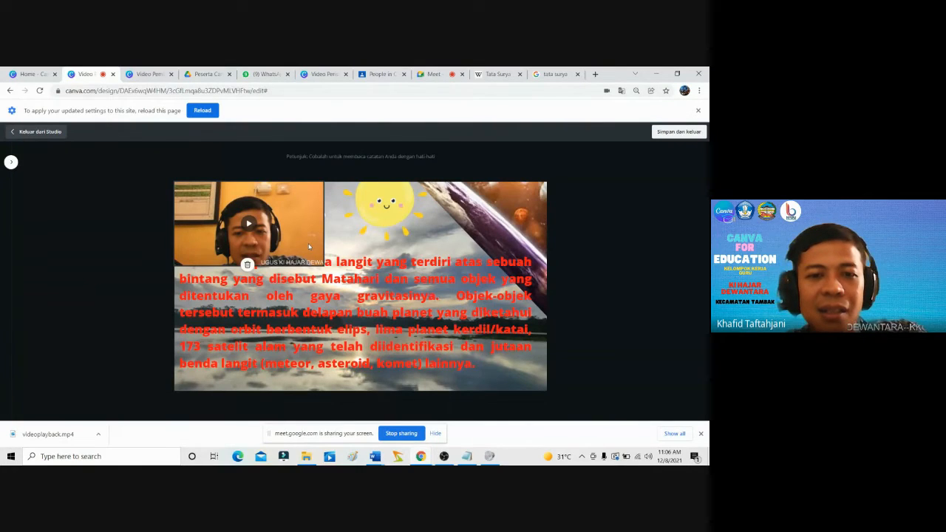
click(248, 223)
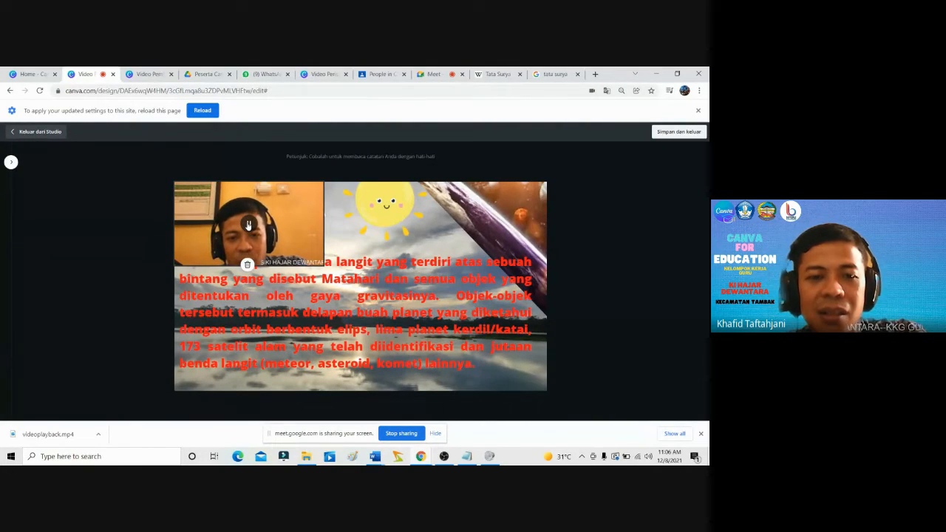
click(248, 224)
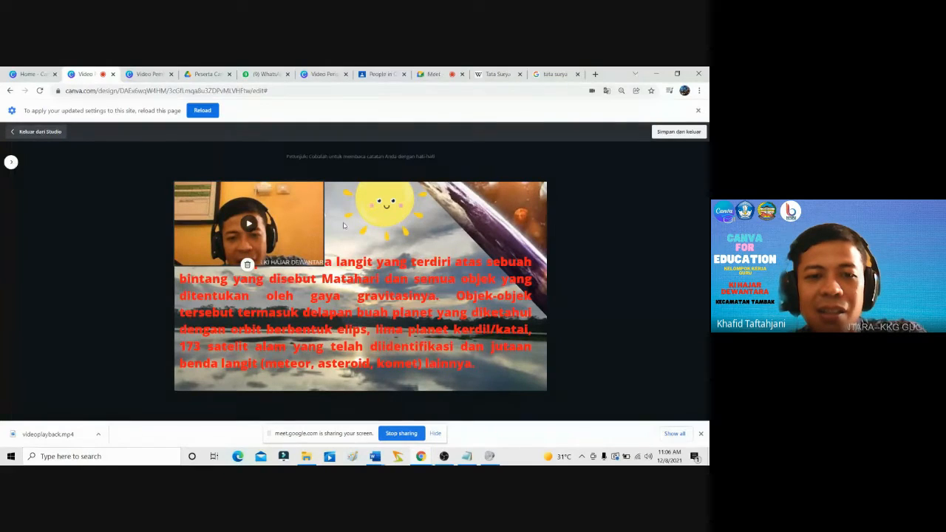
click(662, 133)
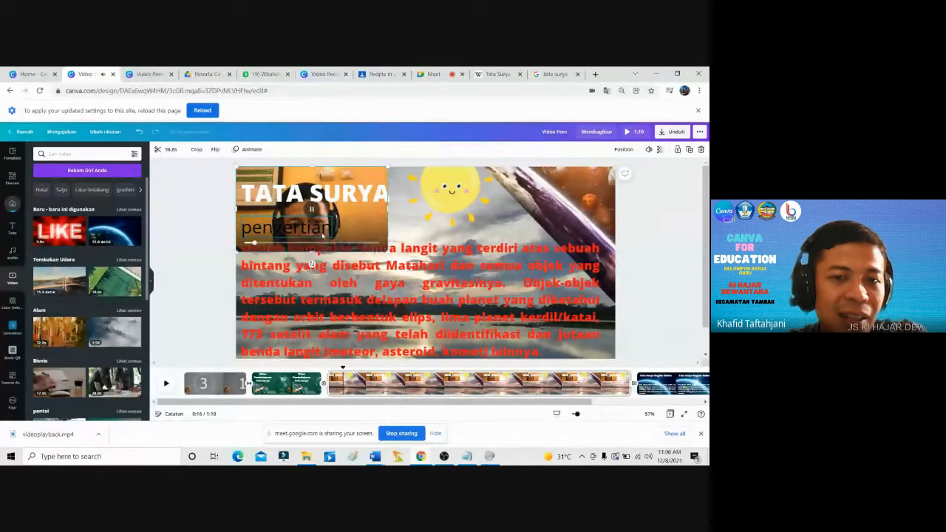
Add a scalloped circular frame to the "TATA SURYA" page and place the webcam clip inside it, right of the text heading.
click(314, 215)
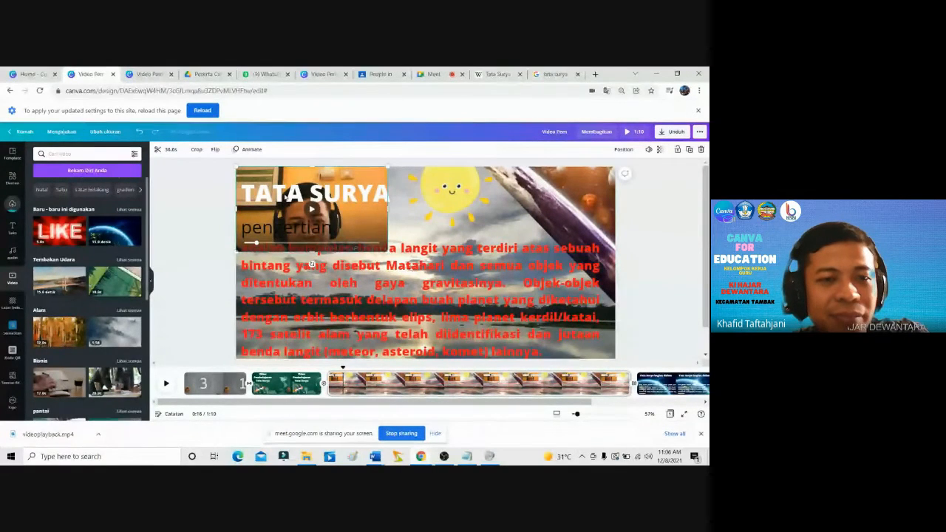
drag(362, 223, 425, 260)
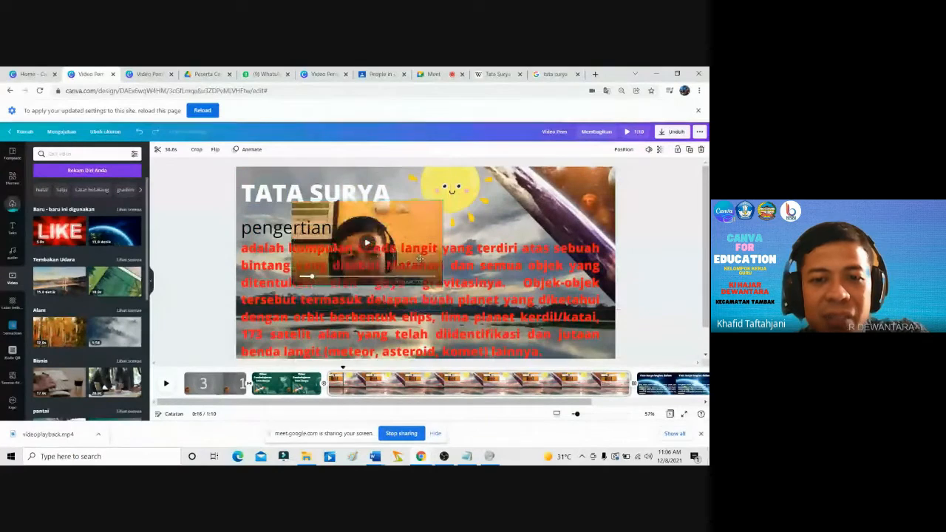
click(13, 177)
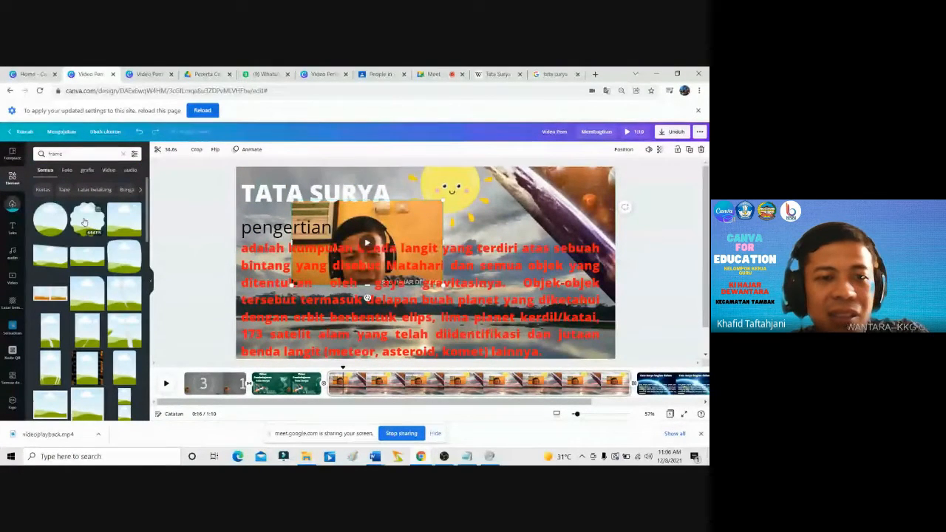
click(84, 222)
drag(432, 262, 527, 253)
drag(447, 223, 568, 212)
drag(453, 190, 562, 235)
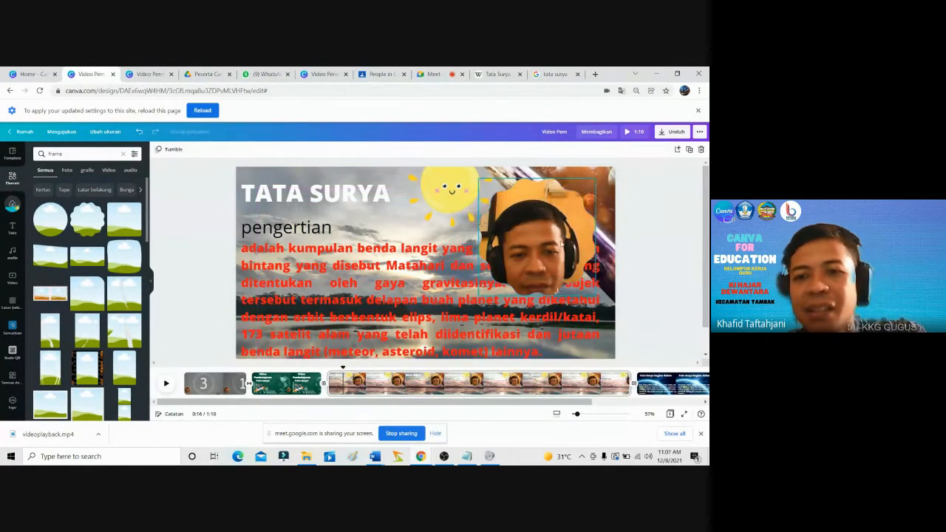
Shrink the scalloped webcam frame and fit it into the upper-right corner of the "TATA SURYA" page.
click(578, 210)
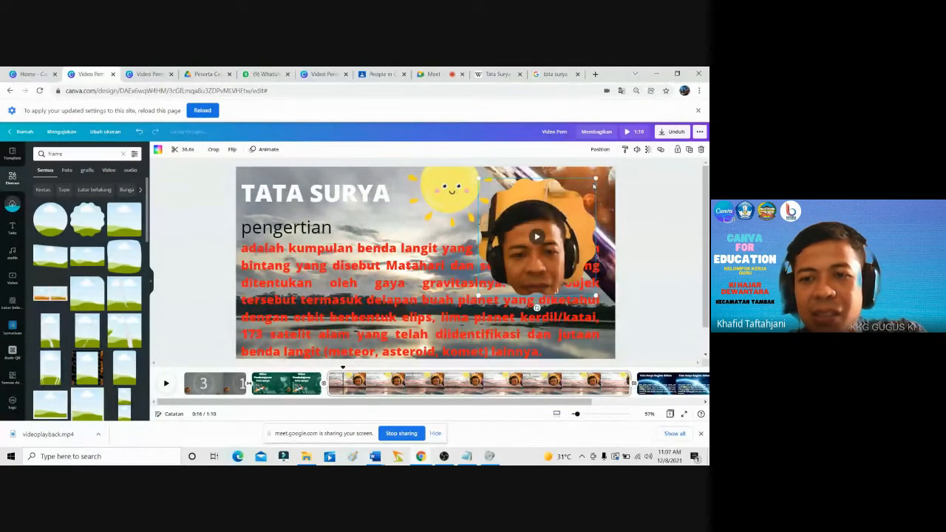
mouse_move(591, 183)
mouse_down()
mouse_move(526, 252)
mouse_move(603, 192)
mouse_up()
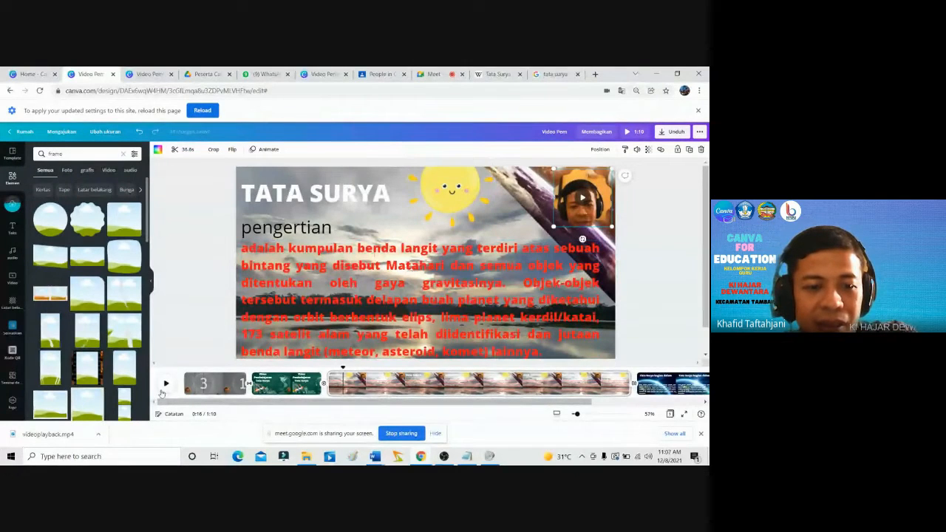
click(646, 204)
Go to the "Tata Surya bagian dalam" page and open self-recording for it.
drag(529, 399, 629, 420)
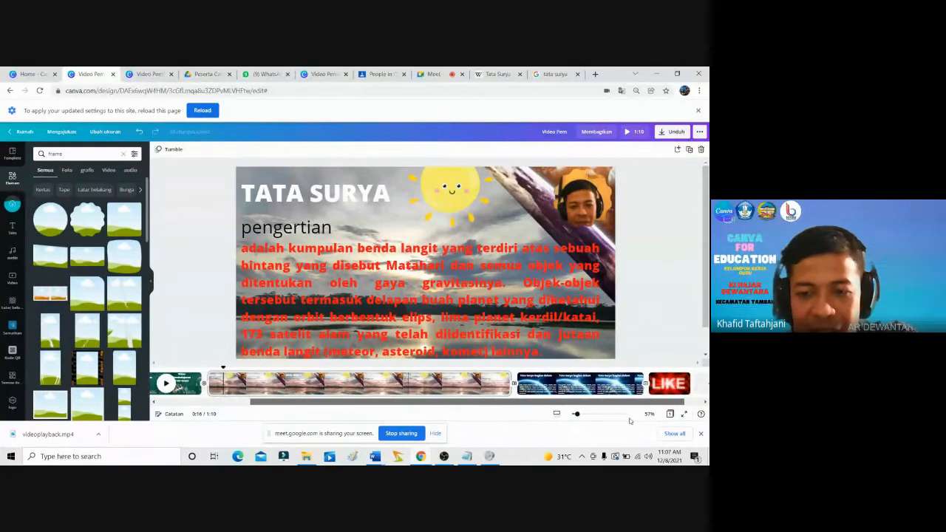
click(527, 378)
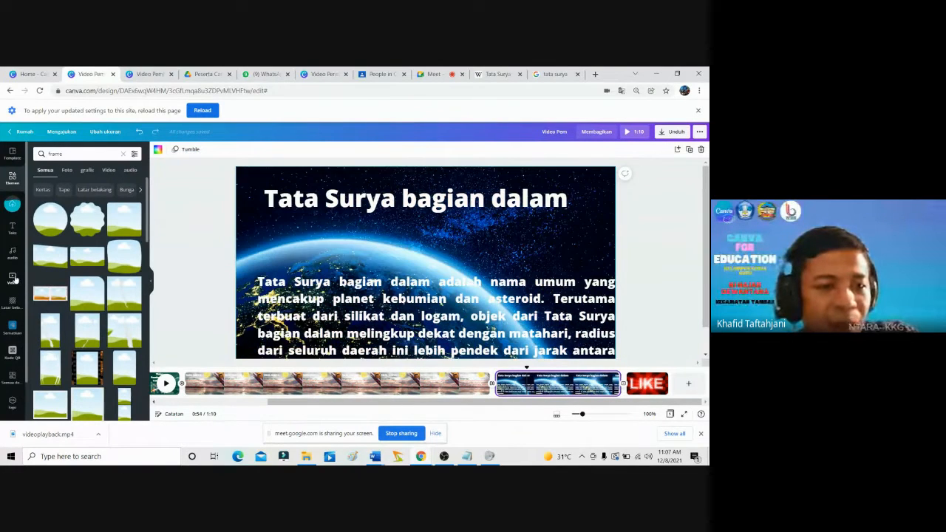
click(13, 278)
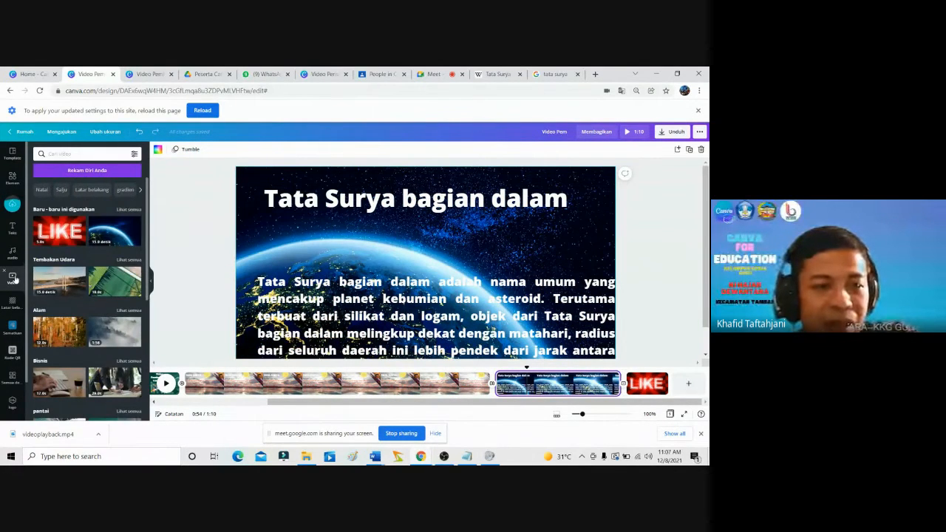
click(122, 171)
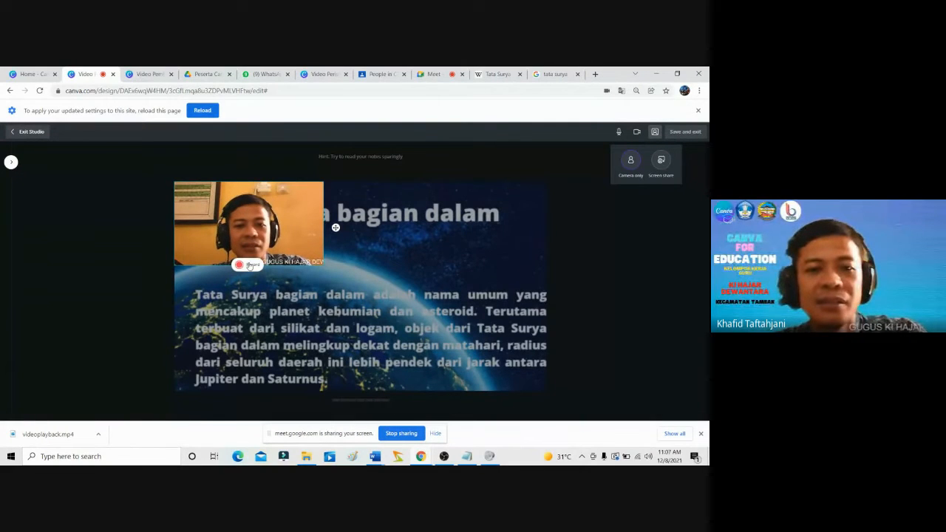
Record a webcam narration on the "Tata Surya bagian dalam" page and save it into the design.
click(249, 264)
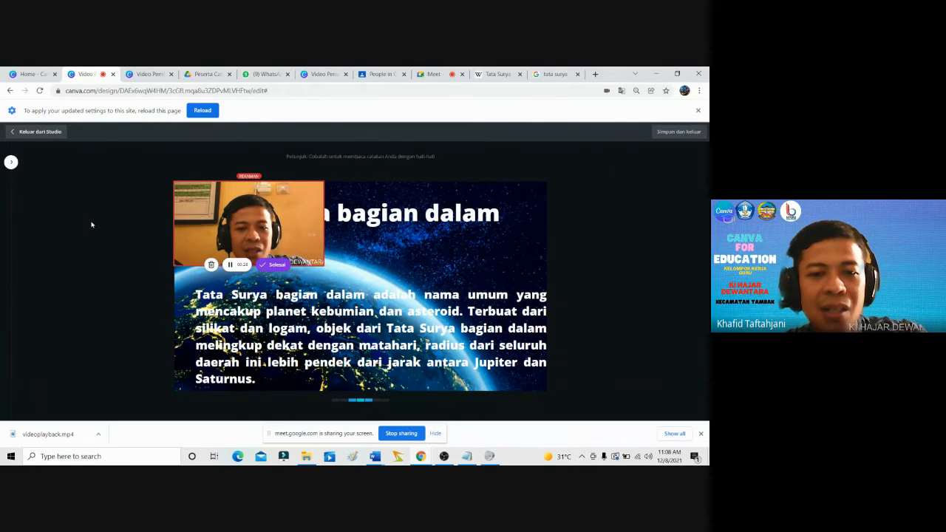
click(275, 264)
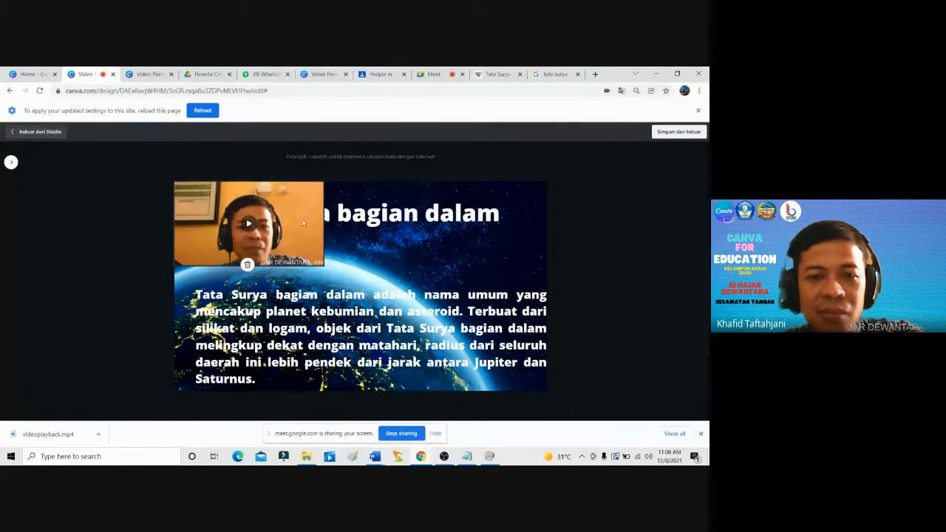
click(673, 133)
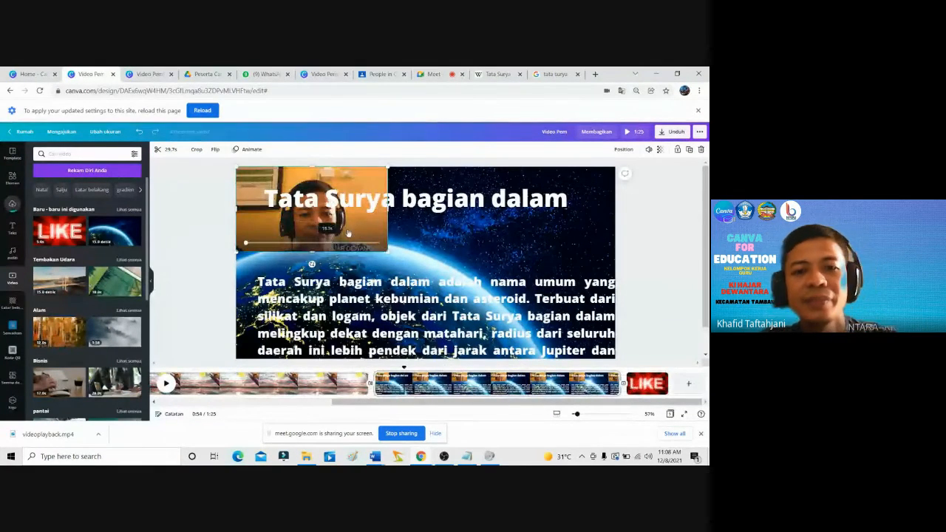
Move the webcam clip to the middle of the "Tata Surya bagian dalam" page and add a rounded-square frame.
drag(325, 207, 447, 264)
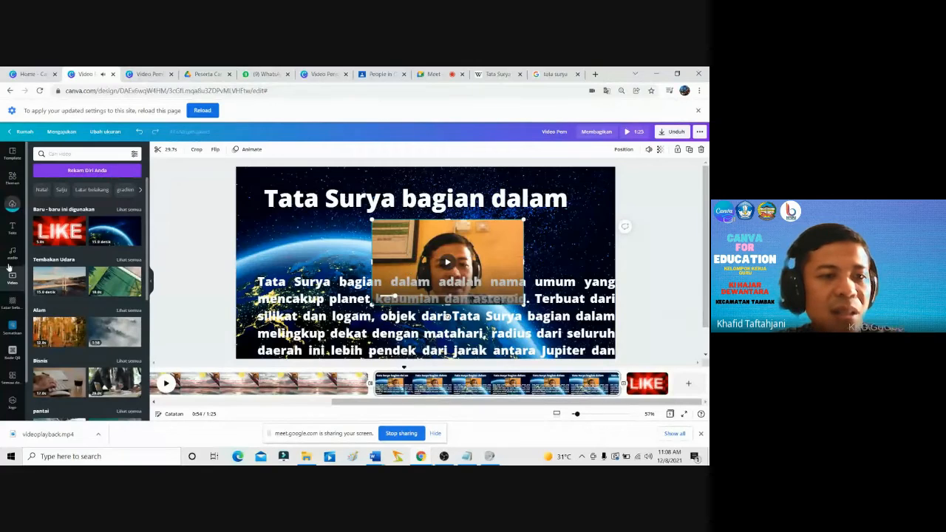
click(12, 185)
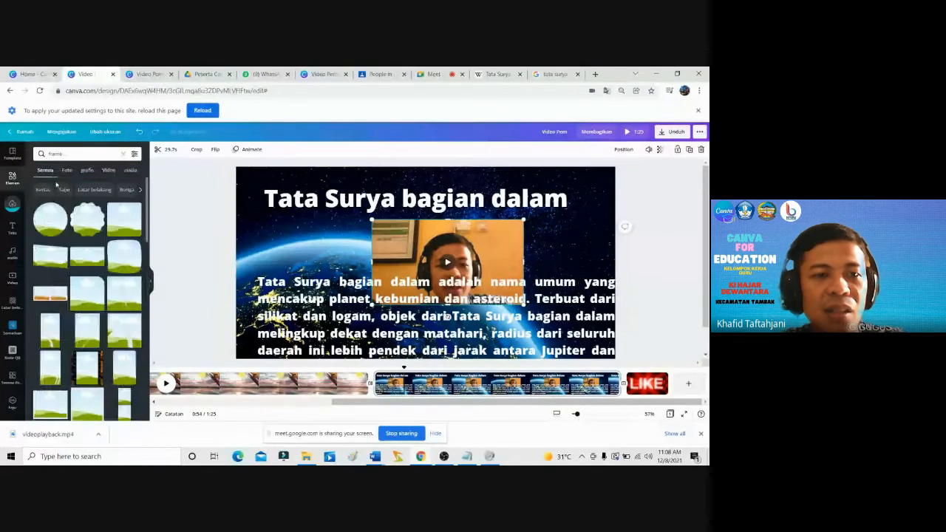
scroll(122, 281, down, 2)
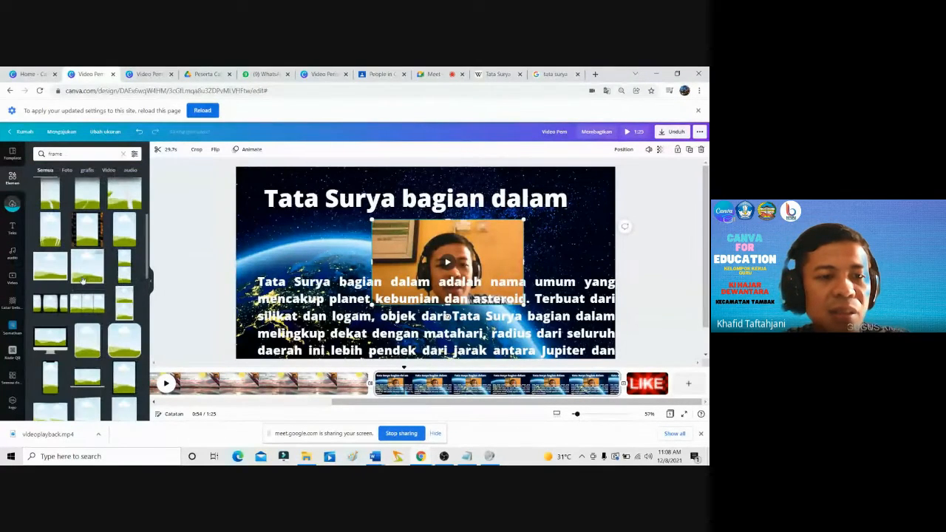
click(122, 343)
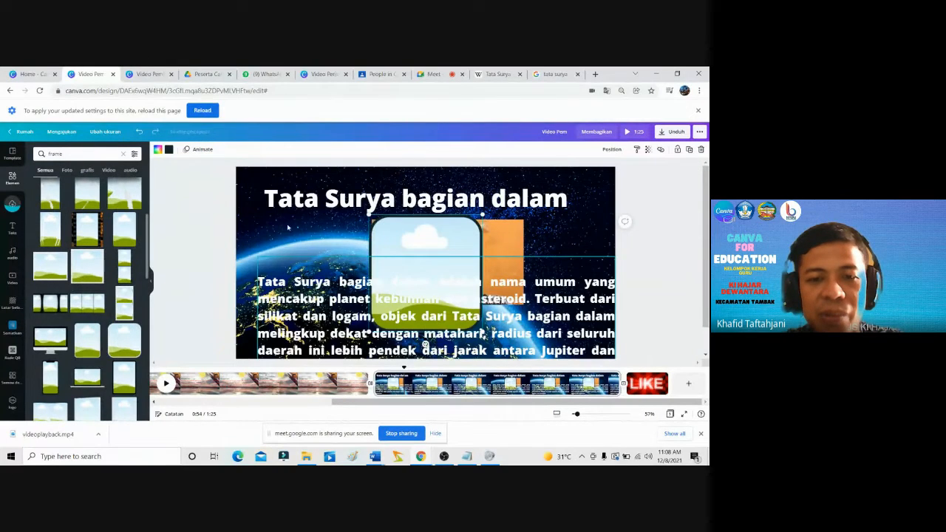
Undo the accidental paragraph move and shift the rounded-square frame left, partly off the webcam clip.
drag(407, 300, 305, 258)
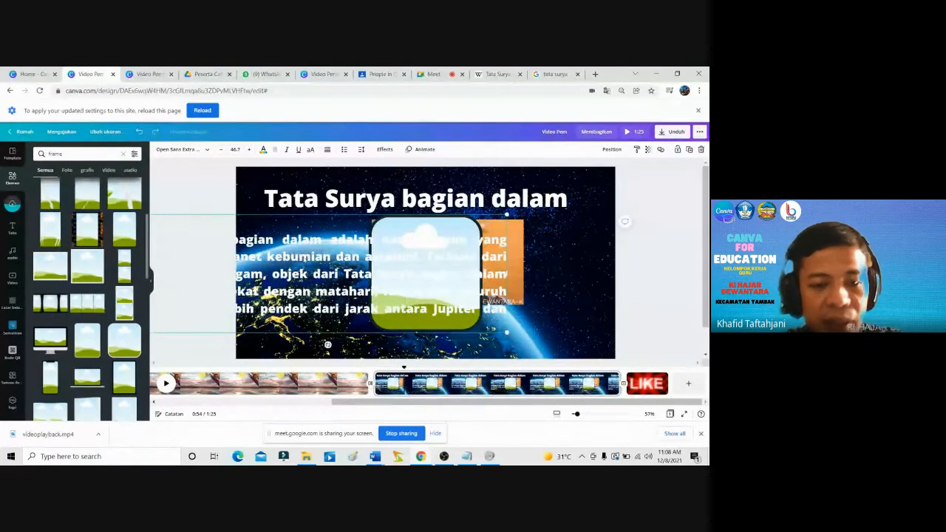
key(ctrl+z)
click(396, 243)
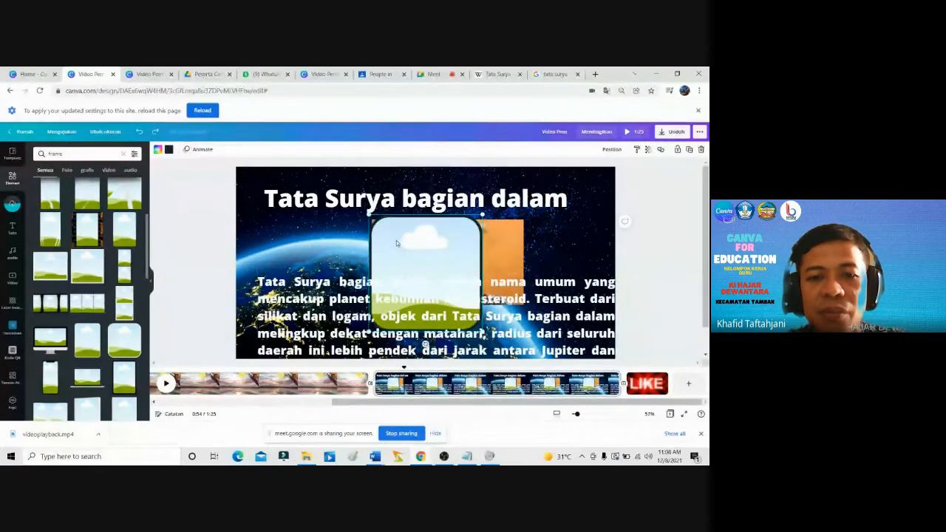
drag(396, 243, 328, 243)
Move the paragraph up and slightly left until all of its lines fit on the page.
click(254, 273)
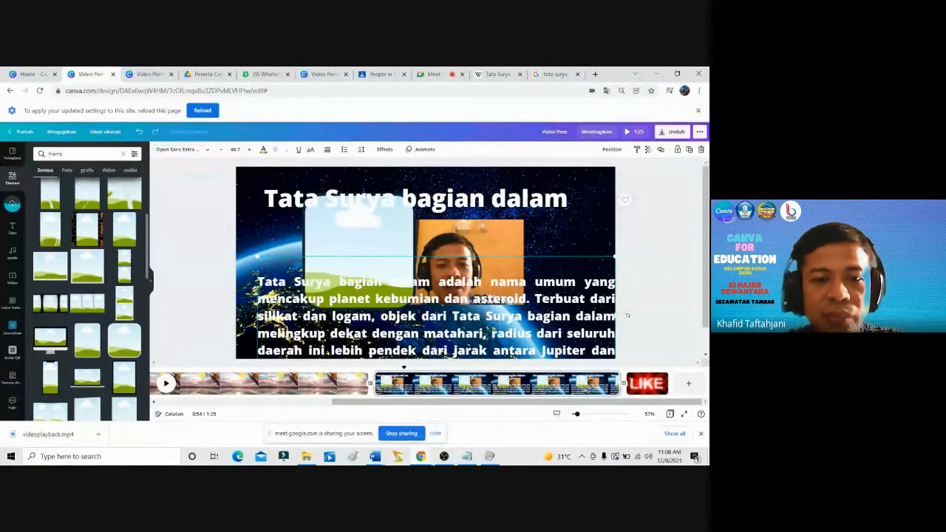
drag(255, 274, 245, 262)
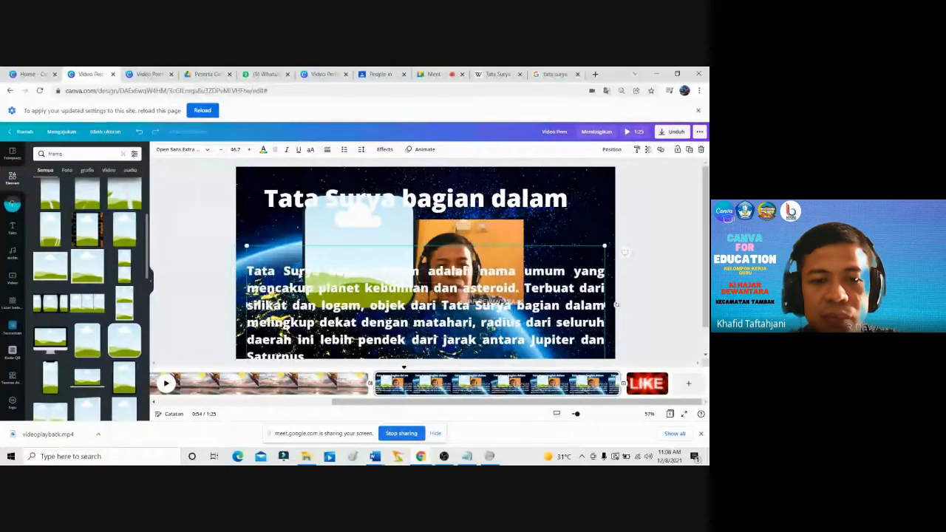
drag(346, 274, 346, 263)
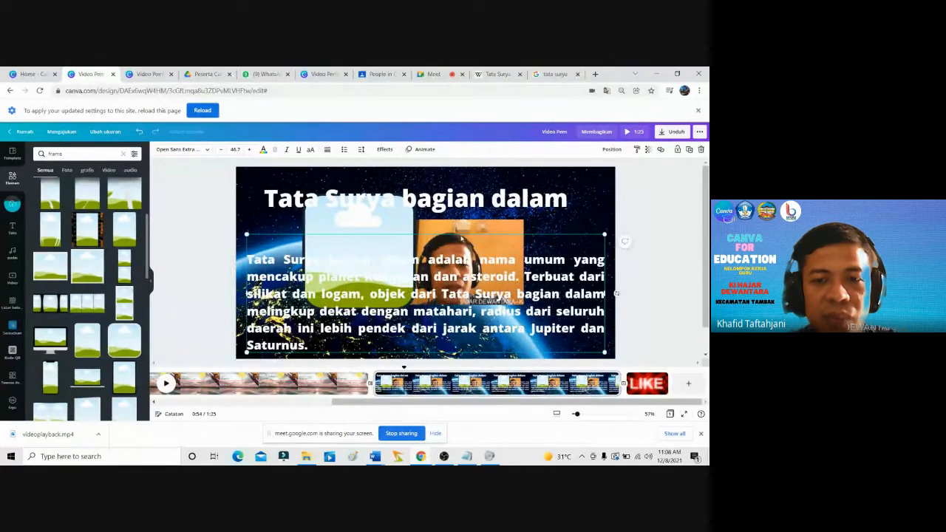
Place the webcam clip in the page's lower-right area and the rounded-square frame, made smaller, in the upper-right corner.
drag(392, 212, 347, 218)
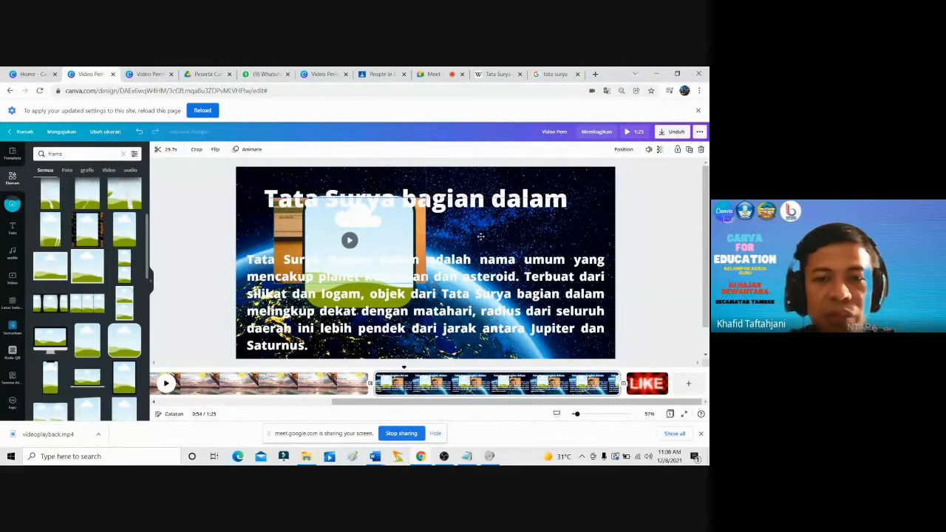
key(ctrl+z)
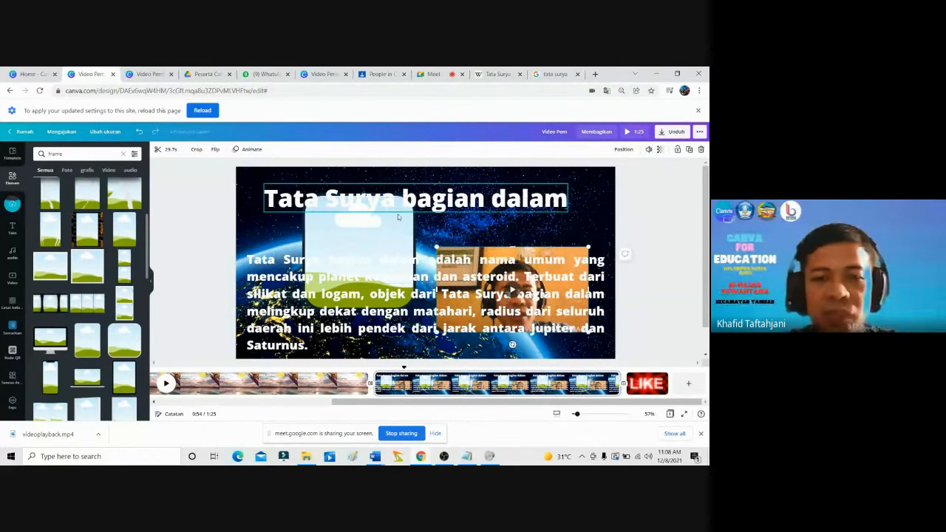
click(403, 235)
drag(406, 232, 557, 238)
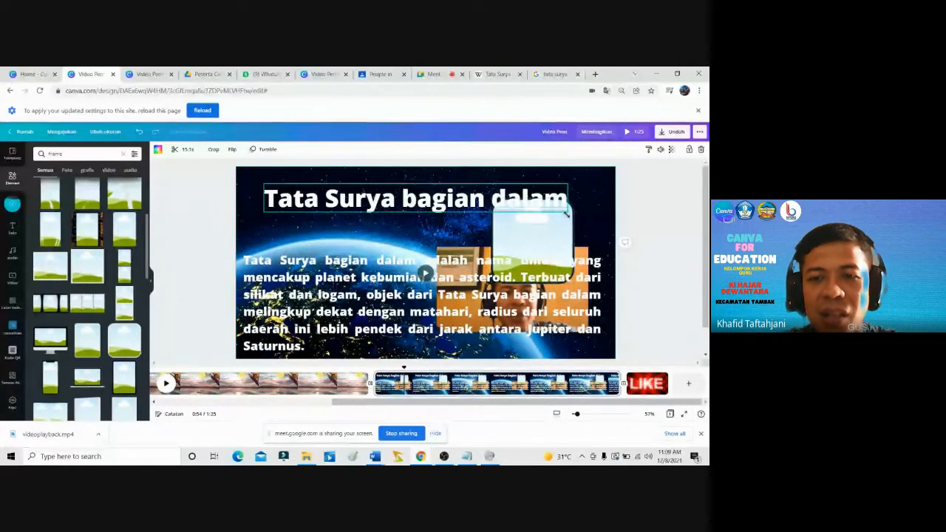
click(568, 212)
drag(599, 216, 621, 193)
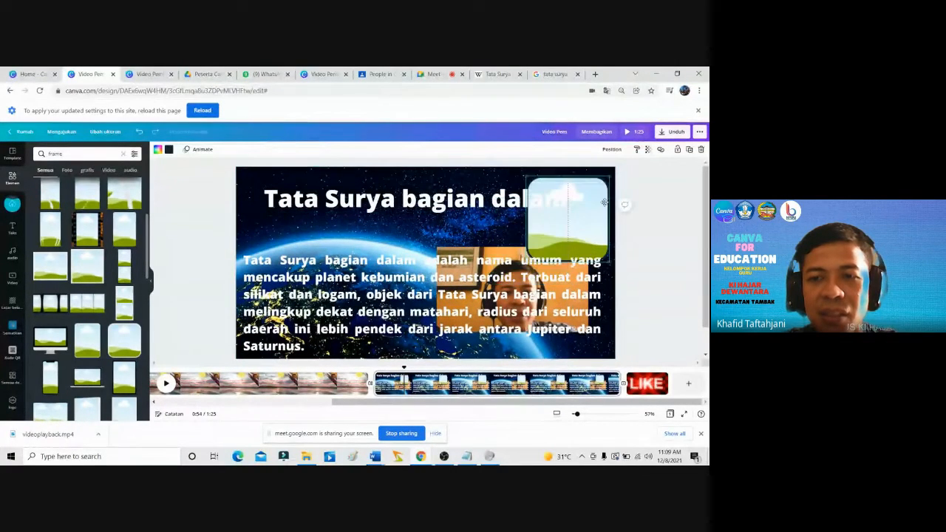
Narrow the paragraph's text box to uncover the webcam clip, and place the clip inside the rounded-square frame.
click(507, 257)
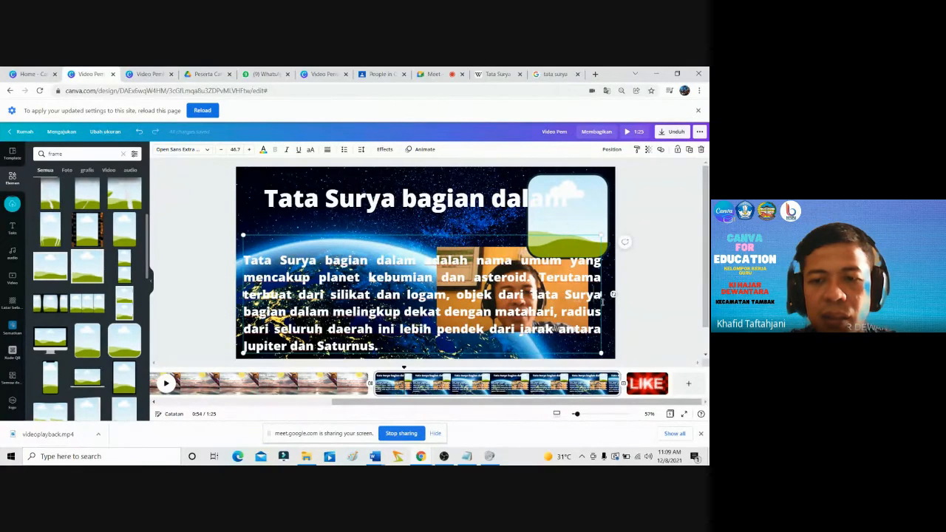
click(570, 248)
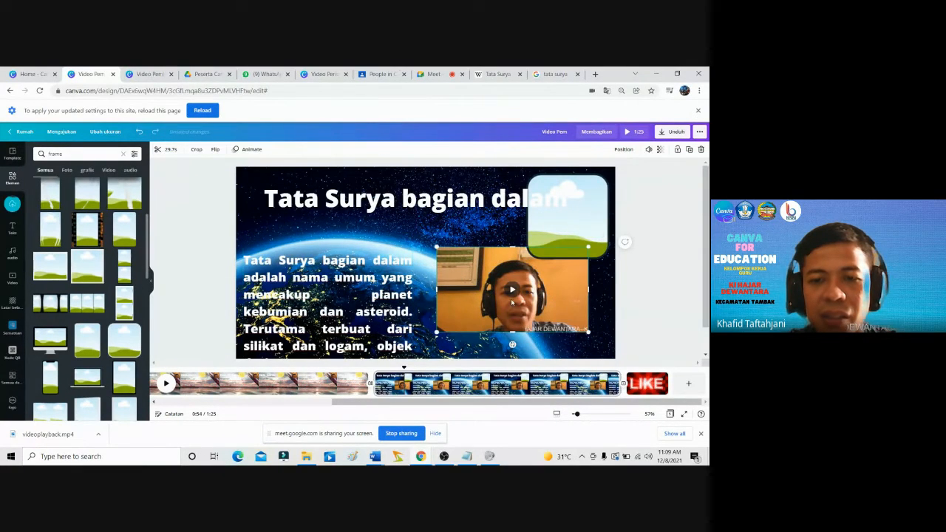
mouse_move(571, 244)
mouse_down()
mouse_move(570, 221)
mouse_move(571, 254)
mouse_up()
click(571, 222)
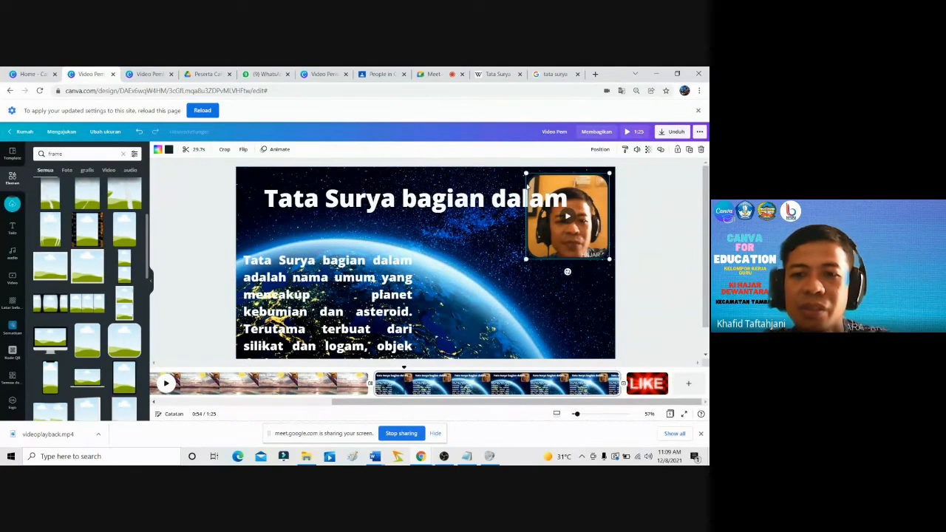
Shrink the framed webcam clip into the page's upper-right corner and move the title left to clear it.
drag(532, 180, 590, 188)
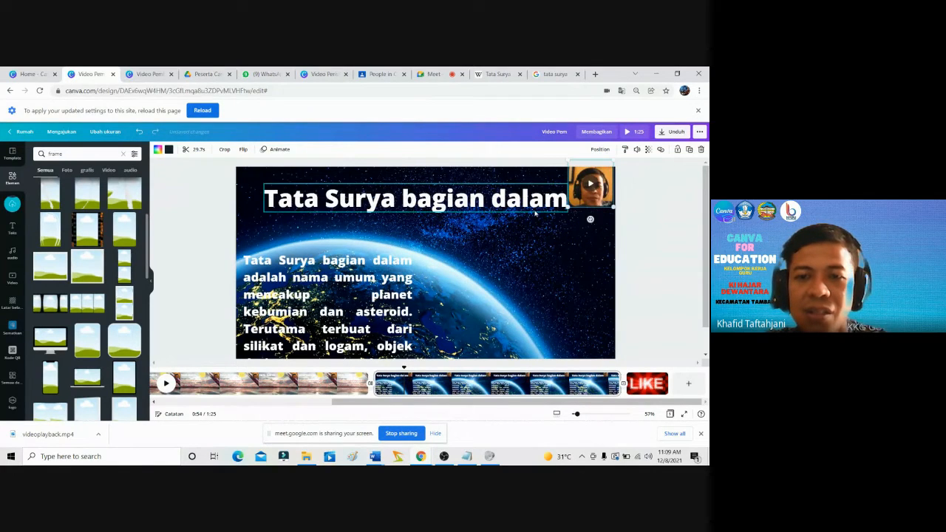
drag(535, 213, 512, 201)
click(600, 207)
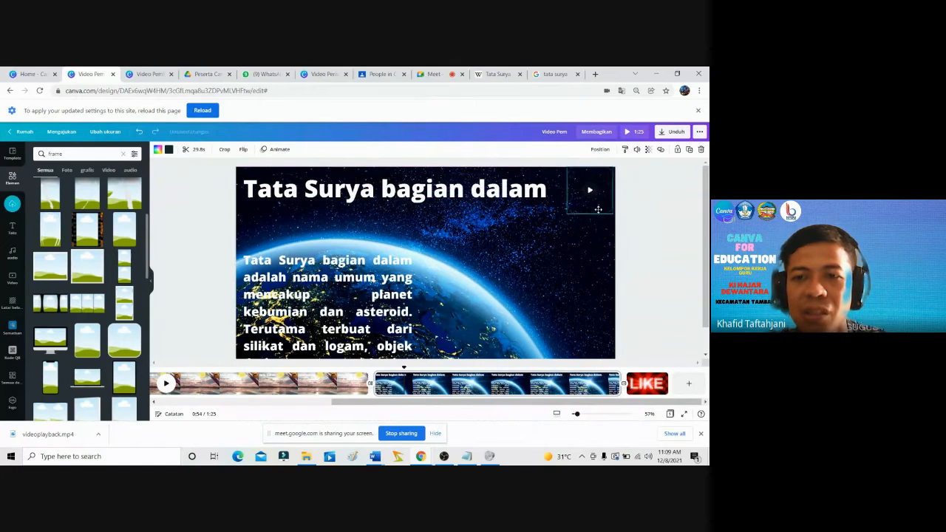
Widen the paragraph's text box to nearly the full page width, then select the framed webcam clip.
click(410, 318)
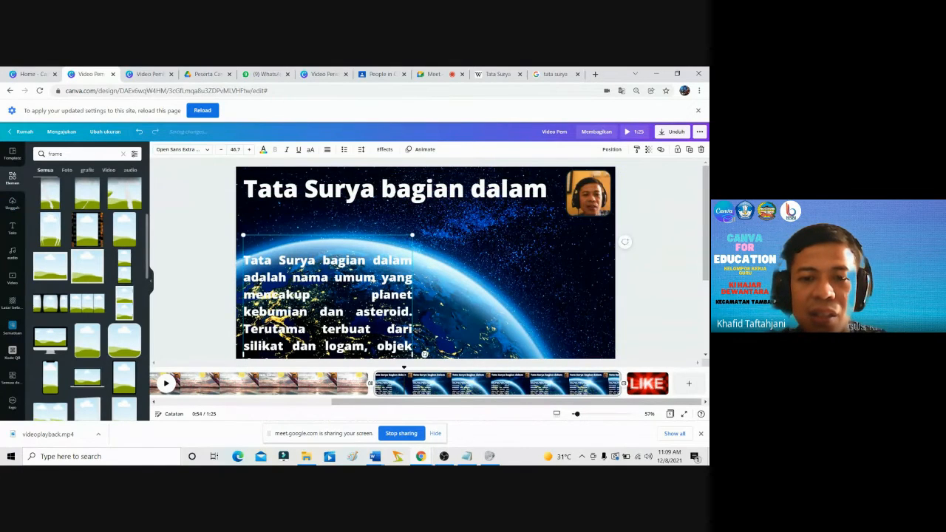
drag(478, 332, 610, 327)
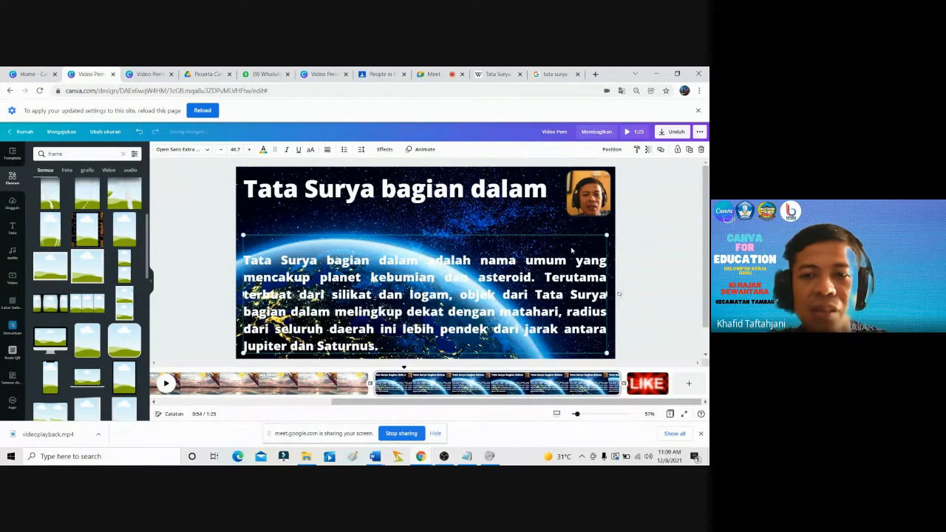
click(534, 222)
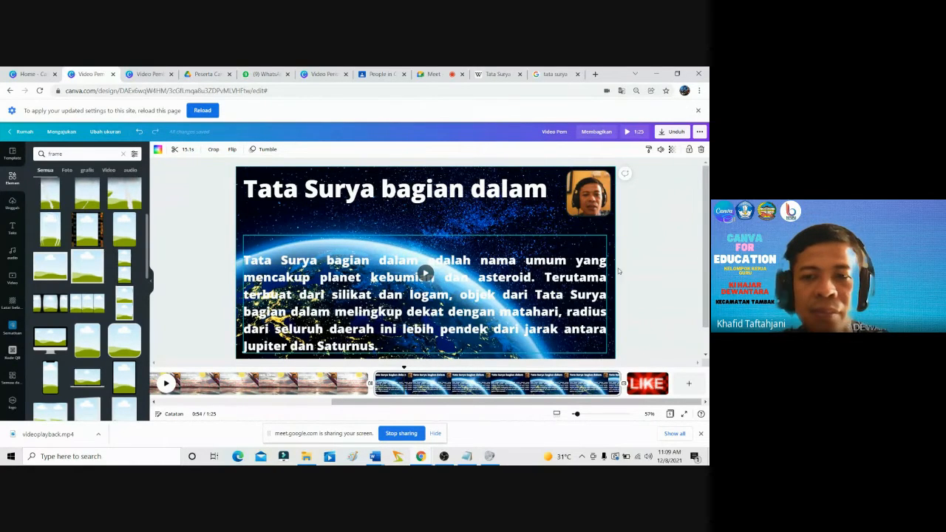
click(589, 196)
click(589, 196)
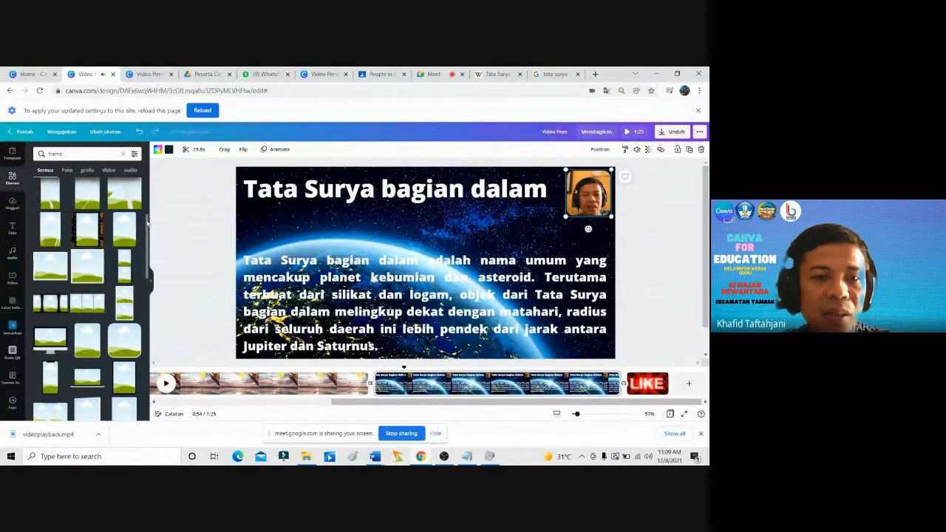
Stop the timeline playback, preview the whole video from its opening page, and return to the editor.
scroll(144, 229, up, 5)
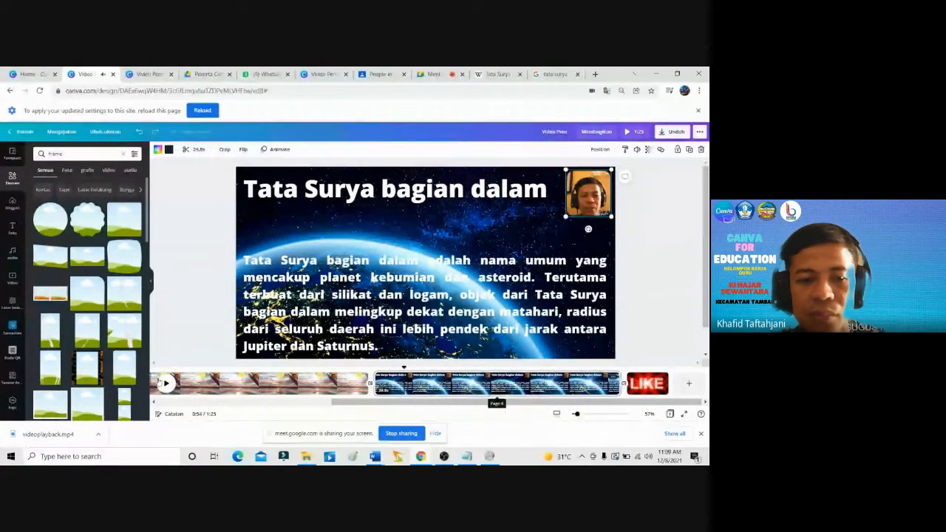
click(164, 384)
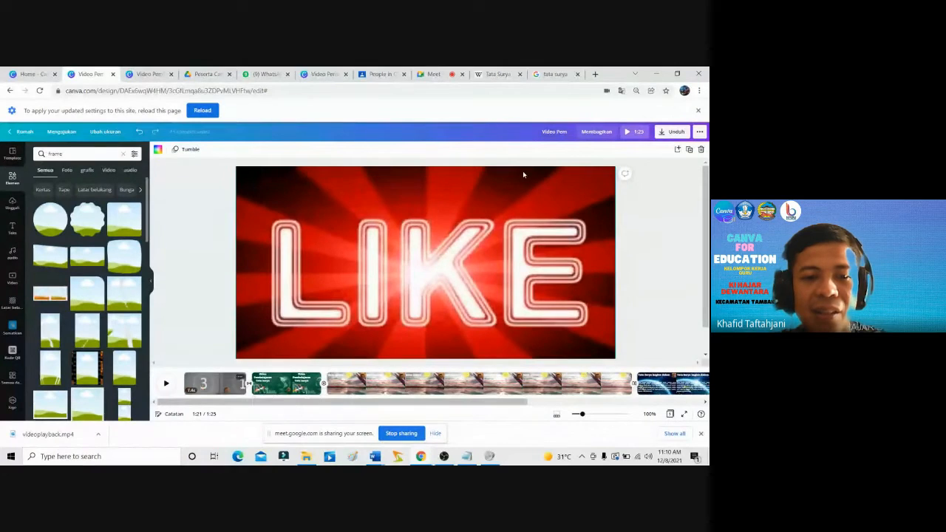
click(627, 133)
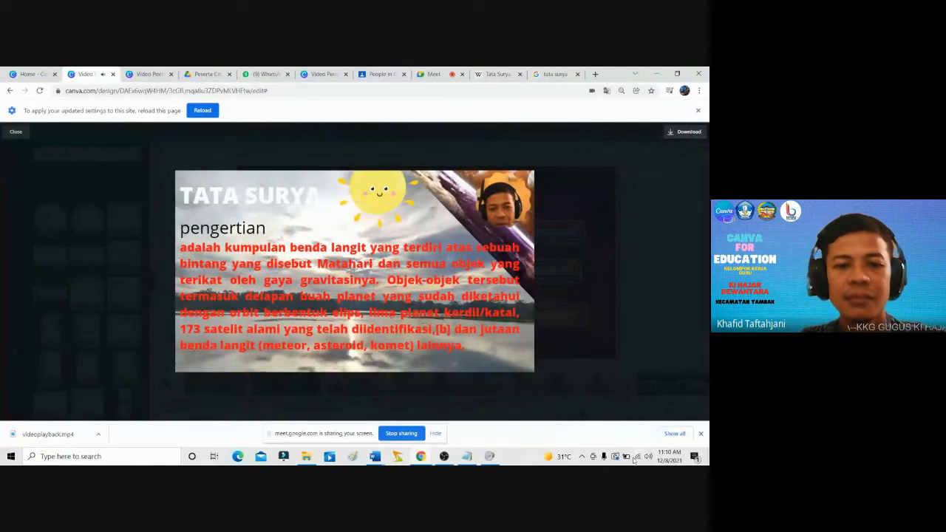
mouse_move(520, 310)
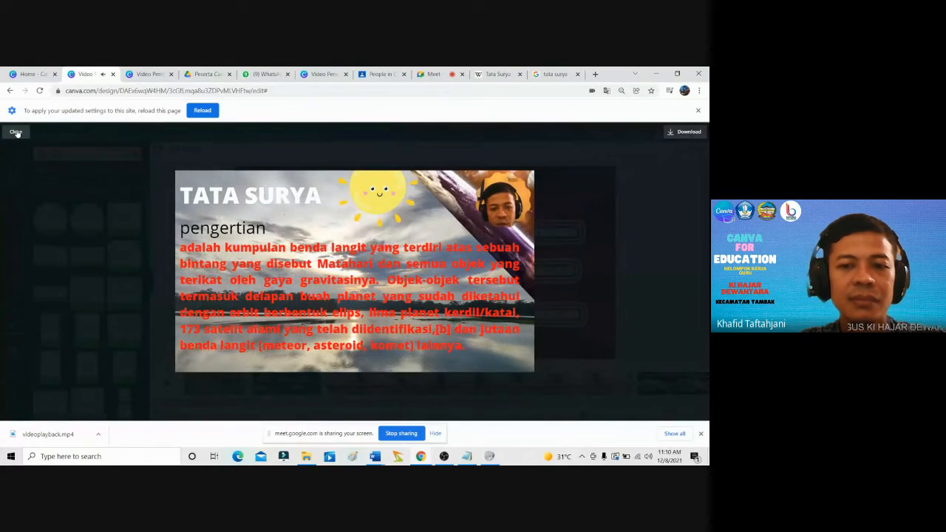
click(16, 133)
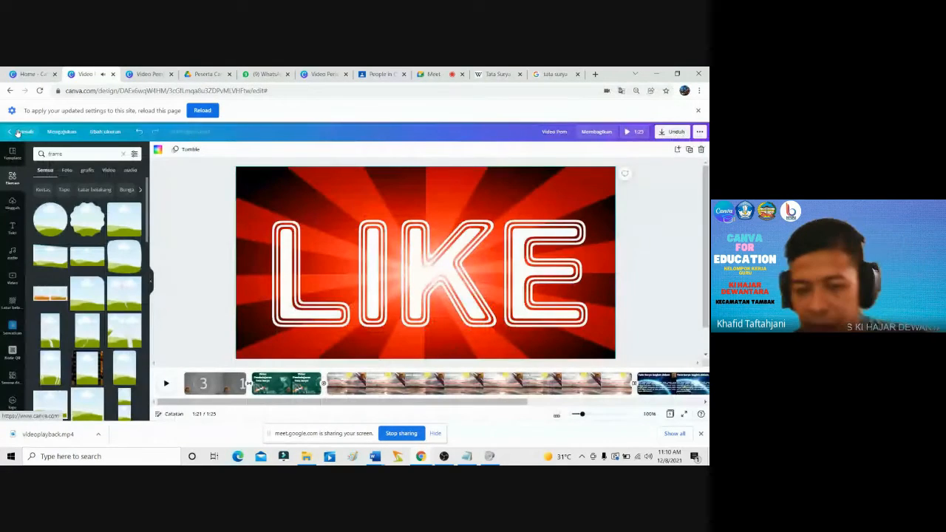
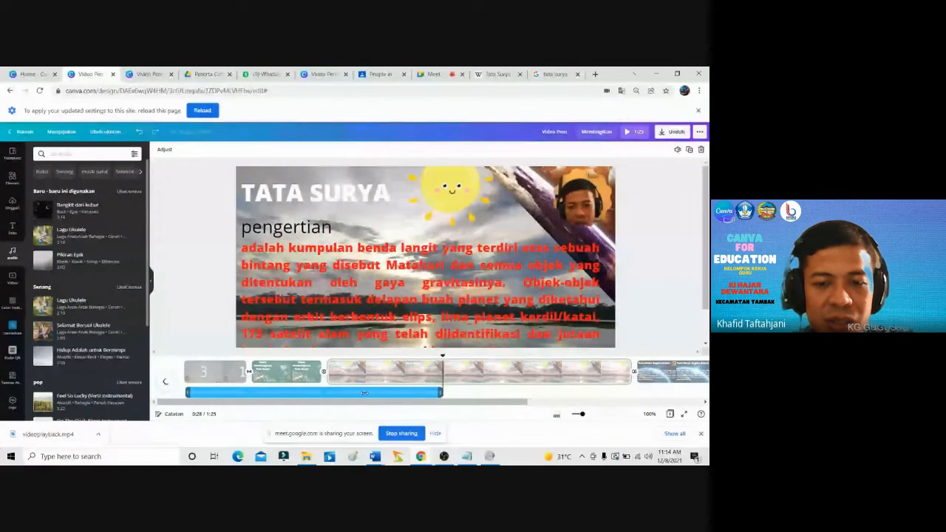
Trim the background music track so it ends with the countdown page, and preview the video from the start.
drag(441, 392, 248, 393)
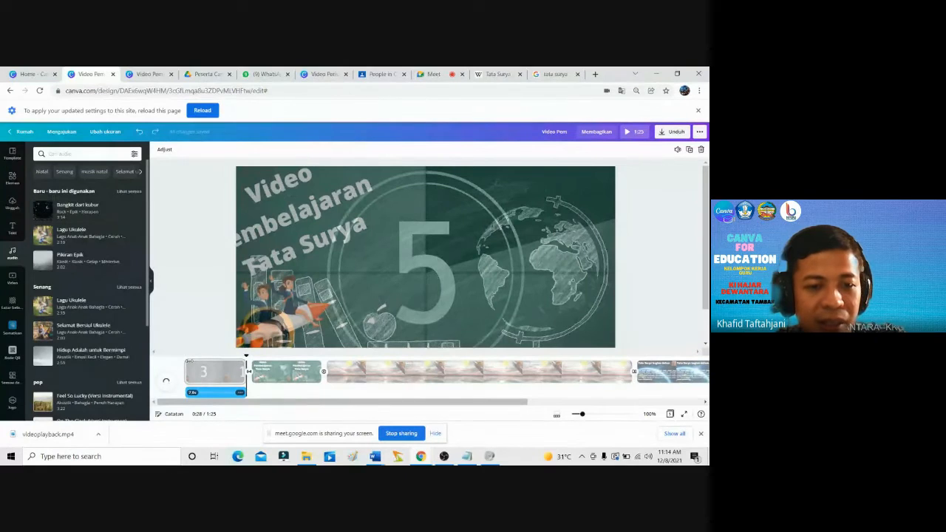
click(189, 365)
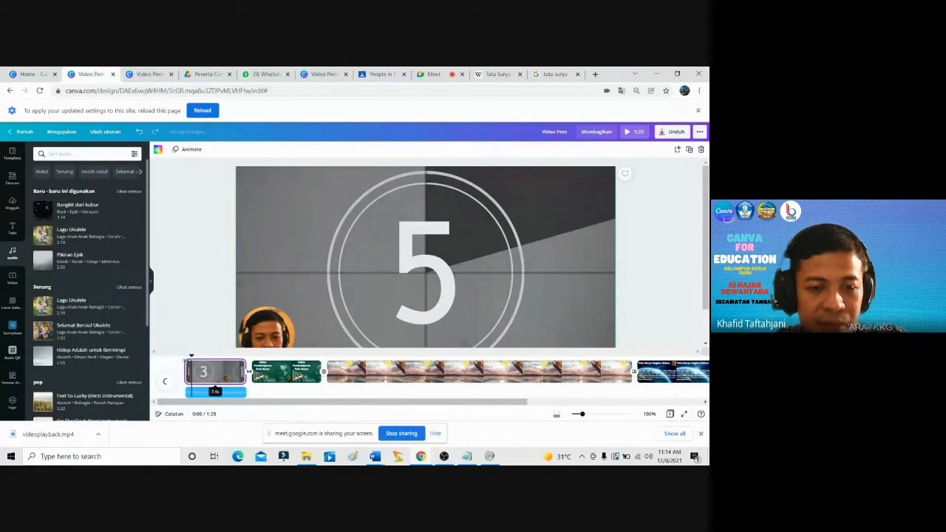
click(178, 354)
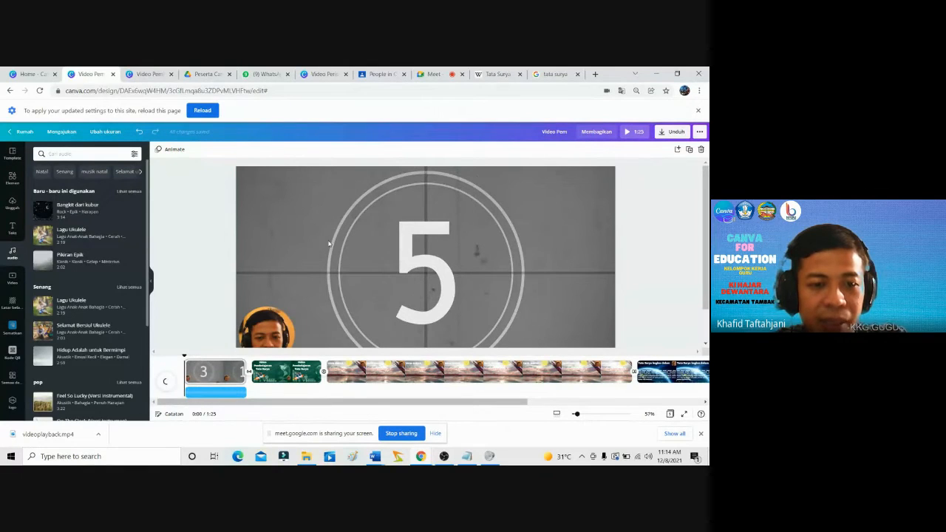
click(625, 133)
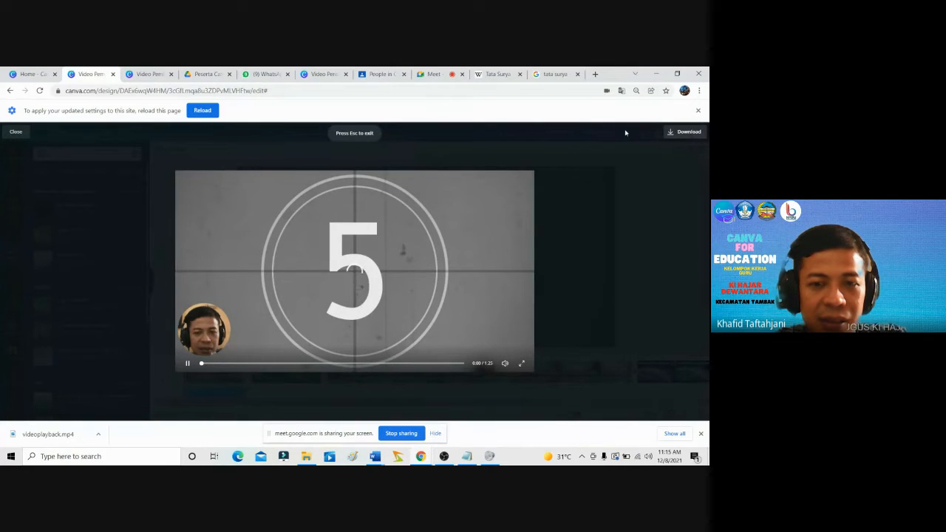
click(17, 134)
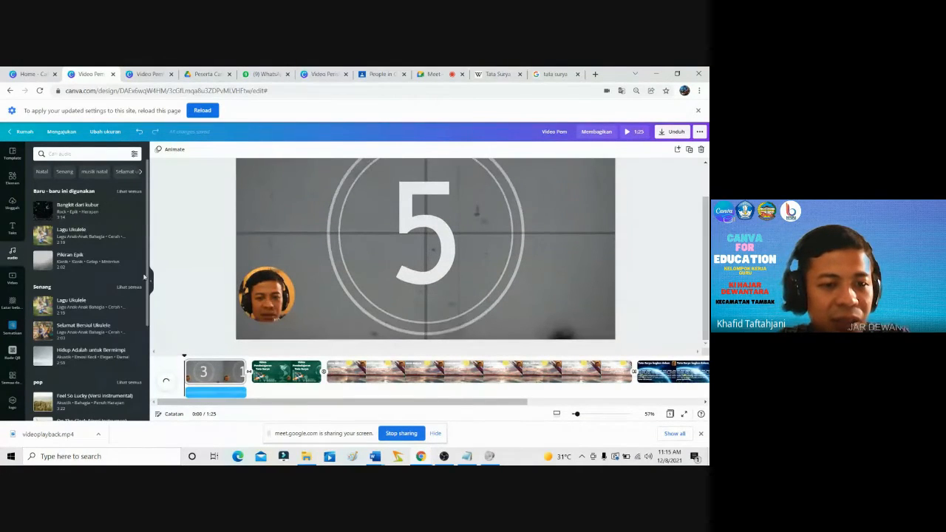
Browse the audio library's music categories and delete the music track beneath the countdown page.
scroll(137, 369, down, 5)
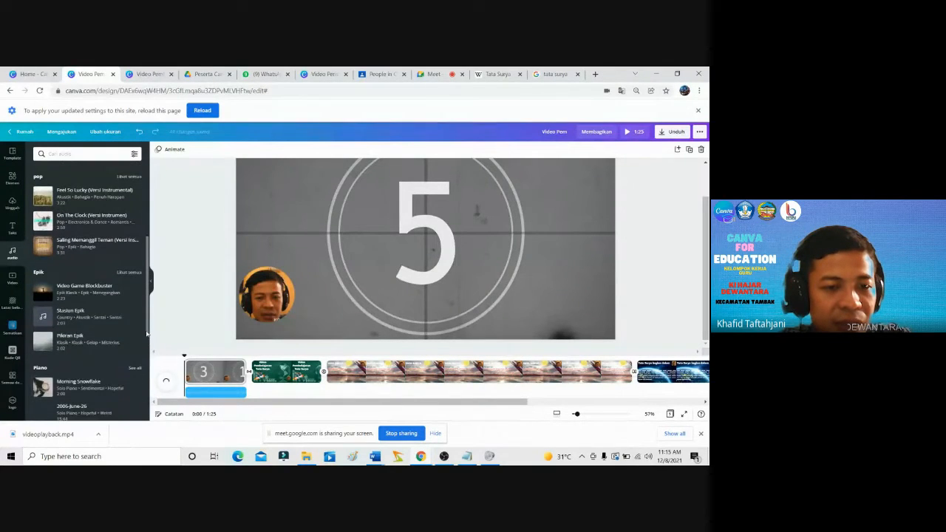
scroll(140, 365, down, 3)
scroll(140, 369, down, 2)
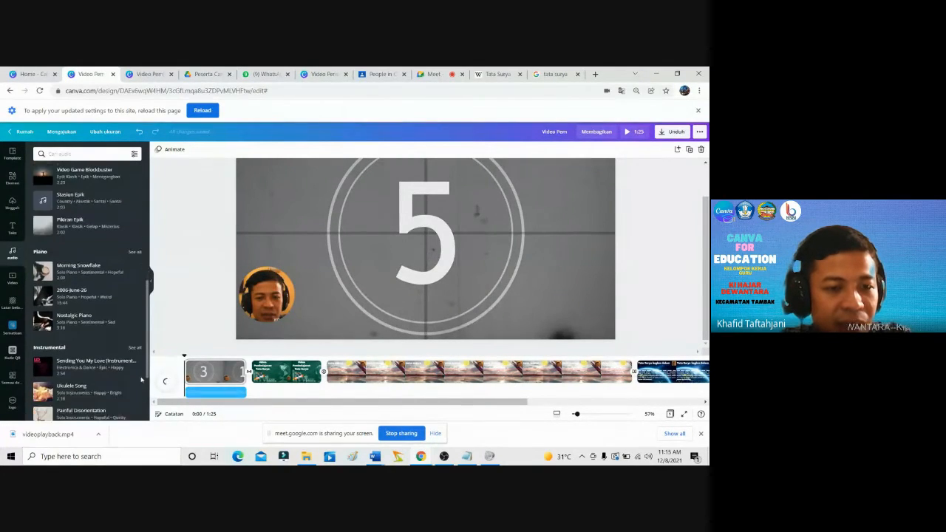
scroll(139, 392, down, 1)
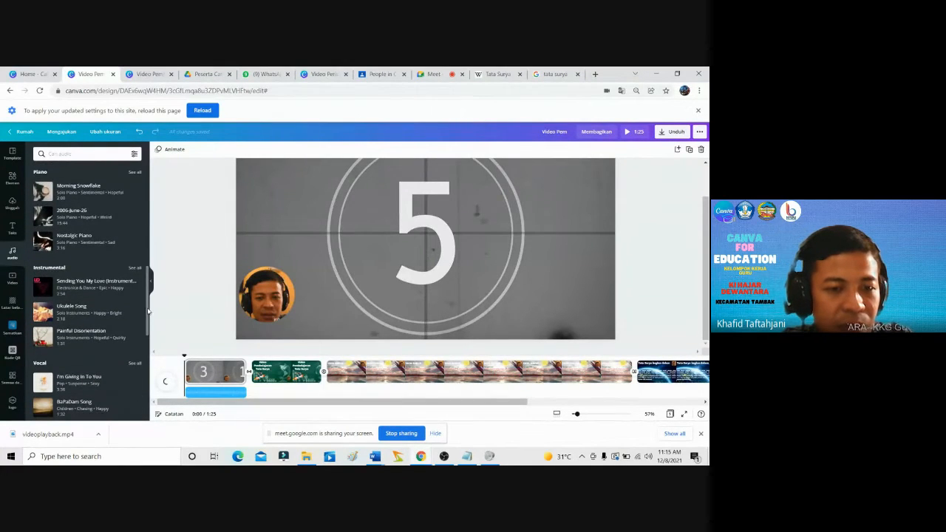
drag(147, 310, 145, 348)
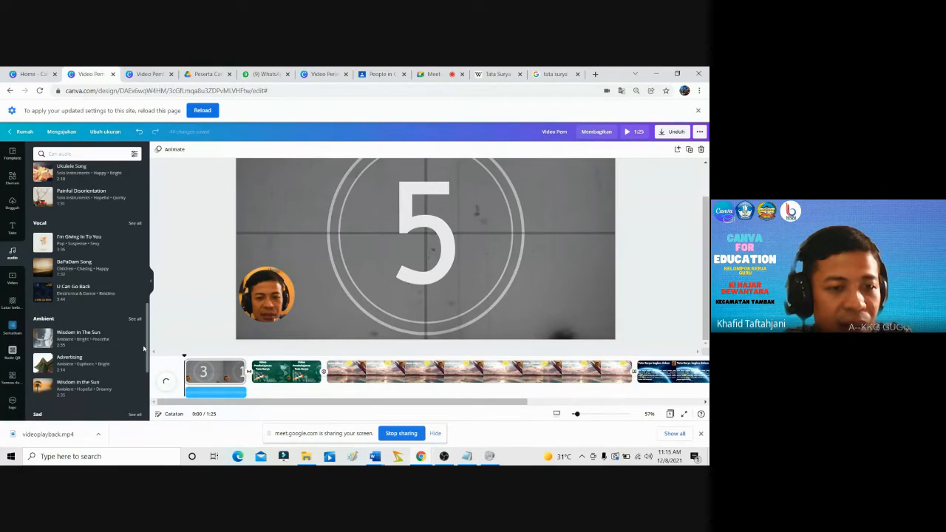
click(216, 393)
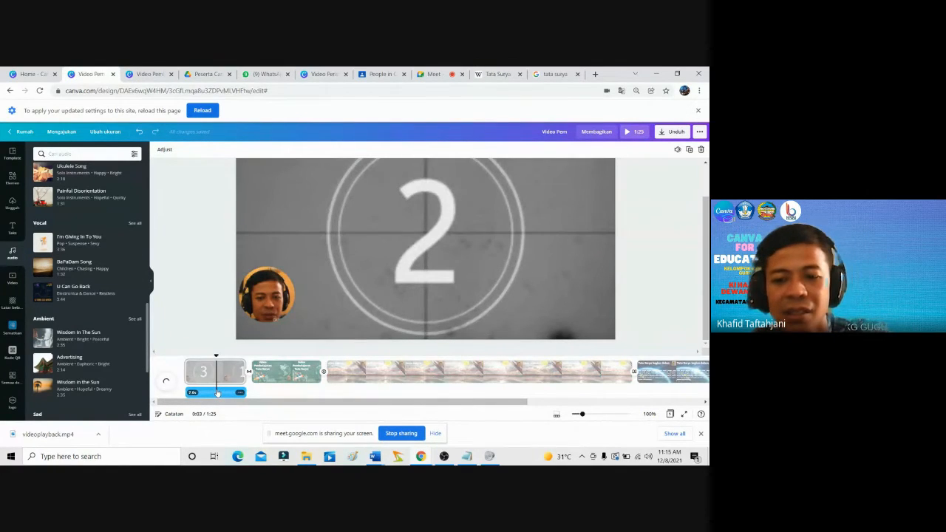
key(Delete)
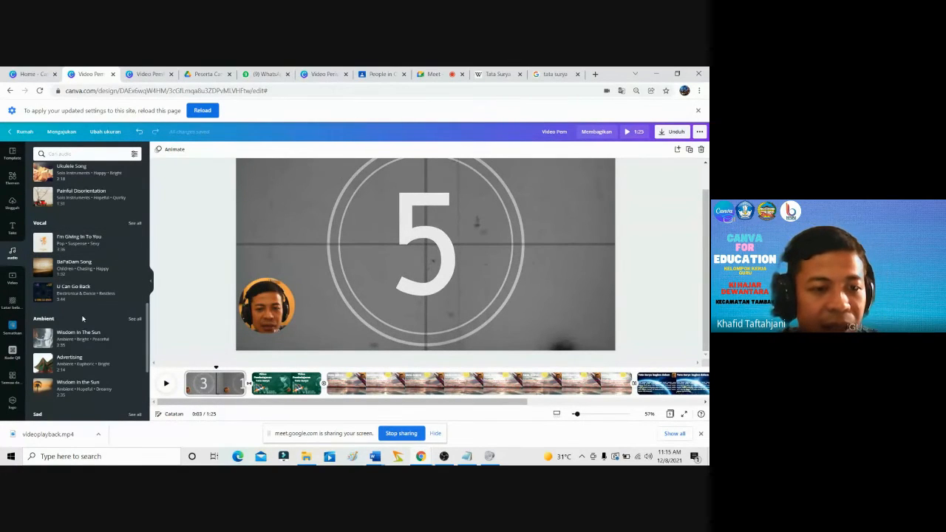
Search the audio library for "short" and add the track Kue dan Limun at the start of the timeline.
scroll(82, 318, down, 1)
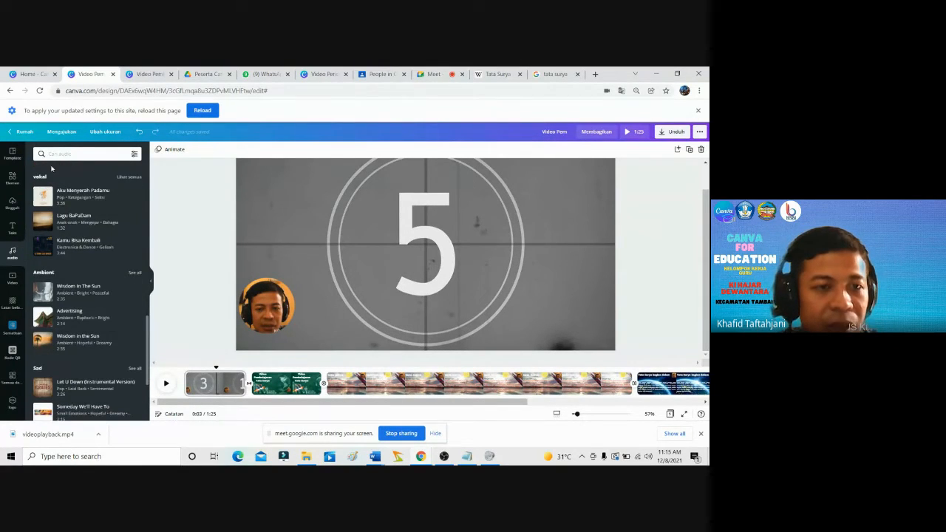
click(50, 153)
text(short)
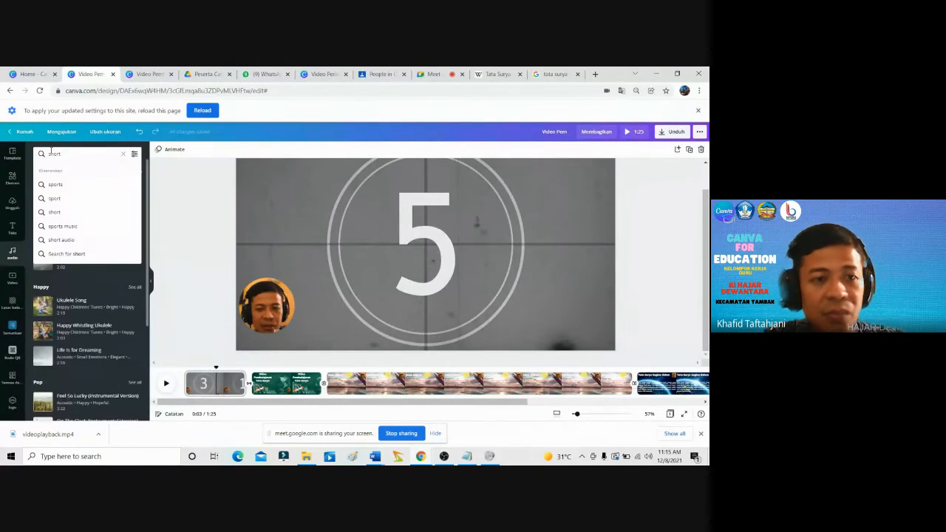
key(Return)
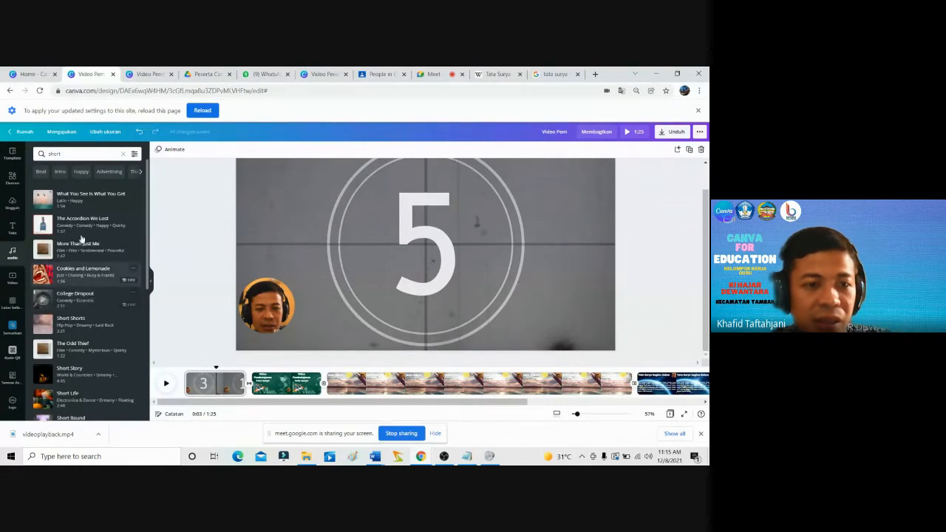
scroll(93, 315, down, 2)
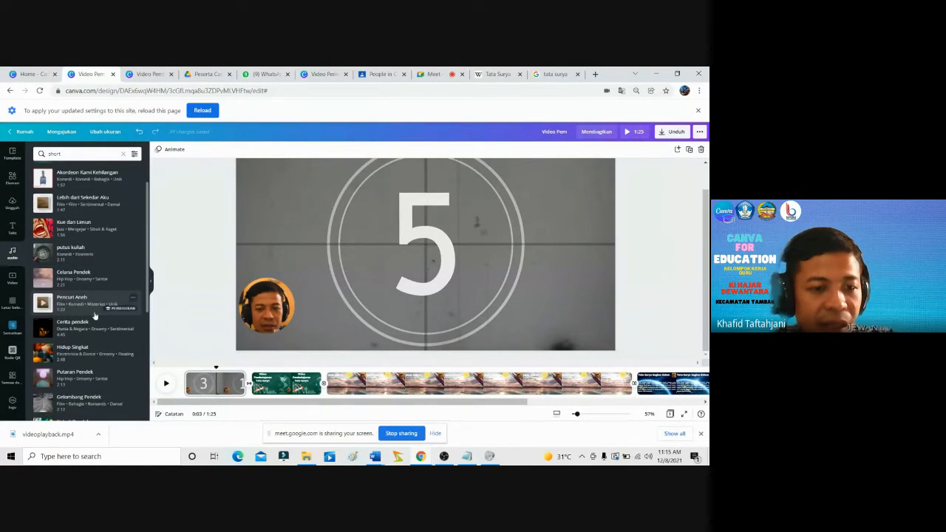
scroll(93, 317, down, 3)
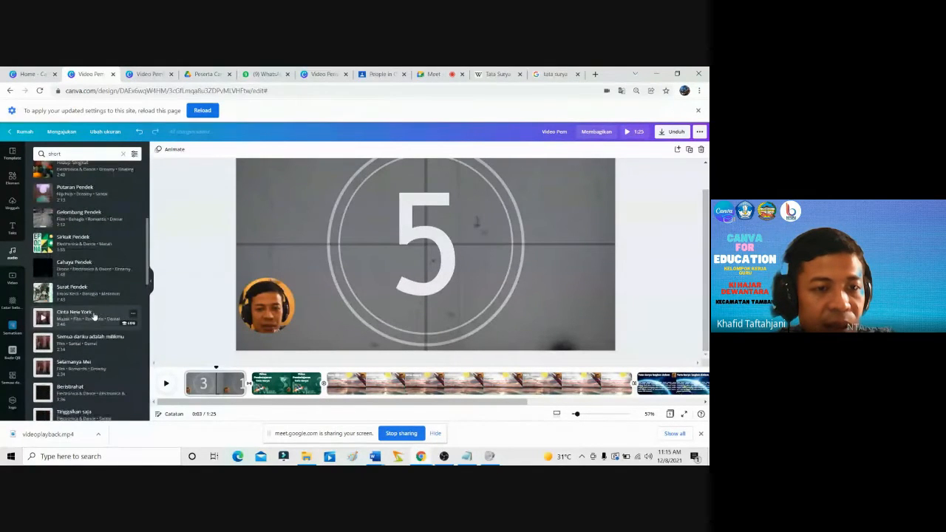
scroll(93, 310, up, 1)
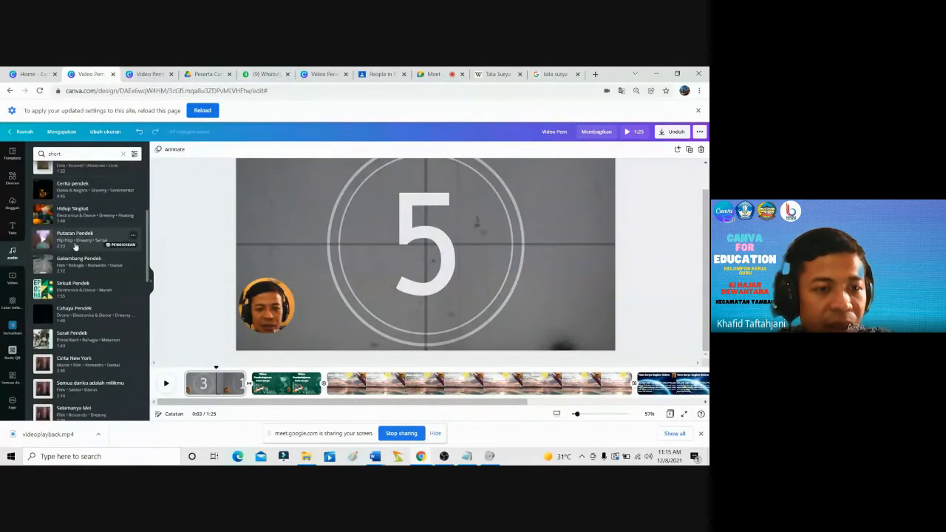
scroll(75, 247, up, 4)
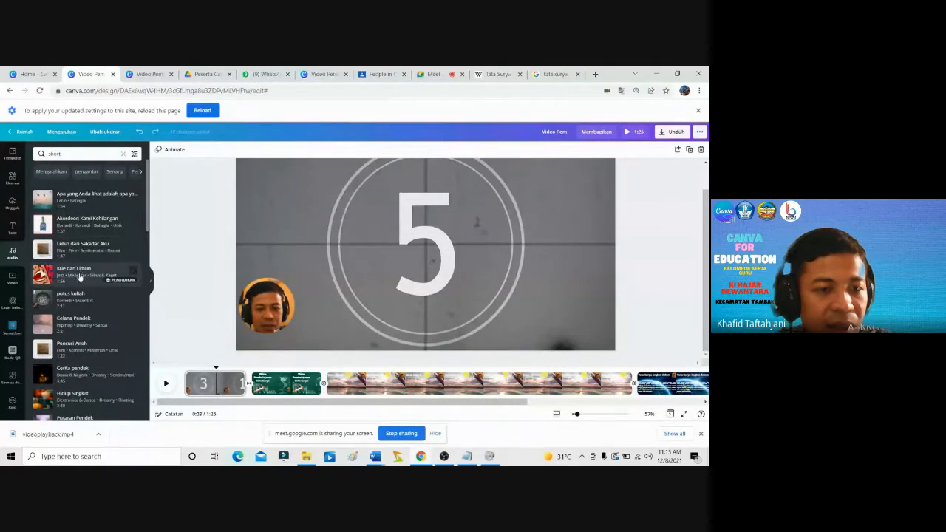
drag(79, 275, 185, 390)
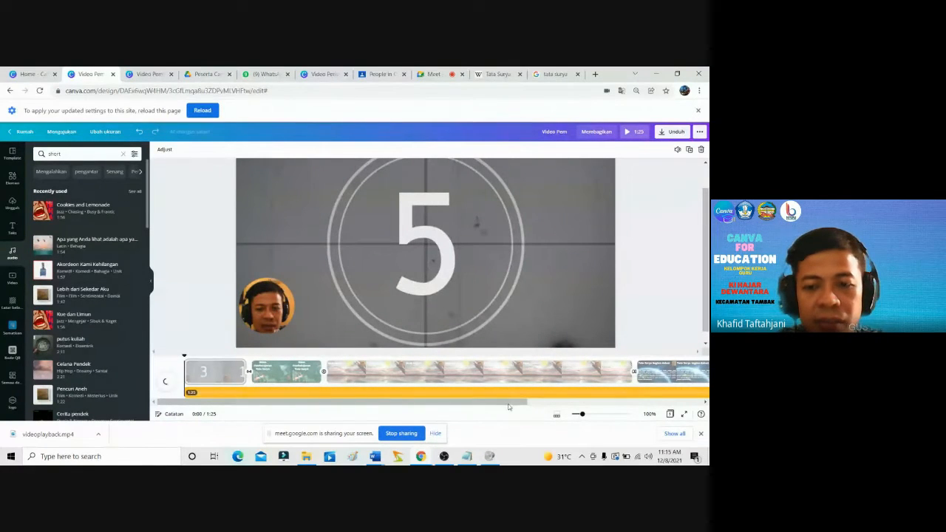
Shorten the Kue dan Limun track from its end to about 26 seconds, partway through the Tata Surya Pengertian page.
drag(509, 406, 684, 410)
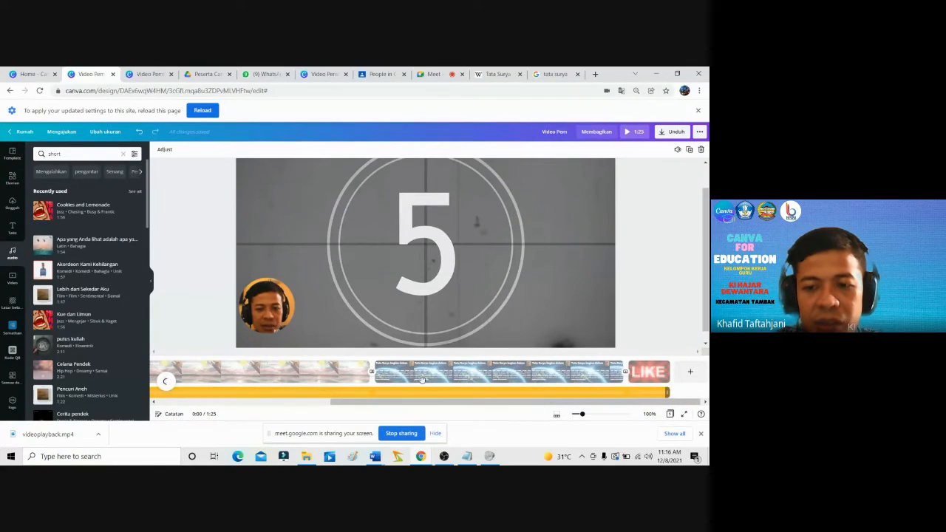
drag(421, 380, 155, 388)
drag(347, 403, 343, 403)
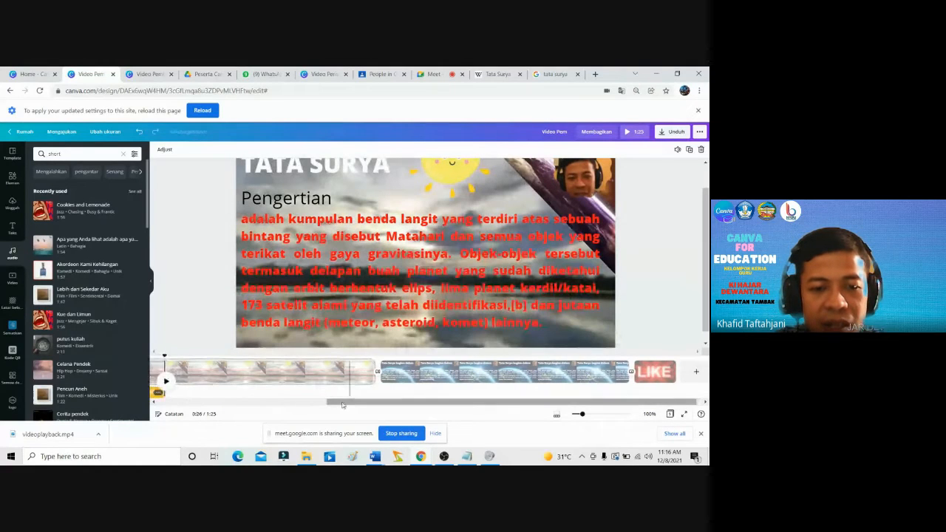
scroll(343, 404, left, 5)
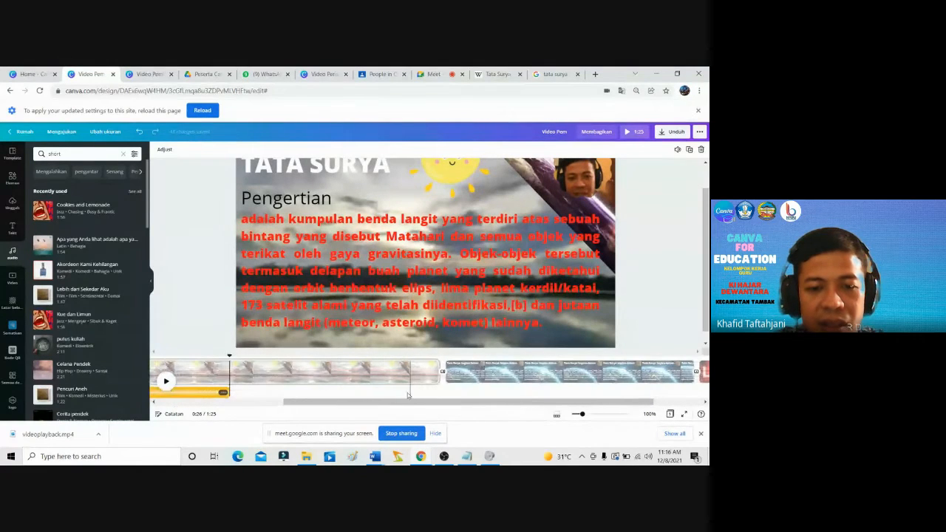
drag(407, 402, 267, 401)
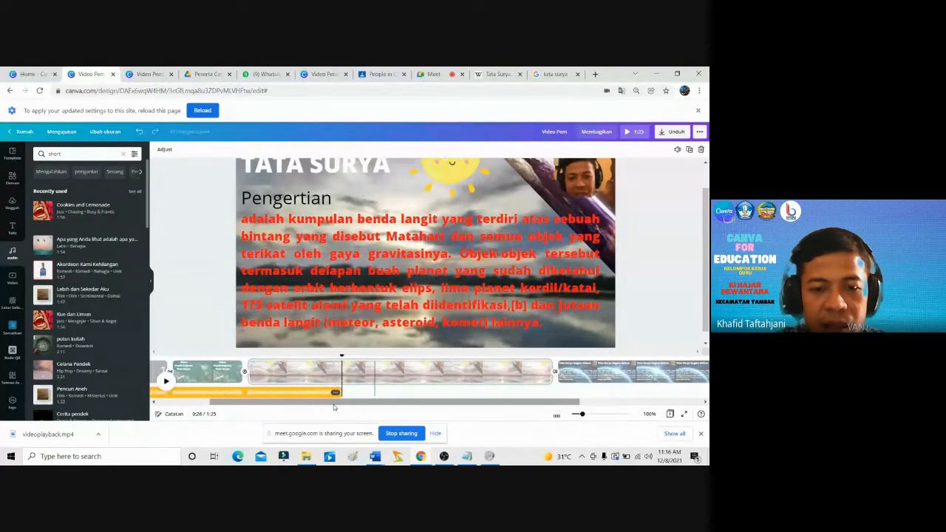
scroll(333, 407, left, 3)
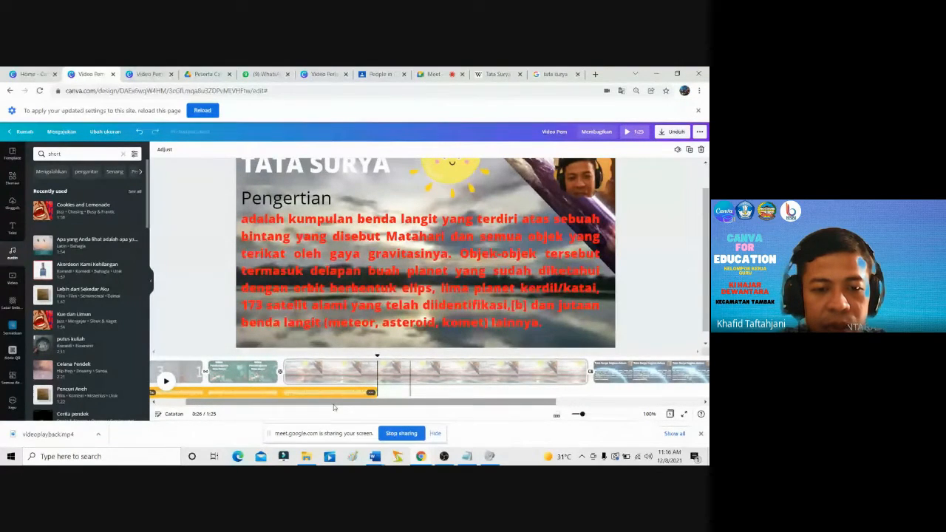
drag(333, 405, 277, 403)
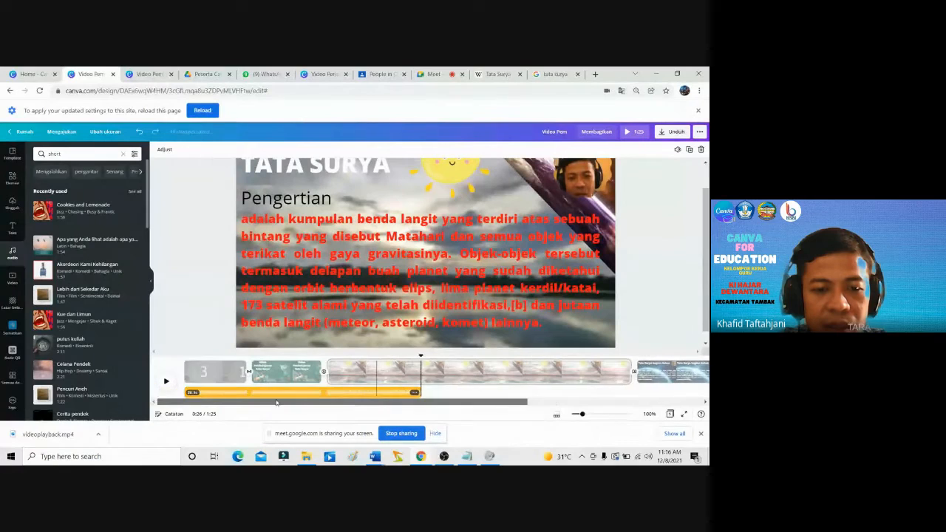
Play the opening of the countdown page with its new music, pause it, and select the music track.
click(186, 365)
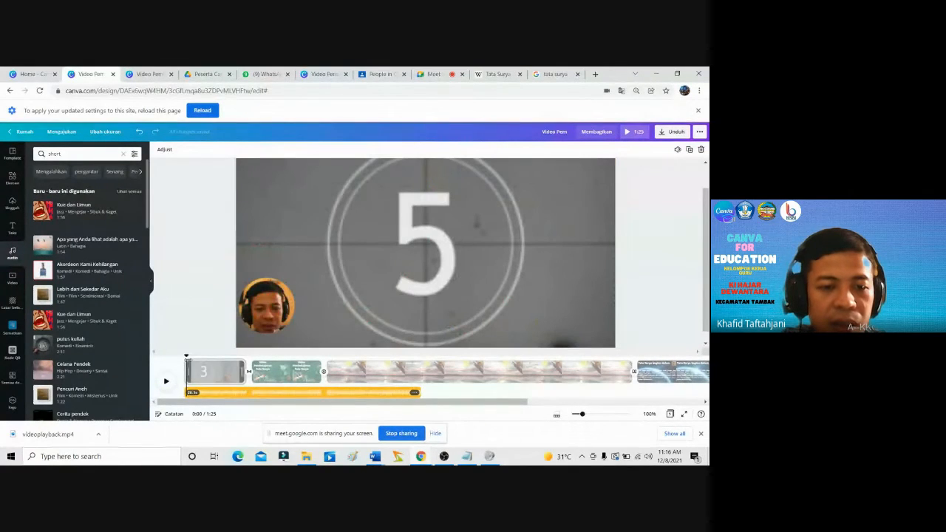
click(166, 381)
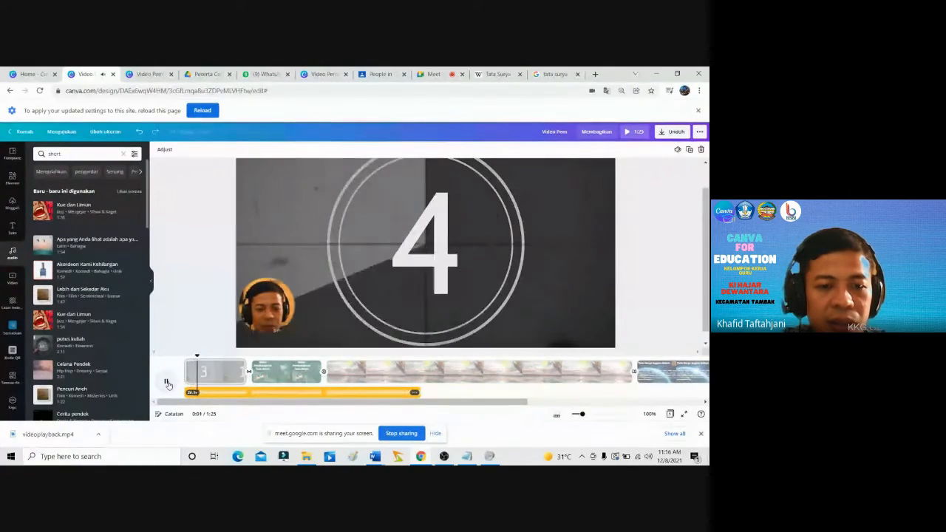
click(167, 382)
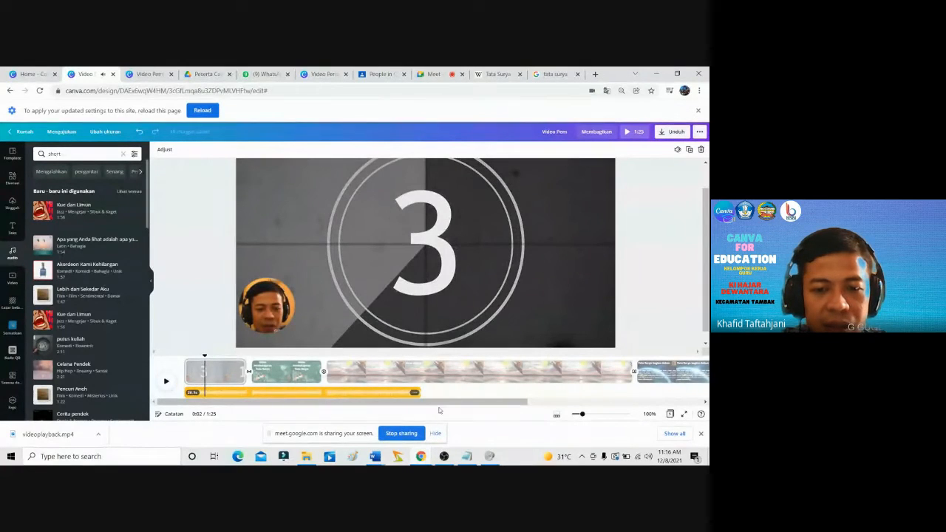
click(381, 393)
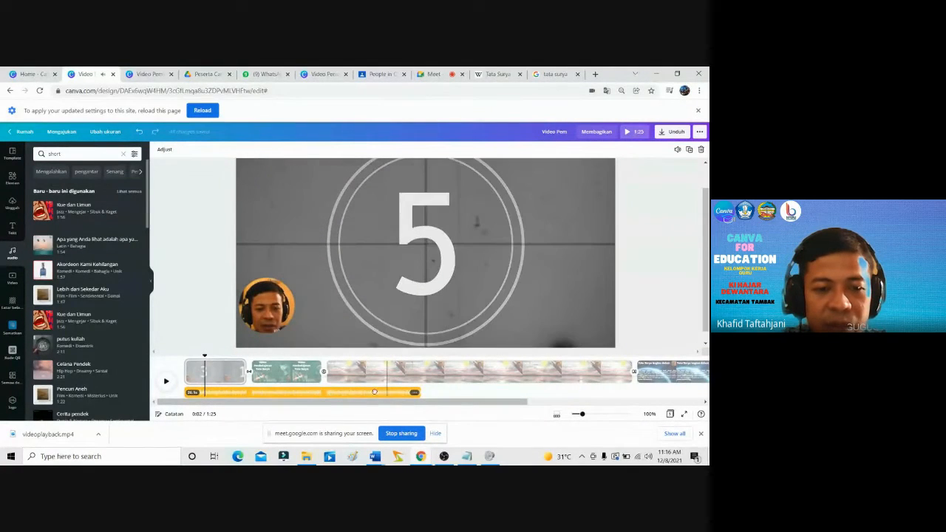
Adjust which section of the Kue dan Limun track plays beneath the opening pages, and finish the adjustment.
right_click(320, 389)
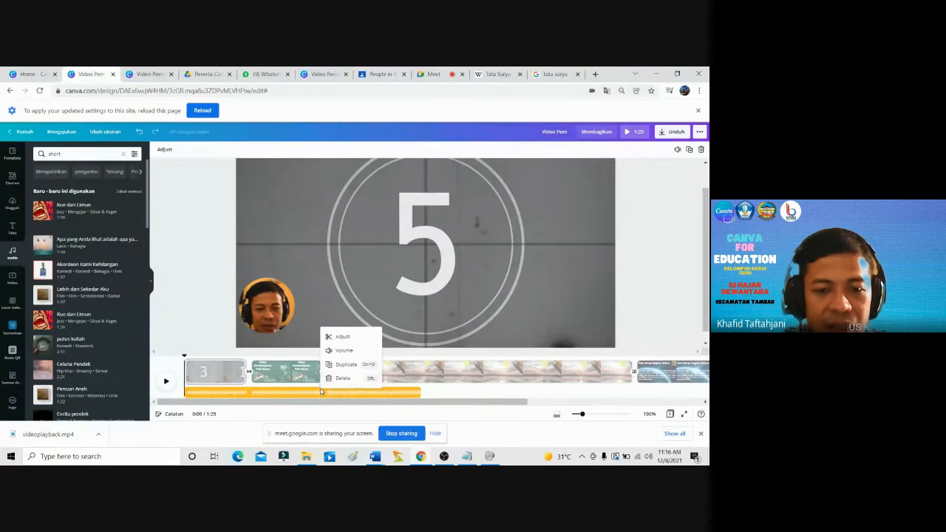
click(344, 338)
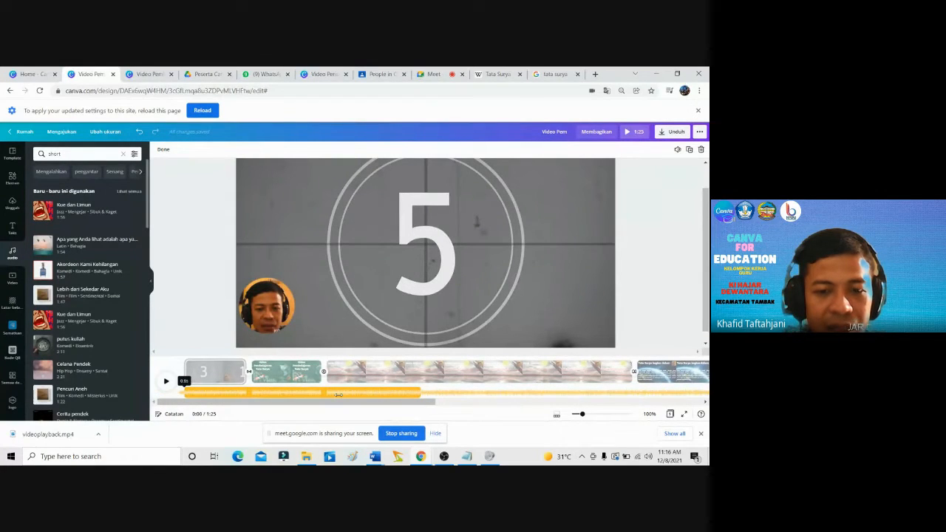
drag(315, 396, 293, 393)
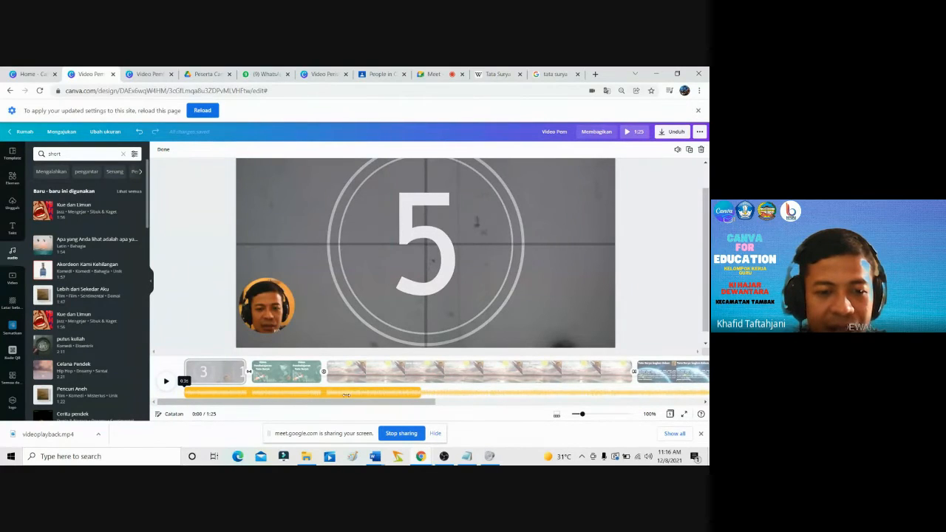
drag(358, 396, 359, 396)
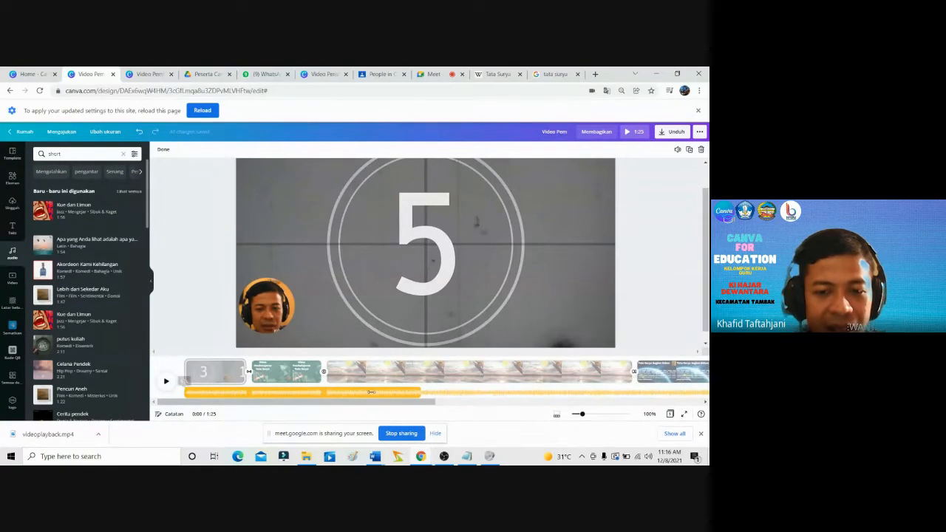
click(235, 393)
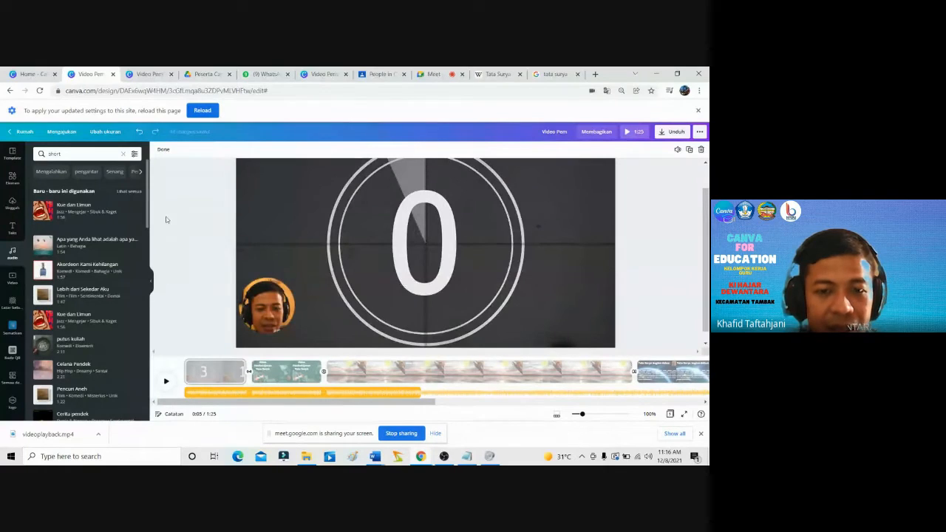
click(164, 151)
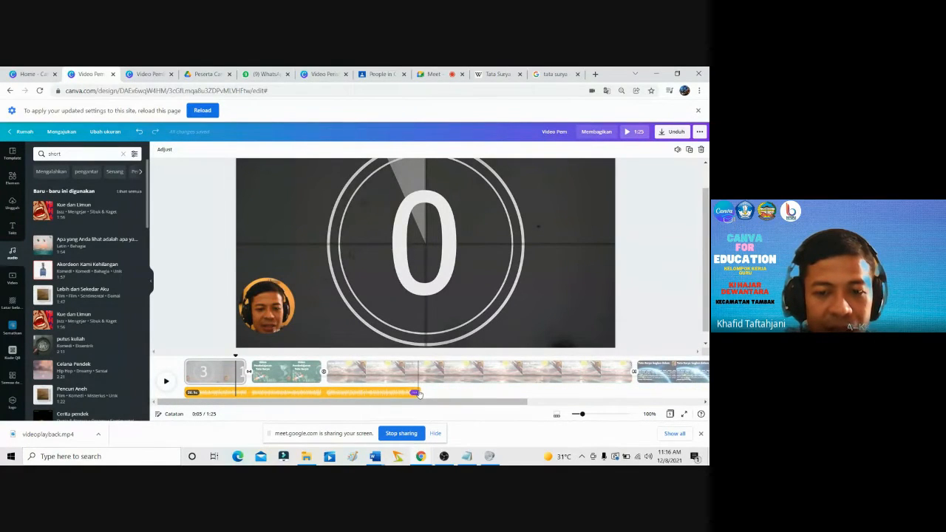
Shorten the Kue dan Limun track to about 7 s so it ends with the countdown page, and play the opening into the title page.
drag(418, 394, 245, 390)
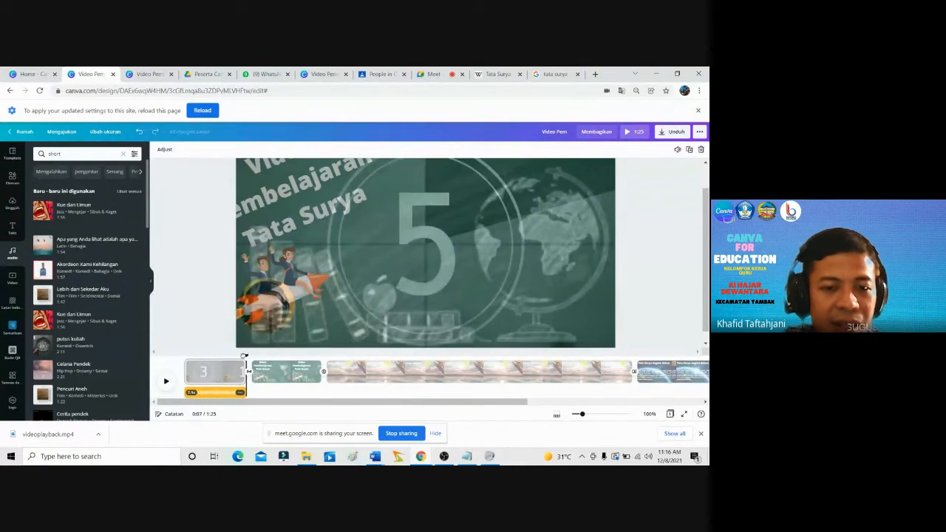
click(236, 367)
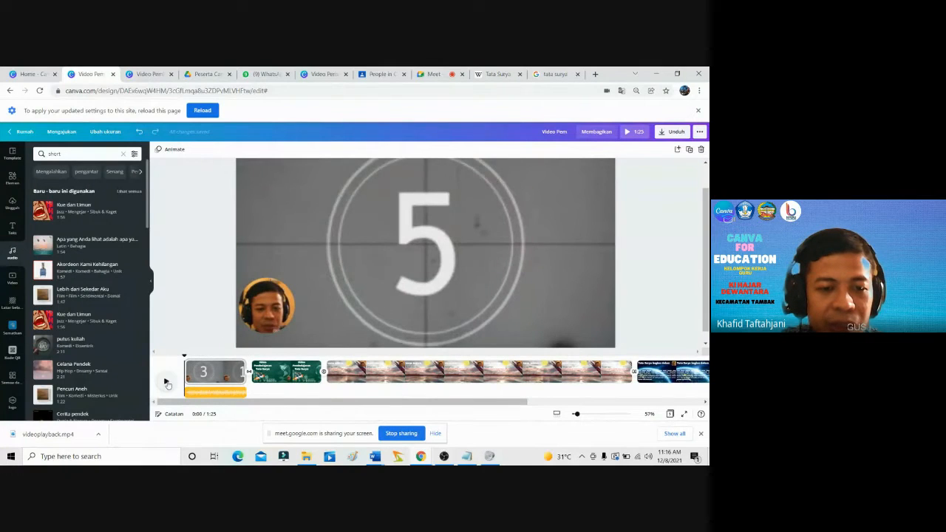
click(166, 382)
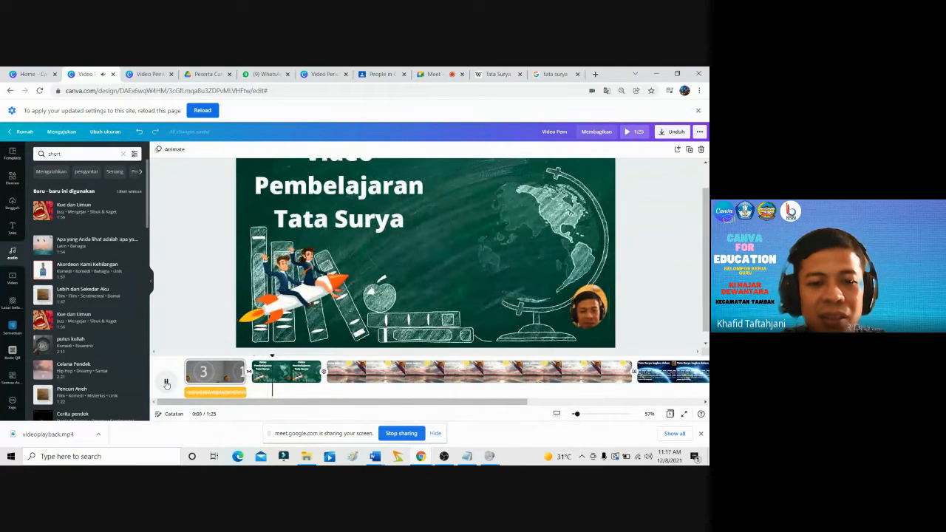
click(166, 382)
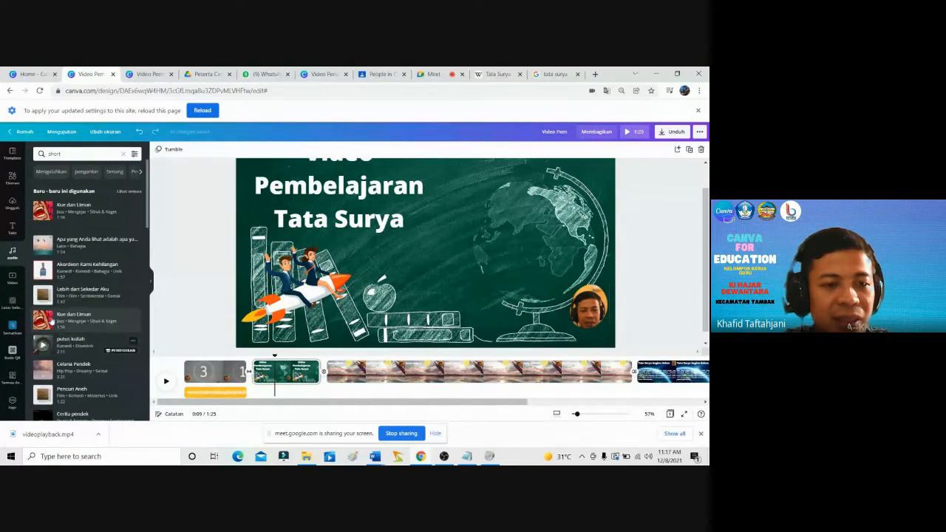
Add the track Lebih dari Sekedar Aku to the timeline, starting partway through the countdown page at about 4 s.
drag(74, 290, 129, 317)
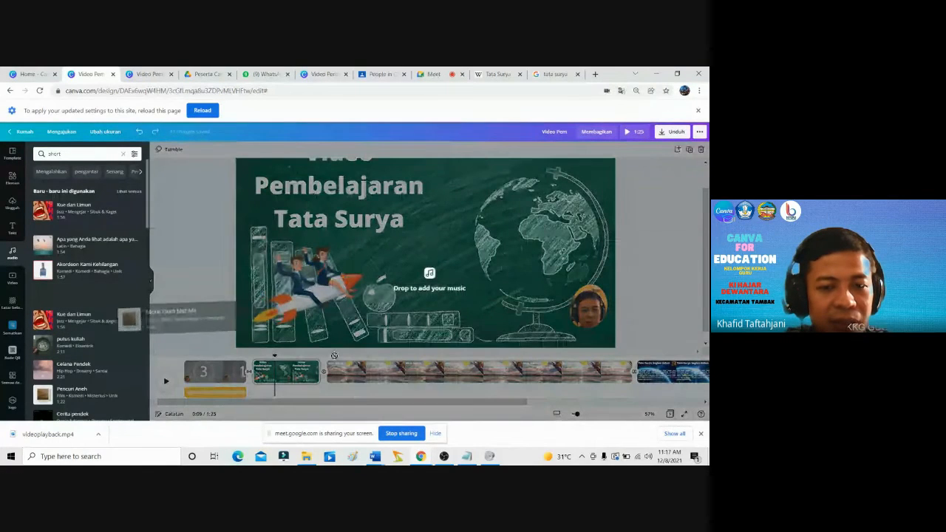
drag(334, 355, 280, 390)
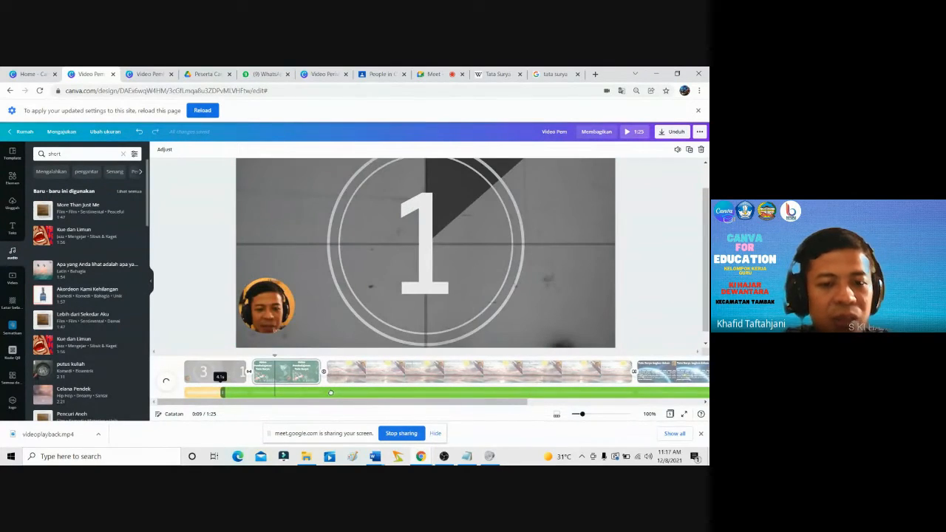
drag(331, 392, 287, 391)
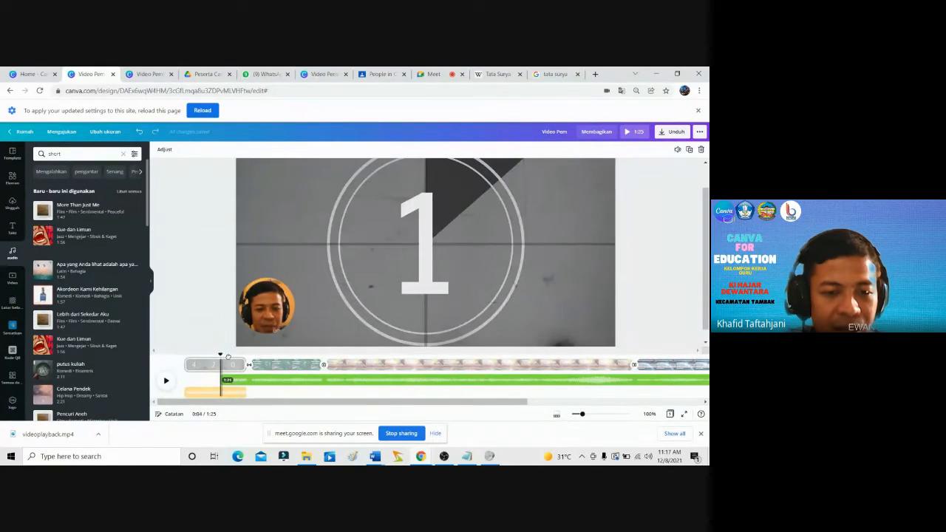
Trim the start of the Lebih dari Sekedar Aku track to near the countdown page's end, and check its length up to the last page.
drag(228, 357, 245, 356)
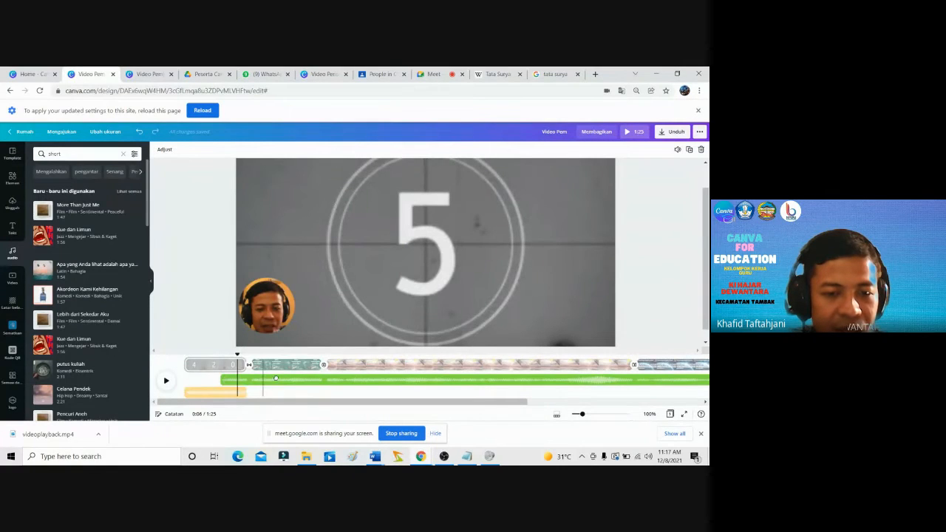
click(221, 379)
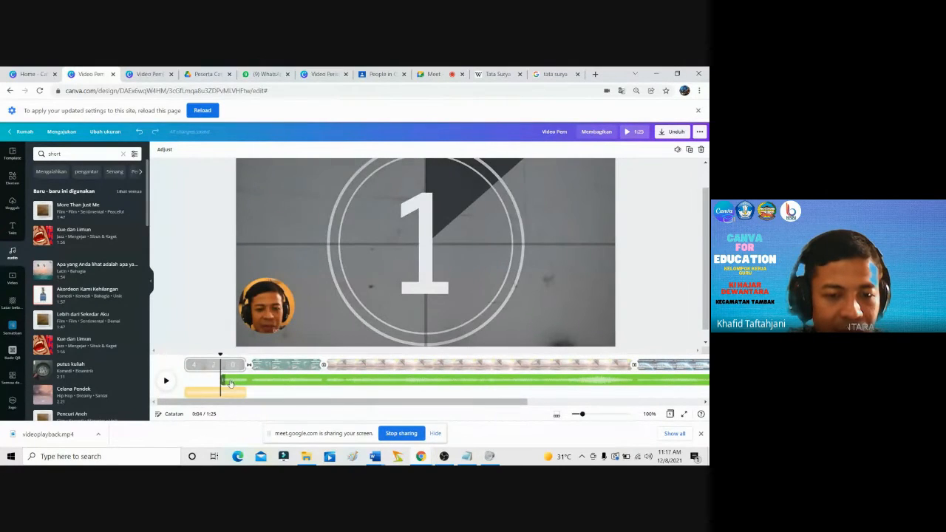
click(239, 379)
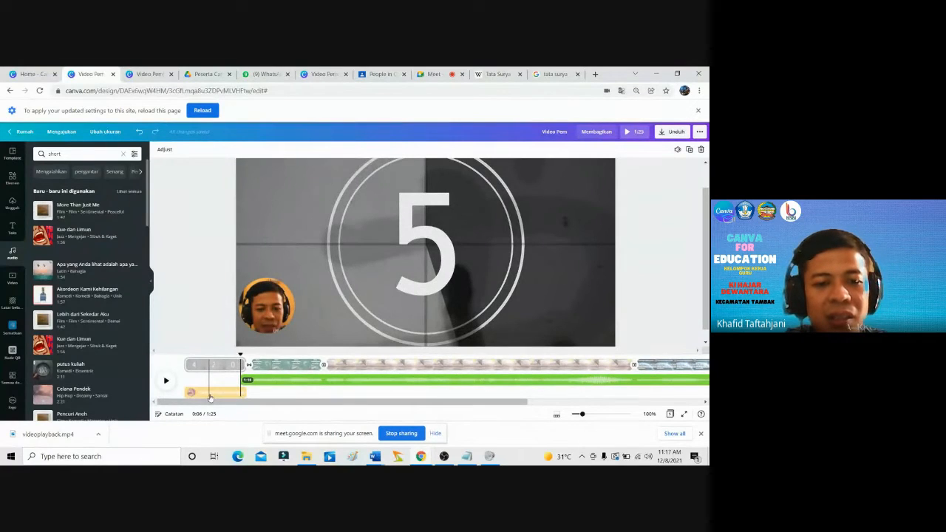
drag(210, 404, 471, 403)
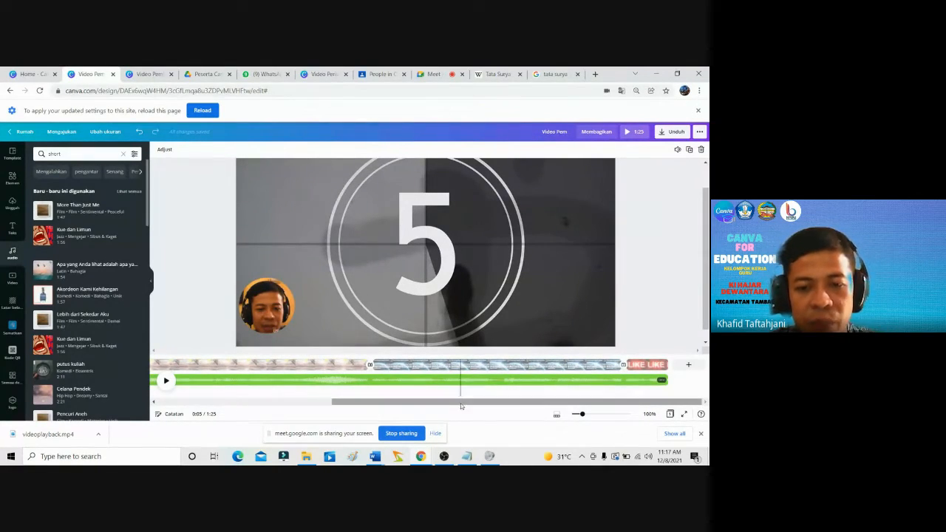
drag(461, 404, 333, 399)
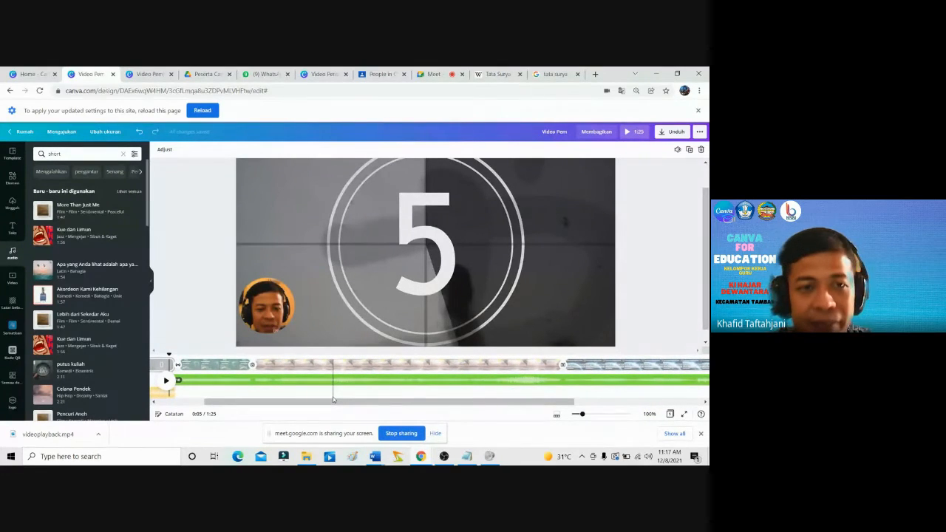
Switch to Google Meet, admit the waiting participant to the call, and return to the Canva video.
click(433, 74)
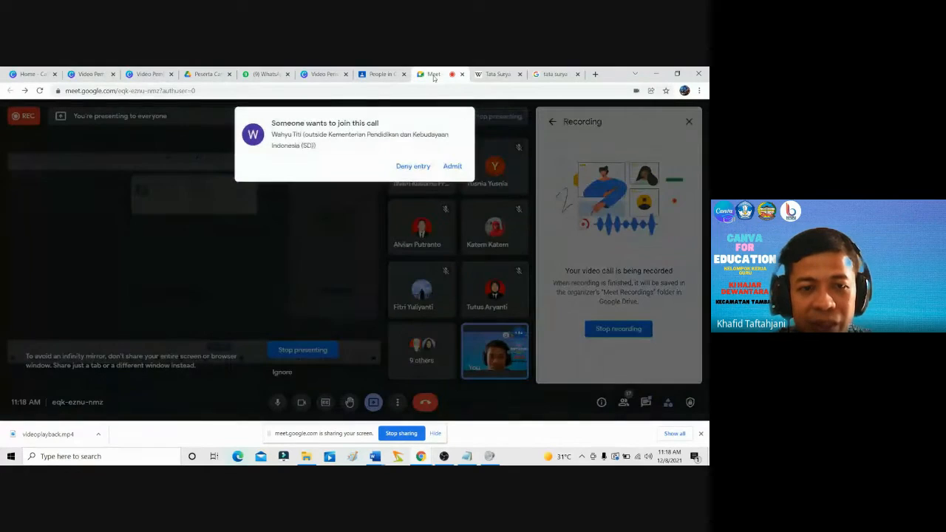
click(452, 166)
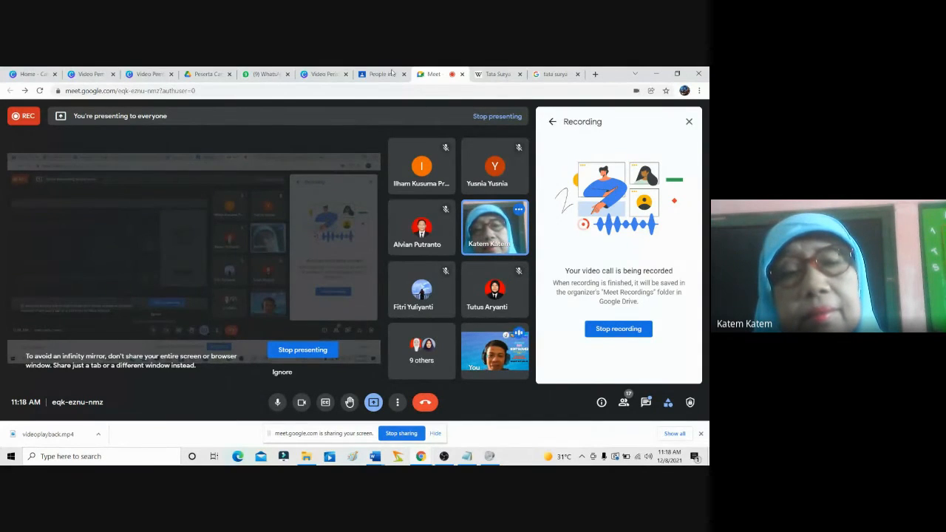
click(87, 74)
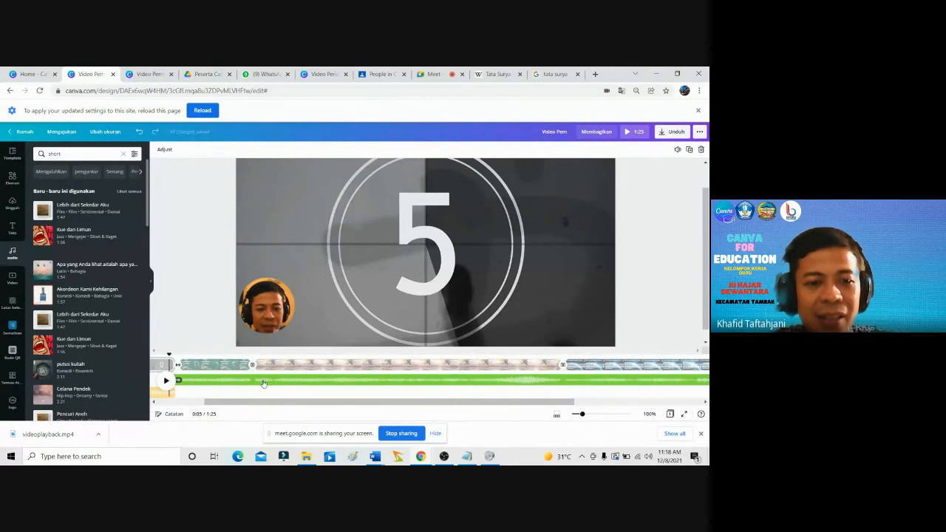
Check the music's coverage along the whole timeline and move the playhead back to the start of the countdown page.
drag(254, 403, 207, 405)
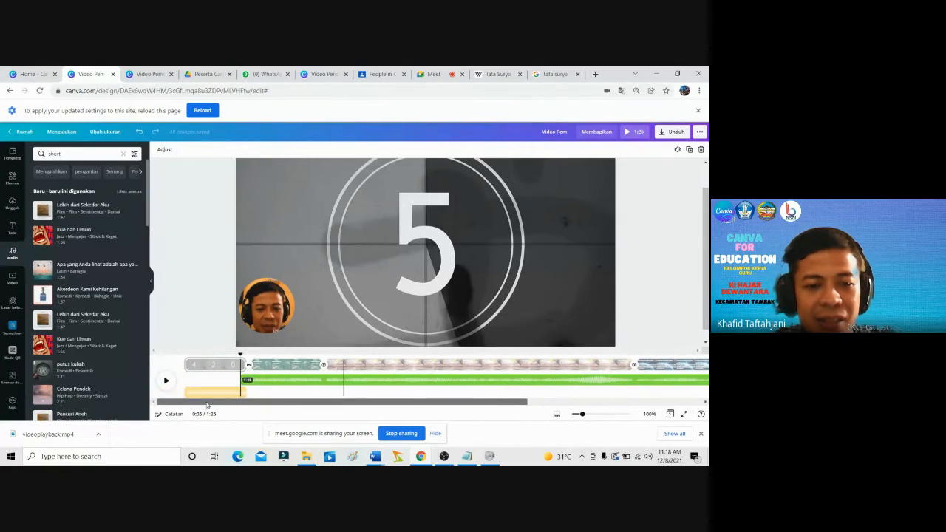
drag(332, 403, 506, 417)
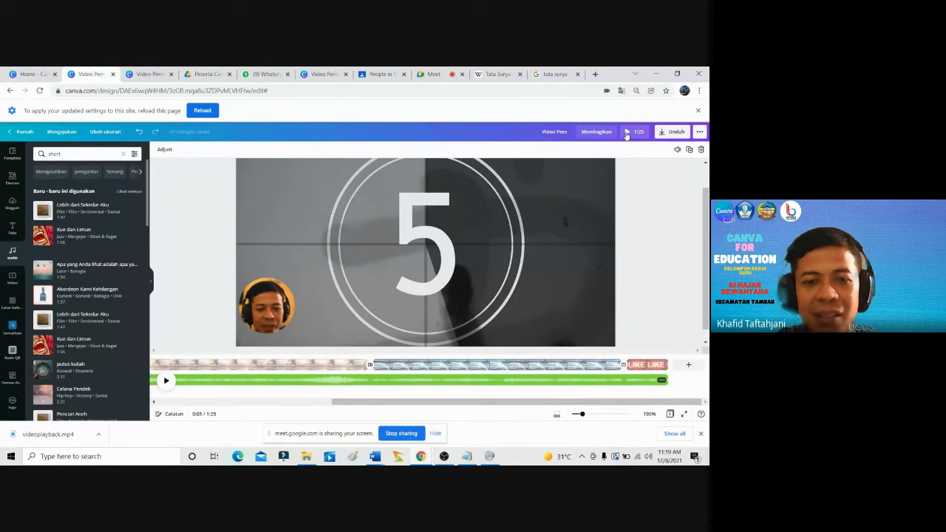
scroll(219, 387, left, 3)
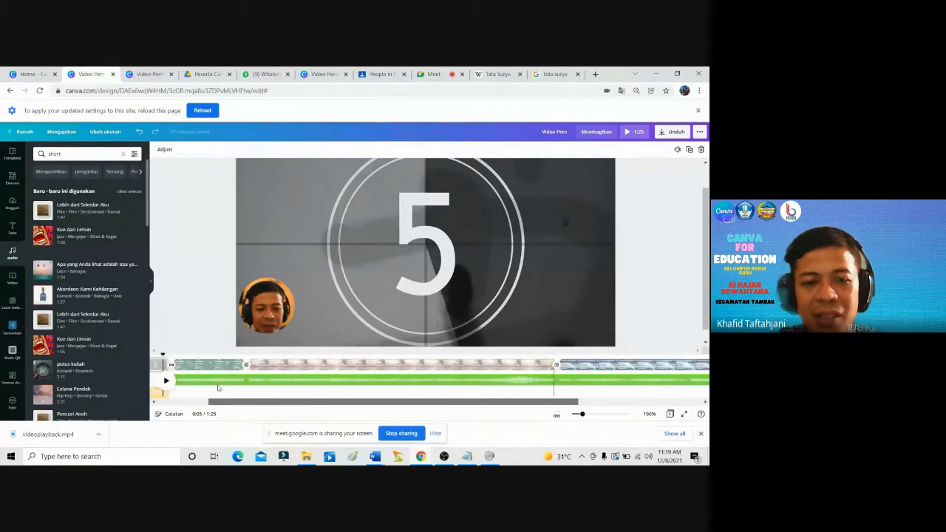
scroll(218, 387, left, 2)
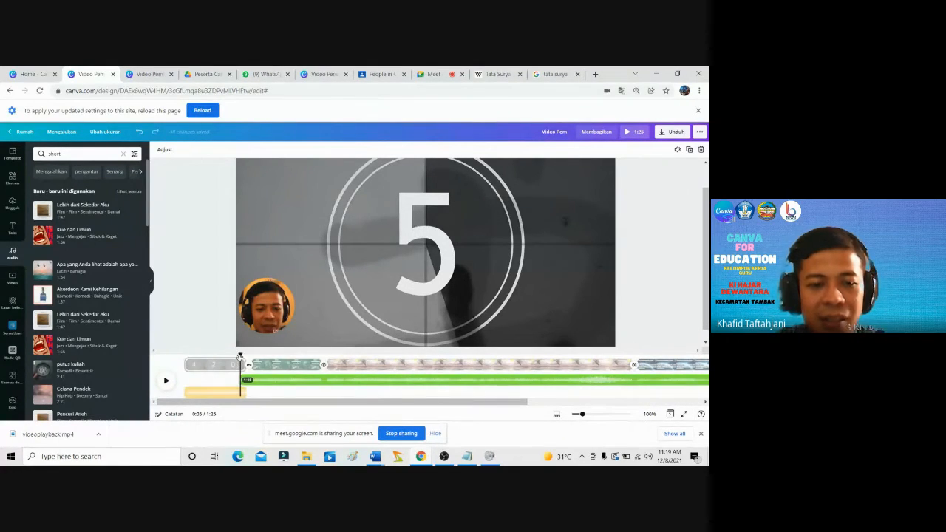
drag(239, 356, 185, 353)
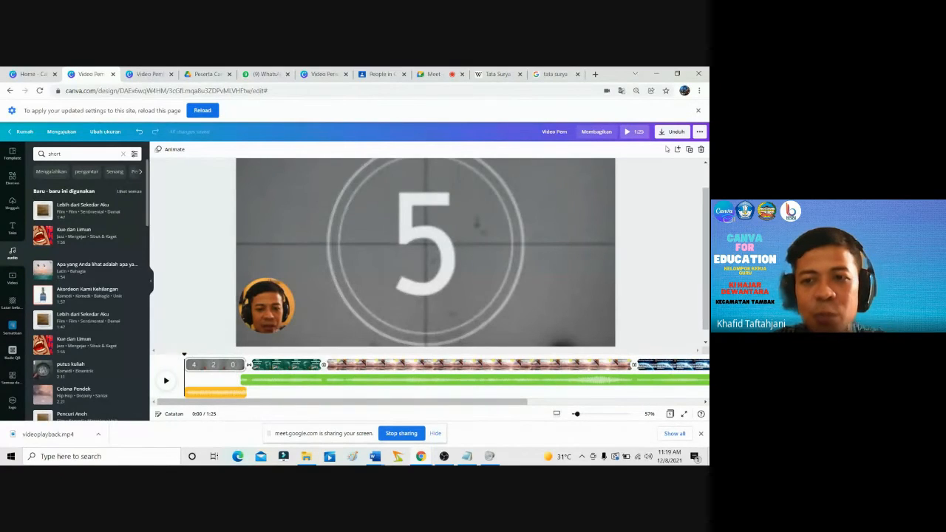
Preview the video from the start, skip ahead from the Pengertian page to the Tata Surya bagian dalam page, and close the preview.
click(629, 132)
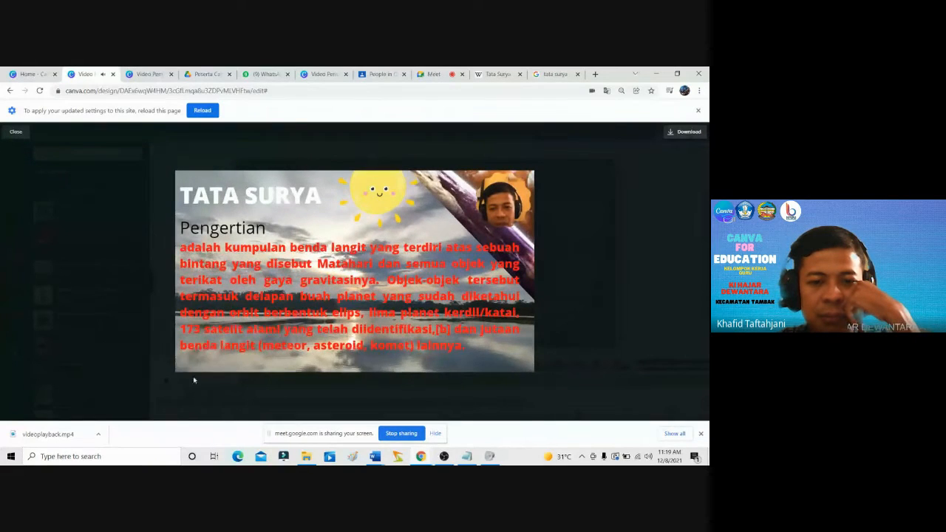
mouse_move(259, 334)
click(298, 363)
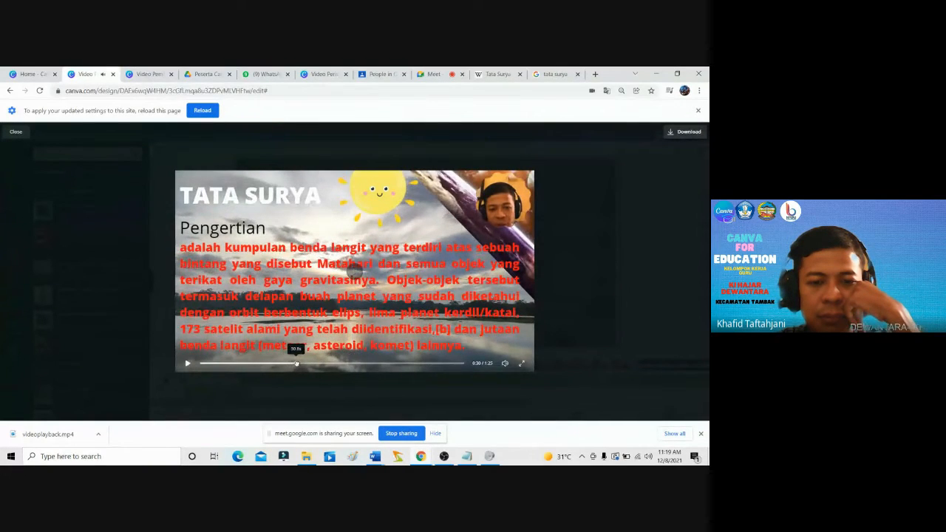
click(367, 363)
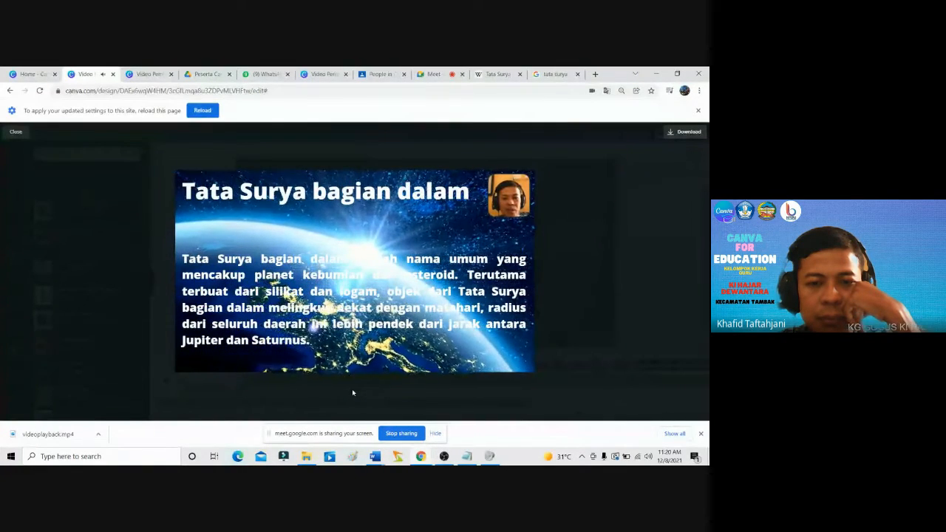
mouse_move(360, 366)
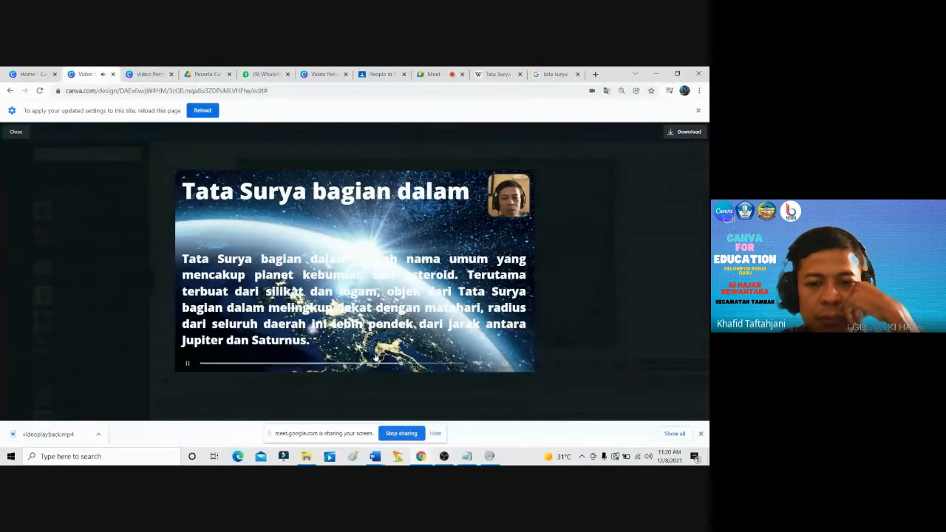
click(16, 133)
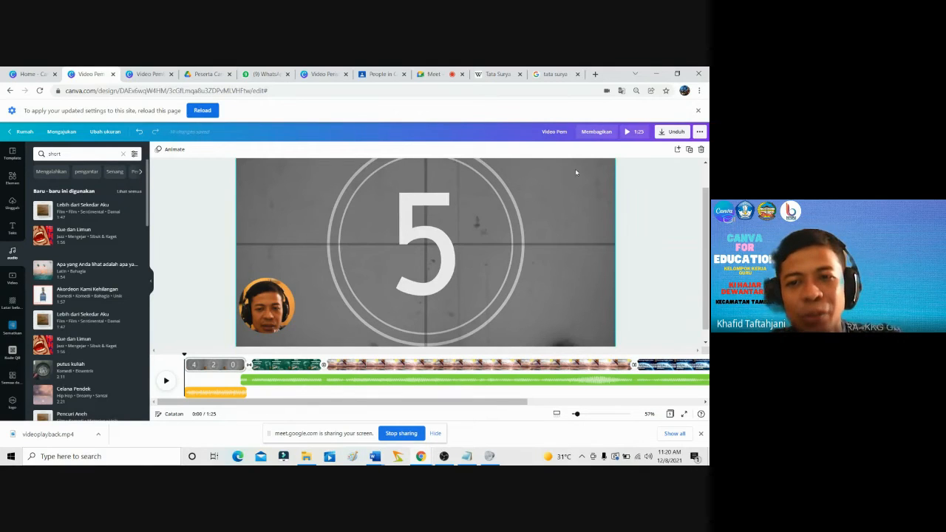
Set the design's sharing link to "Share a link to watch" and copy the link.
click(595, 131)
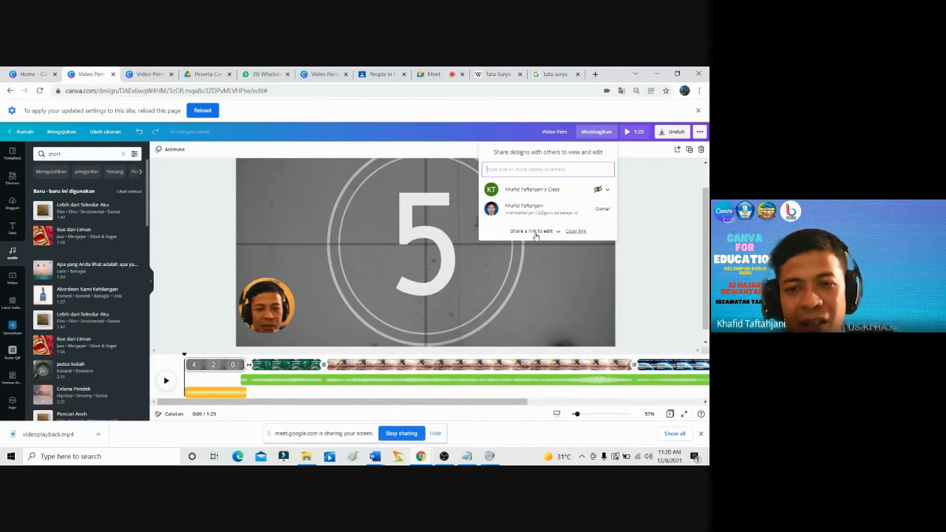
click(558, 231)
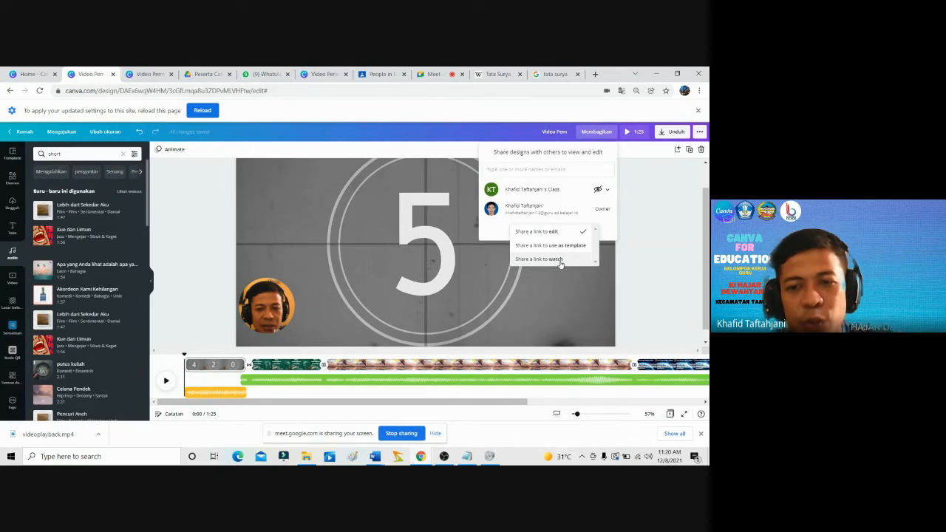
click(561, 260)
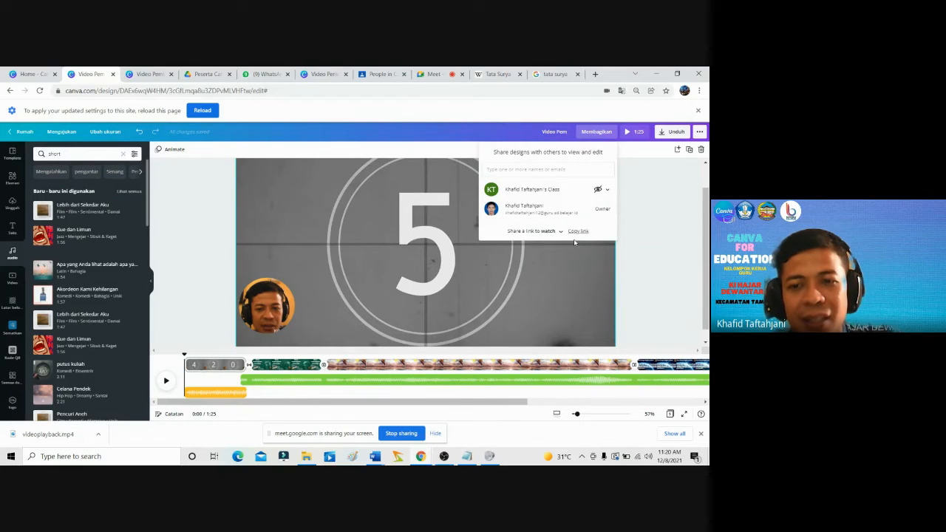
click(577, 232)
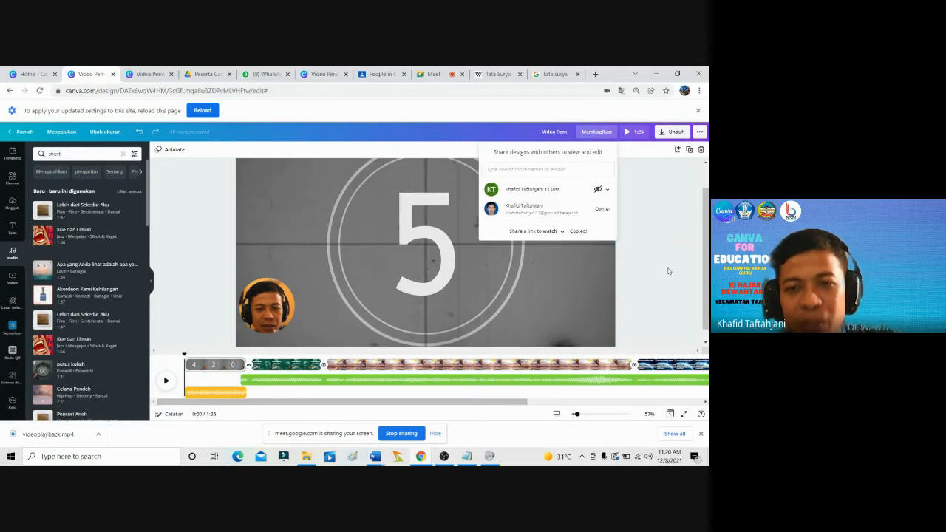
Download all pages of the design as an MP4 video and switch to the Google Meet call.
click(643, 223)
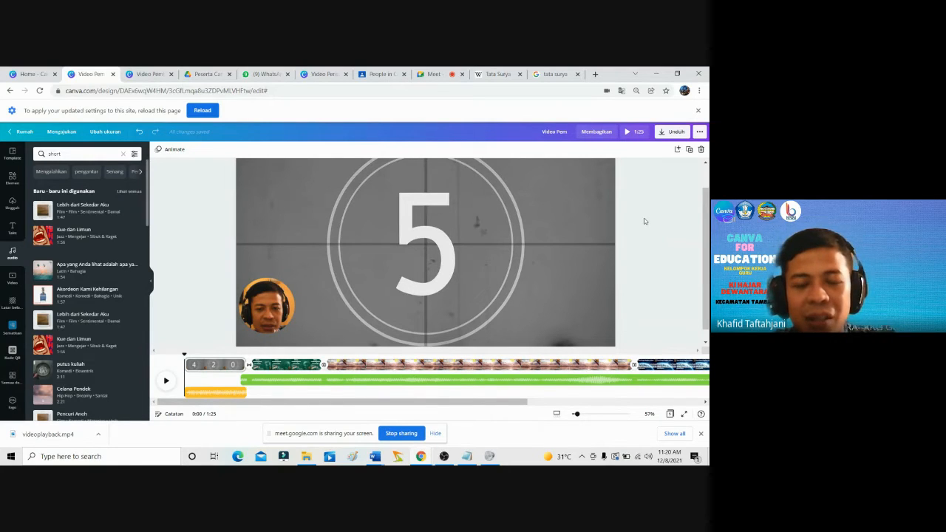
click(665, 135)
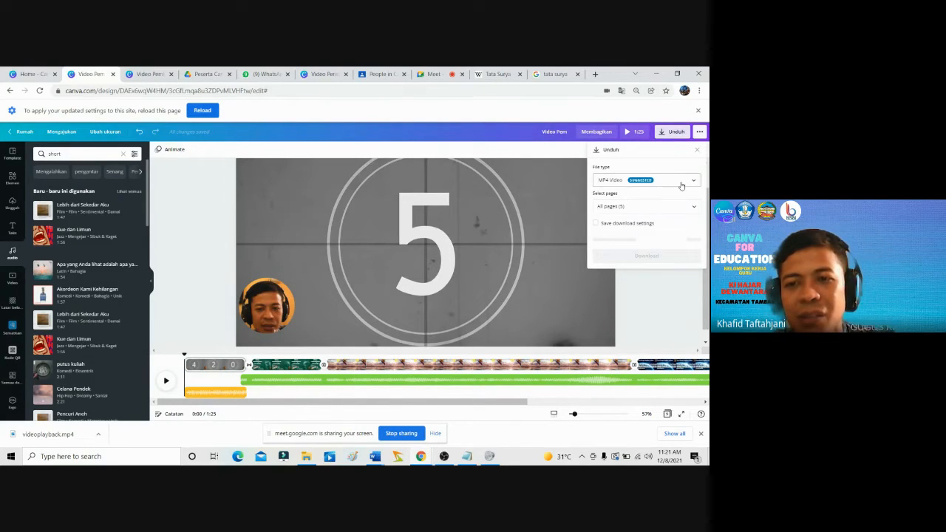
click(681, 185)
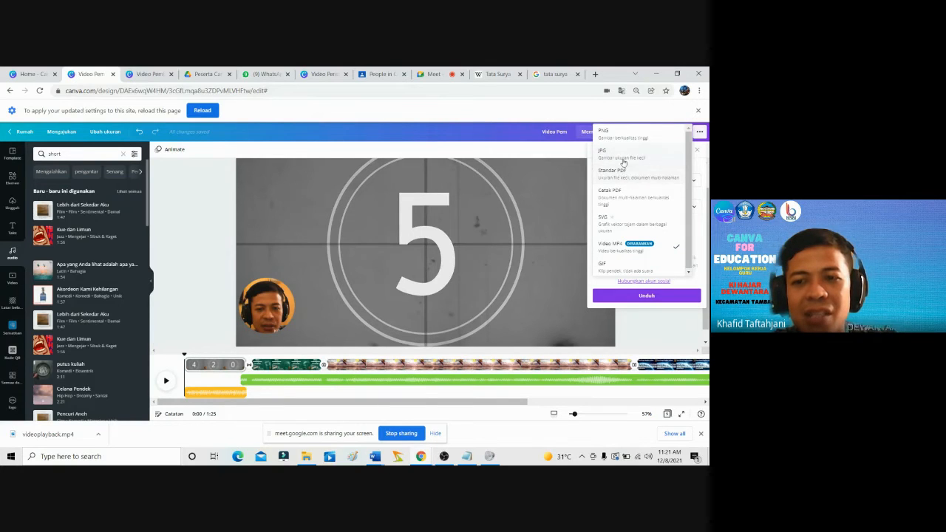
click(628, 247)
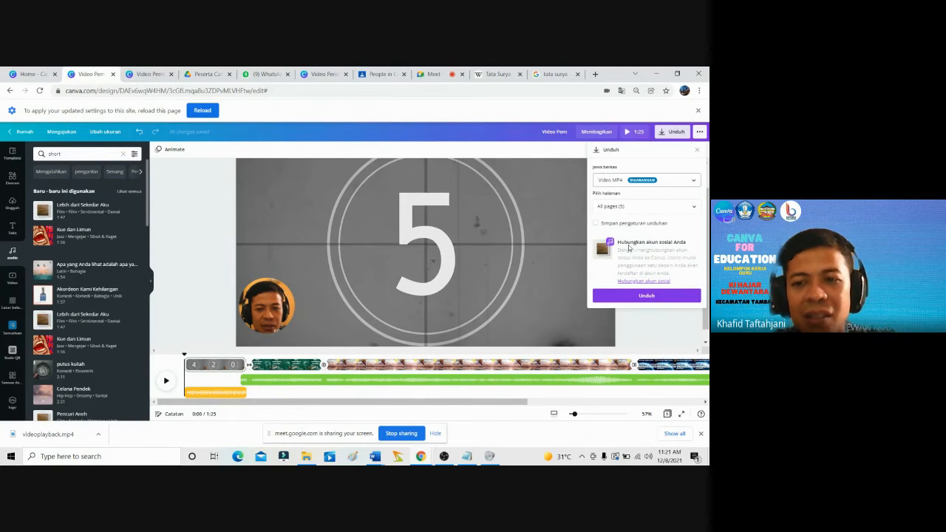
click(644, 297)
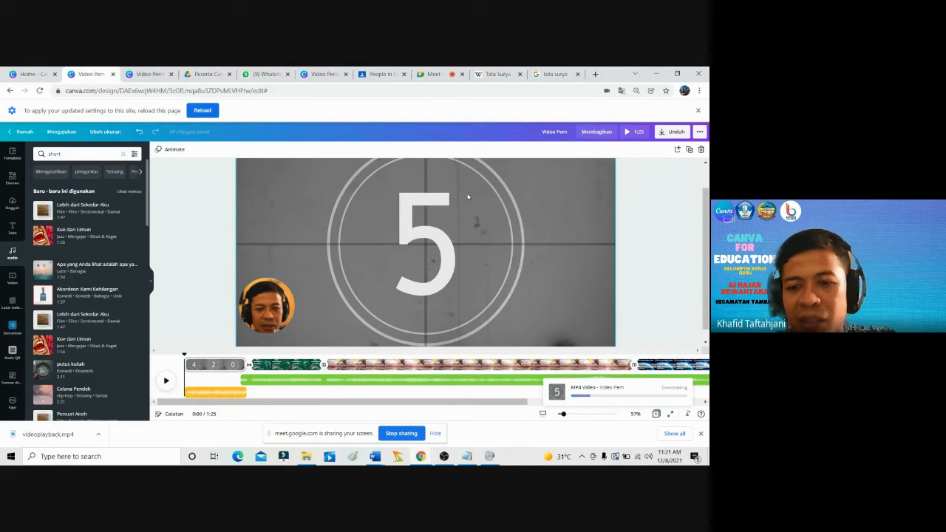
click(431, 74)
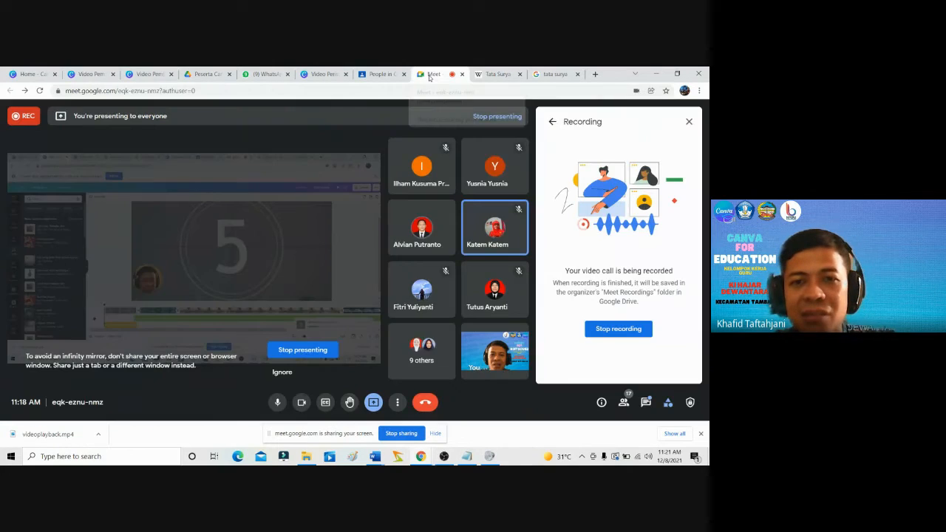
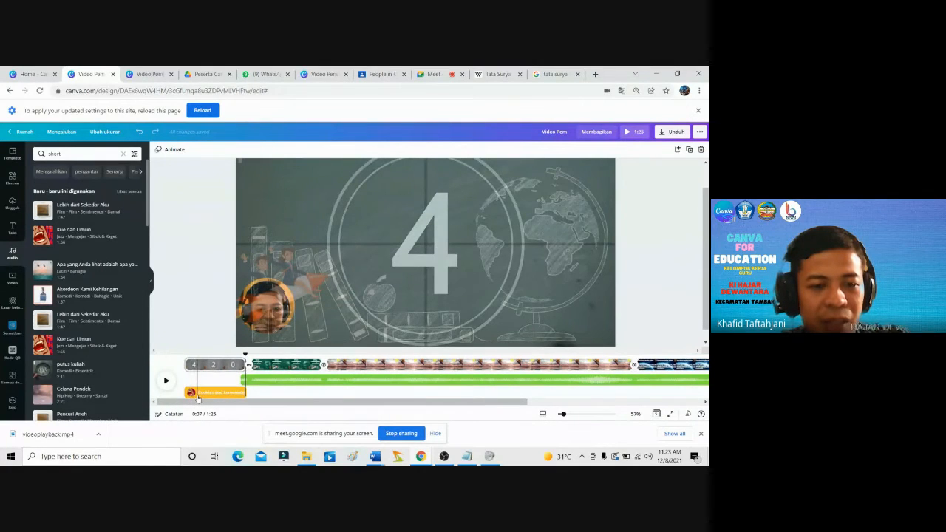
Set the volume of the orange music track under the countdown page to 48.
double_click(198, 396)
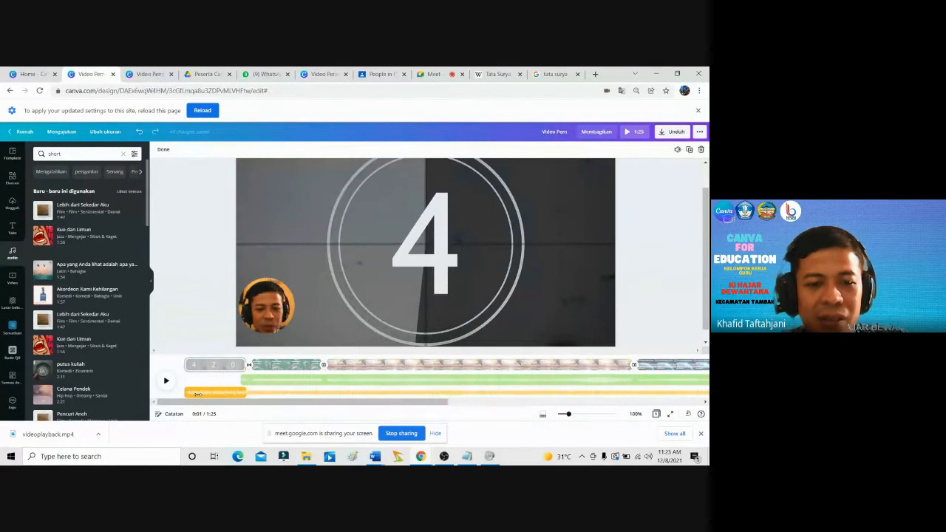
click(197, 394)
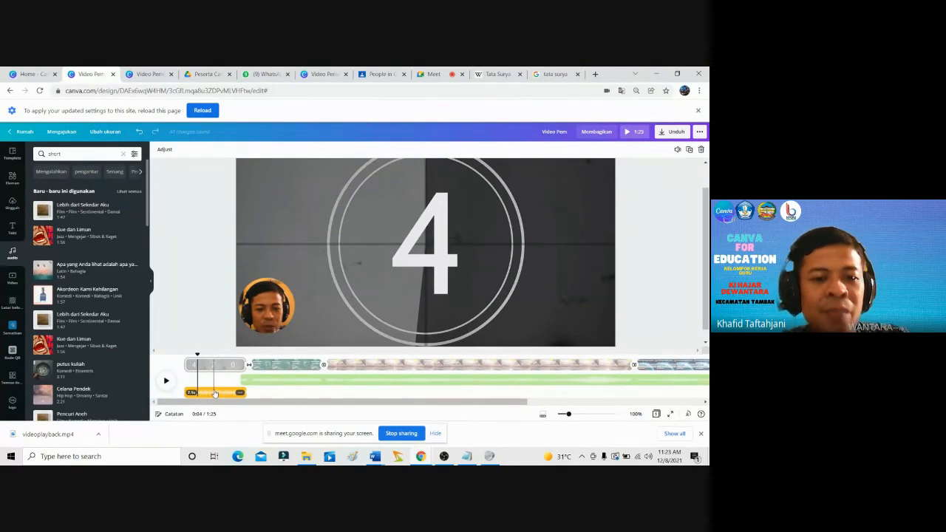
right_click(215, 394)
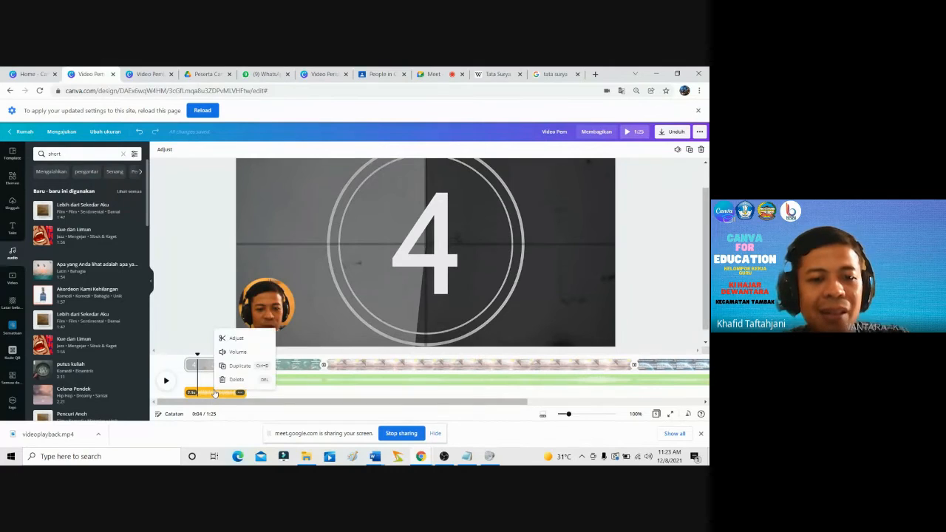
click(232, 353)
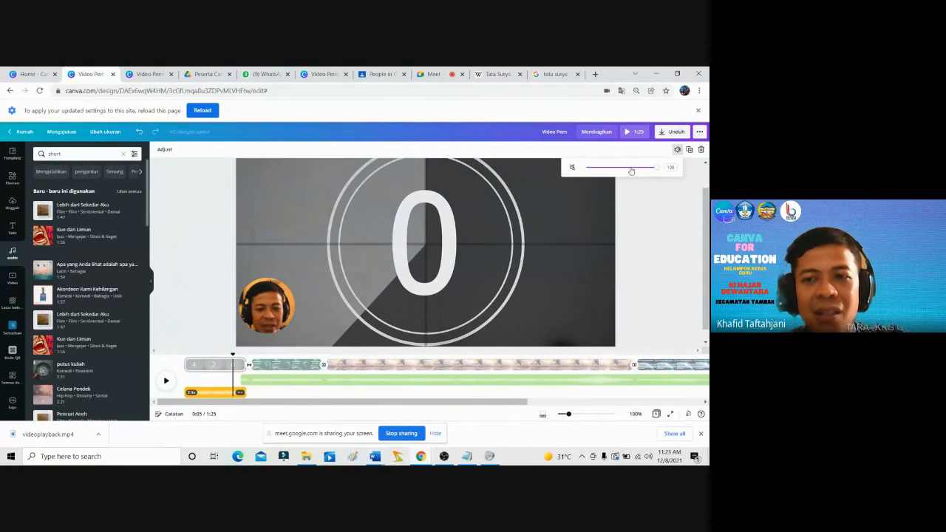
drag(627, 170, 620, 169)
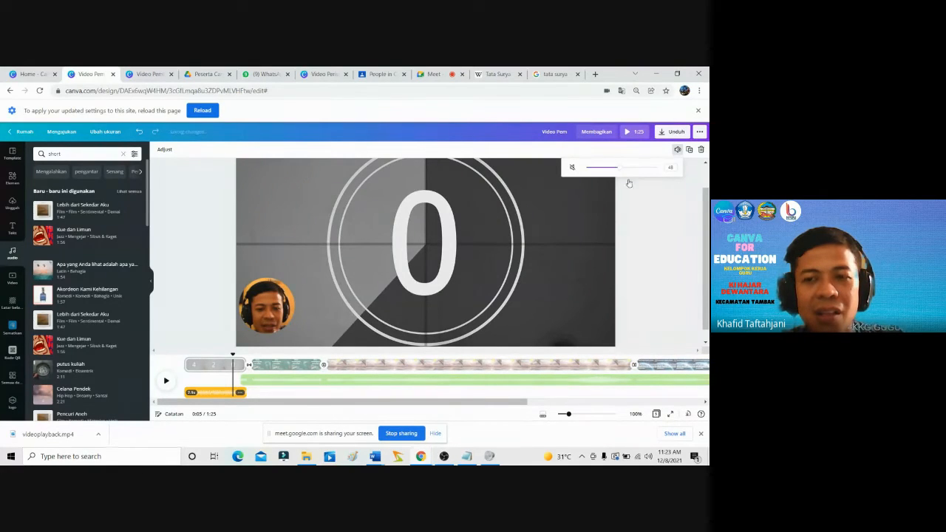
click(638, 194)
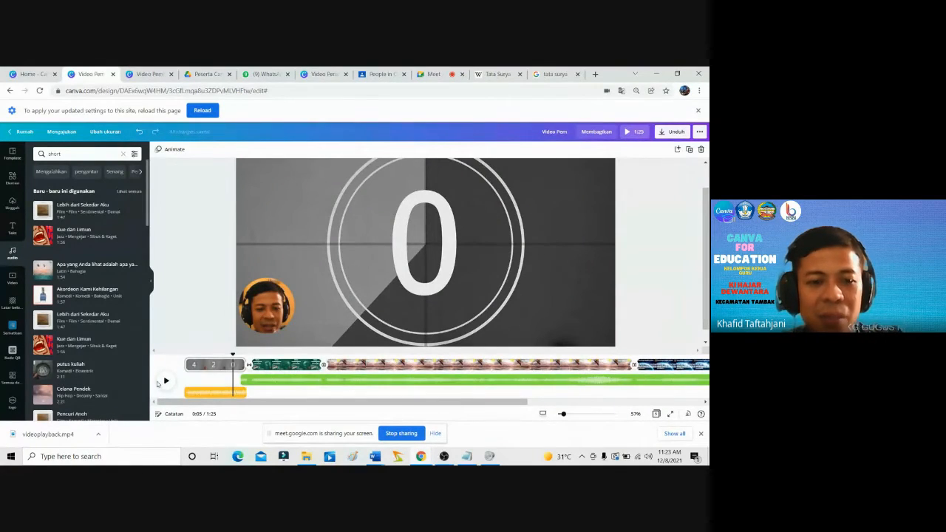
Preview the countdown from the start of the video to hear the music level, and close the preview.
click(225, 355)
click(185, 353)
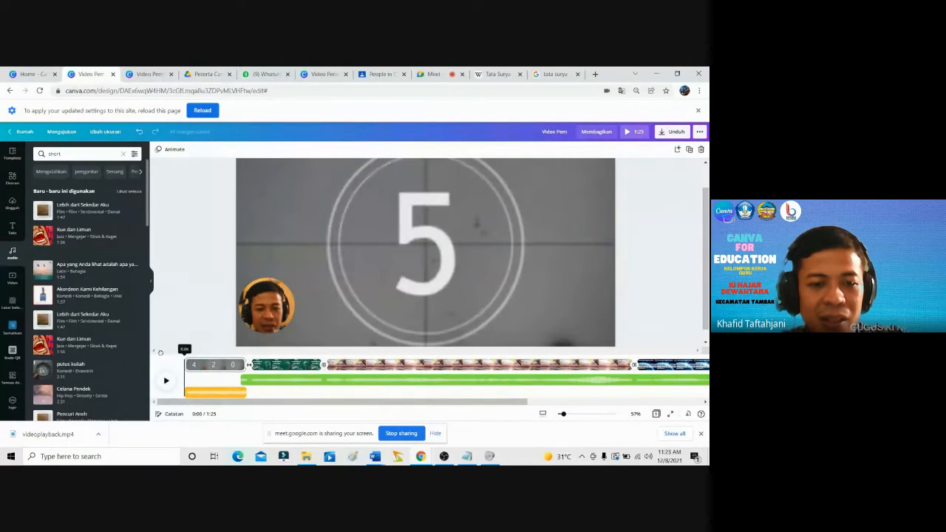
click(638, 131)
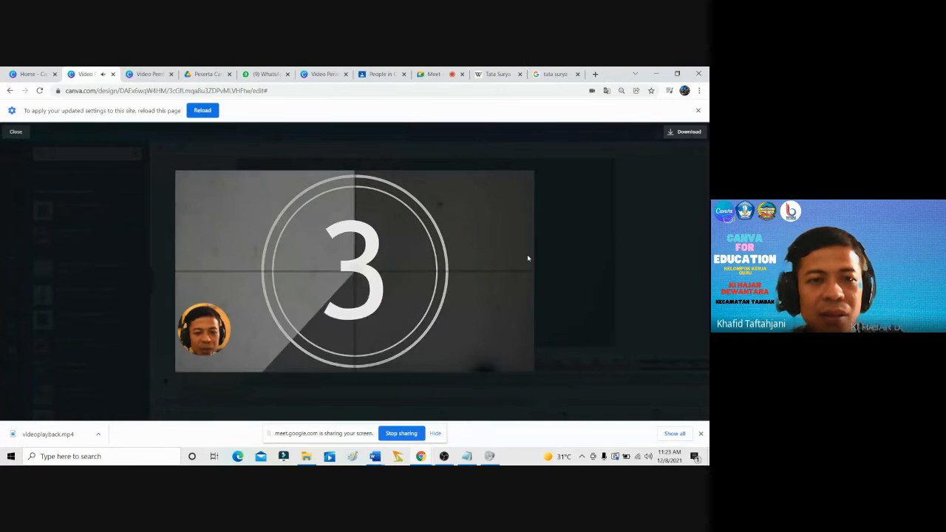
click(16, 132)
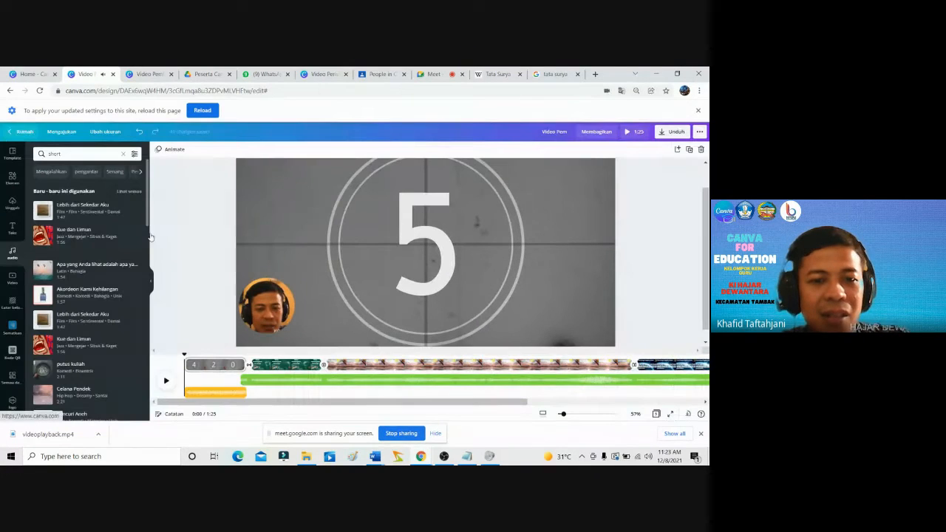
Reduce the volume of the countdown page's orange music track further.
right_click(220, 393)
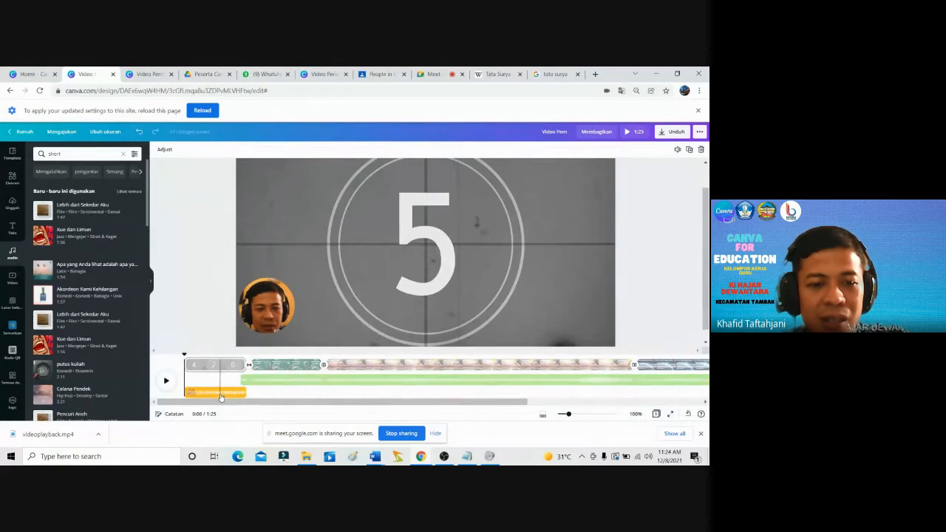
click(235, 356)
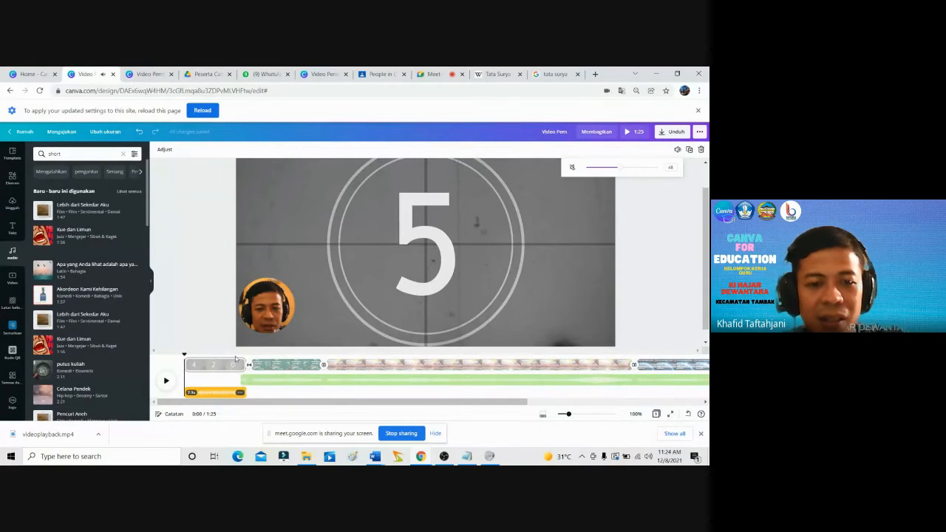
drag(619, 168, 599, 168)
click(406, 347)
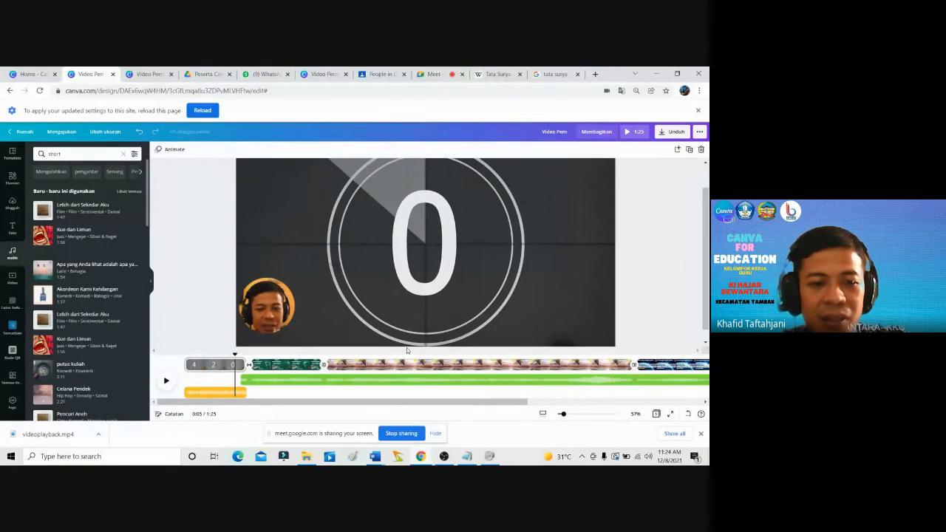
Return the playhead to the start, replay the countdown with the quieter music, and exit the preview.
click(187, 355)
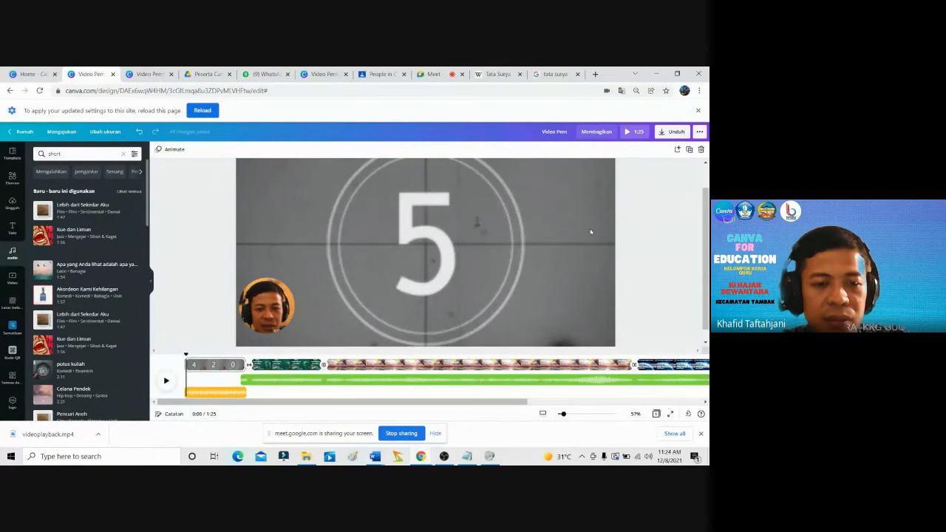
click(632, 135)
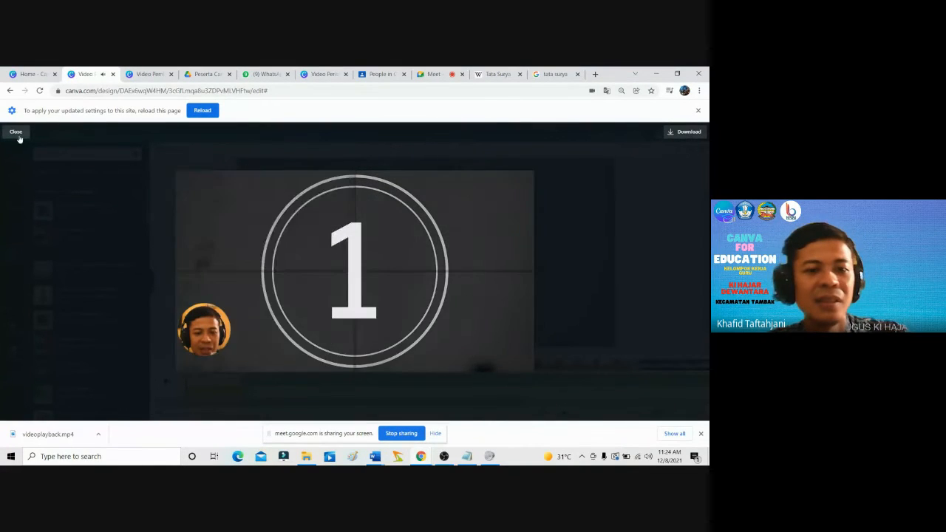
click(15, 132)
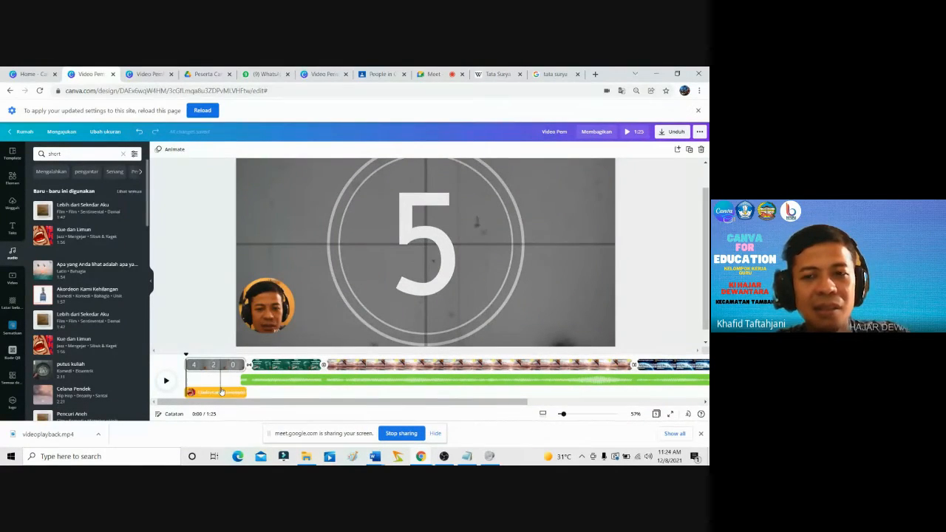
Show the title page's options and dismiss them, and bring the Pengertian page into view on the canvas.
click(264, 365)
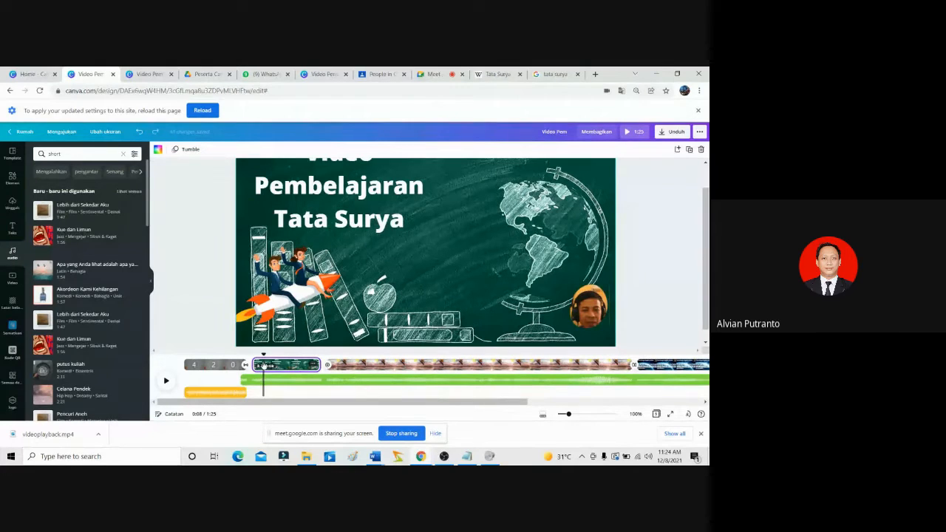
right_click(263, 366)
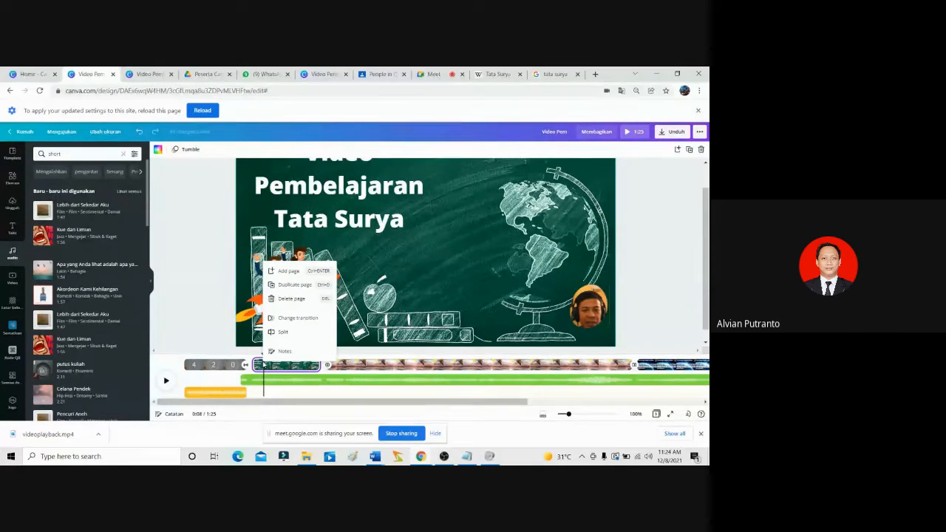
click(202, 288)
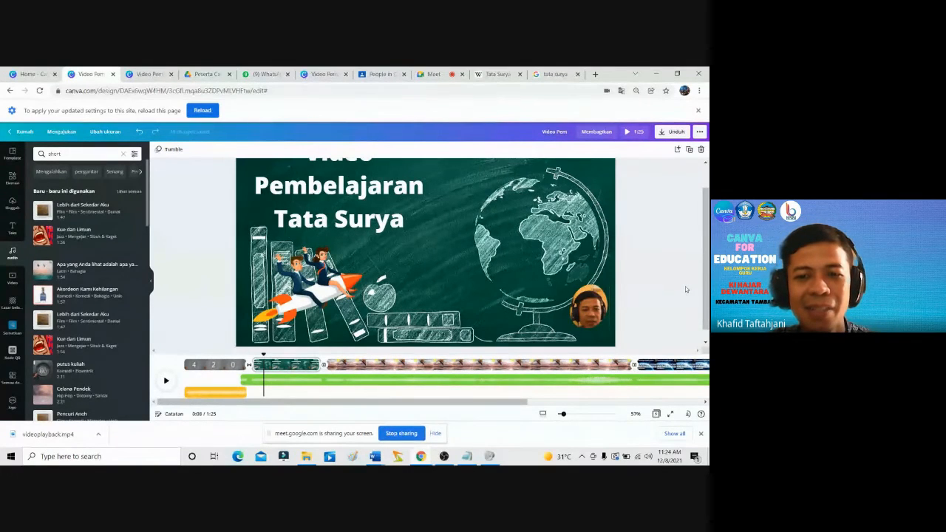
drag(701, 287, 703, 297)
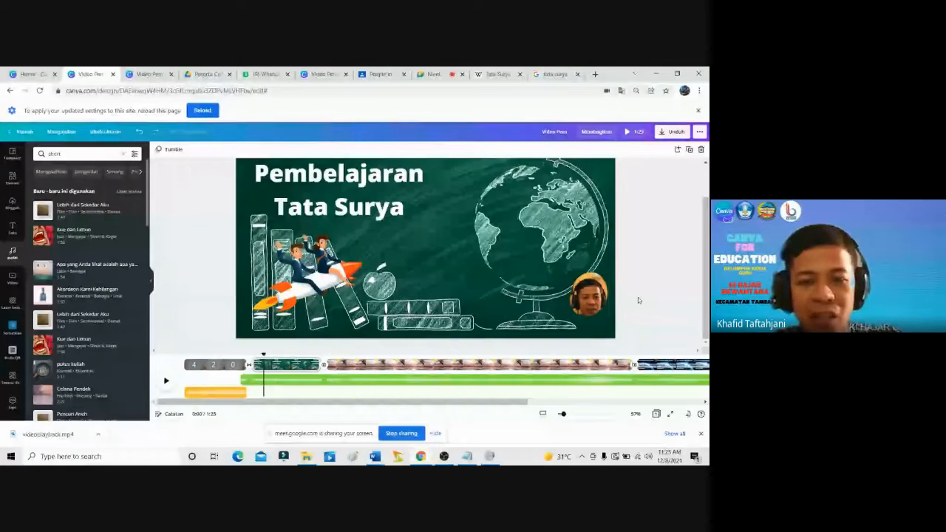
click(342, 365)
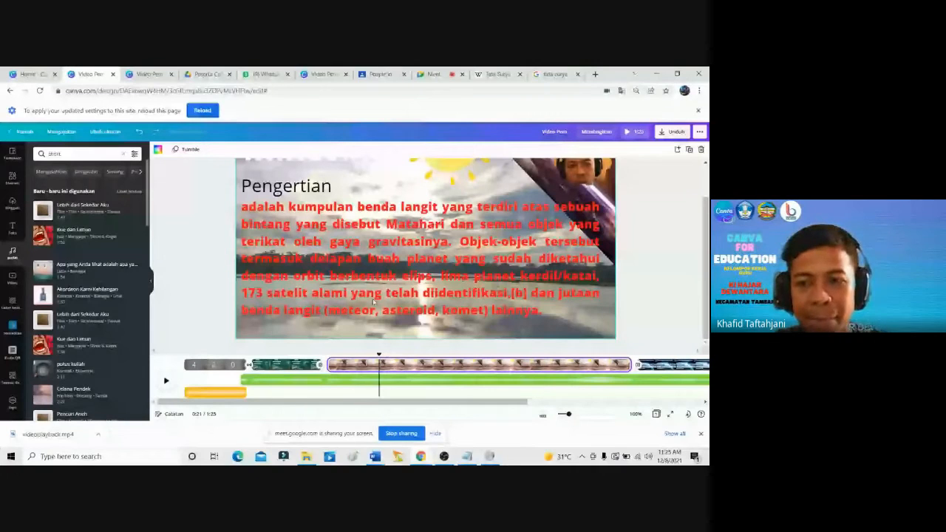
click(595, 283)
scroll(595, 282, up, 1)
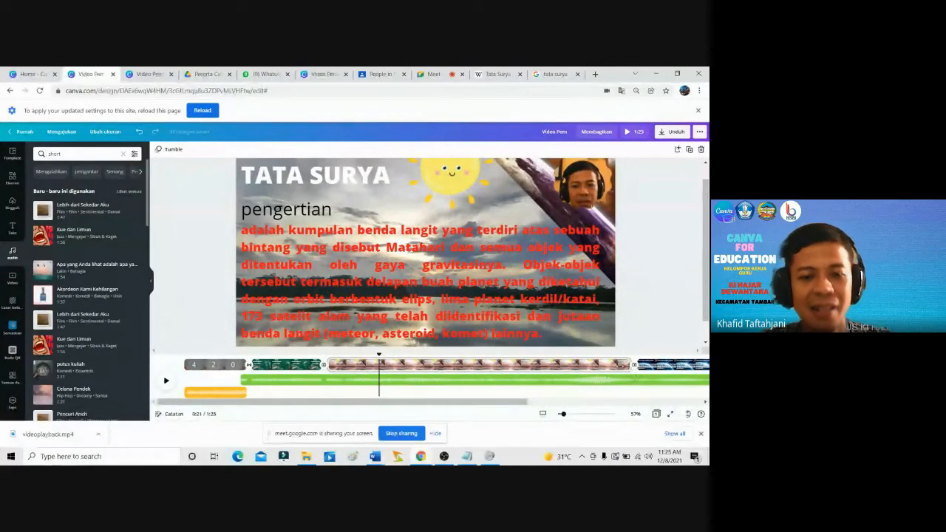
Open the Downloads folder in File Explorer and show the downloaded videoplayback.mp4 in its folder.
click(307, 457)
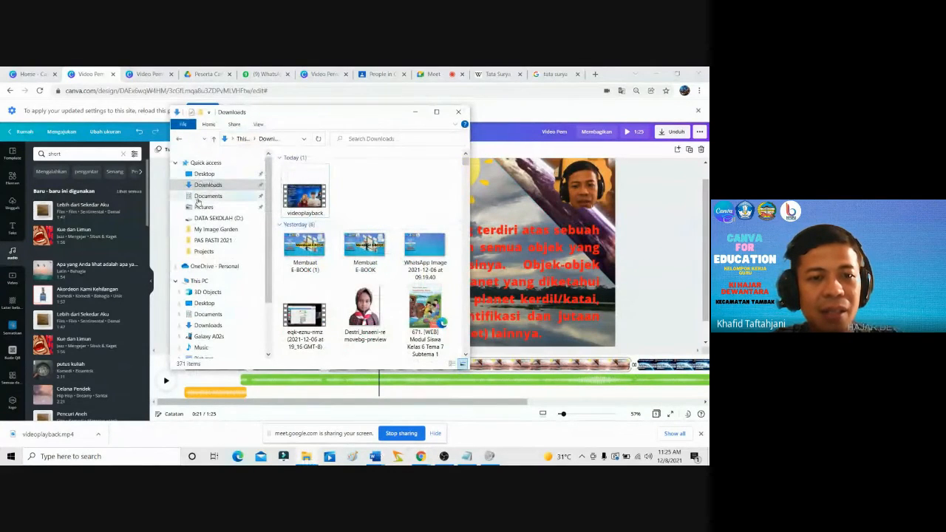
scroll(283, 196, down, 1)
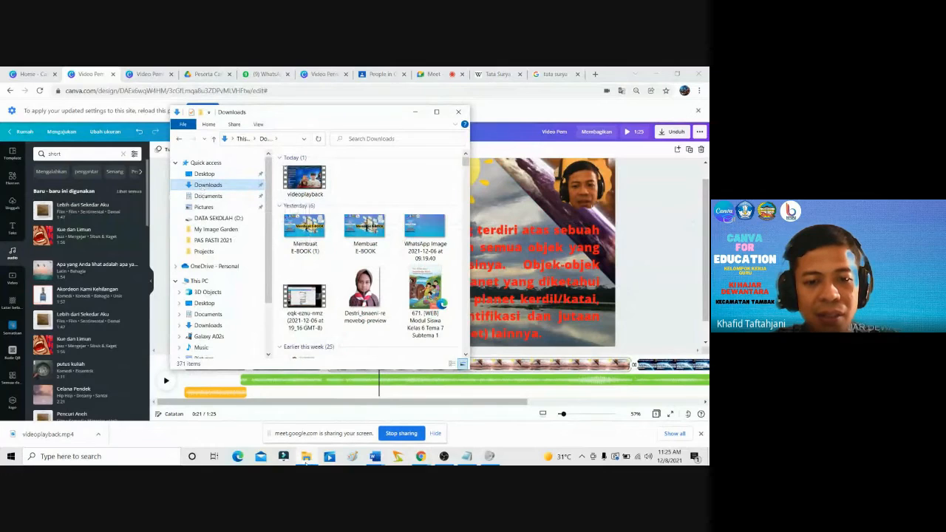
click(98, 435)
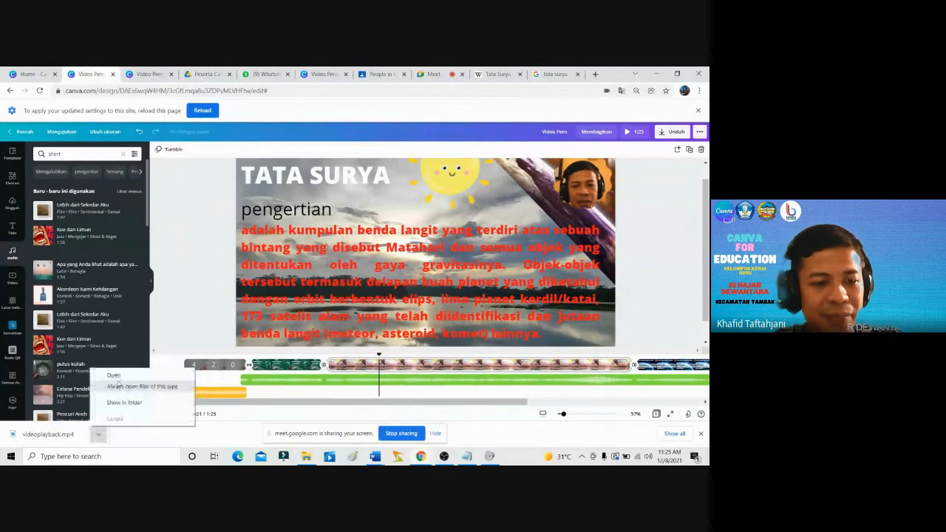
click(122, 402)
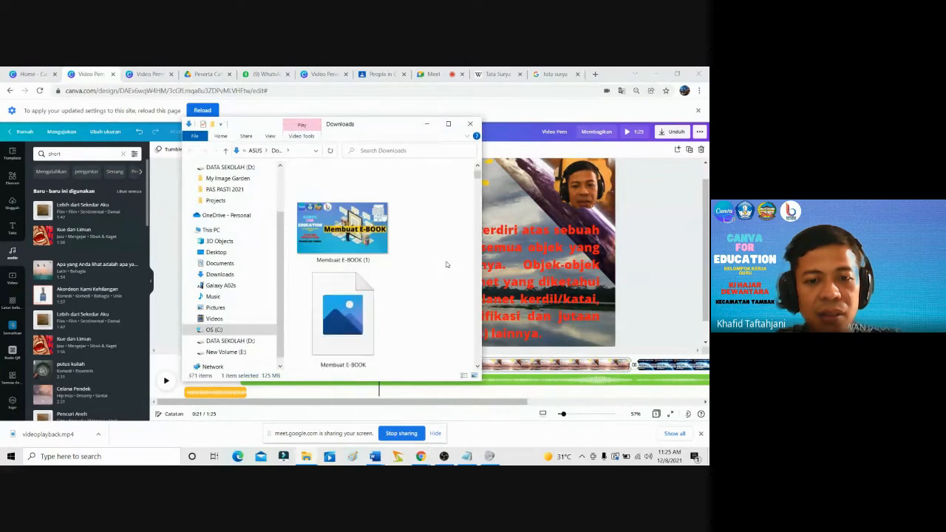
click(439, 336)
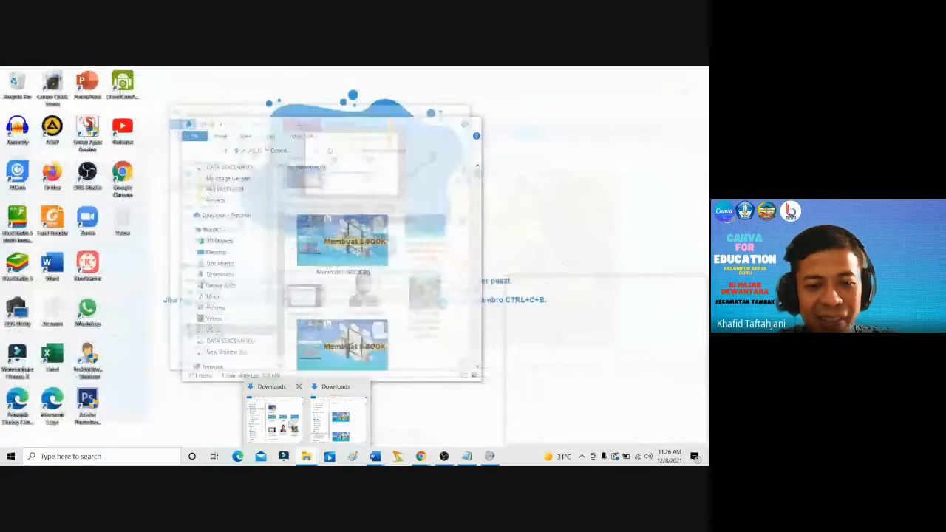
Look through the Downloads folder, the DATA SEKOLAH (D:) and New Volume (E:) drives, and Downloads again, and return to the Tata Surya design.
click(282, 421)
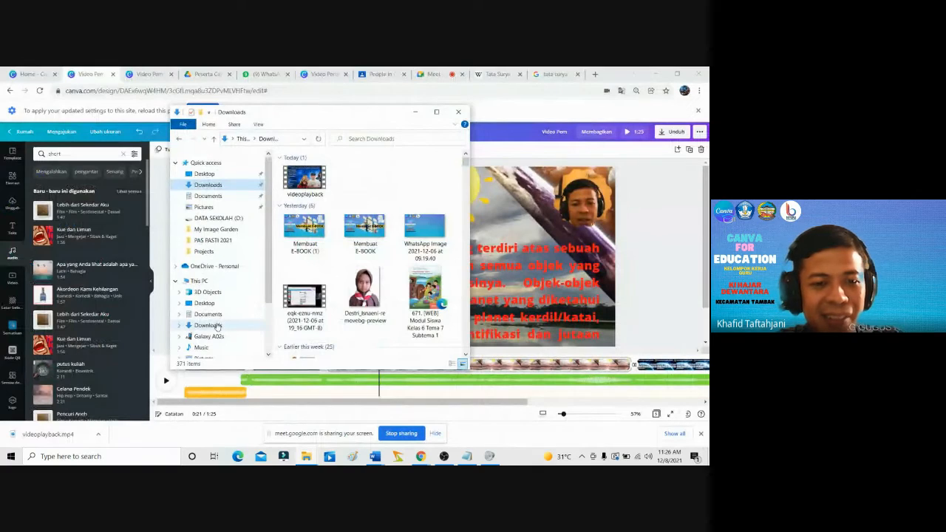
click(217, 326)
scroll(214, 332, down, 2)
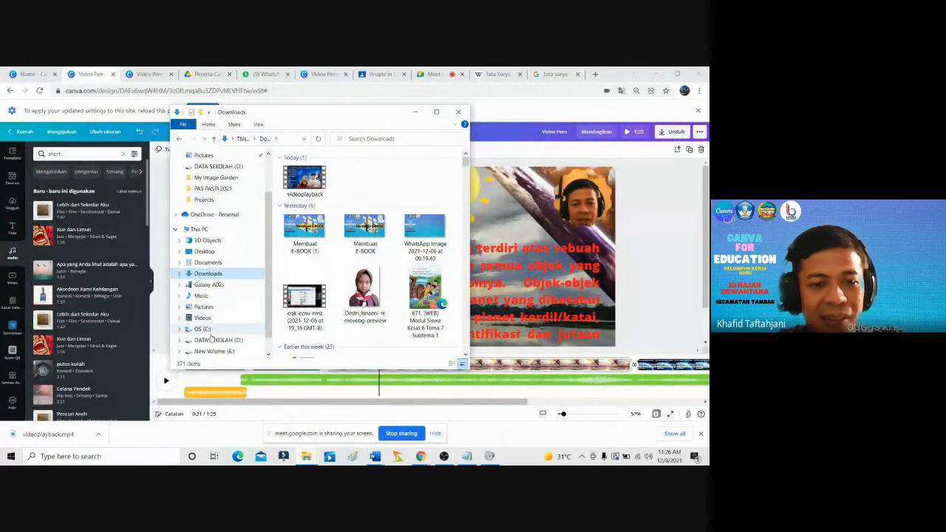
click(215, 340)
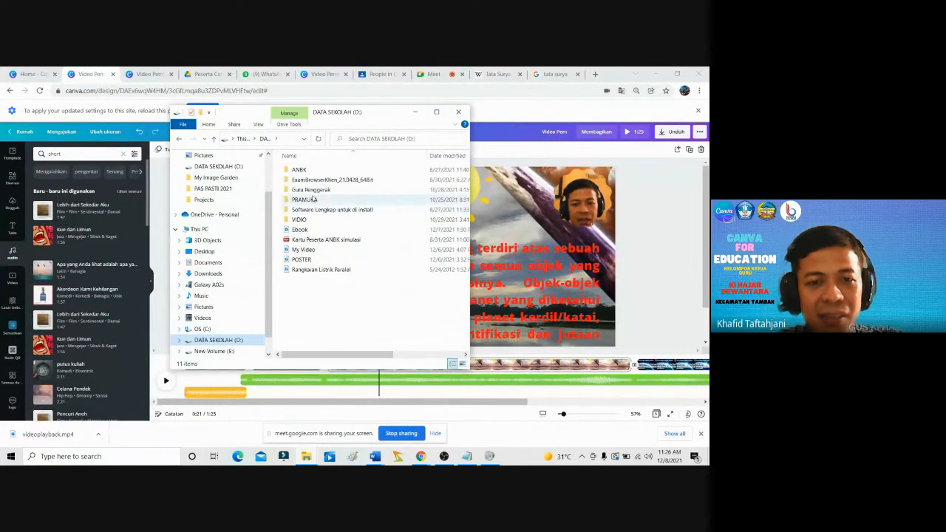
scroll(223, 318, down, 1)
click(221, 340)
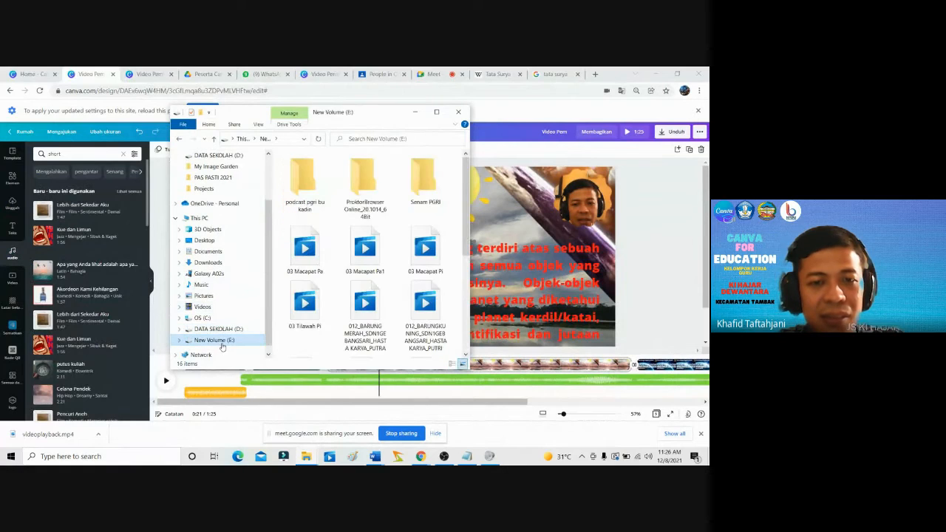
click(228, 264)
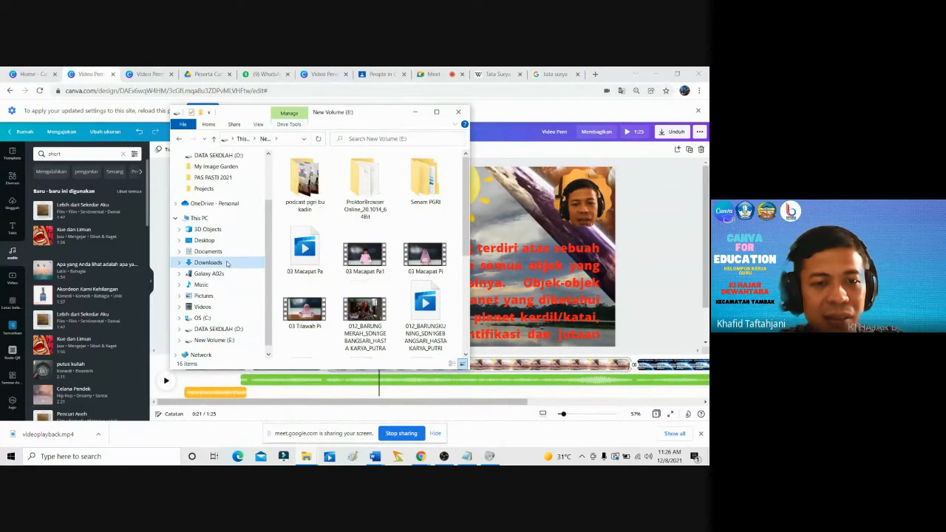
scroll(434, 203, down, 3)
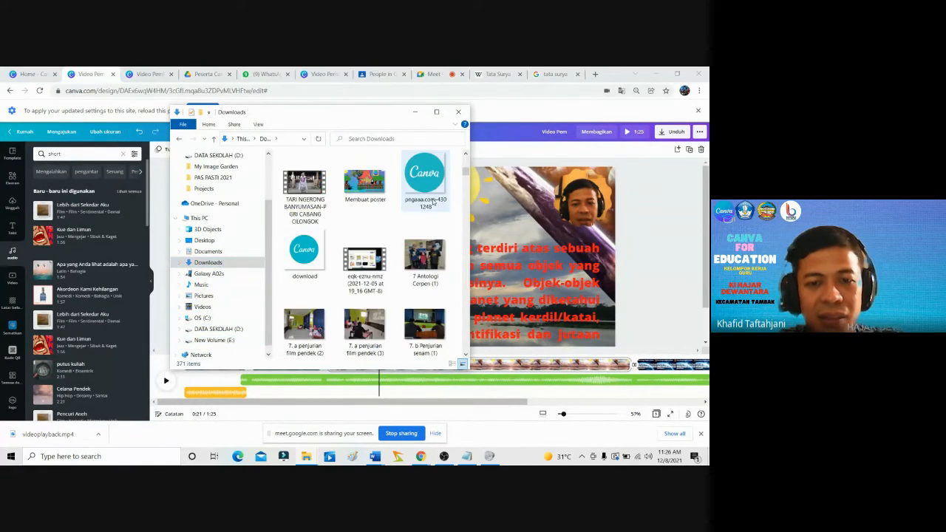
scroll(433, 203, down, 2)
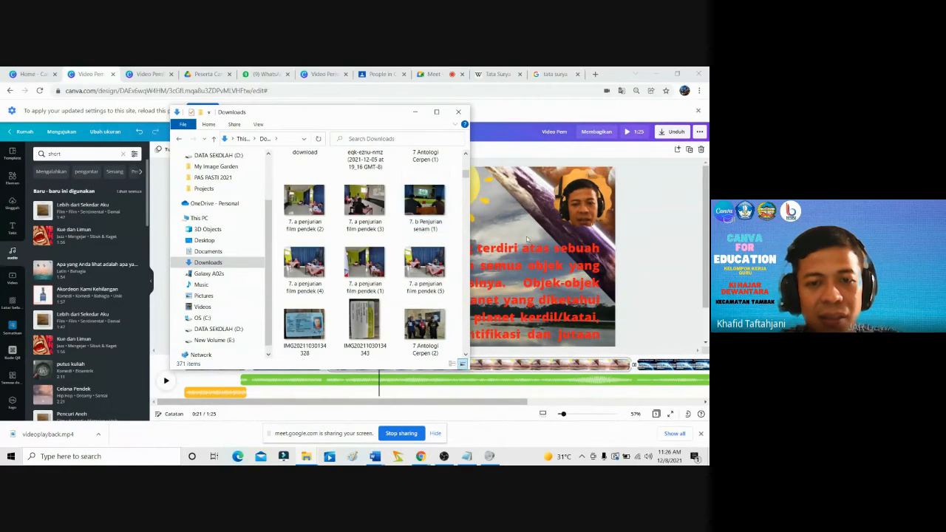
click(647, 205)
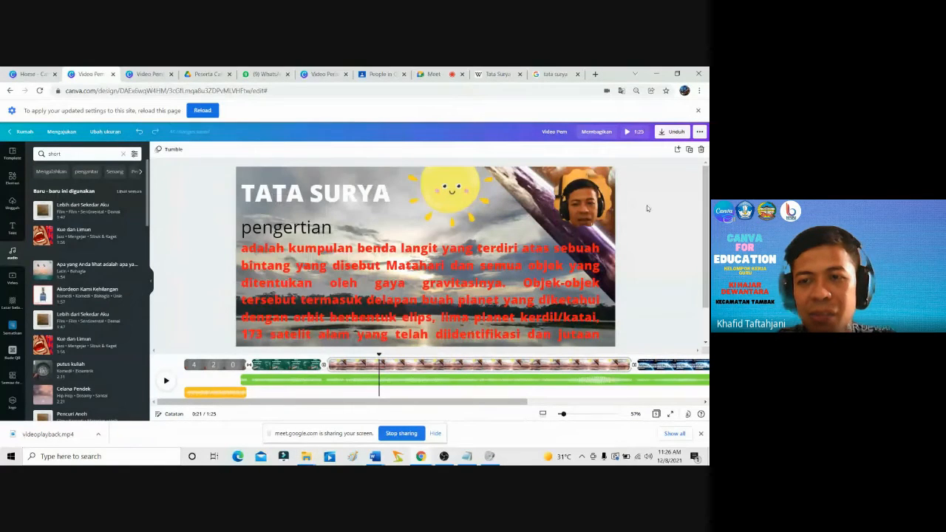
Download all pages of the Tata Surya video as an MP4 Video and view the download progress.
click(670, 133)
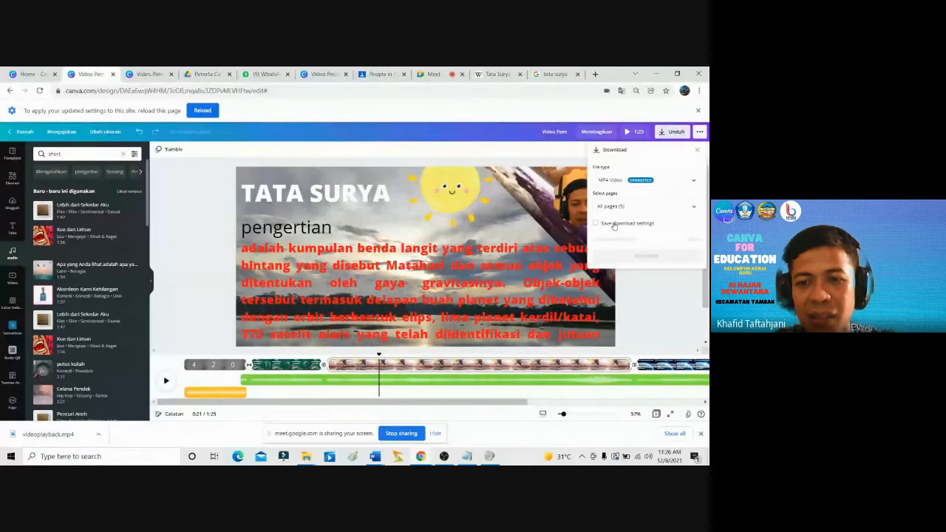
click(646, 295)
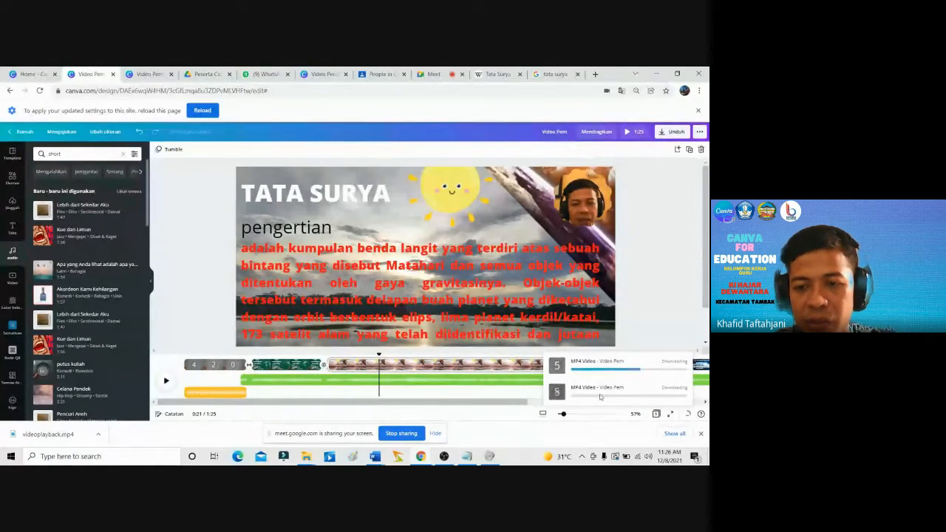
click(687, 416)
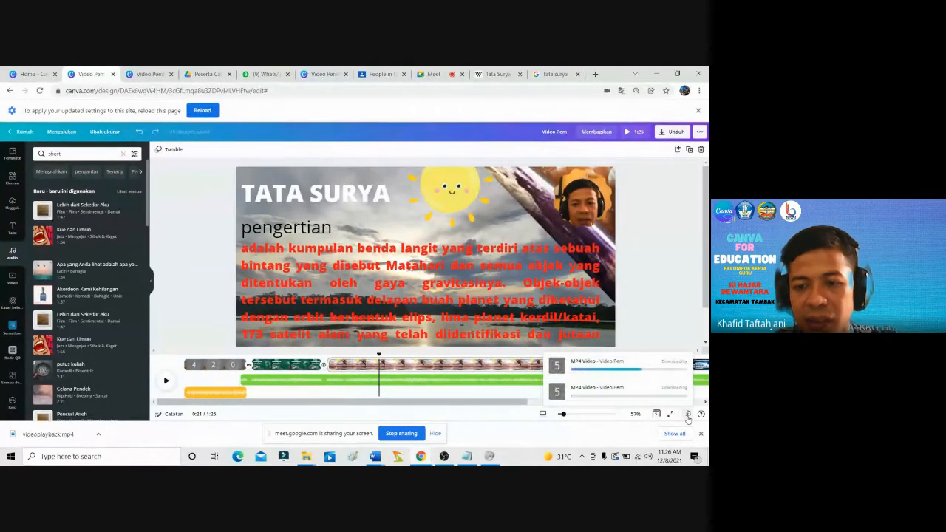
right_click(562, 392)
click(560, 395)
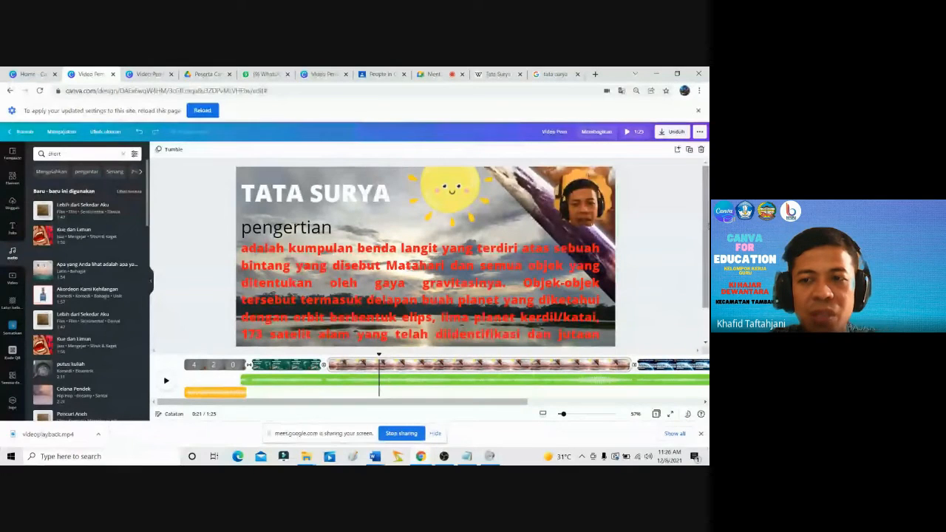
Bring the end of the Tata Surya timeline into view, check the Meet call, and return to the design.
drag(707, 227, 707, 252)
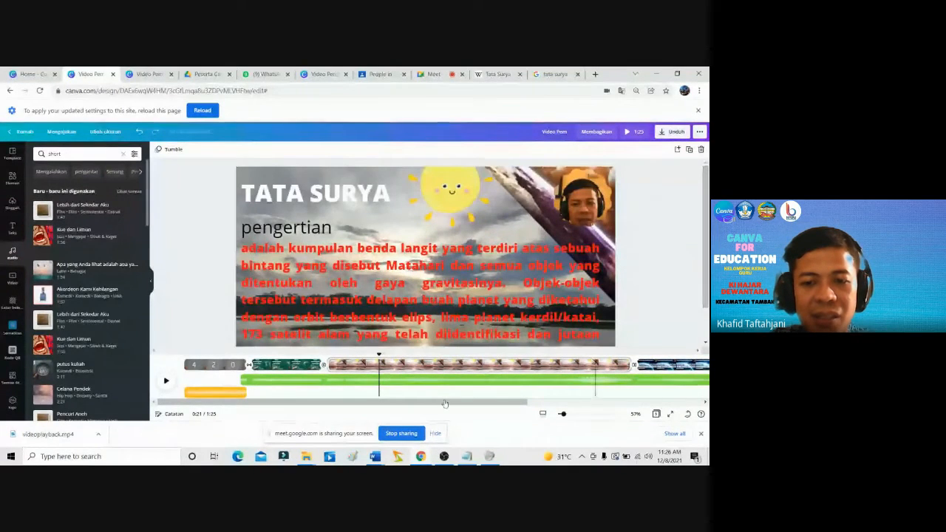
drag(456, 403, 629, 406)
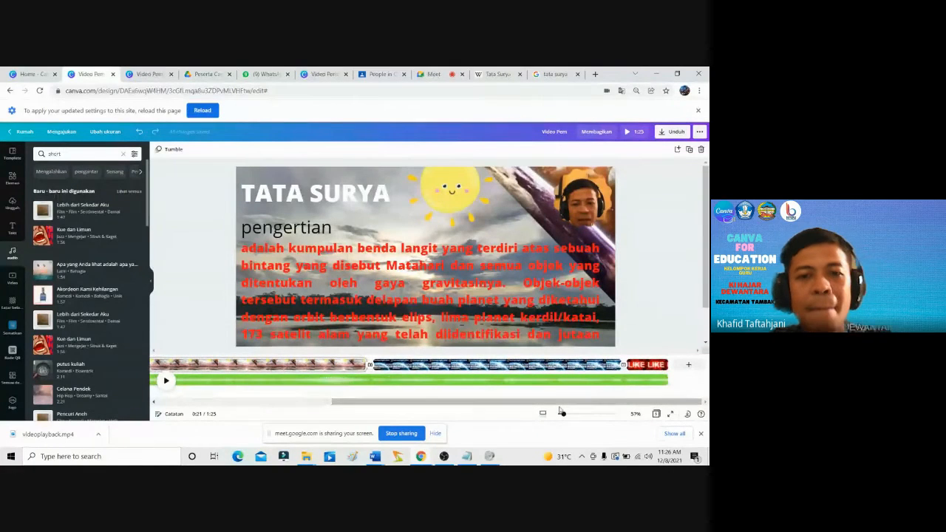
click(434, 74)
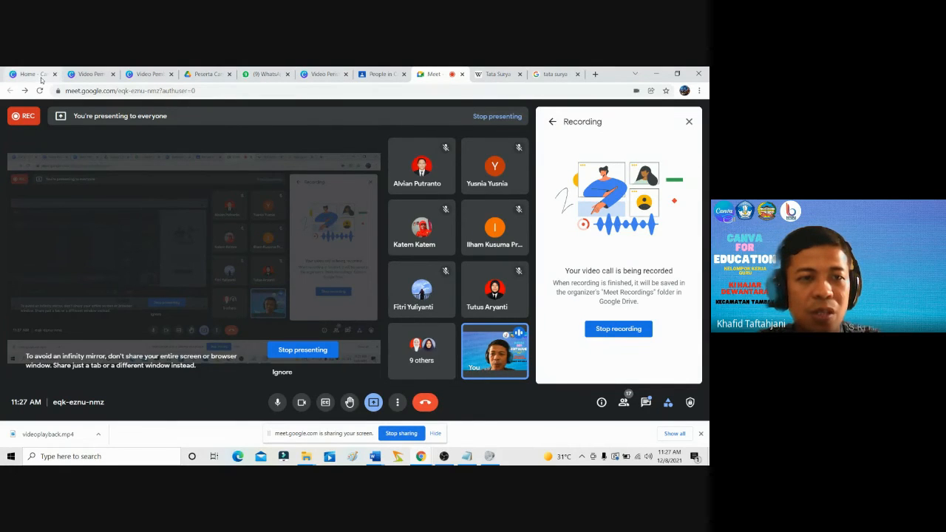
click(76, 75)
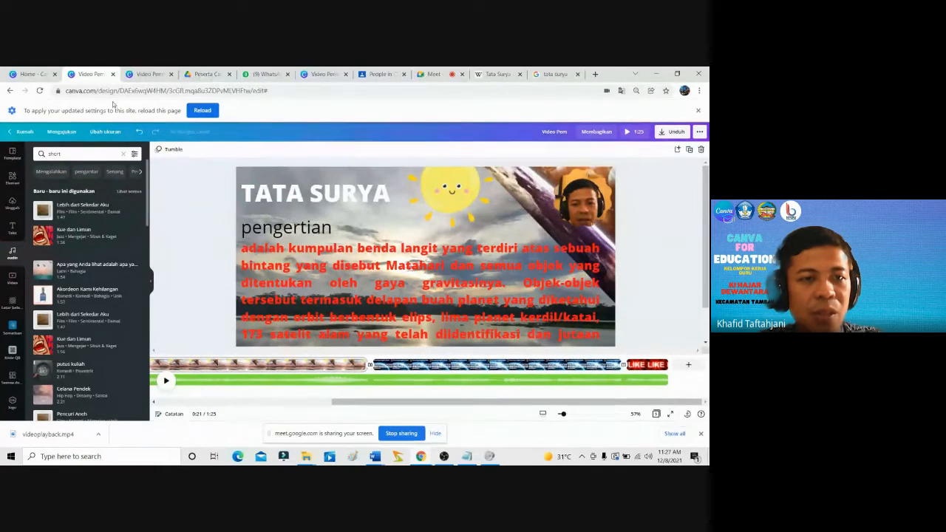
Browse the recent designs on the Canva home page and open the KKG KECAMATAN TAMBAK video.
click(30, 74)
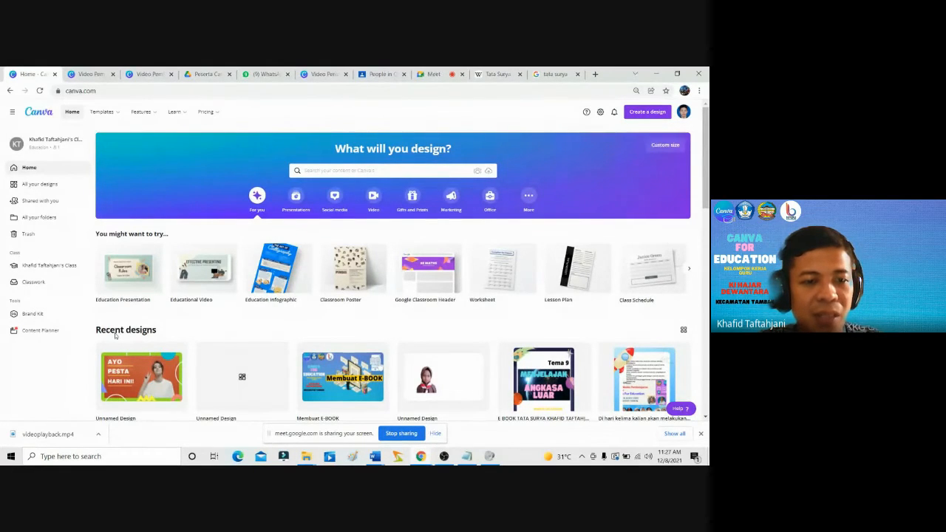
scroll(114, 335, down, 3)
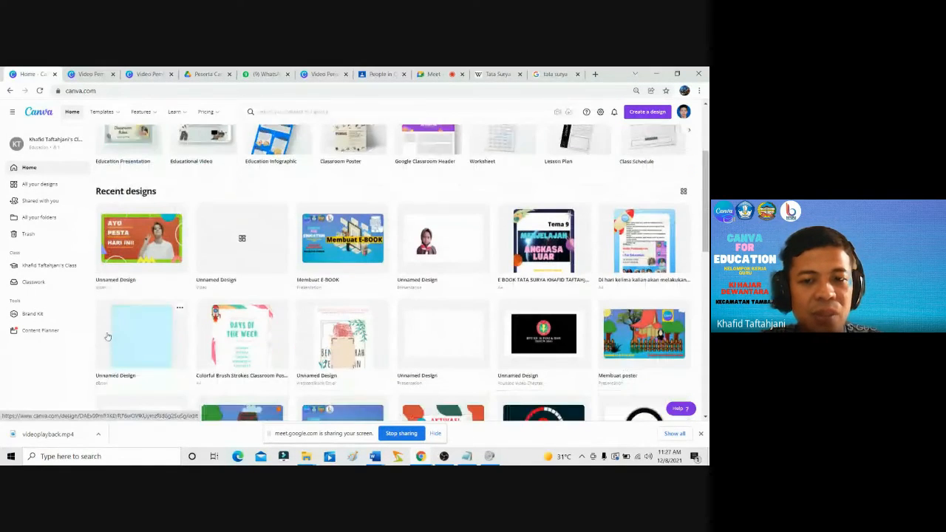
scroll(107, 336, down, 1)
scroll(107, 336, down, 1)
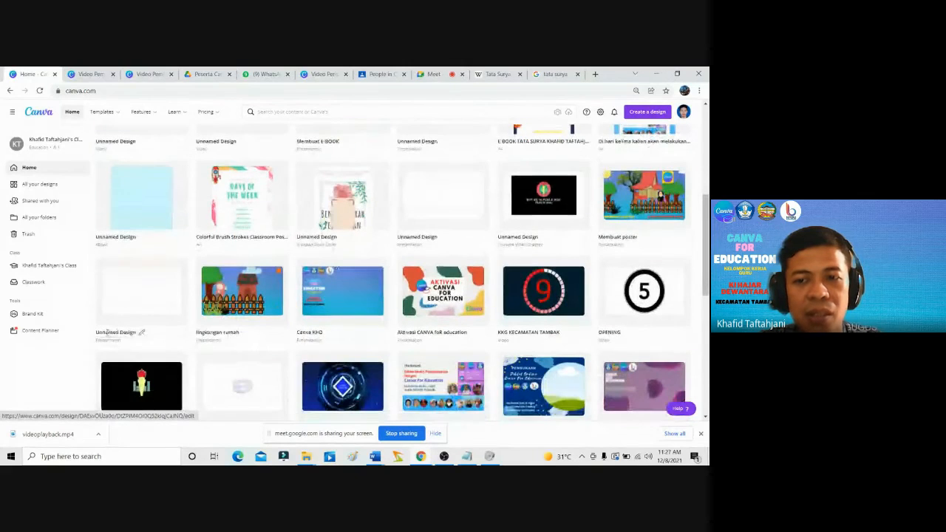
scroll(107, 336, down, 1)
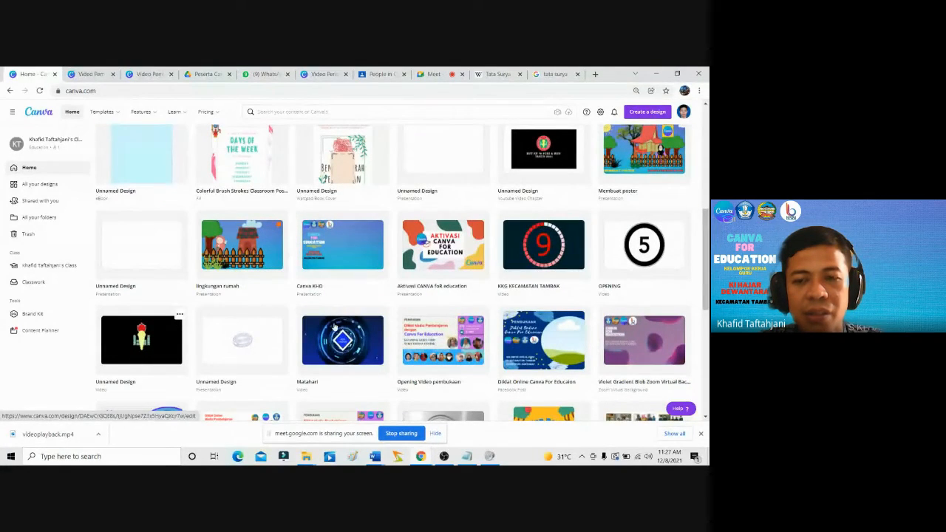
click(524, 257)
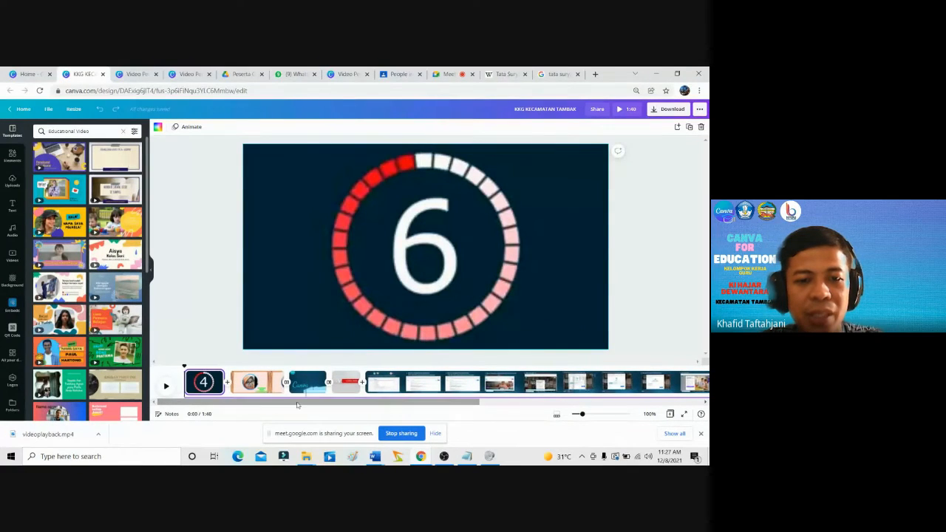
Remove the long Canva For Education tutorial clip from page 5 of the timeline.
click(396, 386)
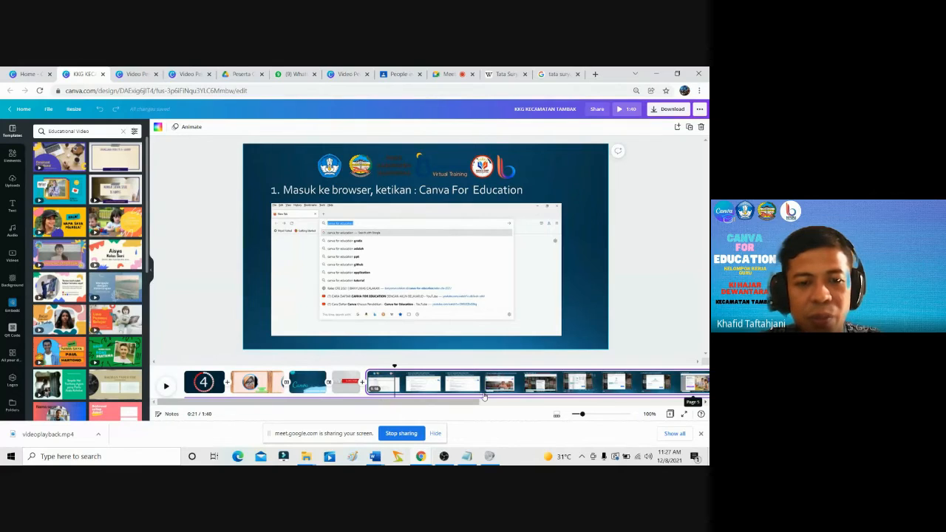
click(444, 391)
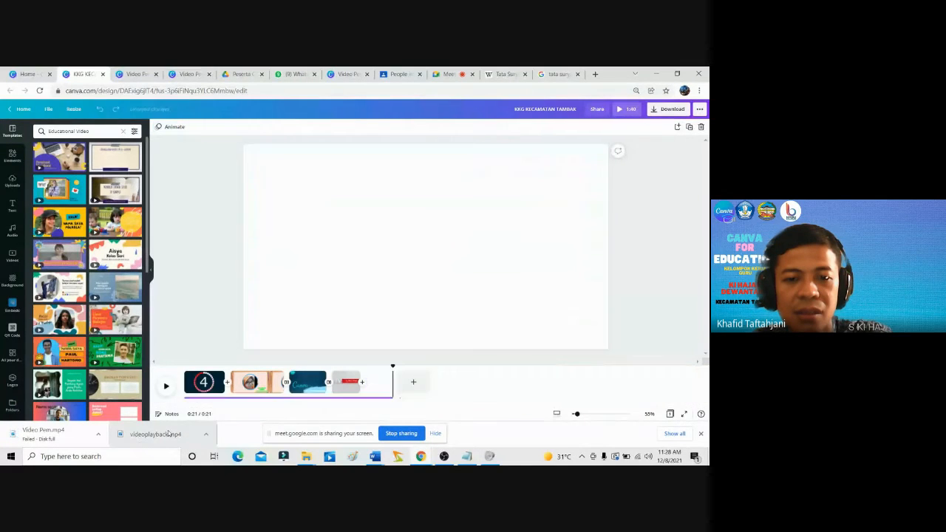
key(Delete)
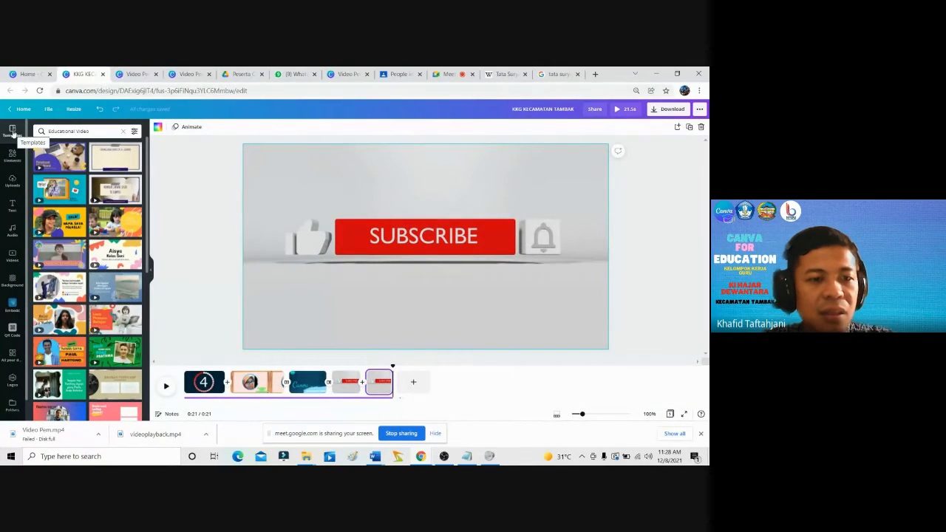
Apply the SELAMAT ULANG TAHUN birthday template to the last page and move that page ahead of the SUBSCRIBE page.
click(13, 131)
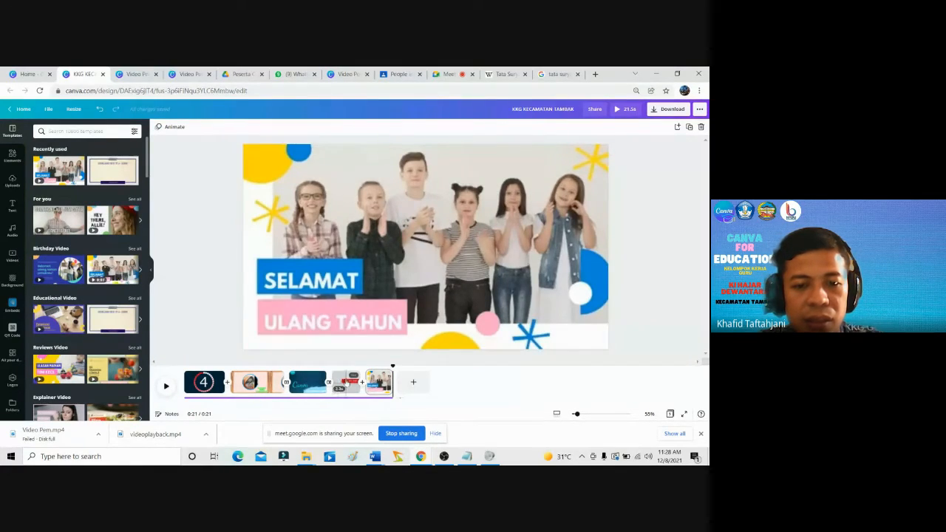
click(380, 382)
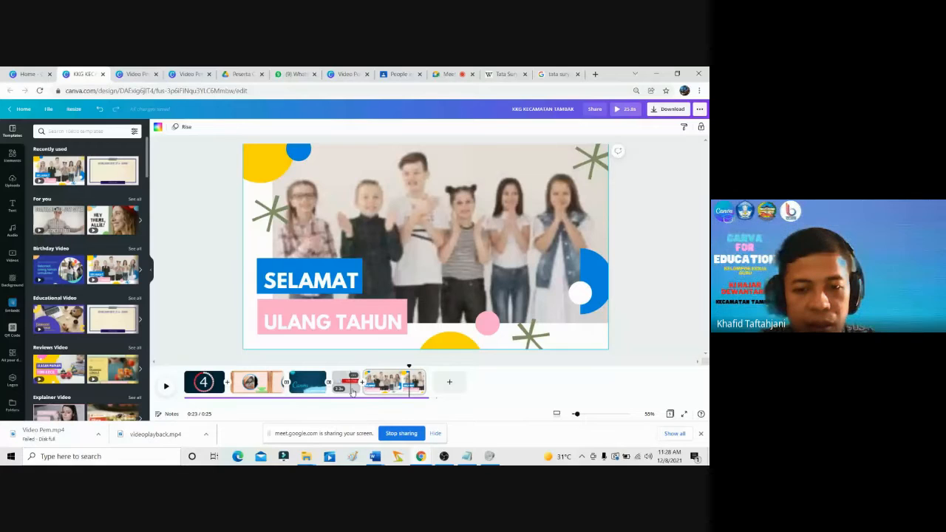
click(353, 391)
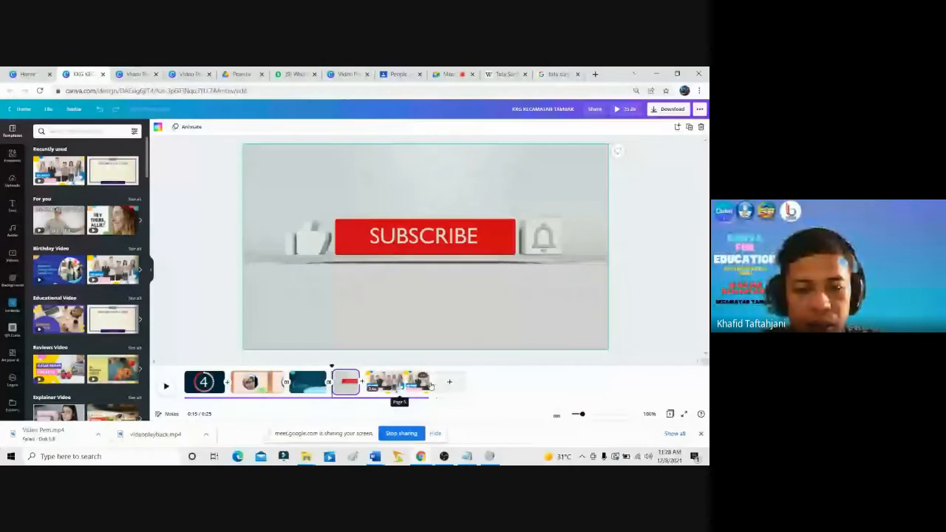
drag(430, 385, 382, 396)
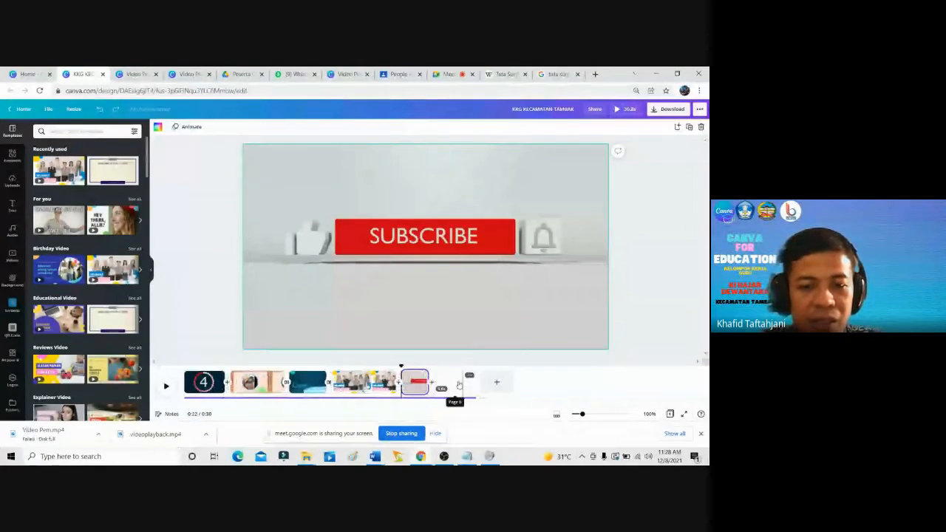
Show and dismiss the options of the Video Pem.mp4 download, and play videoplayback.mp4 briefly before returning to the video editor.
click(99, 436)
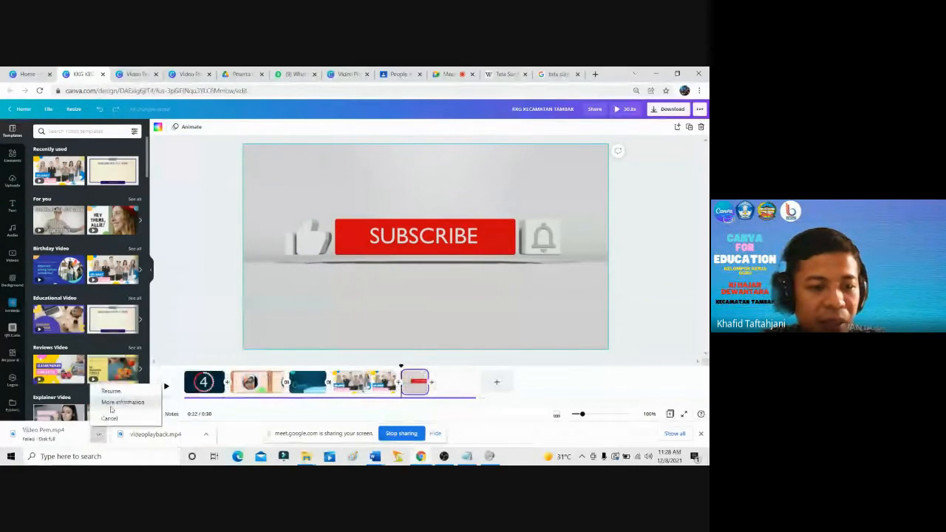
click(674, 210)
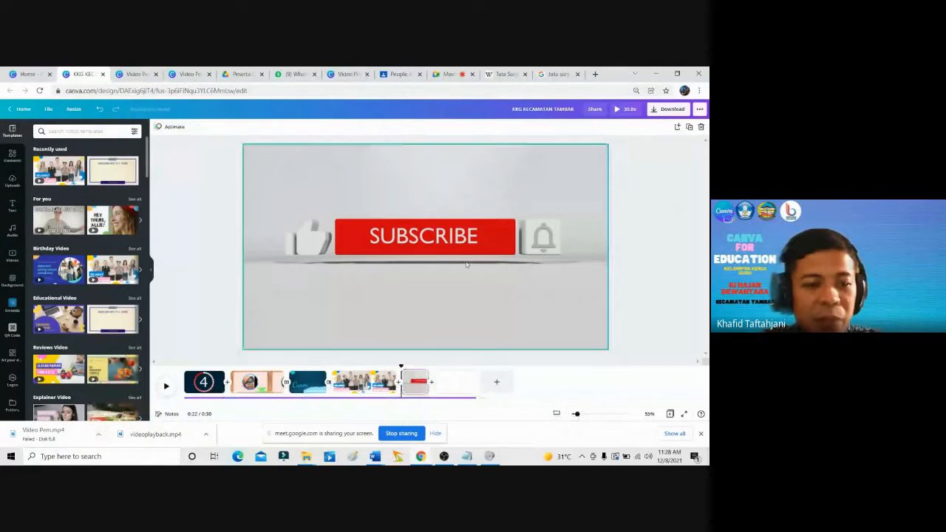
click(151, 437)
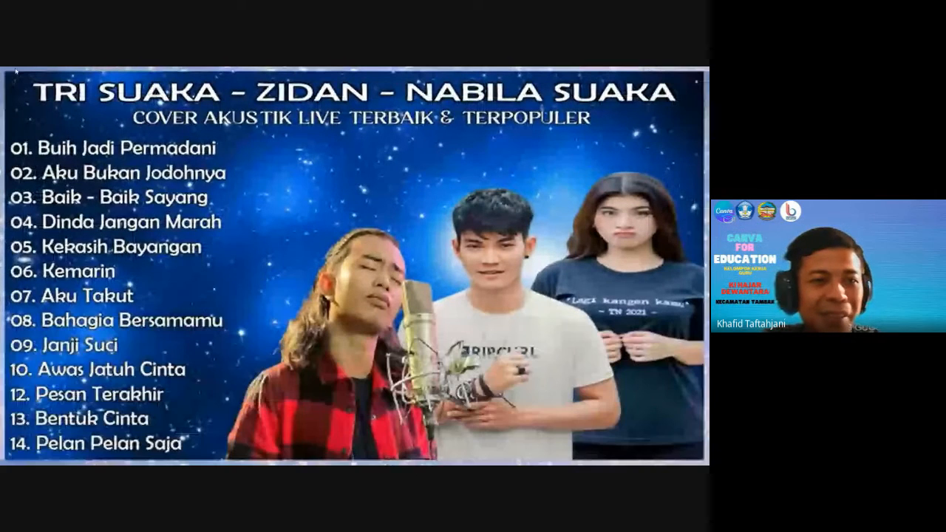
click(15, 70)
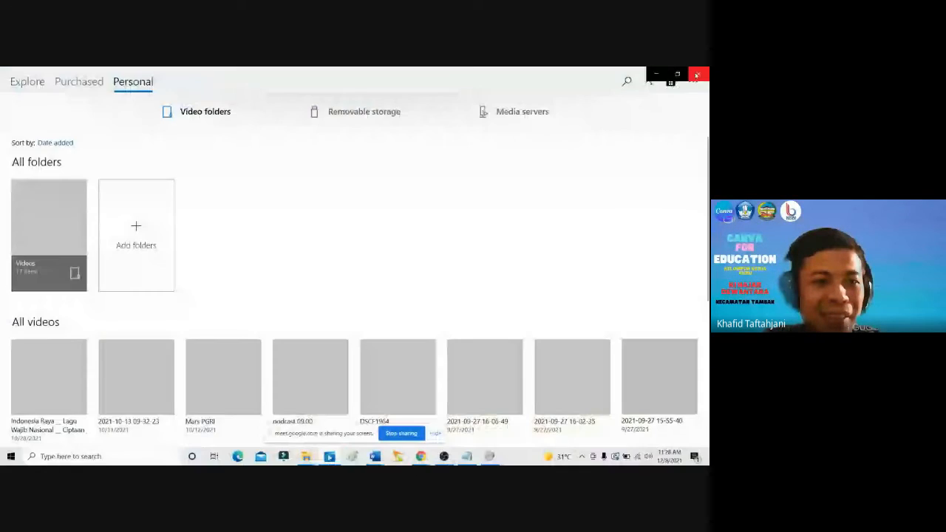
click(656, 74)
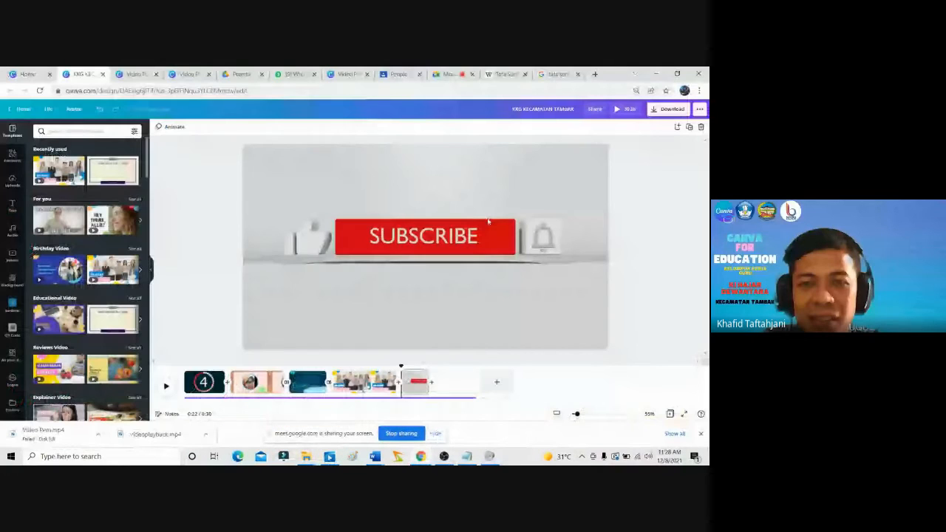
click(345, 384)
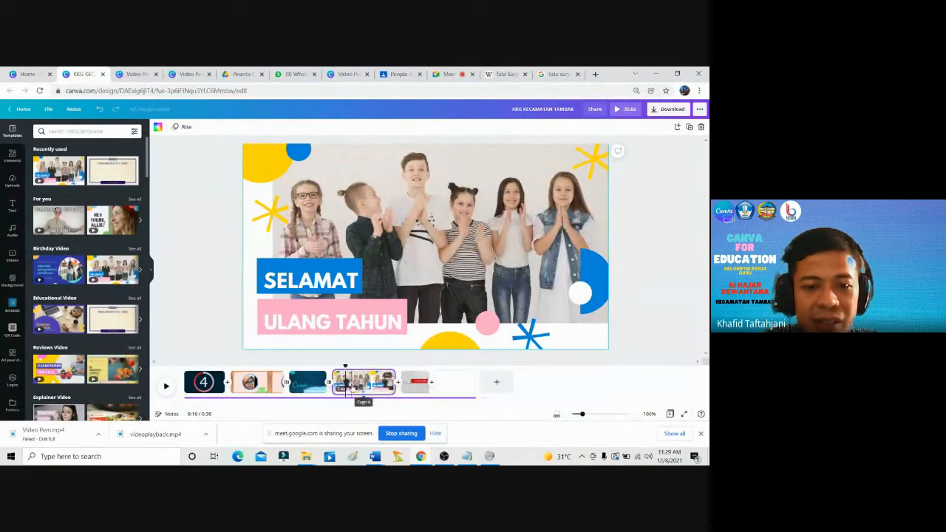
click(636, 90)
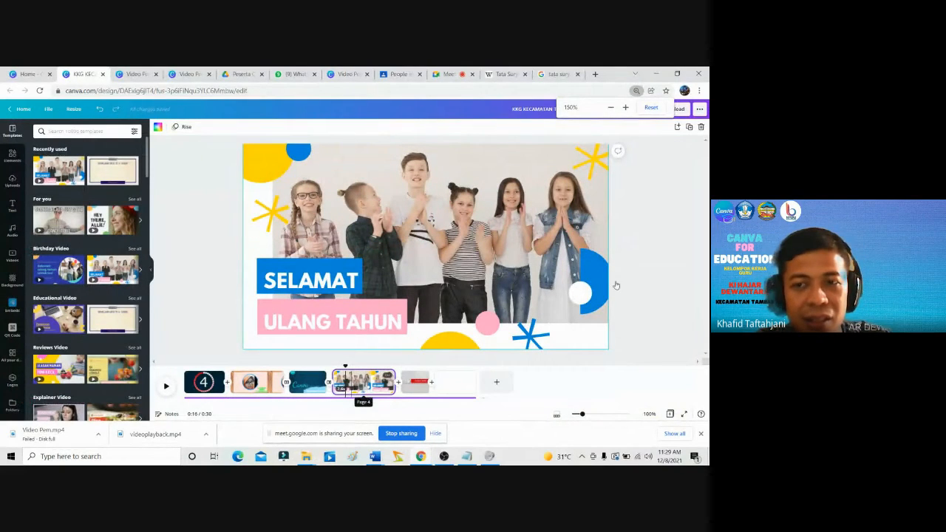
key(ctrl+plus)
key(ctrl+plus)
key(ctrl+plus)
key(ctrl+plus)
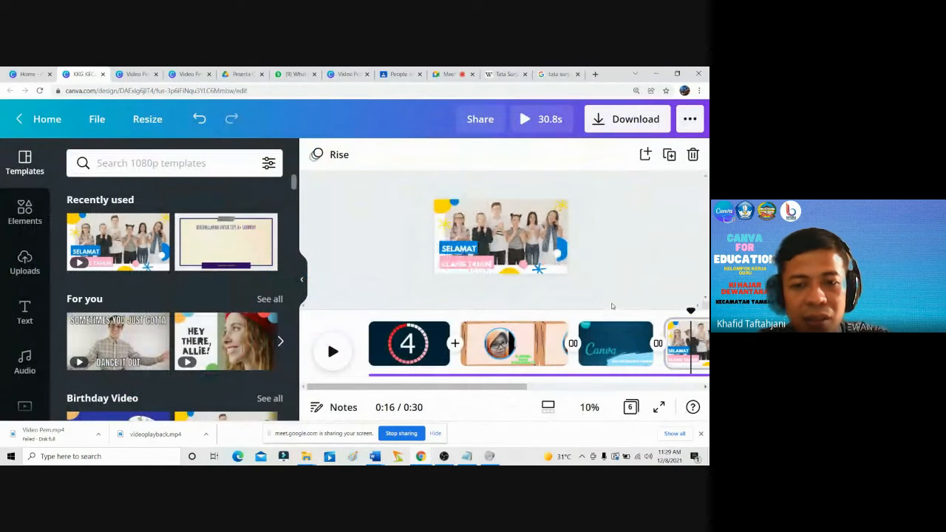
click(574, 332)
scroll(572, 336, down, 3)
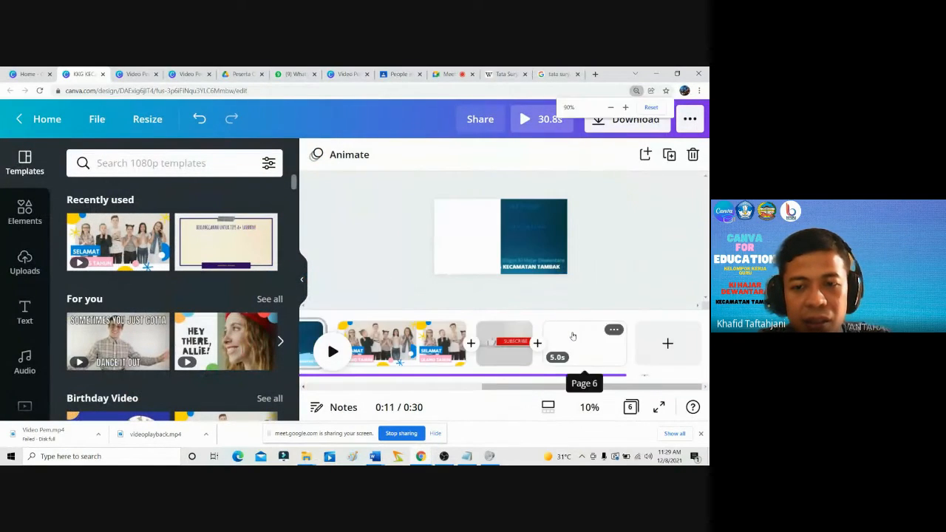
key(ctrl+minus)
key(ctrl+minus)
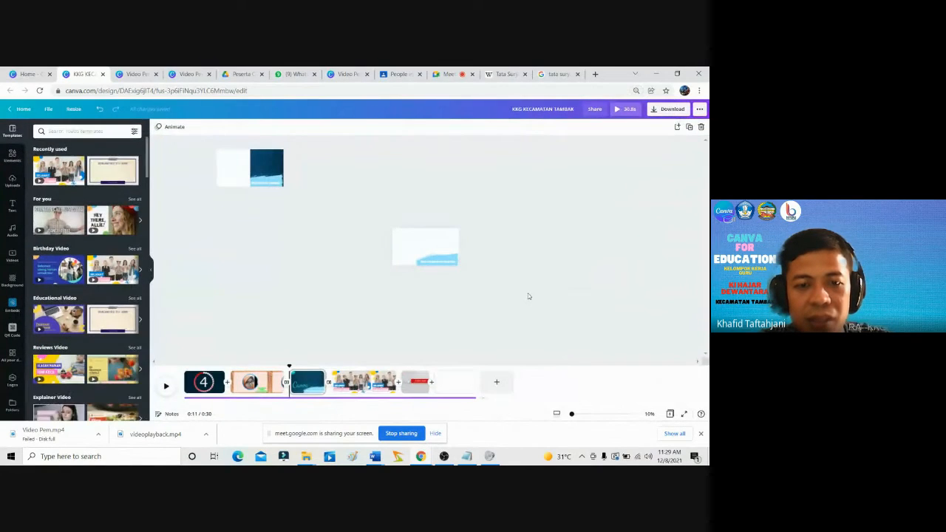
key(ctrl+minus)
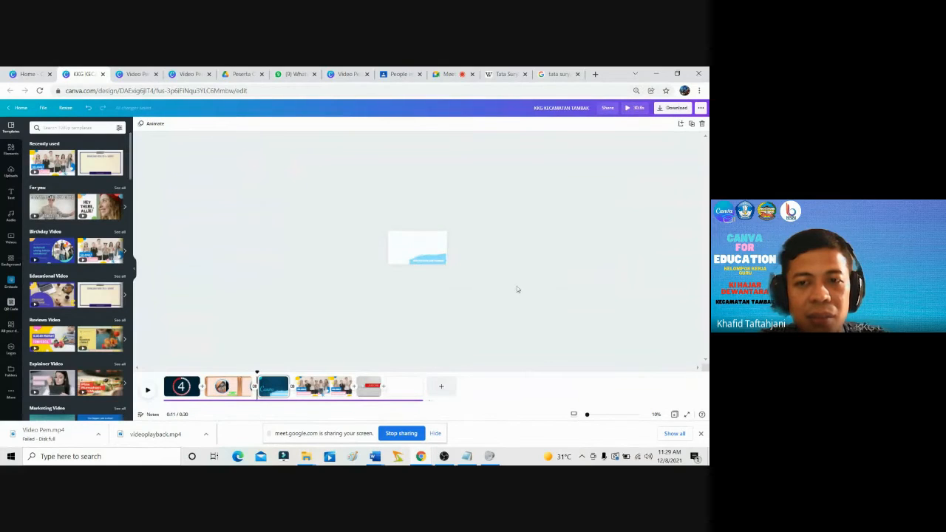
click(432, 255)
scroll(526, 277, up, 10)
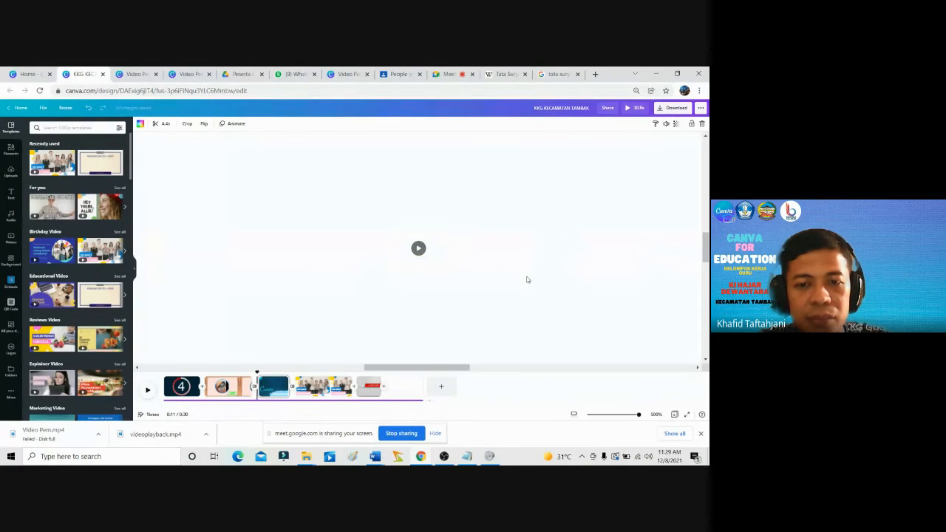
scroll(527, 279, down, 5)
scroll(527, 279, down, 5)
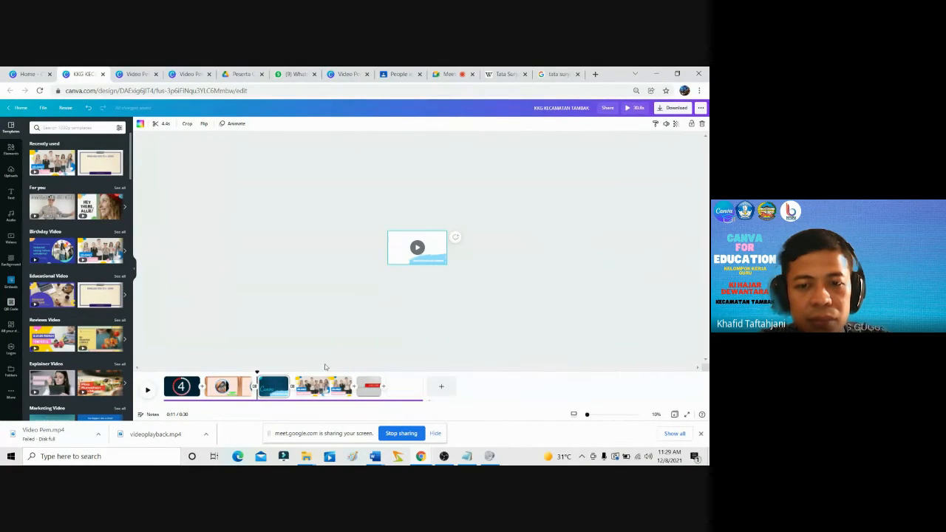
Remove the video clip of the clapping children from the birthday page, page 4 of the timeline.
click(311, 391)
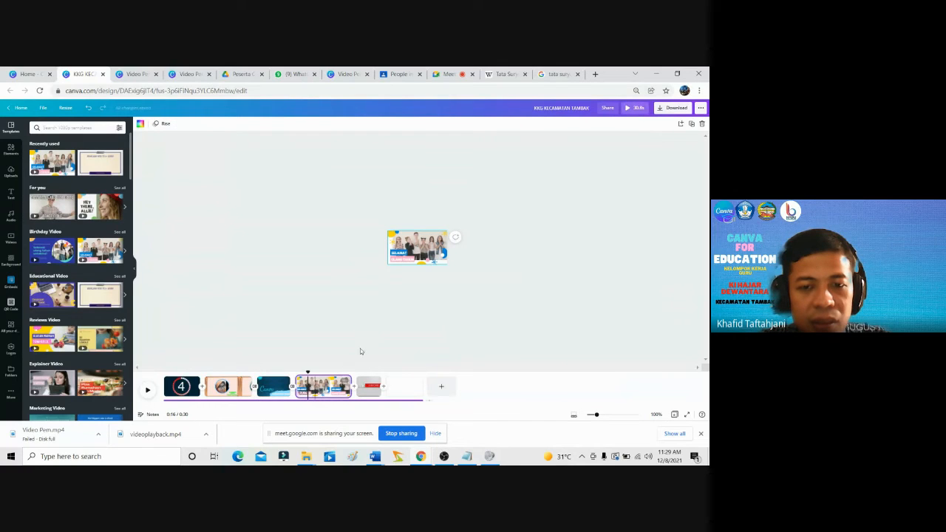
key(ctrl+minus)
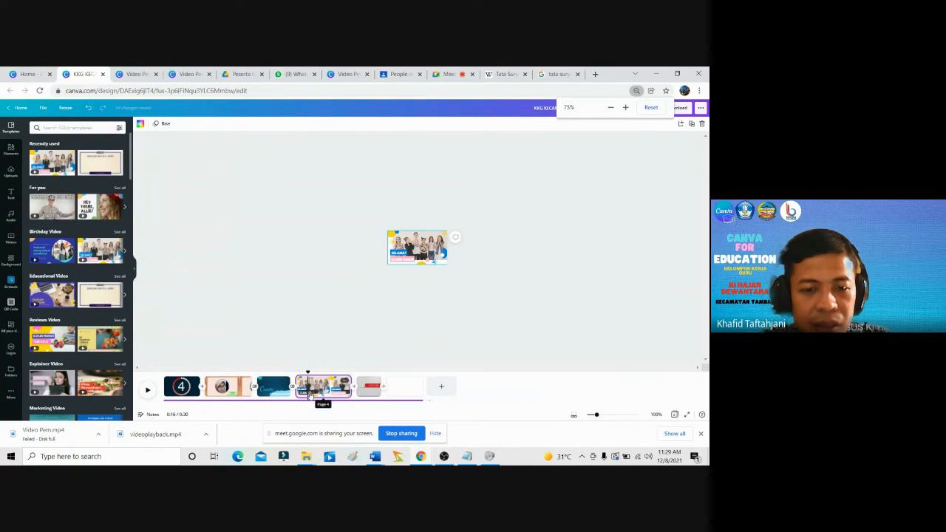
key(ctrl+plus)
key(ctrl+plus)
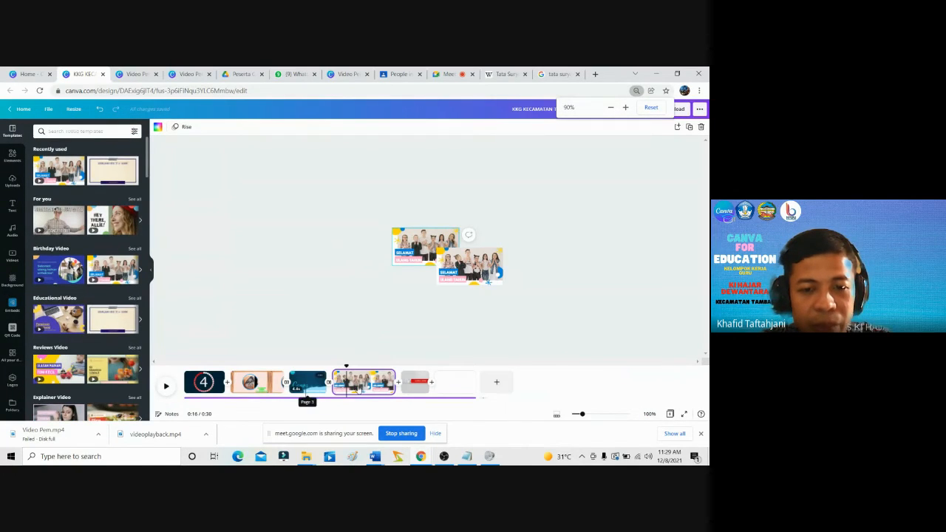
key(ctrl+plus)
key(ctrl+plus)
key(ctrl+plus)
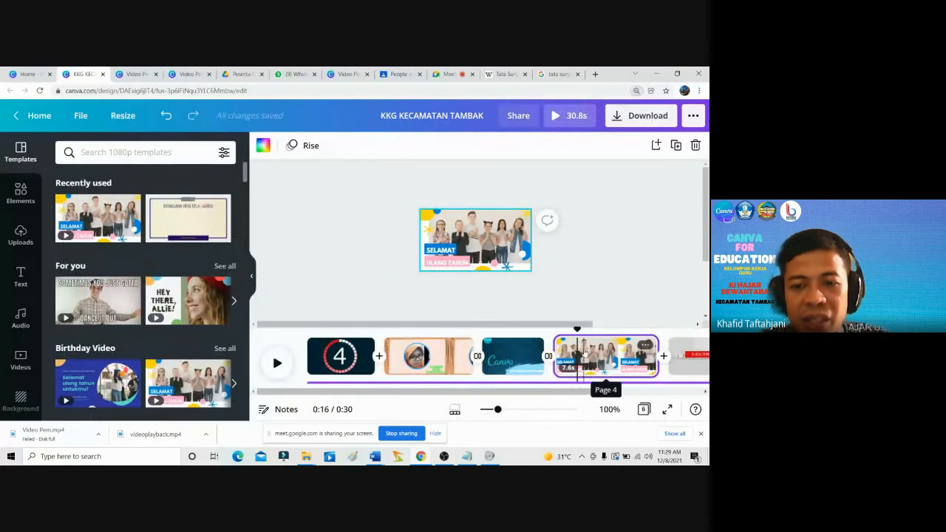
click(505, 233)
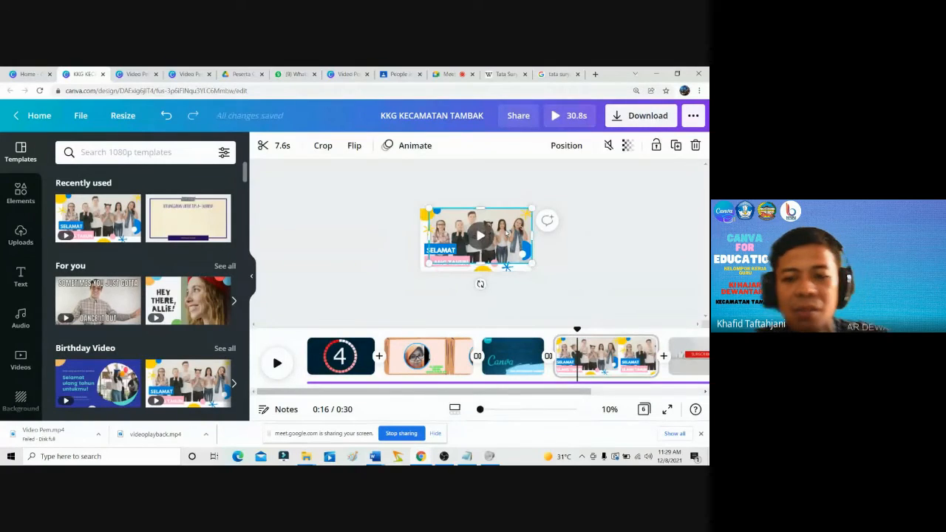
key(Delete)
Delete the SELAMAT and ULANG TAHUN texts from the blue and pink boxes on page 4.
click(443, 251)
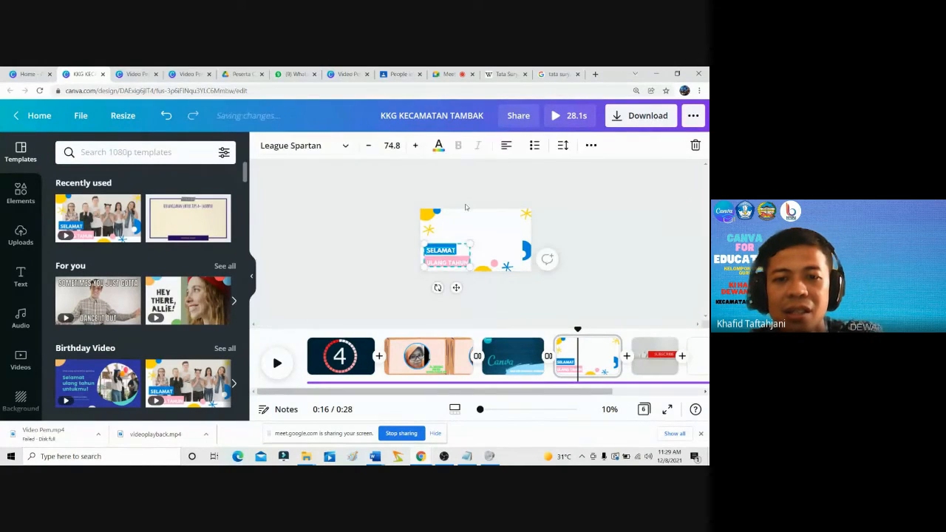
click(446, 252)
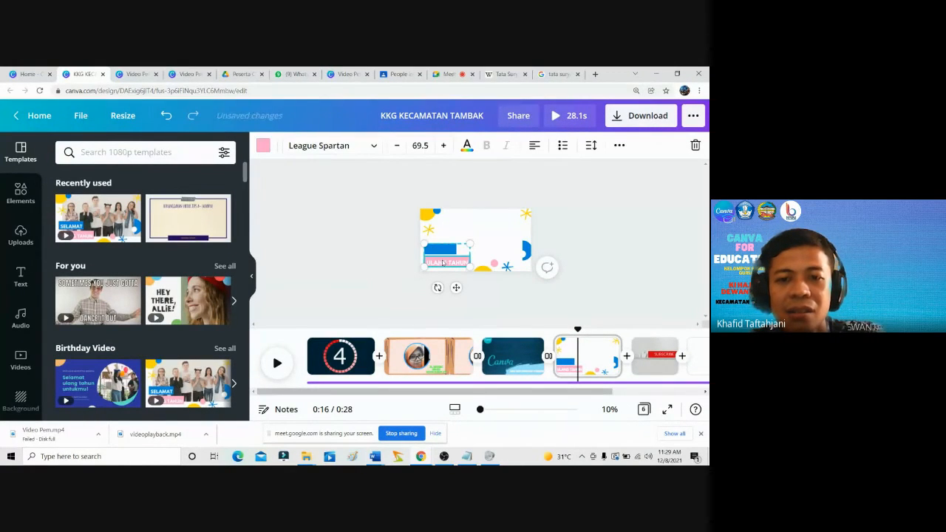
key(Delete)
click(436, 216)
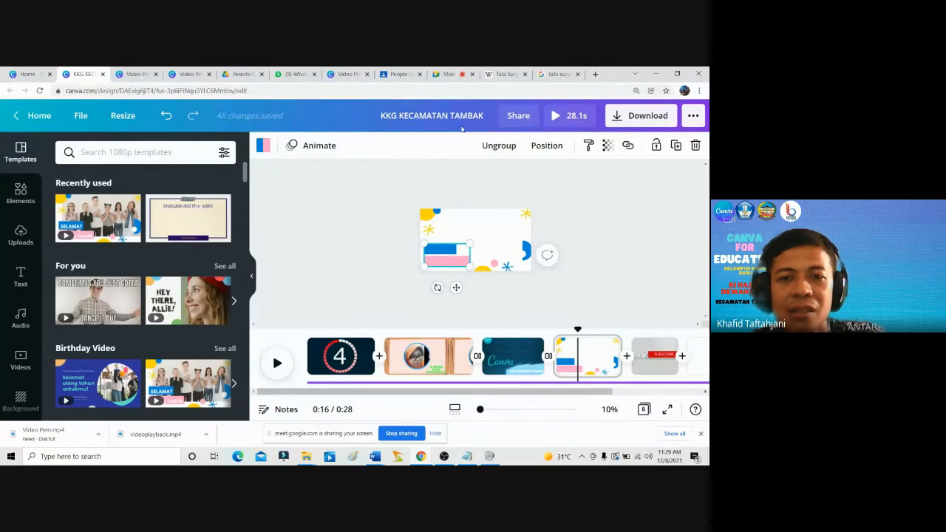
Switch to the Wikipedia article on Tata Surya and copy the section heading "Tata Surya bagian dalam".
click(558, 74)
click(504, 75)
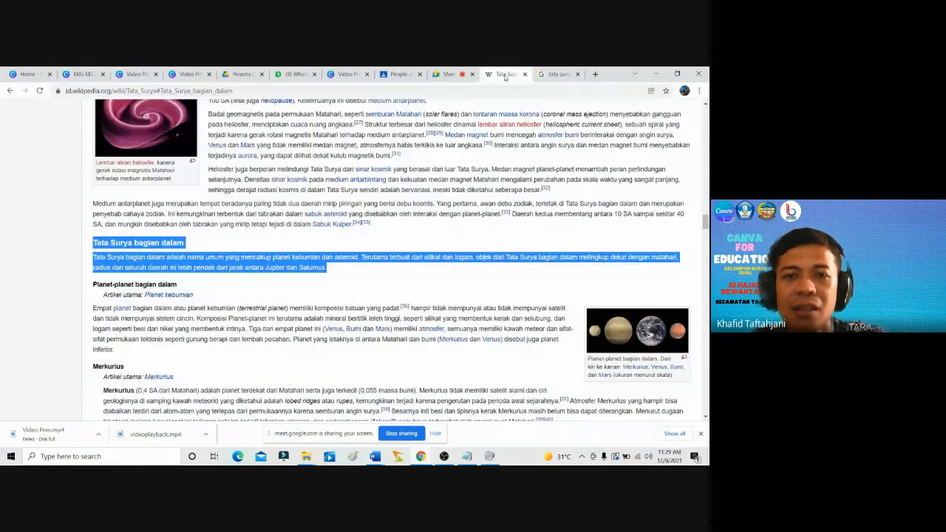
scroll(226, 239, up, 3)
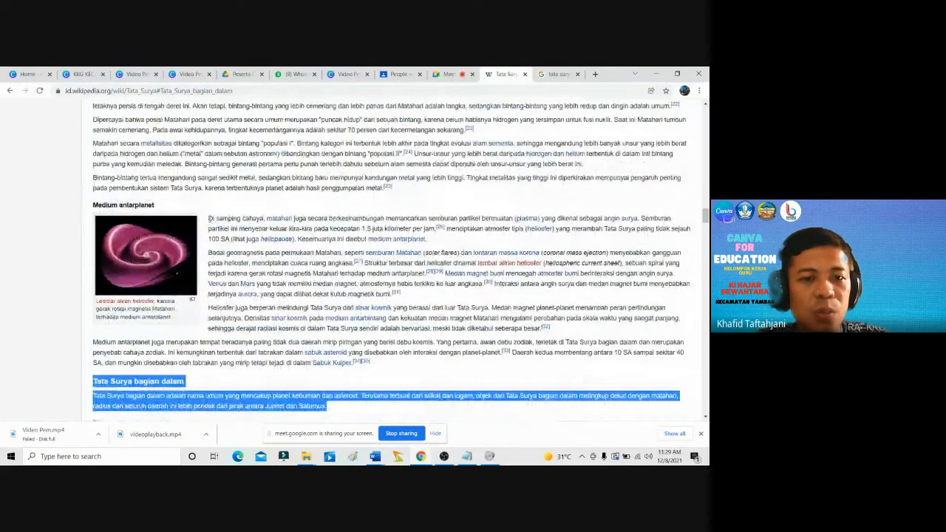
drag(209, 219, 273, 308)
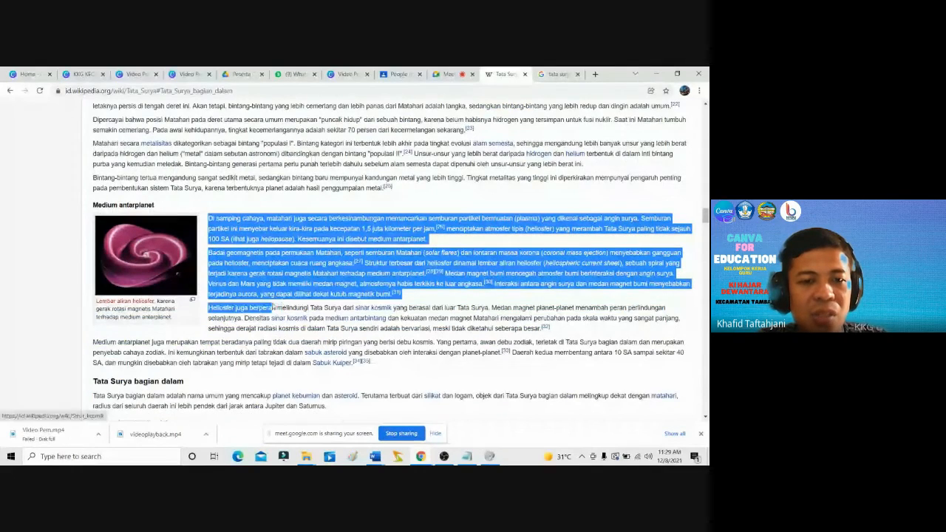
scroll(273, 309, down, 4)
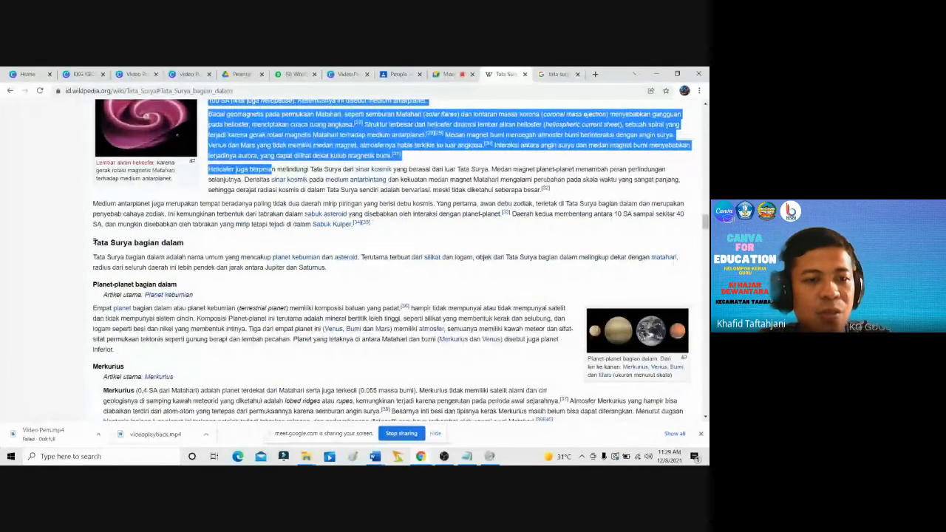
drag(93, 242, 199, 246)
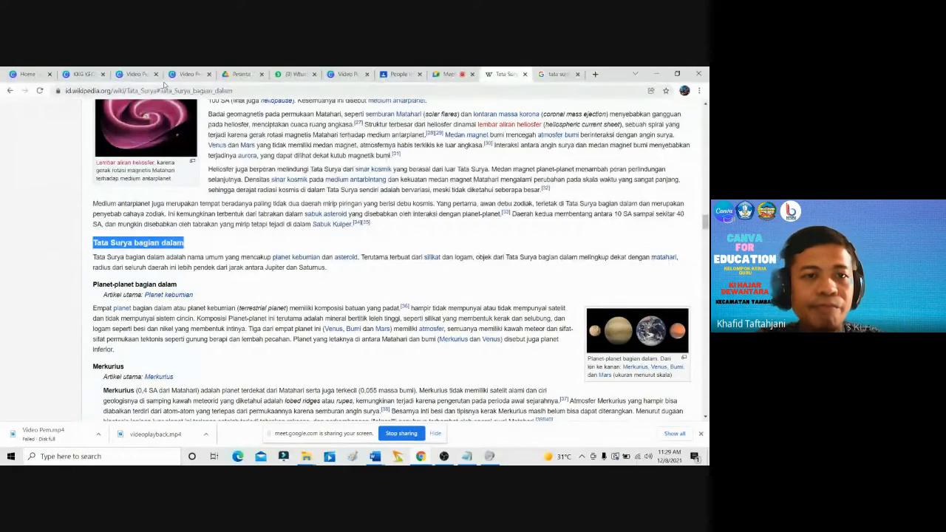
Return to the KKG KECAMATAN TAMBAK video, add the text "Tata Surya bagian dalam" to page 4 and place it above the coloured boxes.
click(138, 75)
click(83, 73)
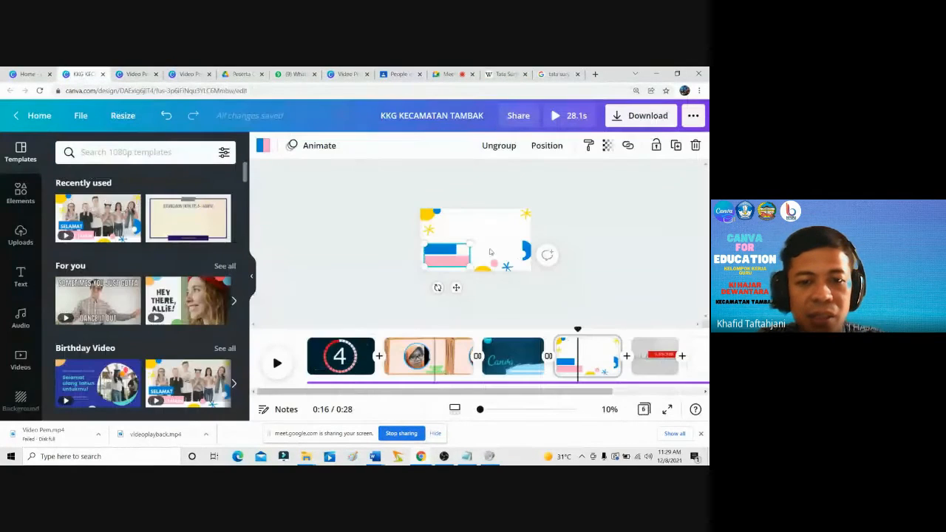
click(496, 235)
text(Tata surya bagian dalam)
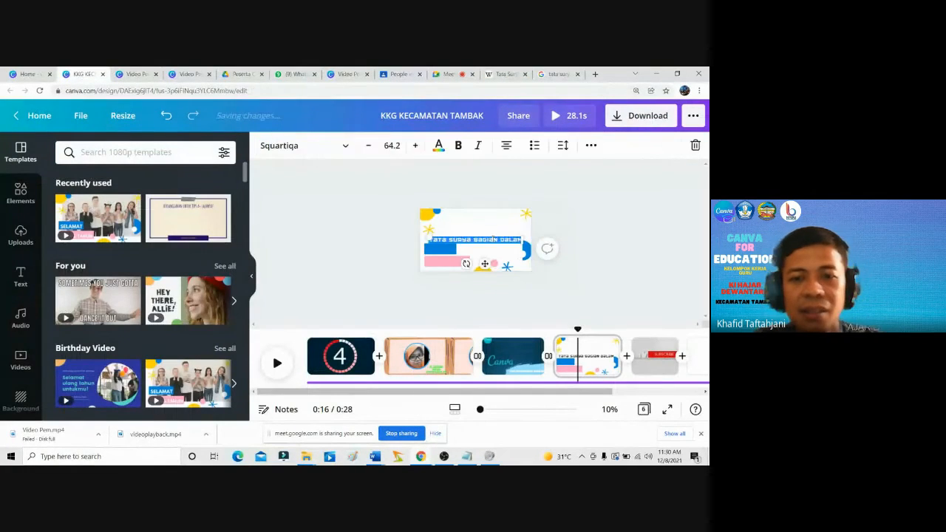
drag(486, 266, 489, 252)
click(576, 231)
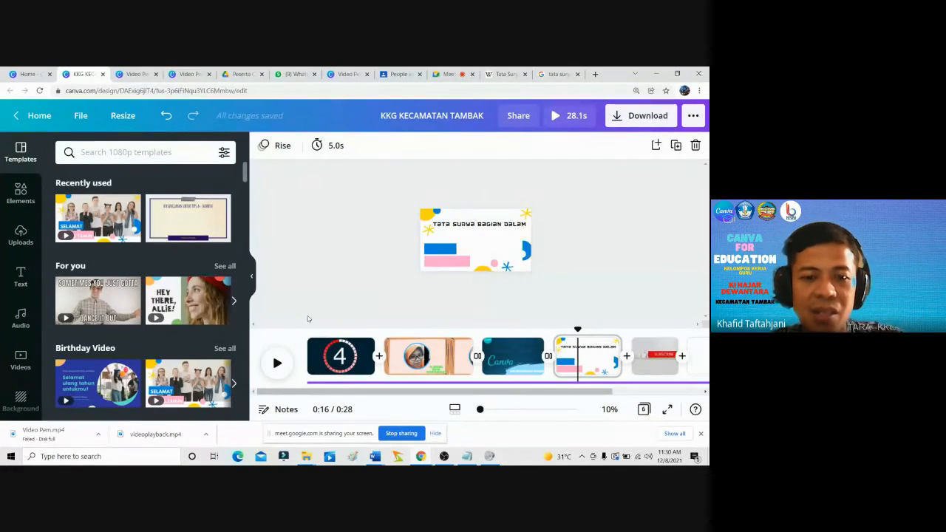
Choose Present and record from the publishing options and enter the recording studio.
click(694, 122)
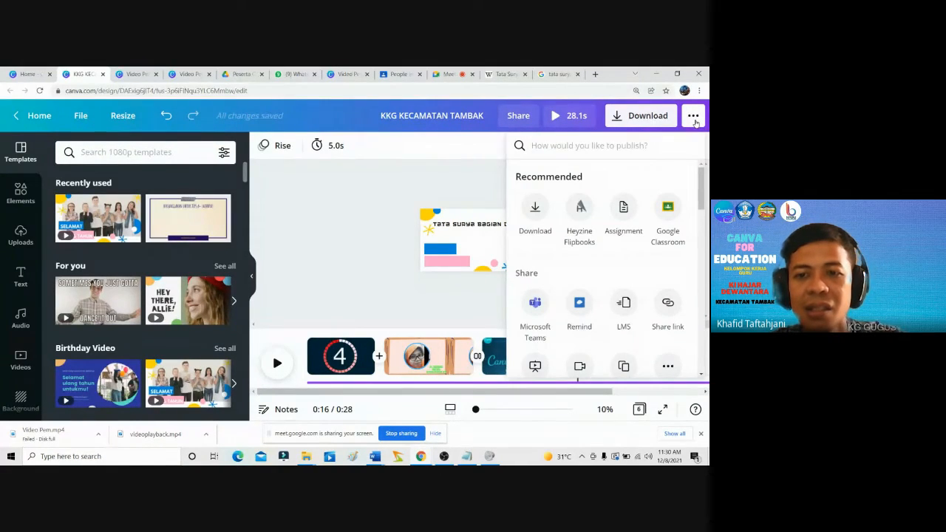
scroll(599, 321, down, 1)
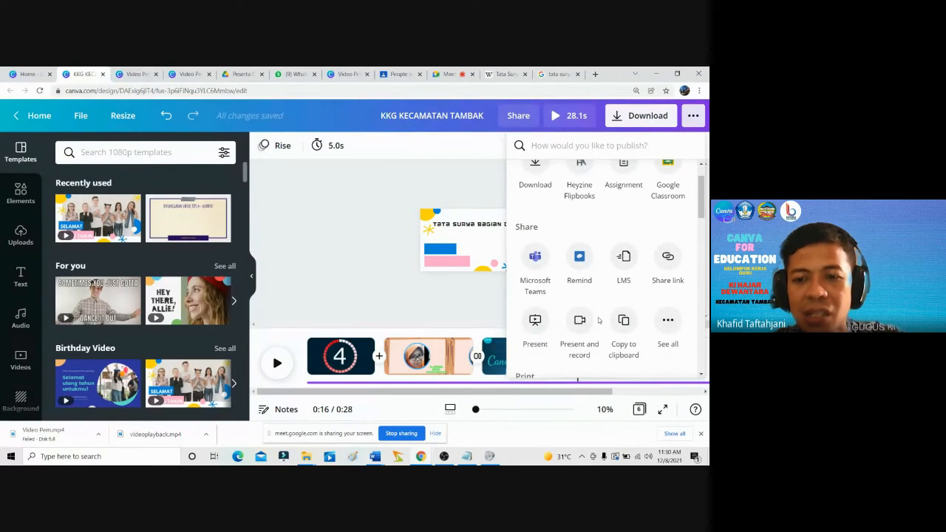
scroll(580, 332, down, 1)
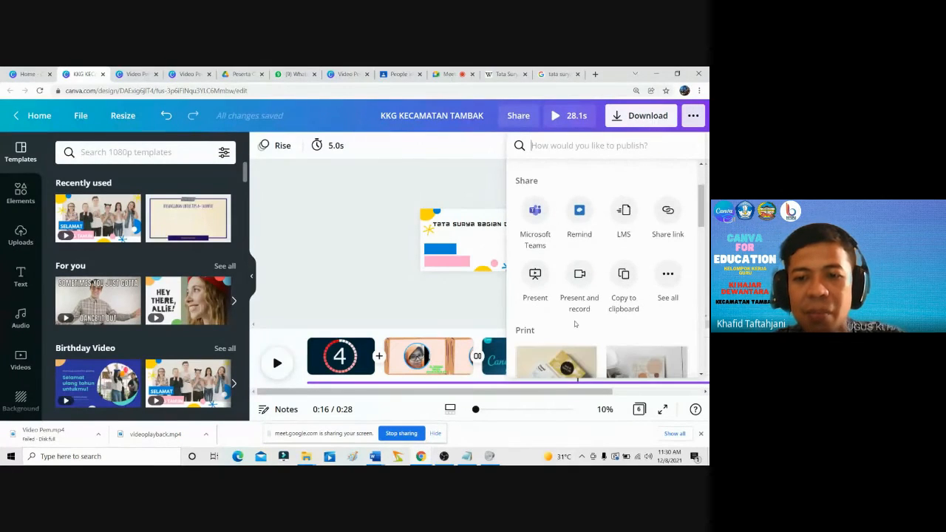
click(580, 277)
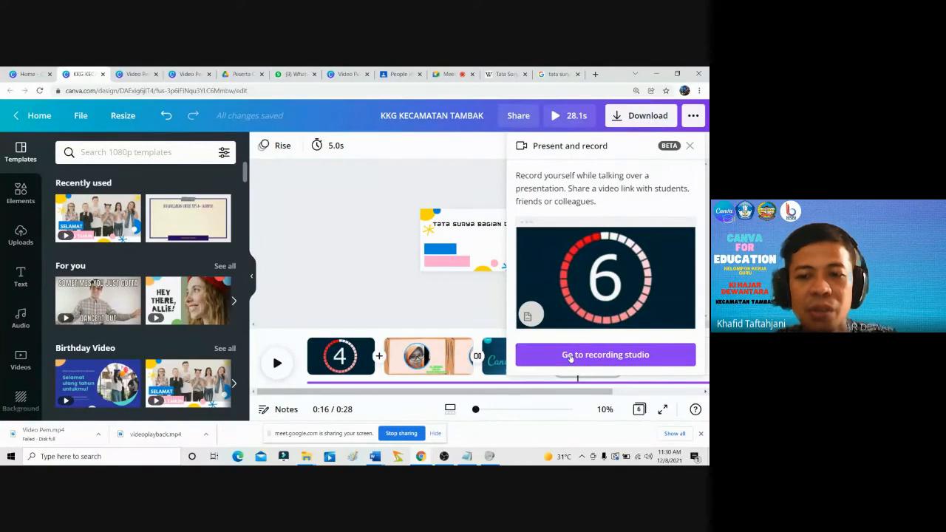
click(570, 356)
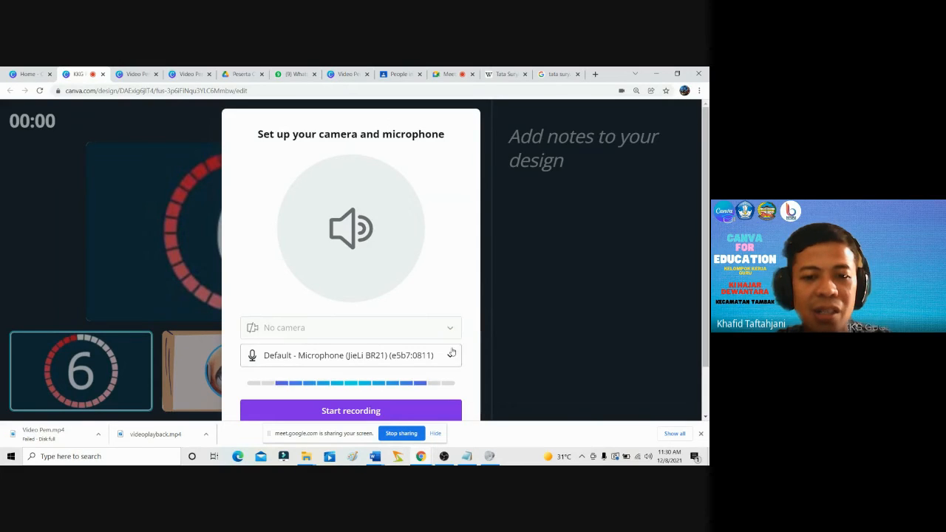
Check the camera and microphone permissions for canva.com, switch camera access off and on again, and view the rest of the recording setup.
click(622, 90)
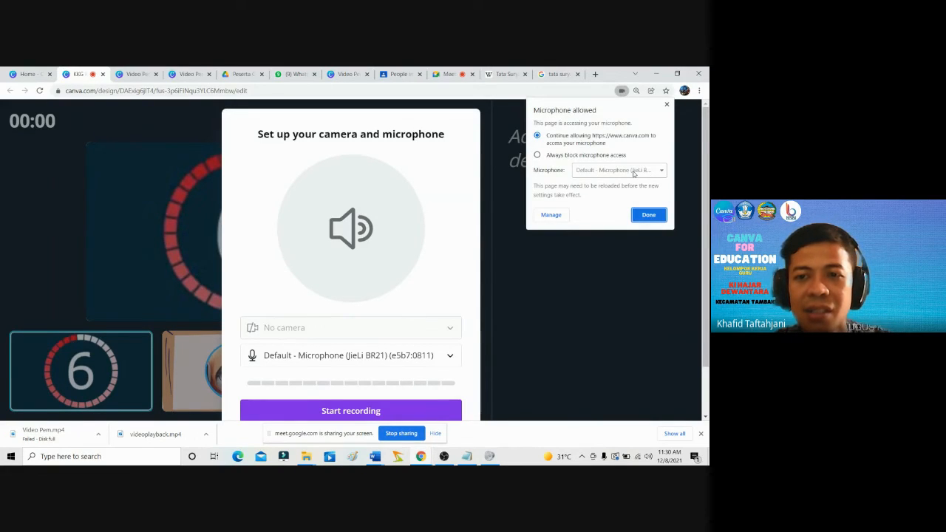
click(58, 90)
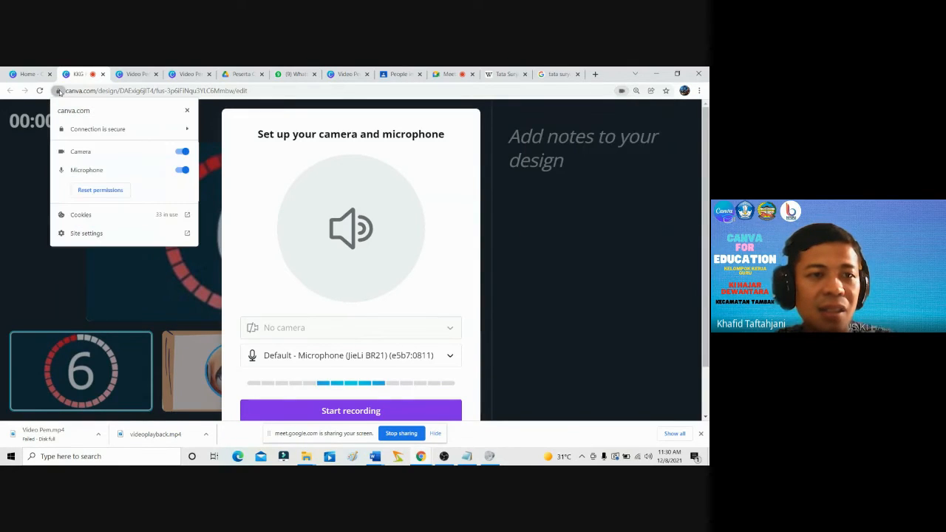
click(182, 153)
click(182, 153)
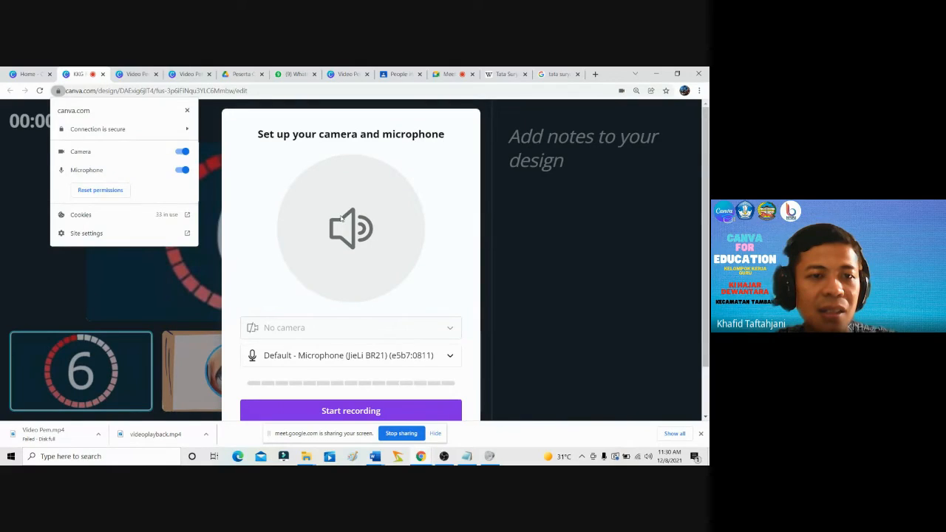
click(341, 218)
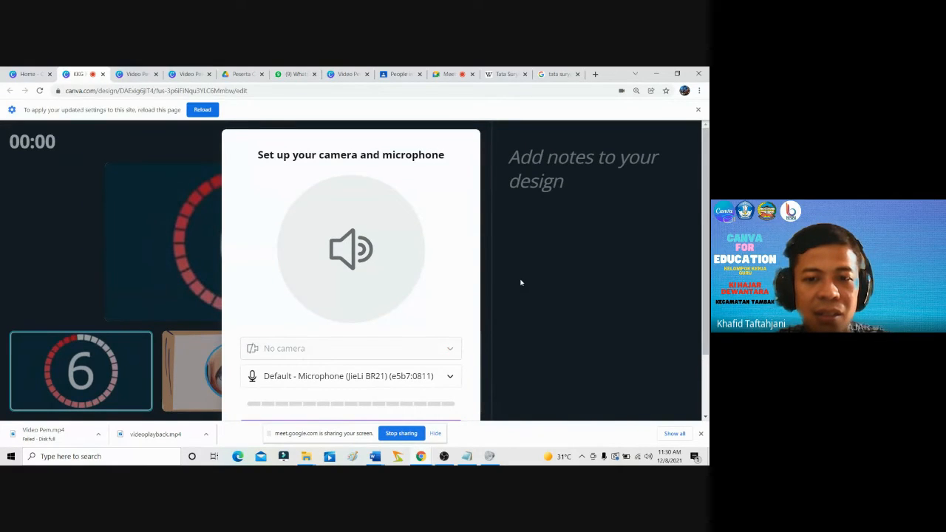
scroll(520, 282, down, 1)
scroll(372, 386, down, 1)
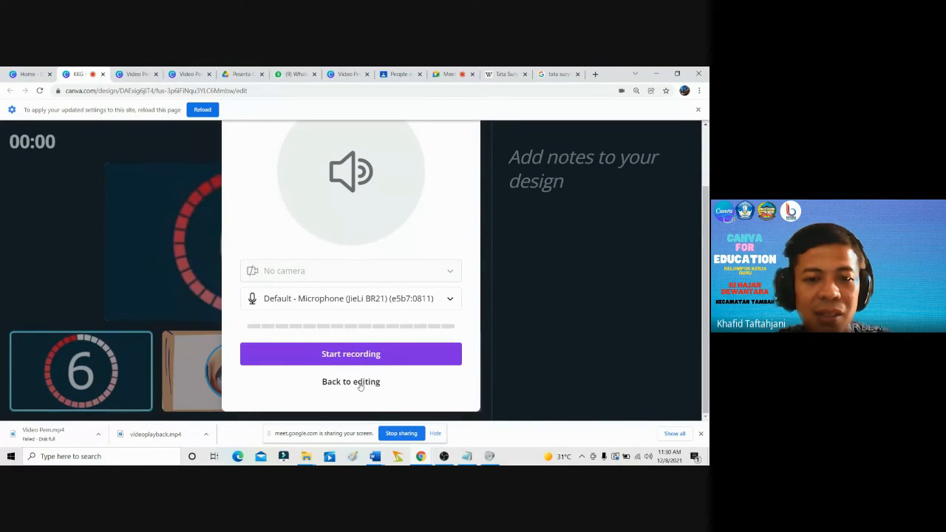
scroll(229, 290, up, 2)
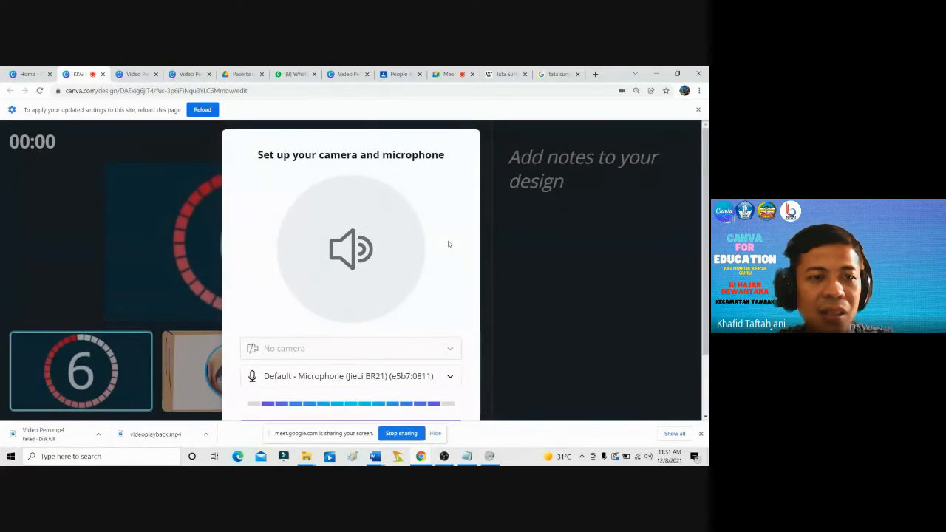
Open the browser's microphone permission settings from the recording page, and review the sites allowed to use the microphone and camera.
click(621, 90)
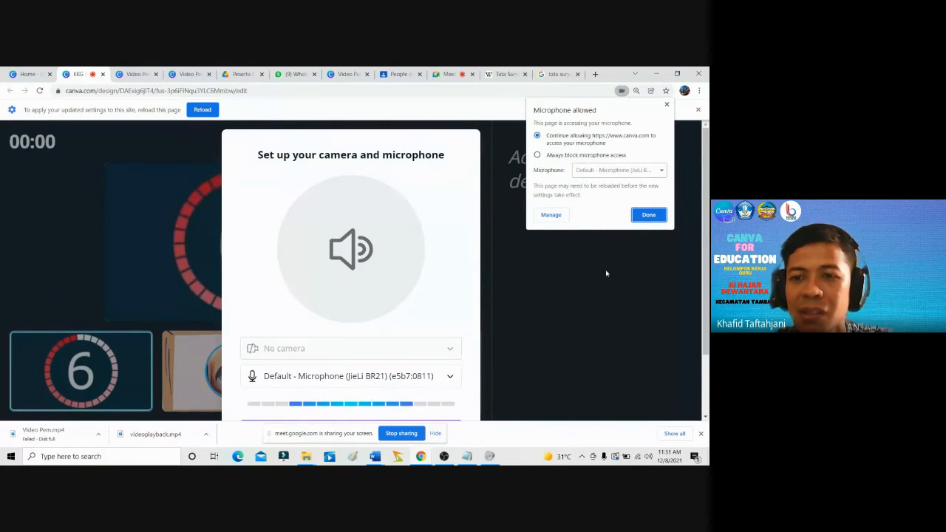
click(550, 214)
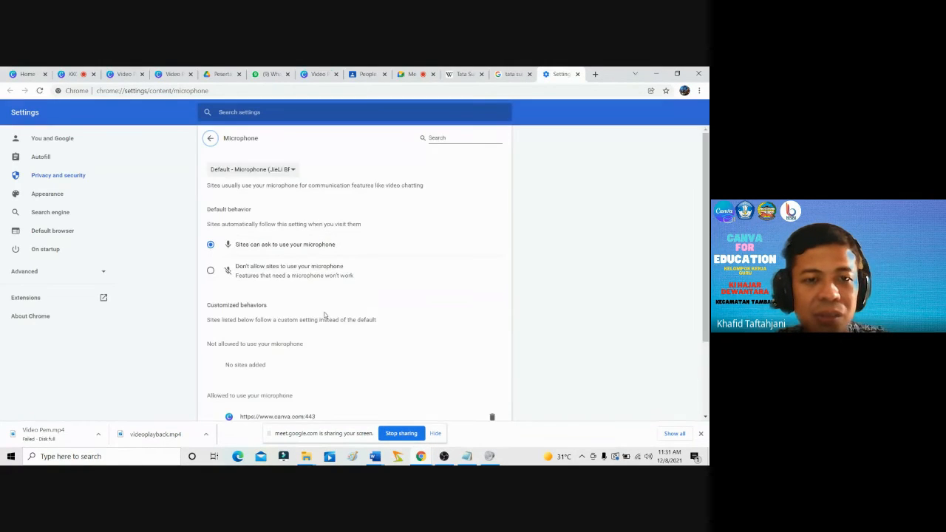
scroll(273, 315, down, 3)
scroll(270, 315, up, 3)
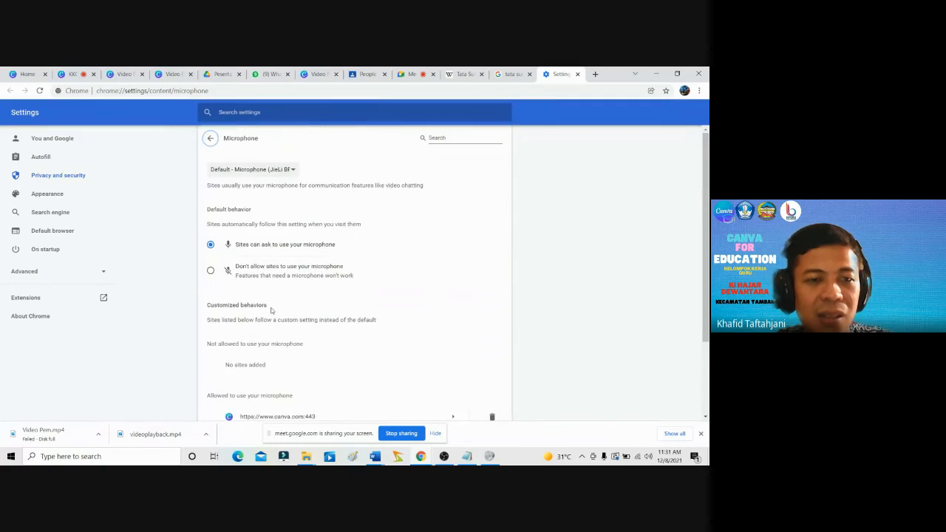
click(212, 140)
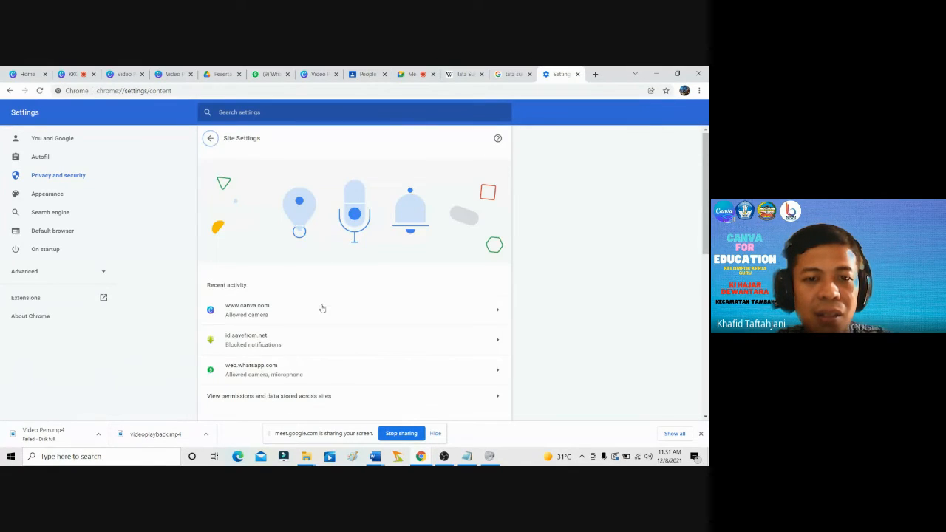
scroll(319, 309, down, 3)
scroll(320, 309, down, 2)
click(312, 311)
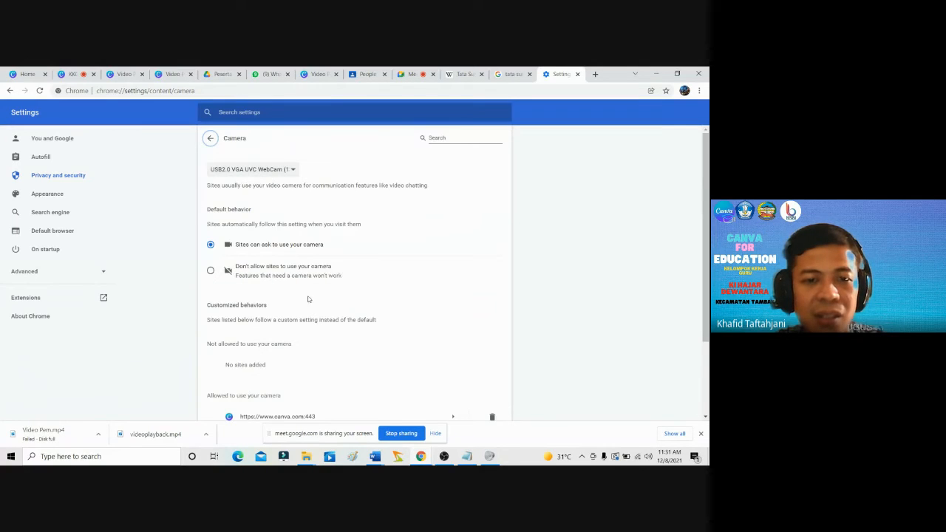
scroll(458, 286, down, 3)
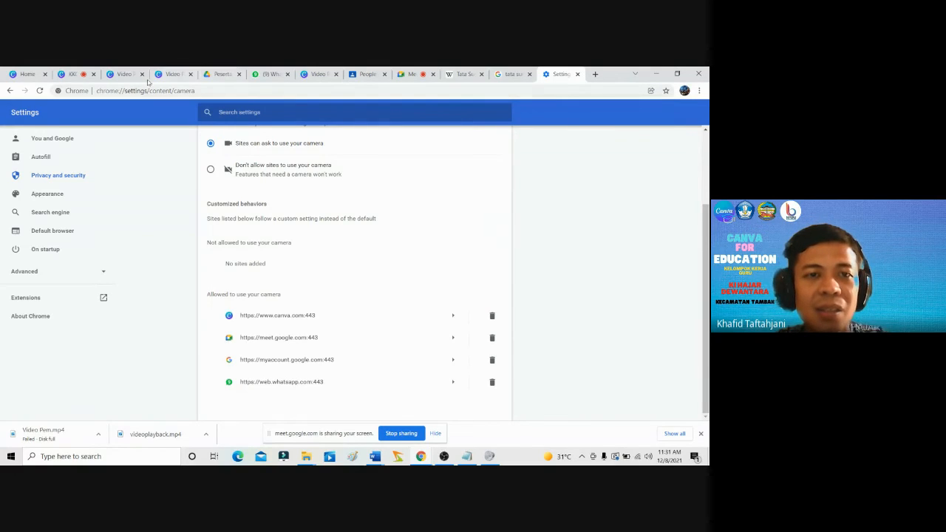
Return to the KKG video's recording setup and start recording with the default JieLi BR21 microphone and no camera.
click(73, 74)
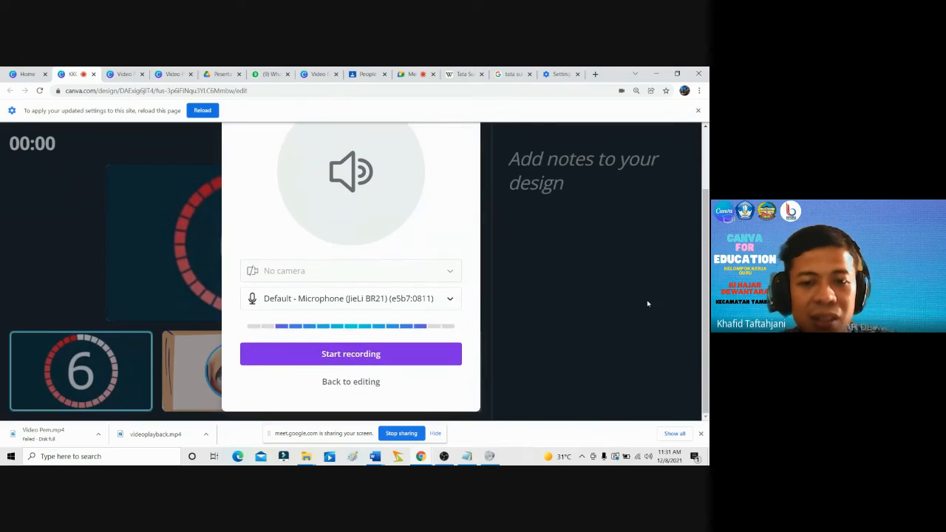
key(ctrl+minus)
key(ctrl+minus)
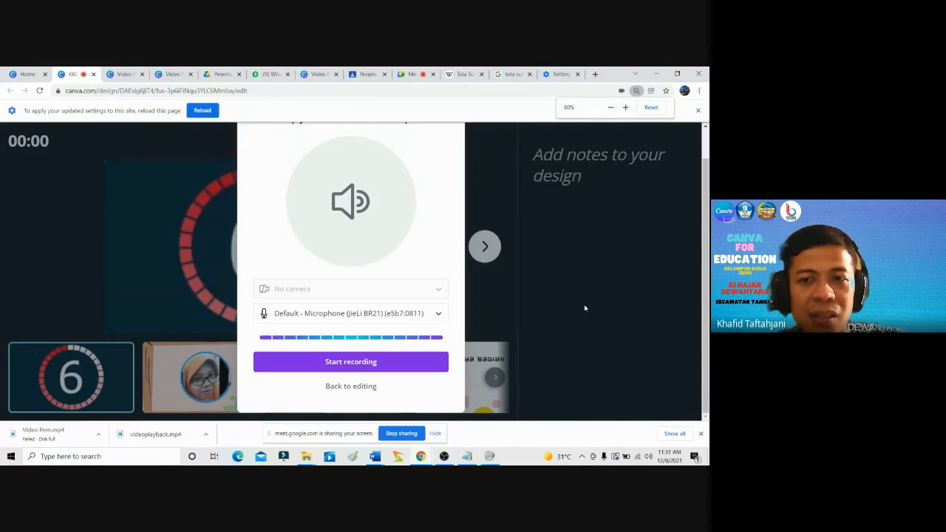
key(ctrl+minus)
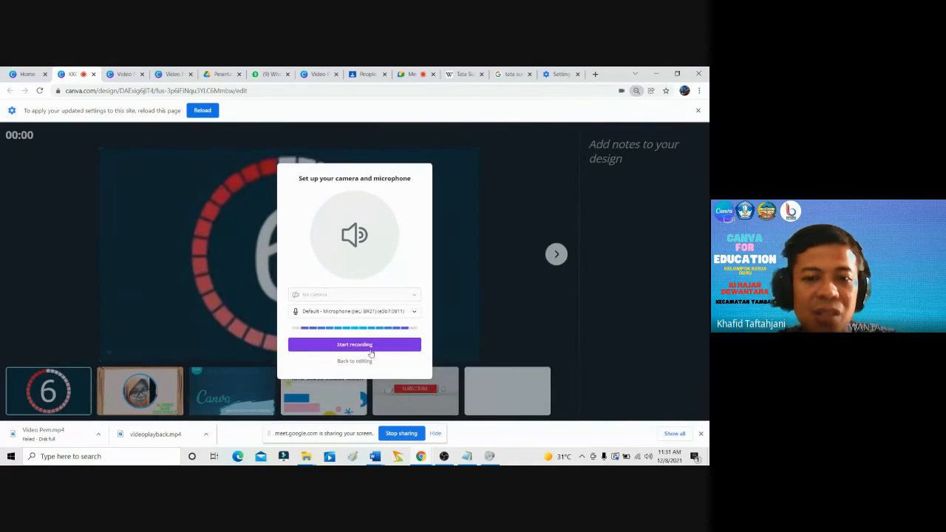
click(373, 367)
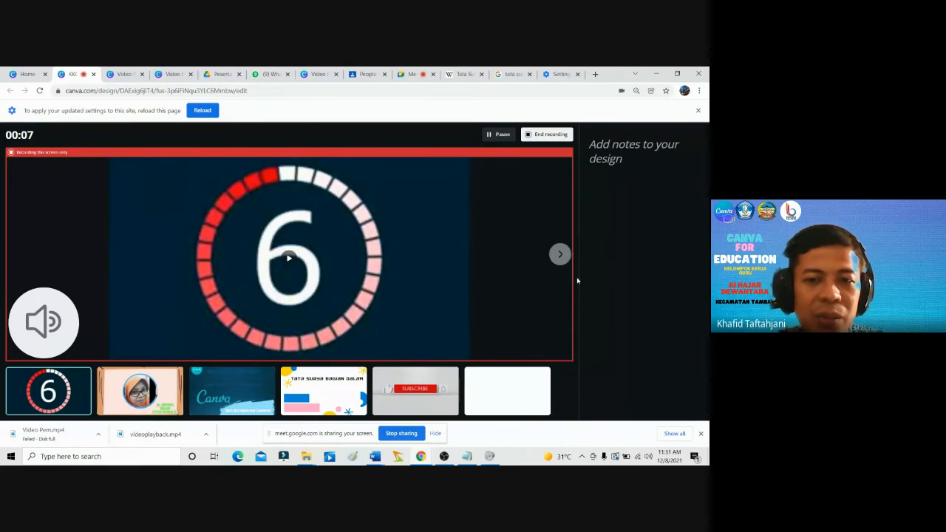
Present the pages in order from the countdown through to the Subscribe page, then end the recording.
click(556, 255)
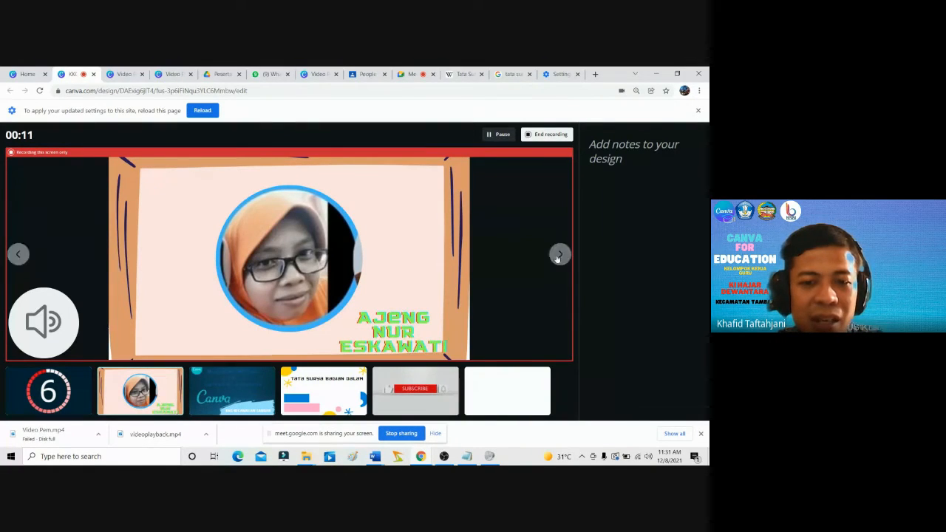
click(556, 255)
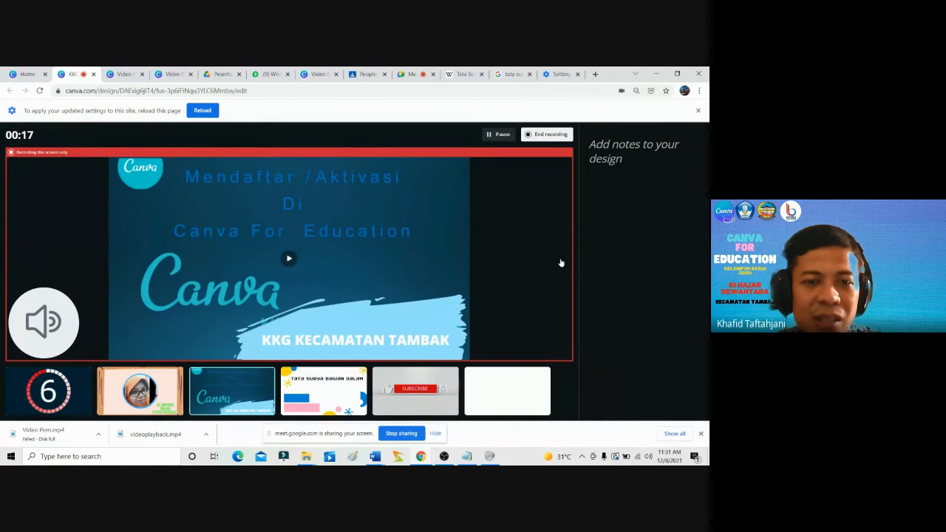
click(556, 255)
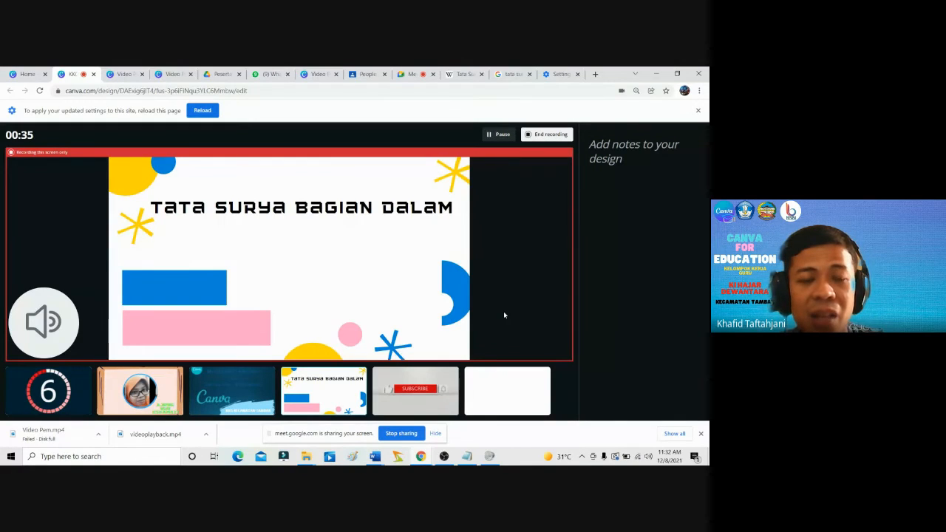
mouse_move(502, 314)
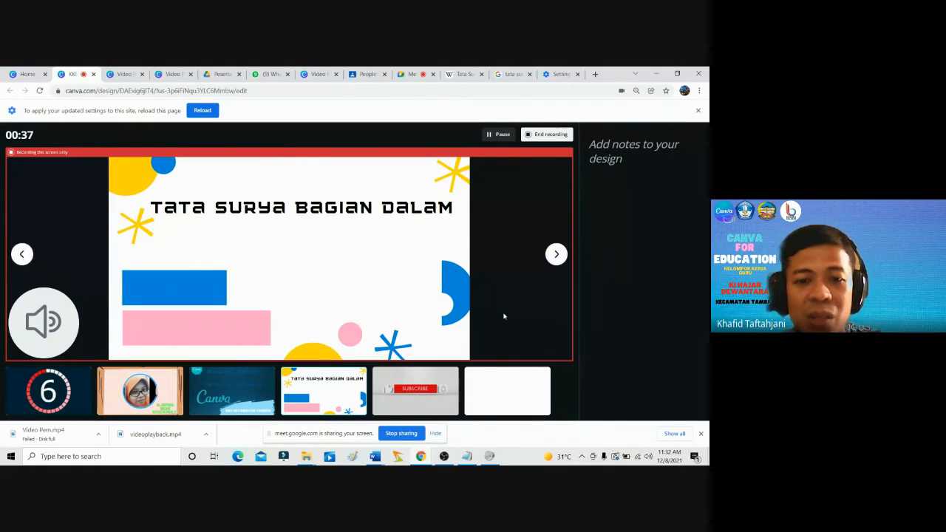
click(558, 262)
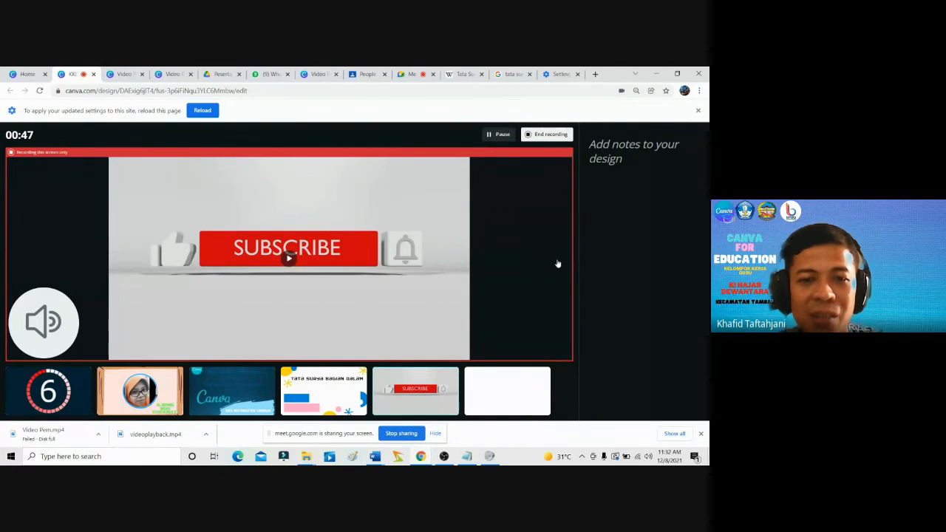
click(548, 136)
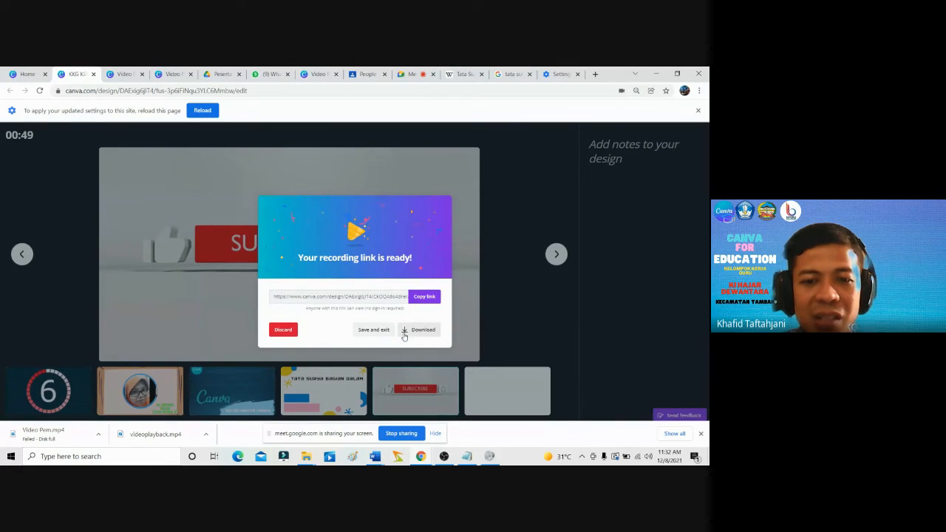
Copy the link of the finished recording and open it in a new browser tab.
click(422, 298)
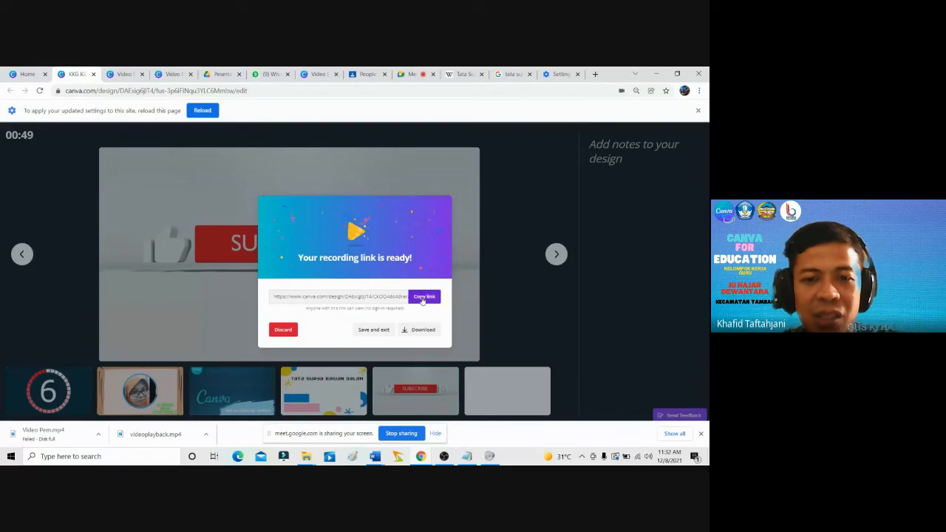
click(595, 74)
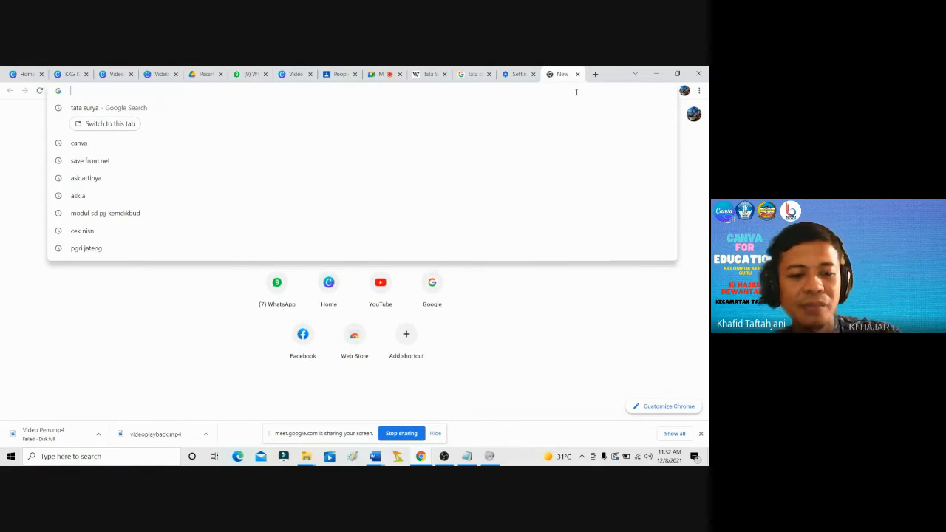
key(ctrl+v)
key(Return)
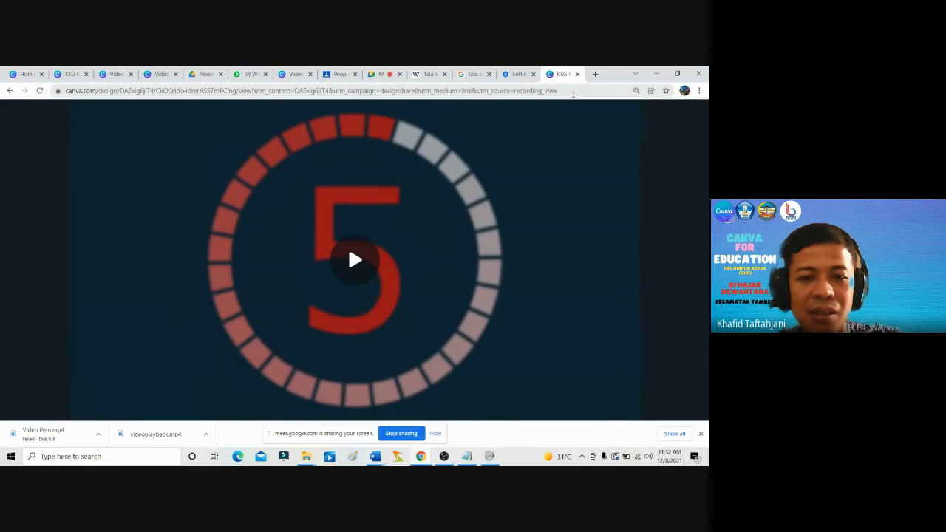
Play the shared recording through to its end and switch back to the Google Meet call.
click(355, 260)
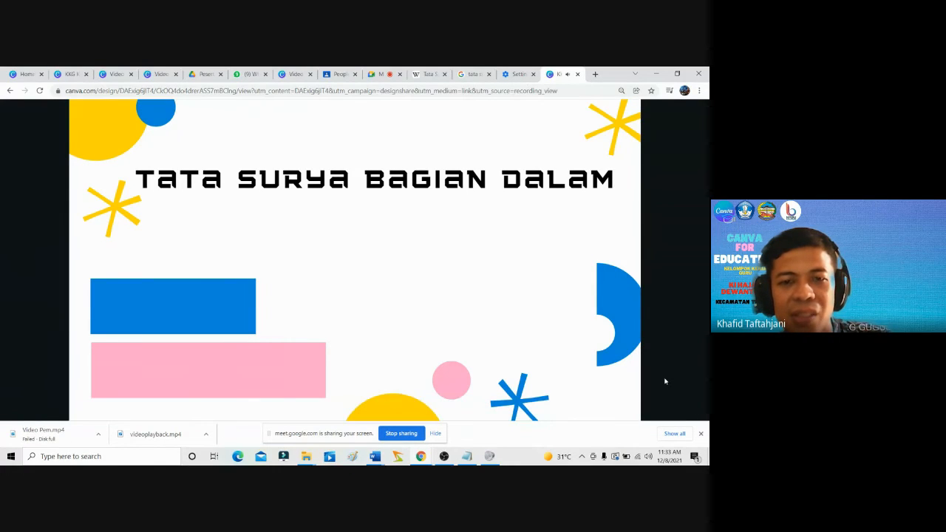
mouse_move(696, 296)
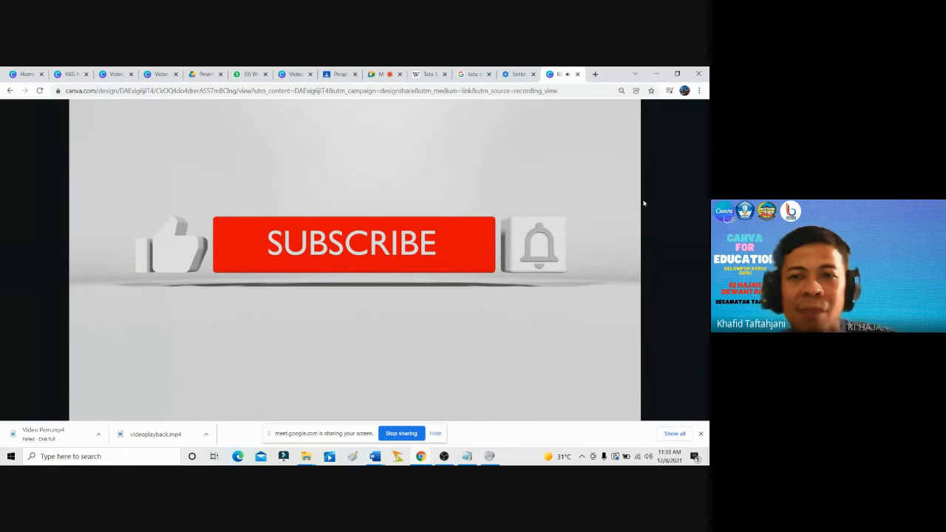
mouse_move(587, 154)
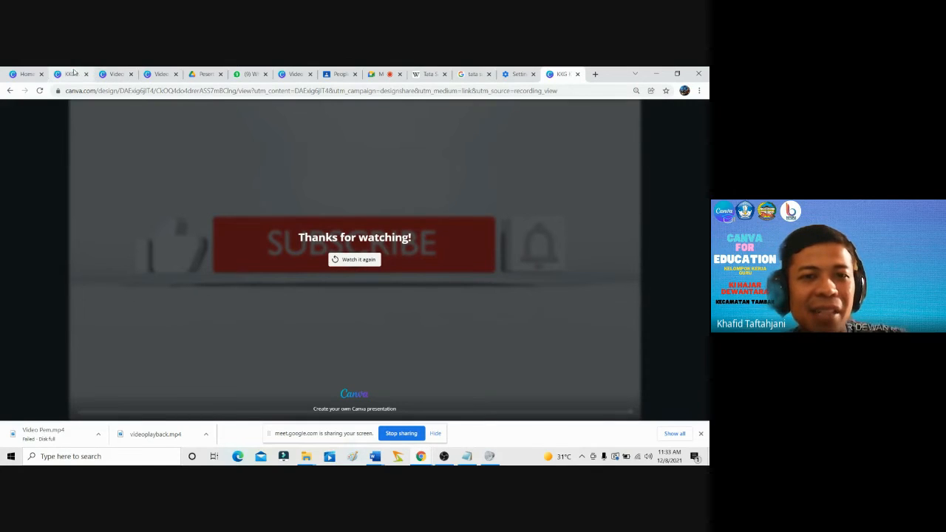
click(377, 74)
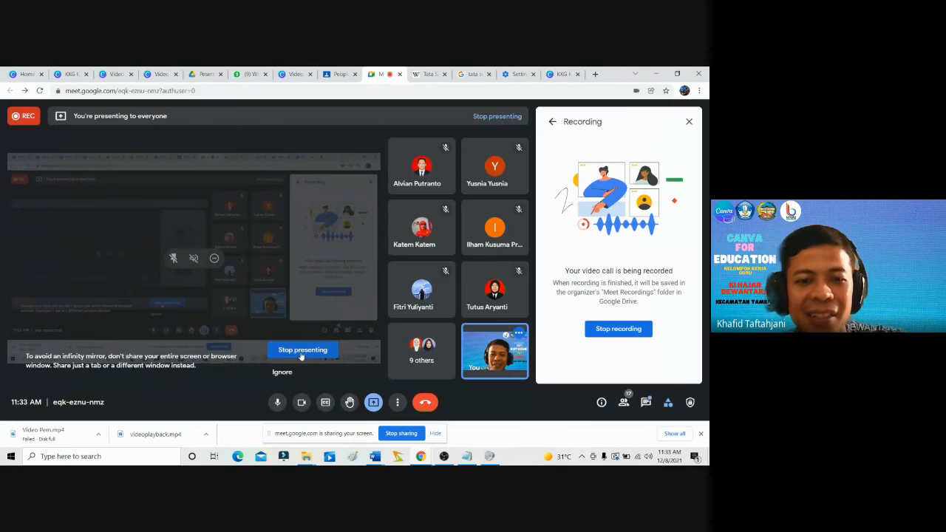